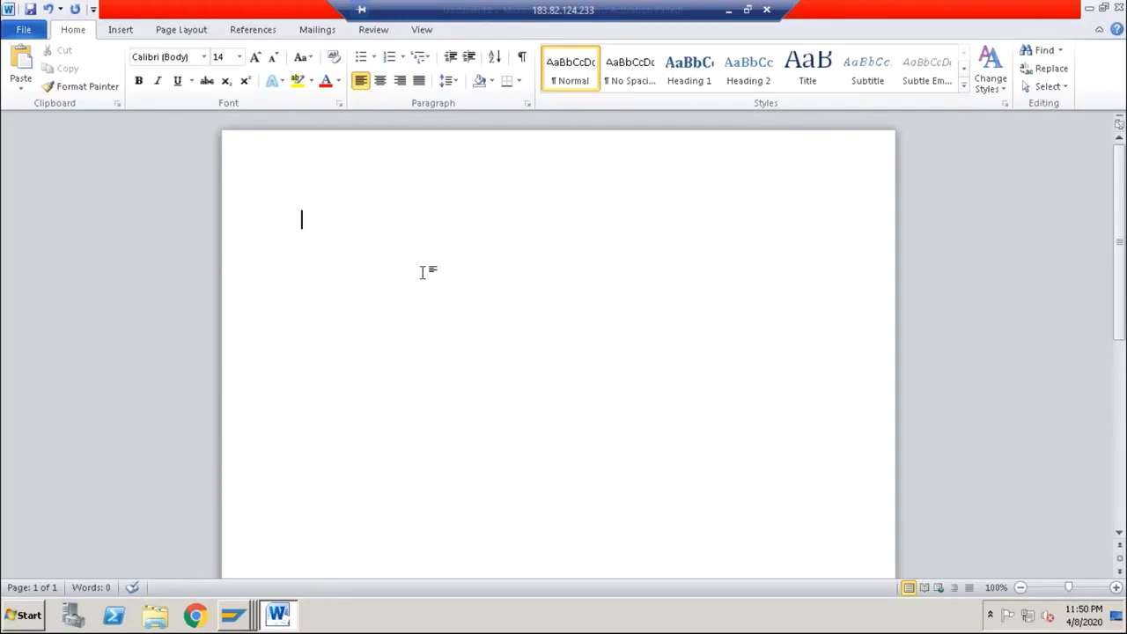
Write "Company Code Currency (Local Currency): INR" as the first line of the blank document.
type("Compan")
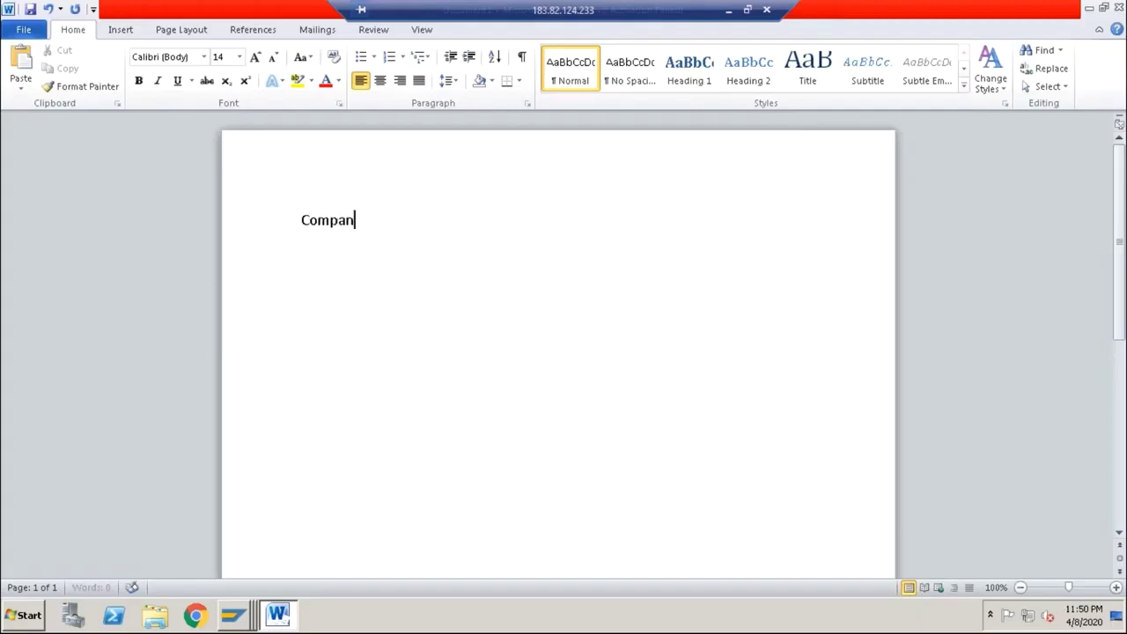
type("y Code Currency ")
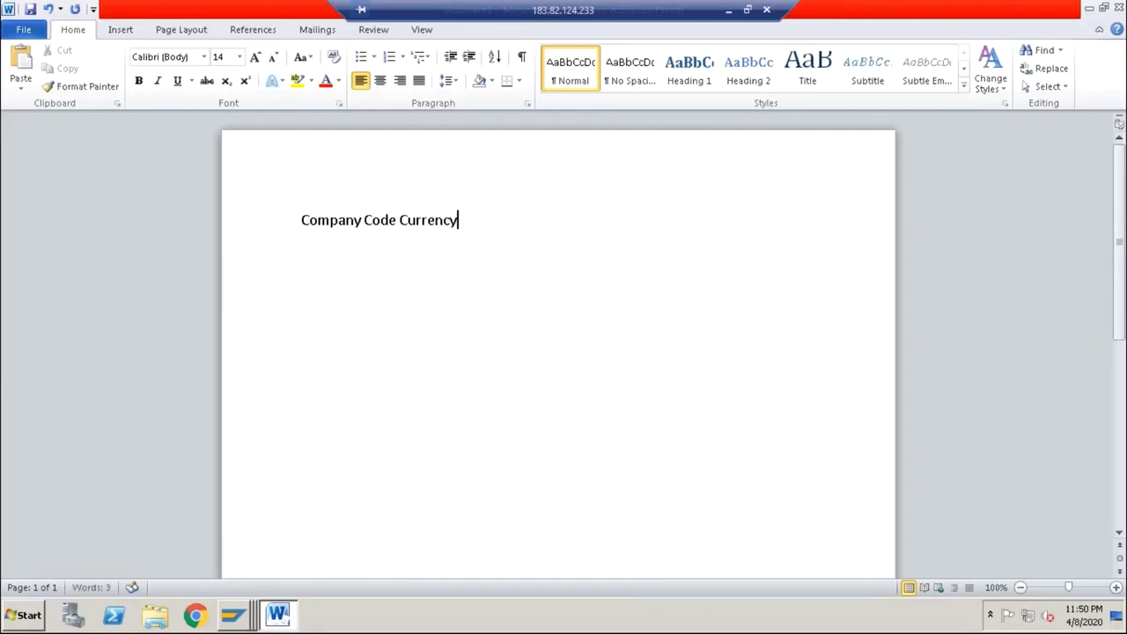
type("(Local")
type(" Currency")
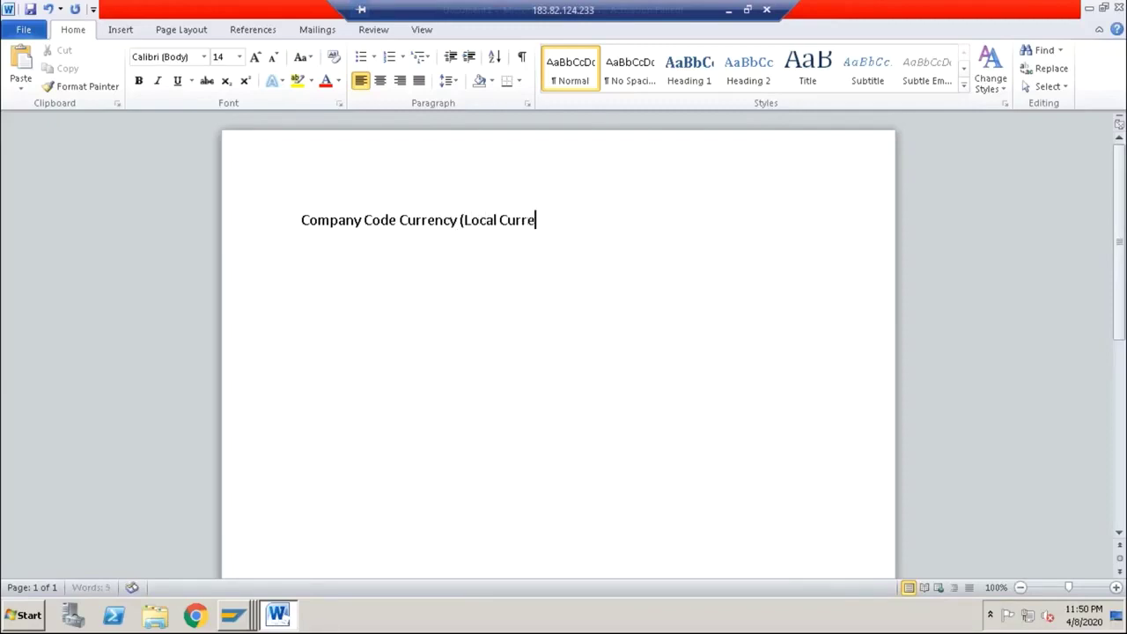
type("): INR")
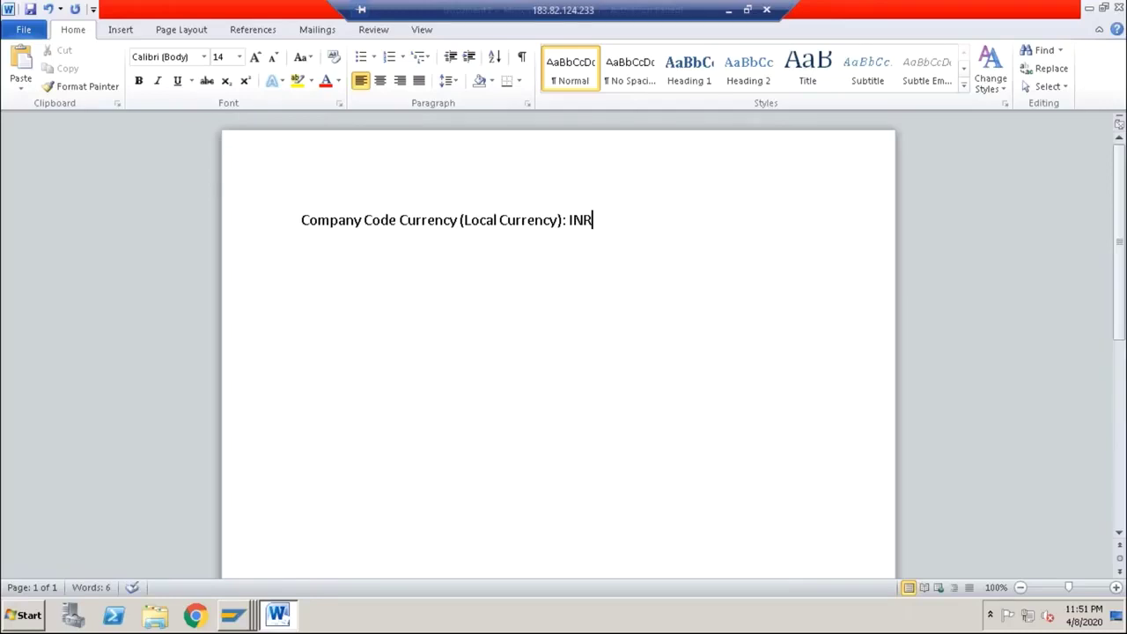
Add a second line reading "Transaction Currency: USD".
key("Return")
type("Transact")
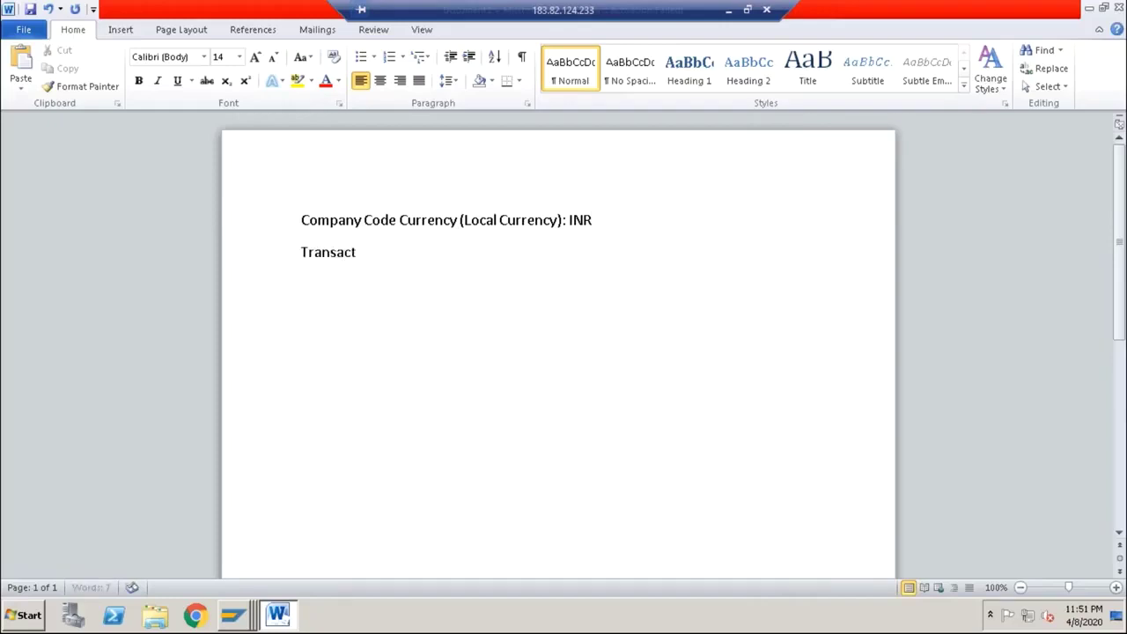
type("ion Currency: ")
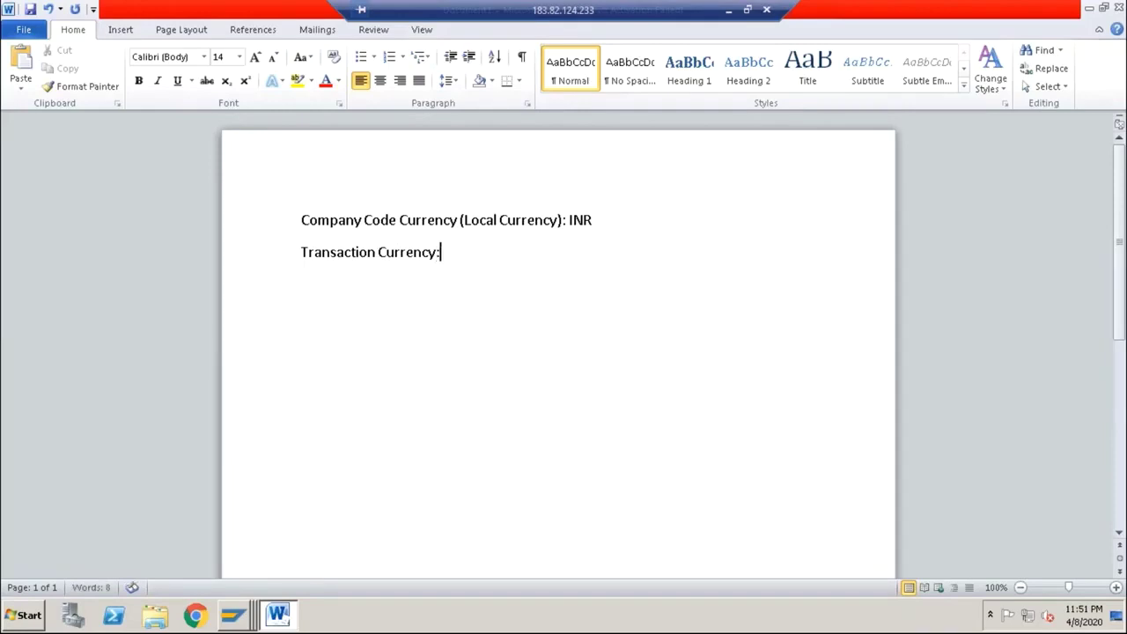
type("USD")
left_click(614, 220)
left_click(473, 254)
Start a new line with "OB08: Transaction where we maintain the echange rate for different".
key("Return")
type("OB08")
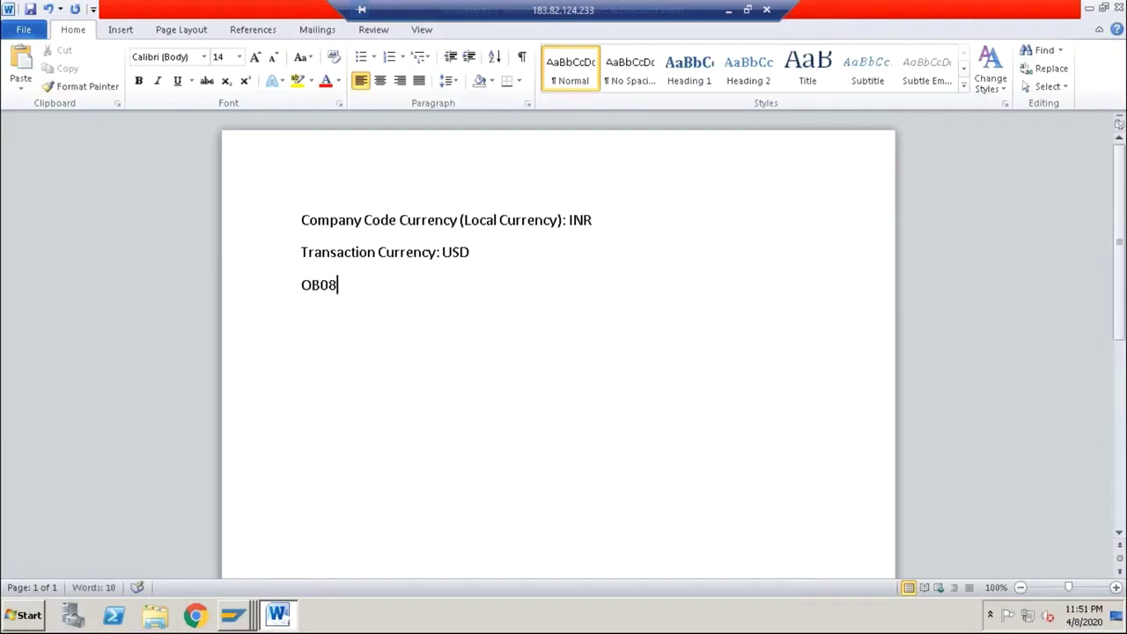
type(": Transaction whe")
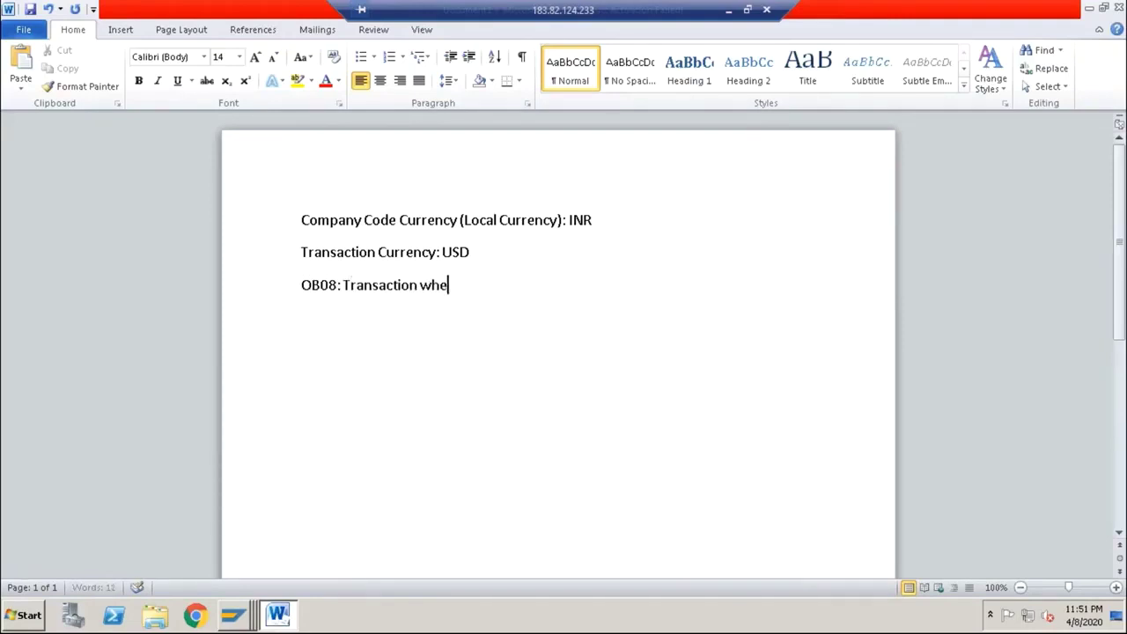
type("re we main")
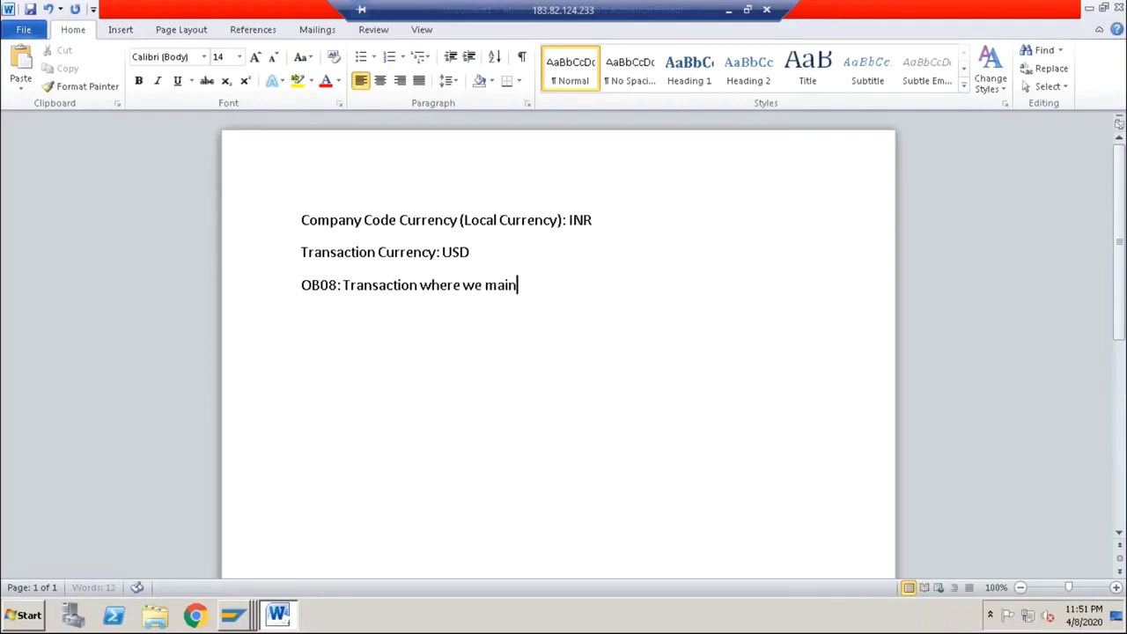
type("tain the e")
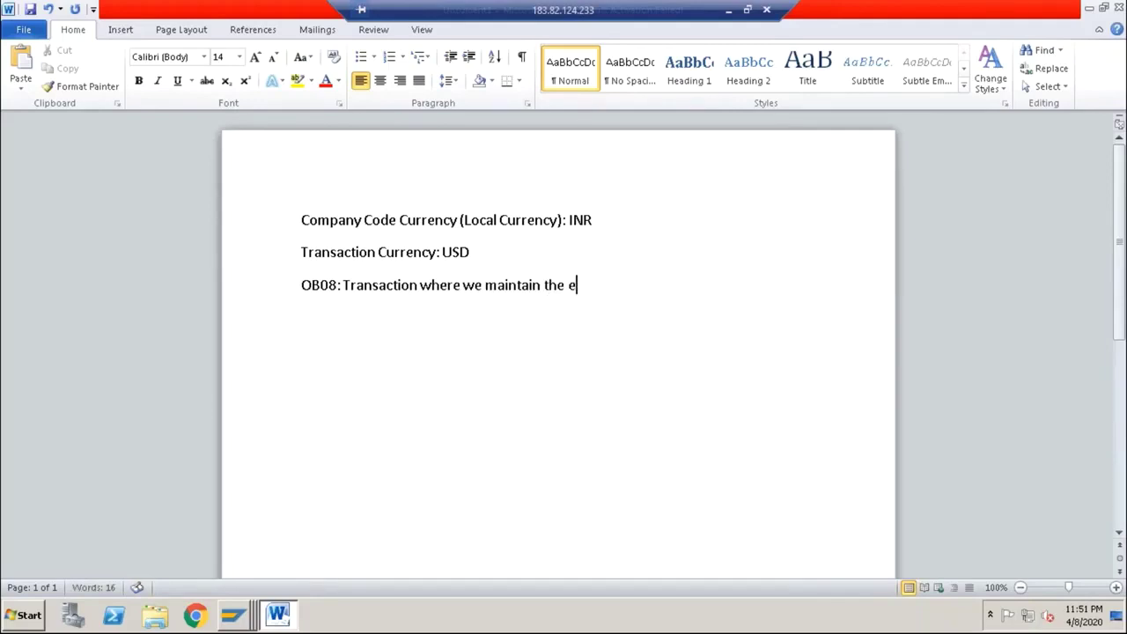
type("change rate ")
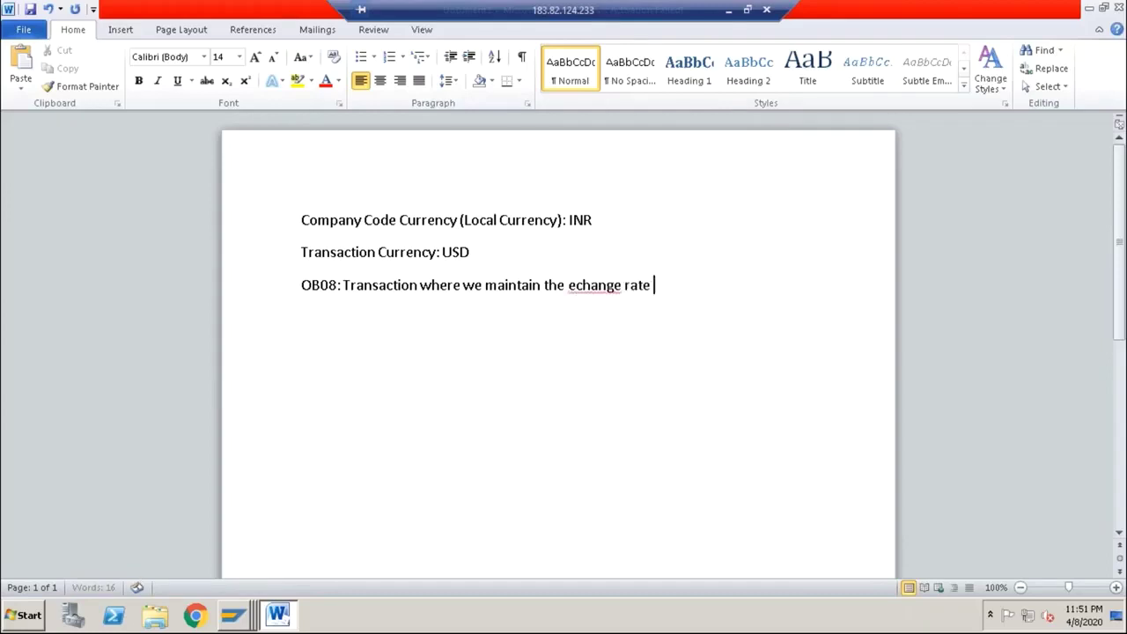
type("for different")
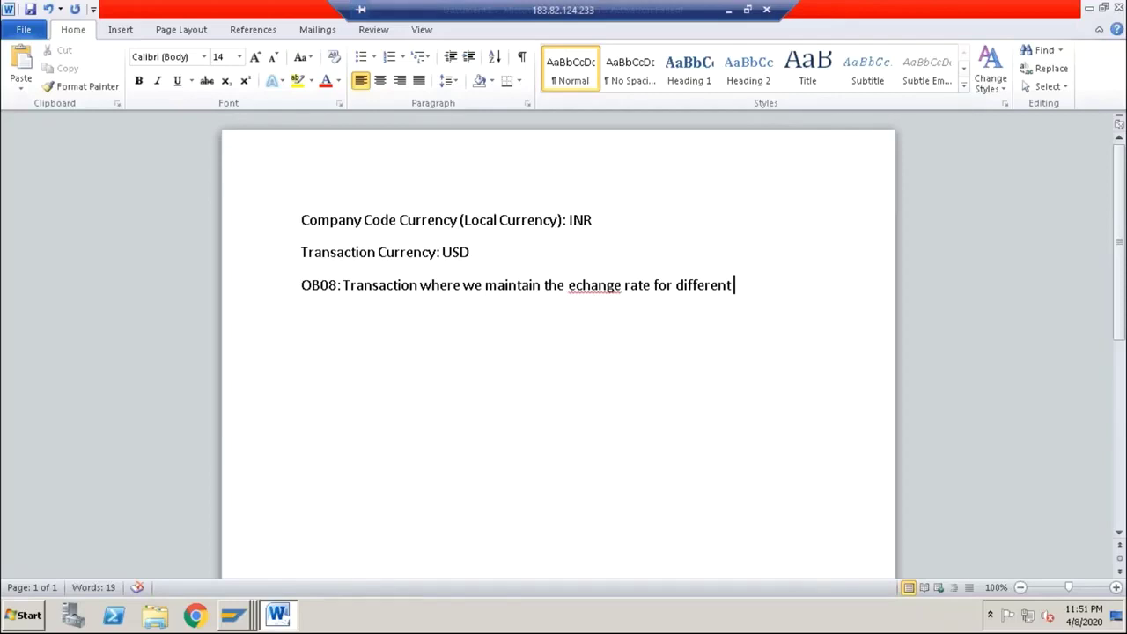
Correct the misspelled word in the OB08 line to "exchange".
left_click(339, 285)
left_click(608, 286)
key("Left")
key("Left")
key("Left")
key("Left")
type("x")
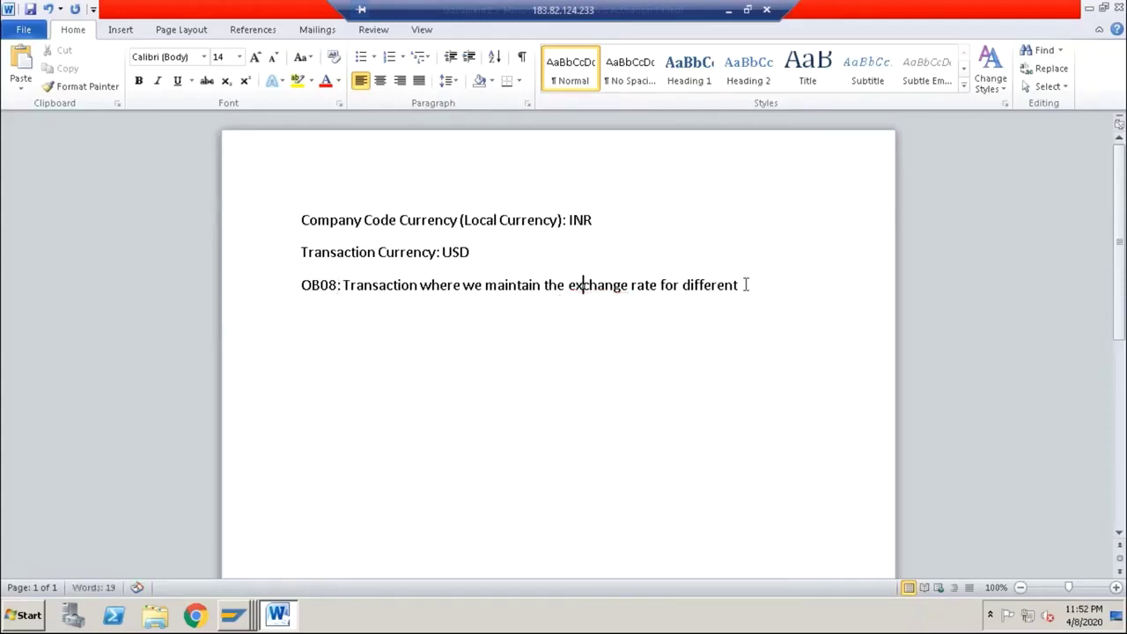
Complete the OB08 line with "combination currencies:" and begin a new paragraph below it.
left_click(745, 284)
type("combination c")
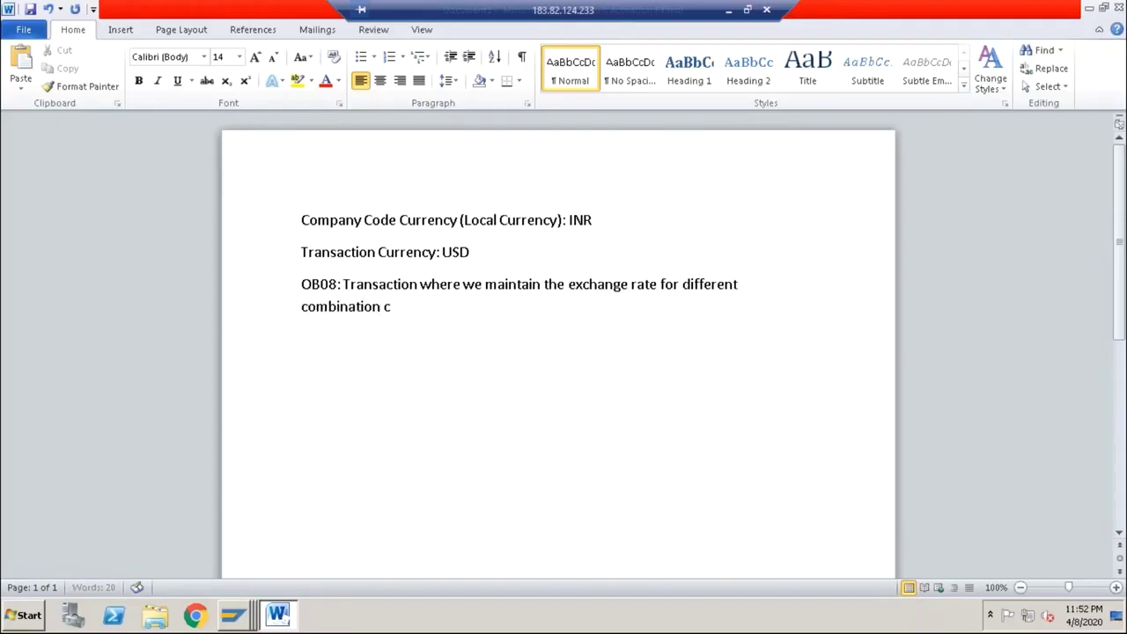
type("urrencies:")
key("Return")
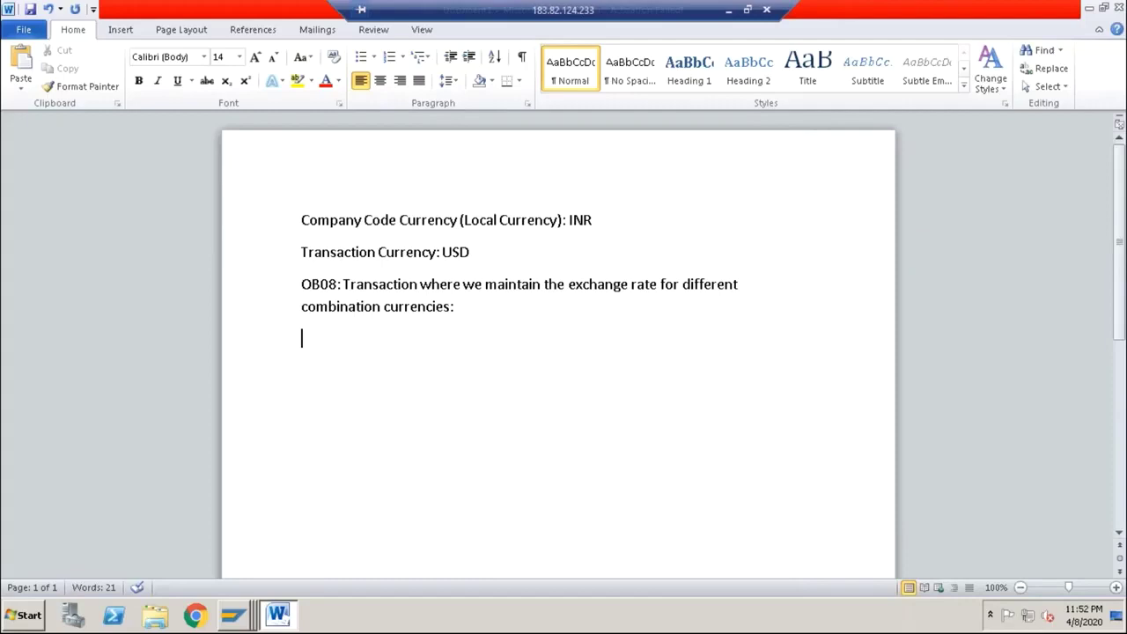
Write the first exchange rate entry as "01/04/2020: USD to INR: 73".
type("01/04/20")
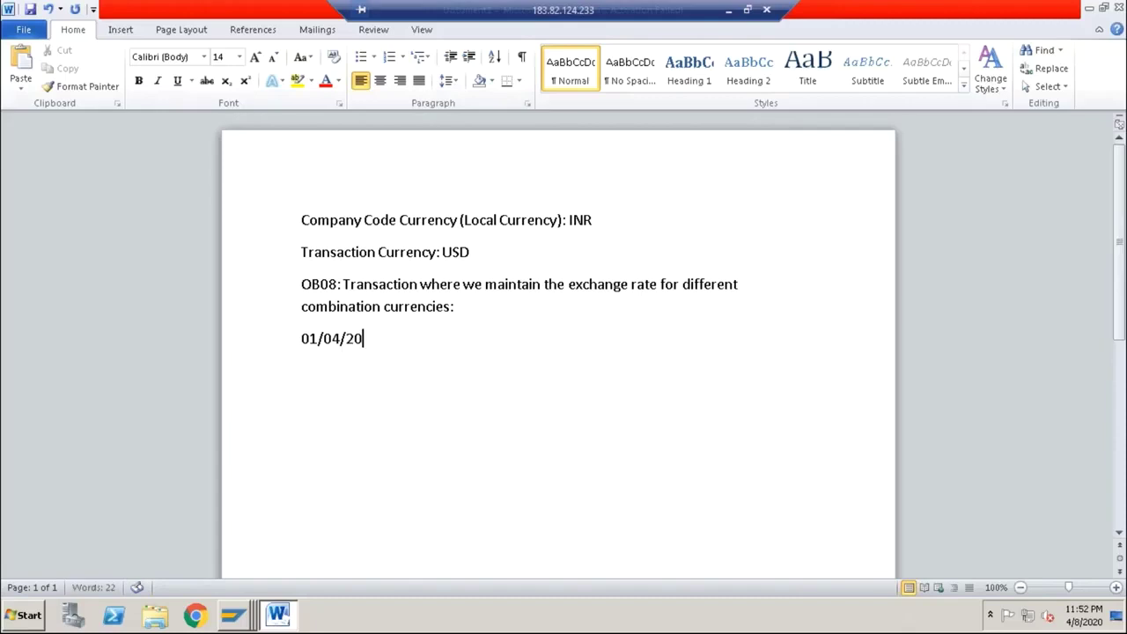
type("20: USD to IN")
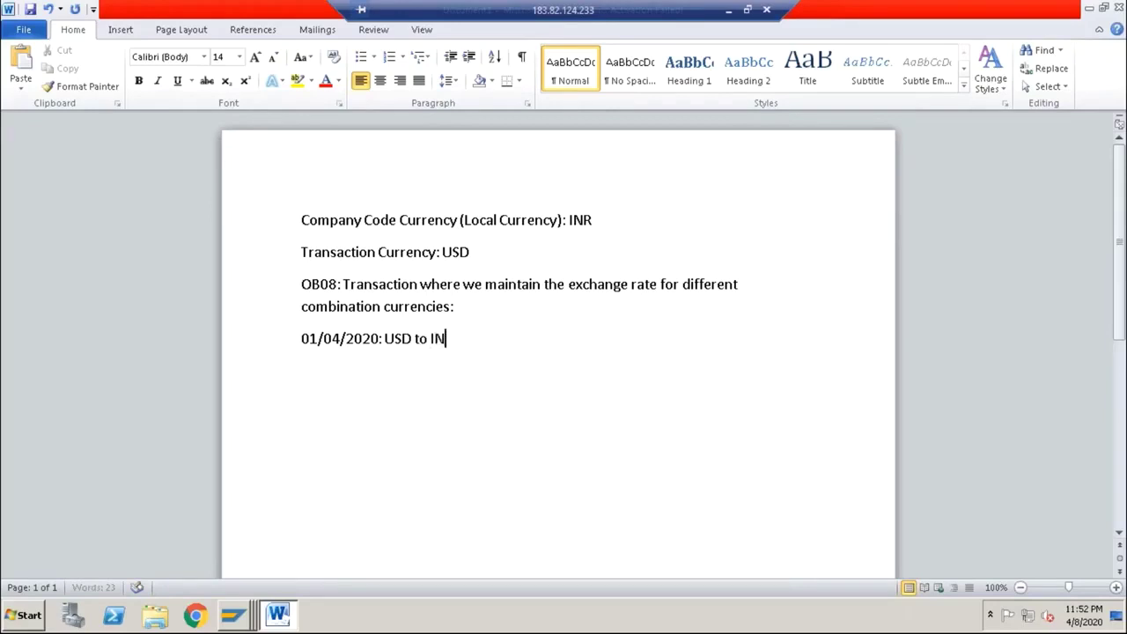
type("R: 73")
Add a second exchange rate entry reading "05/04/2020: USD to INR: 75".
key("Return")
type("05/04/2020")
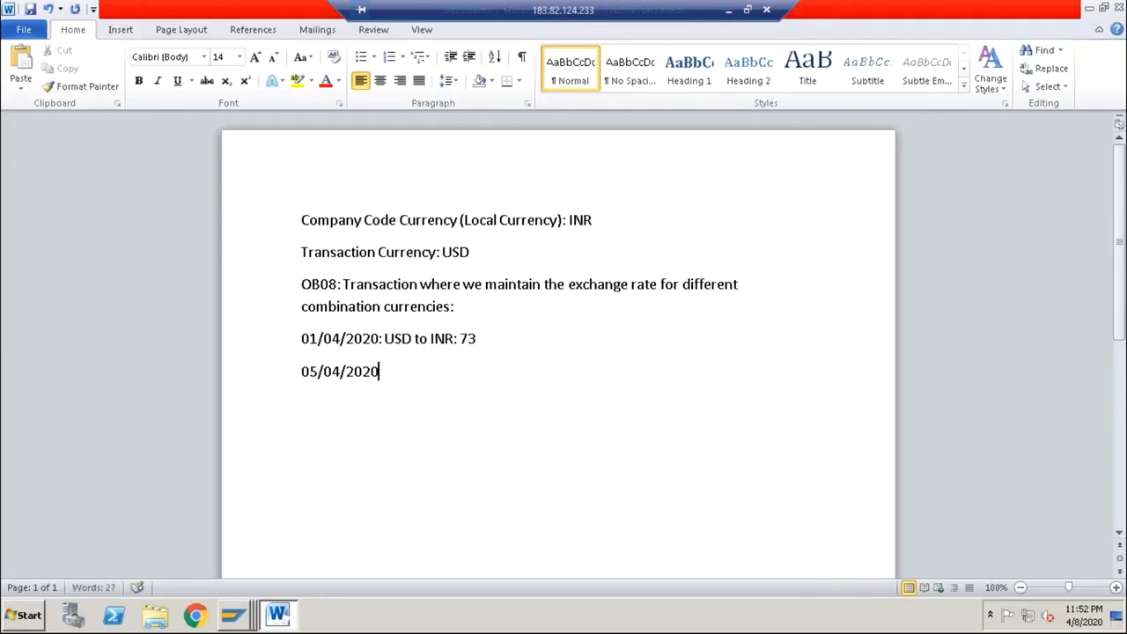
type(": USD to INR:")
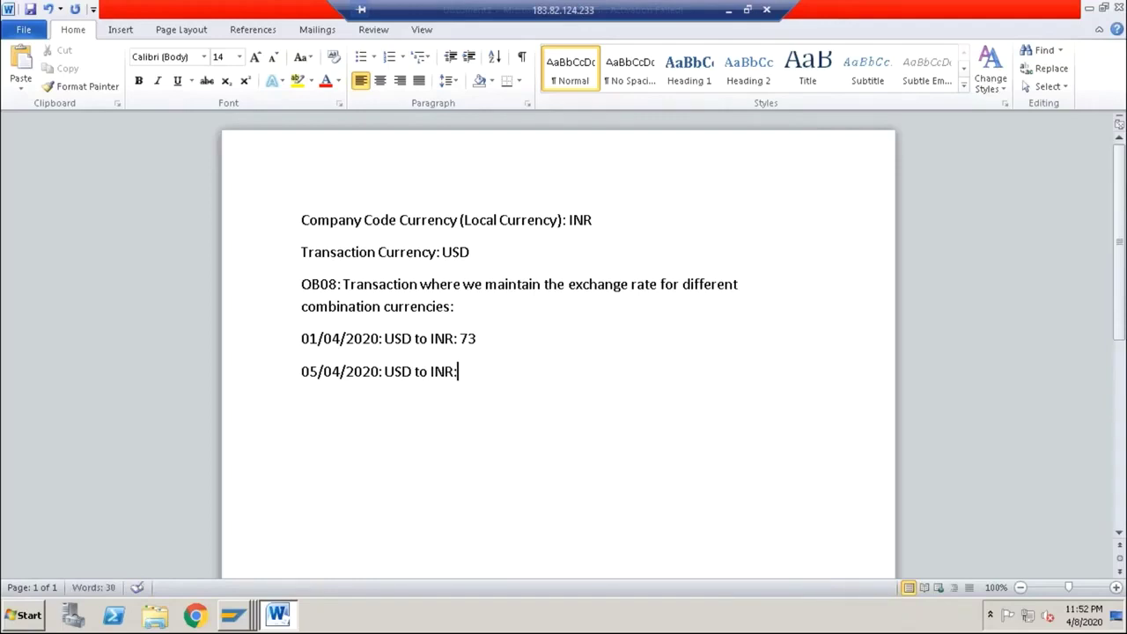
type(" 75")
left_click(482, 340)
left_click(486, 375)
Leave a blank line below the rates and write the heading "Foreign Currency Valuation:".
key("Return")
key("Return")
type("Foreign ")
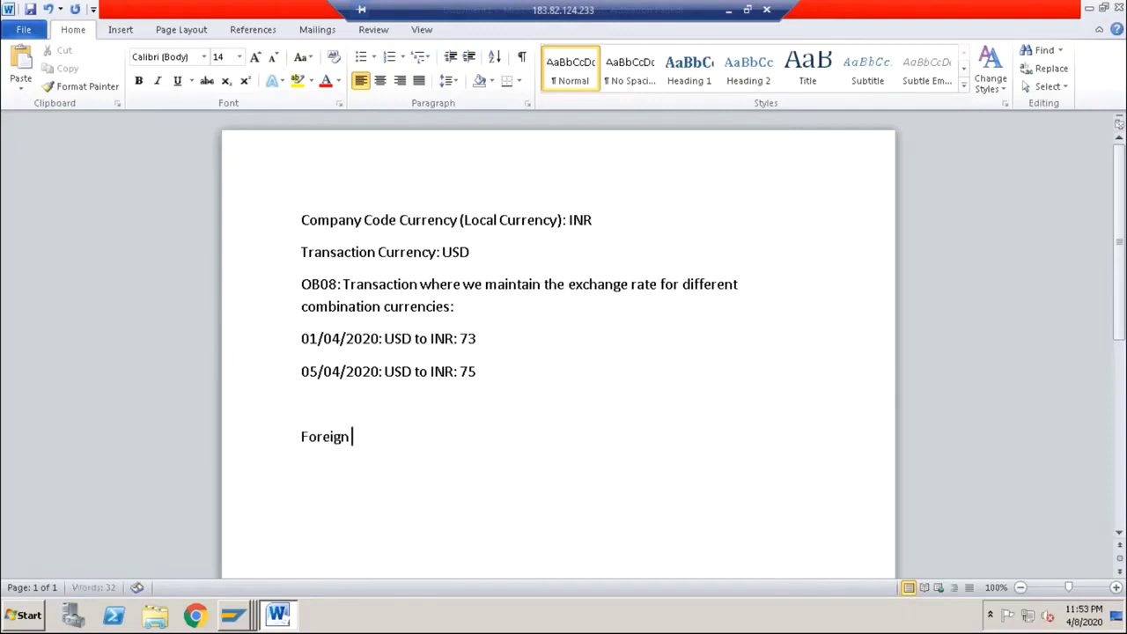
type("Currency Valuat")
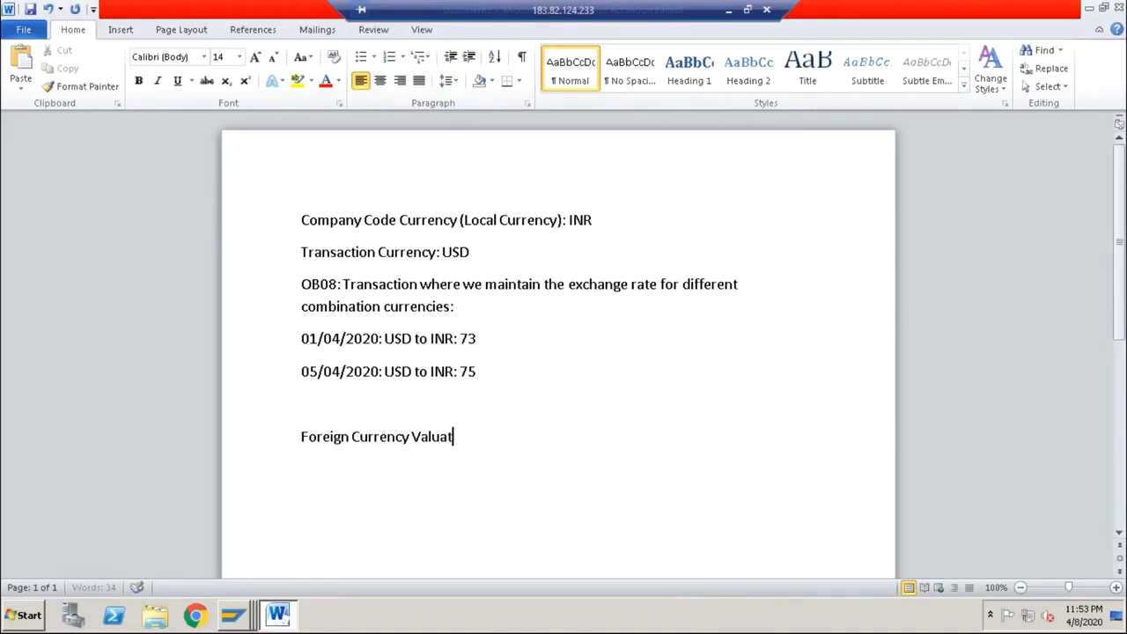
type("ion:")
Start a numbered list under the valuation heading with "Realized" as item 1, correcting its spelling.
key("Return")
type("1. R")
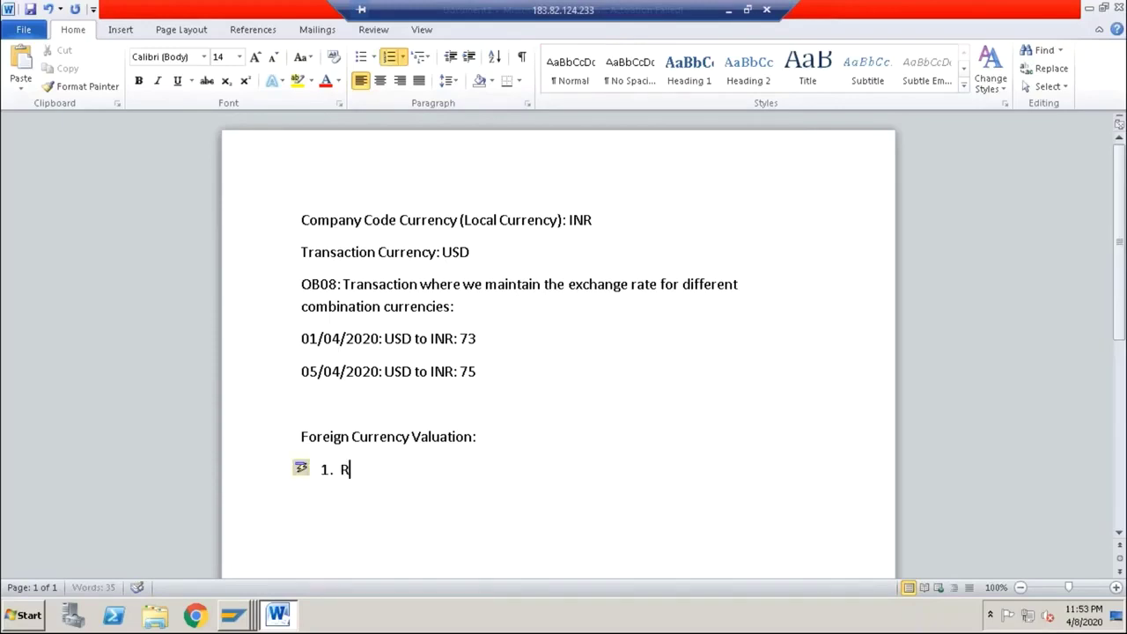
type("ealozed")
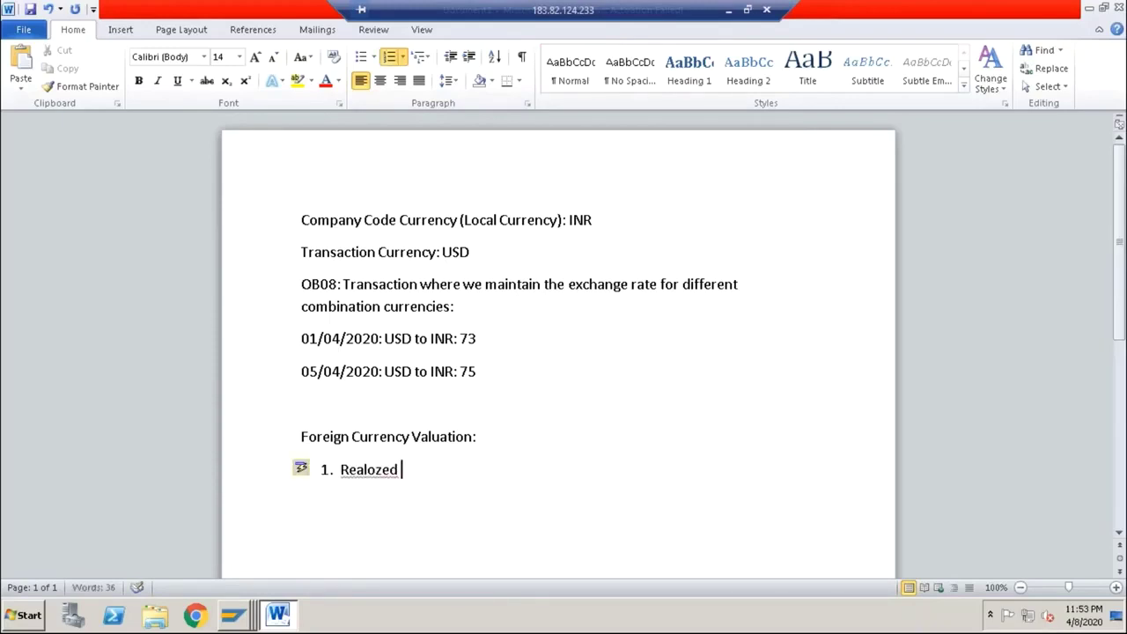
key("Left")
key("Left")
key("Left")
key("Left")
key("Left")
key("shift+Right")
type("i")
key("End")
Add "Unrealized" as item 2 of the list and make it italic.
key("Return")
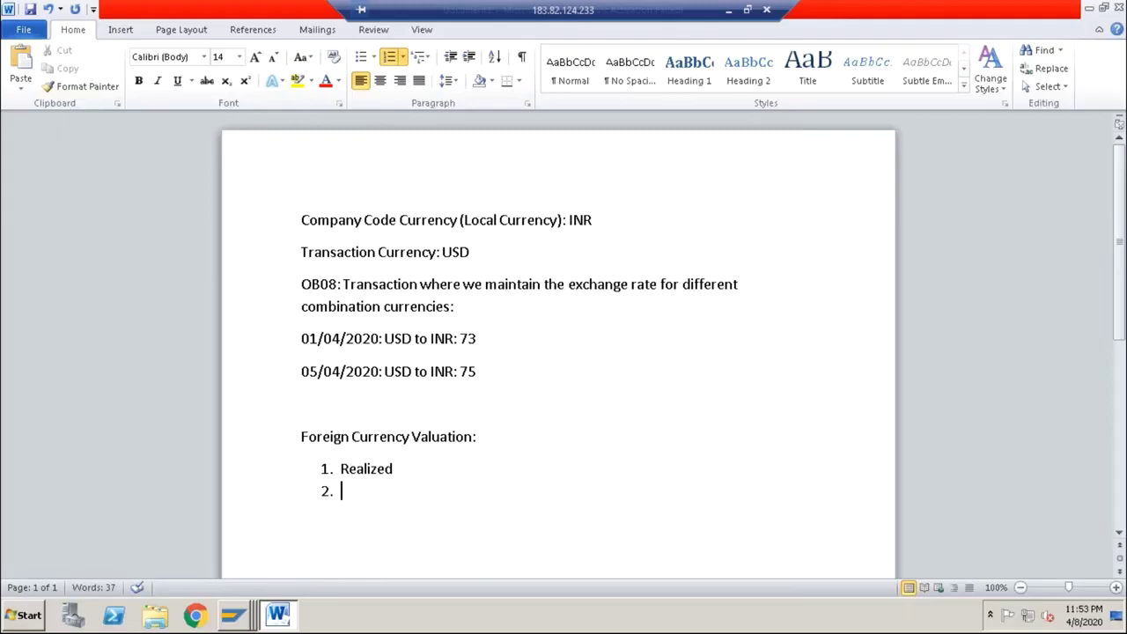
type("Unrealized")
left_click_drag(428, 490, 328, 491)
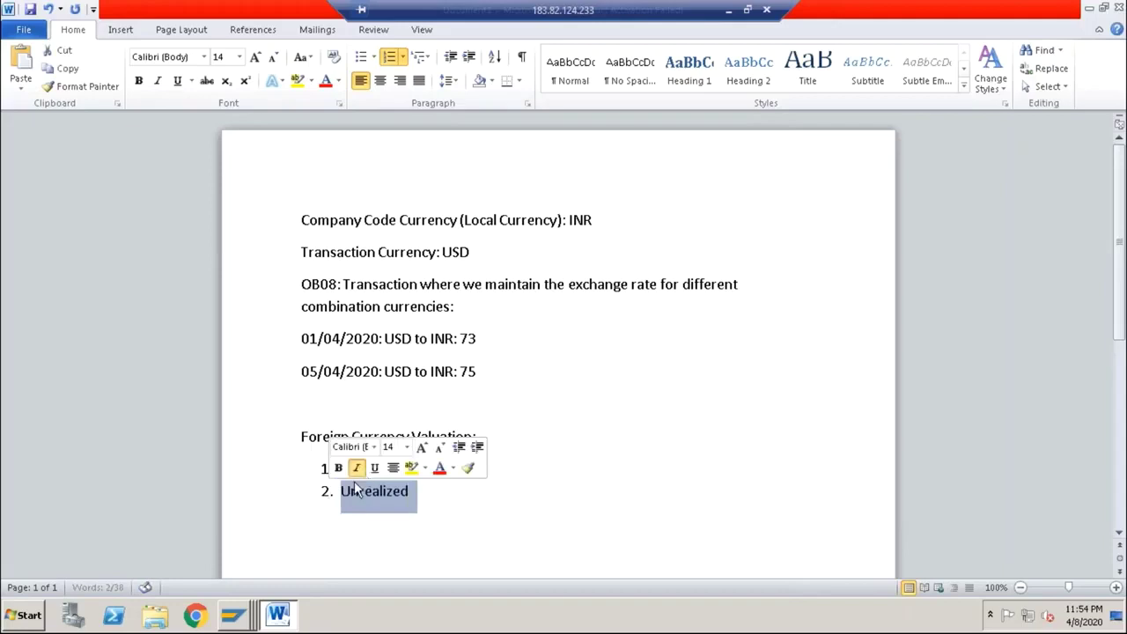
left_click(357, 468)
left_click(419, 493)
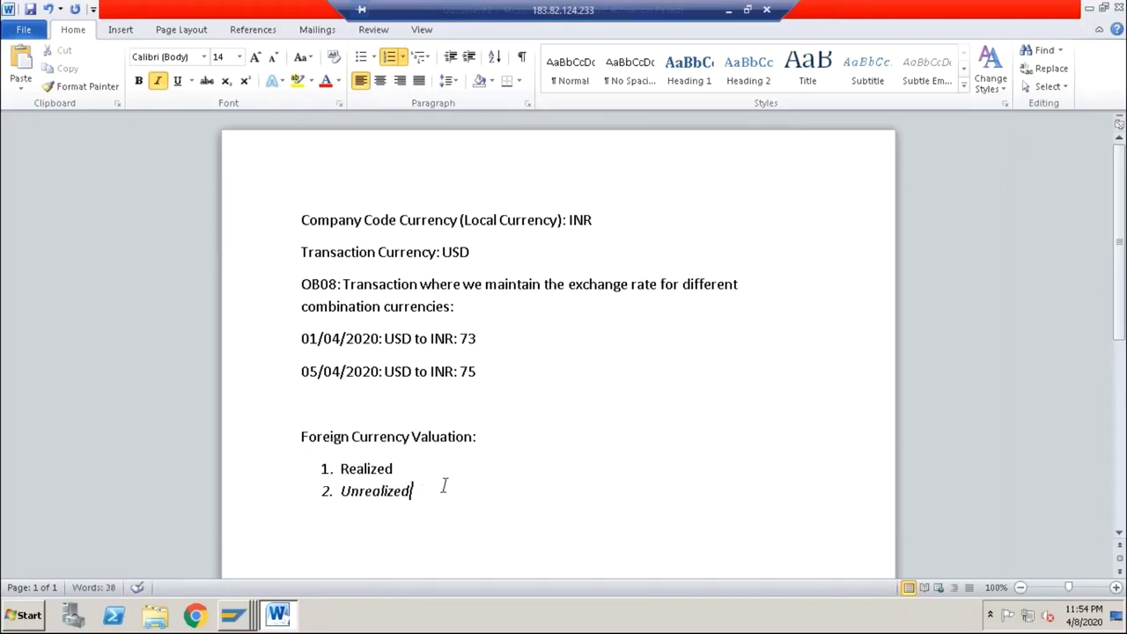
End the numbered list and write "Unrelazed" below it with underlining turned on.
key("Return")
key("Return")
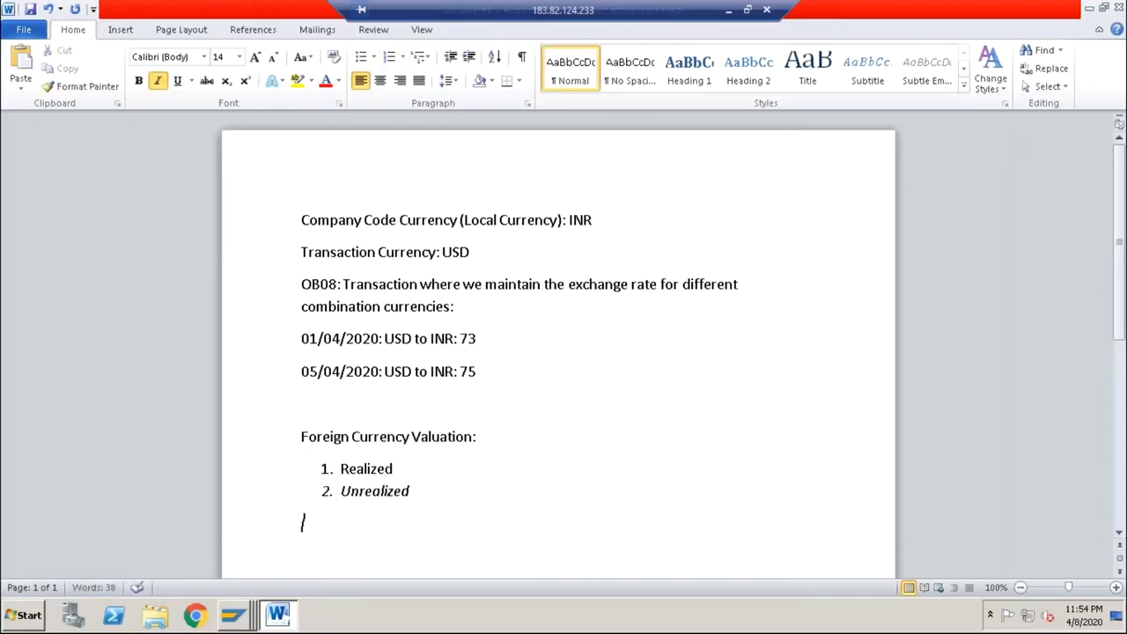
key("ctrl+u")
type("Unrela")
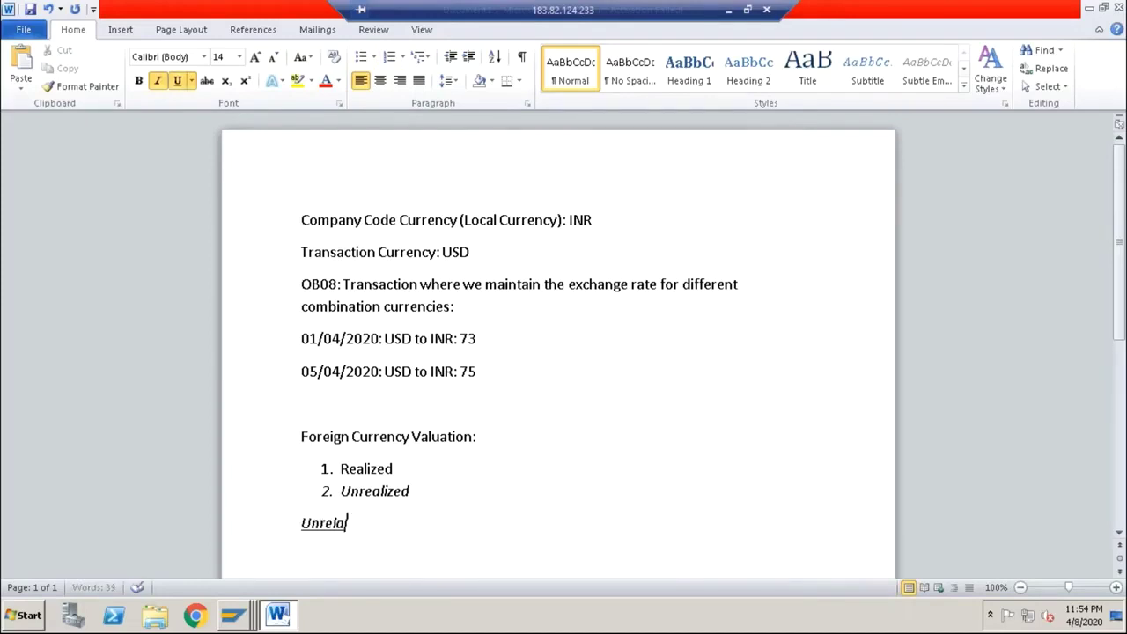
type("zed")
Remove the italics and underline from the "Unrelazed" heading and add a colon after it.
key("ctrl+i")
key("ctrl+u")
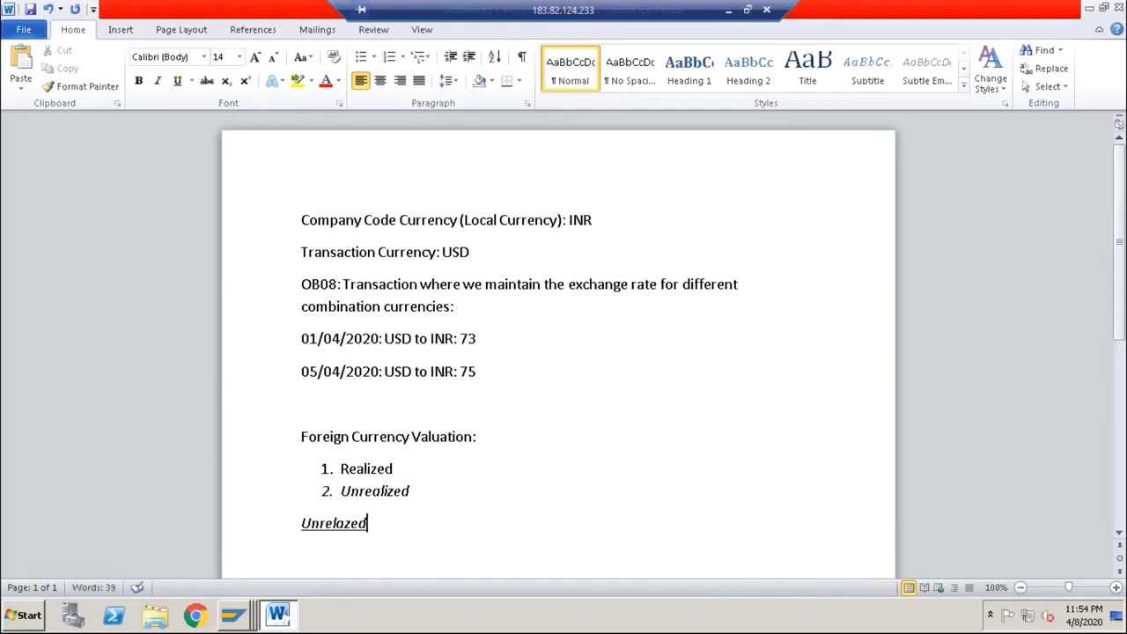
left_click(294, 521)
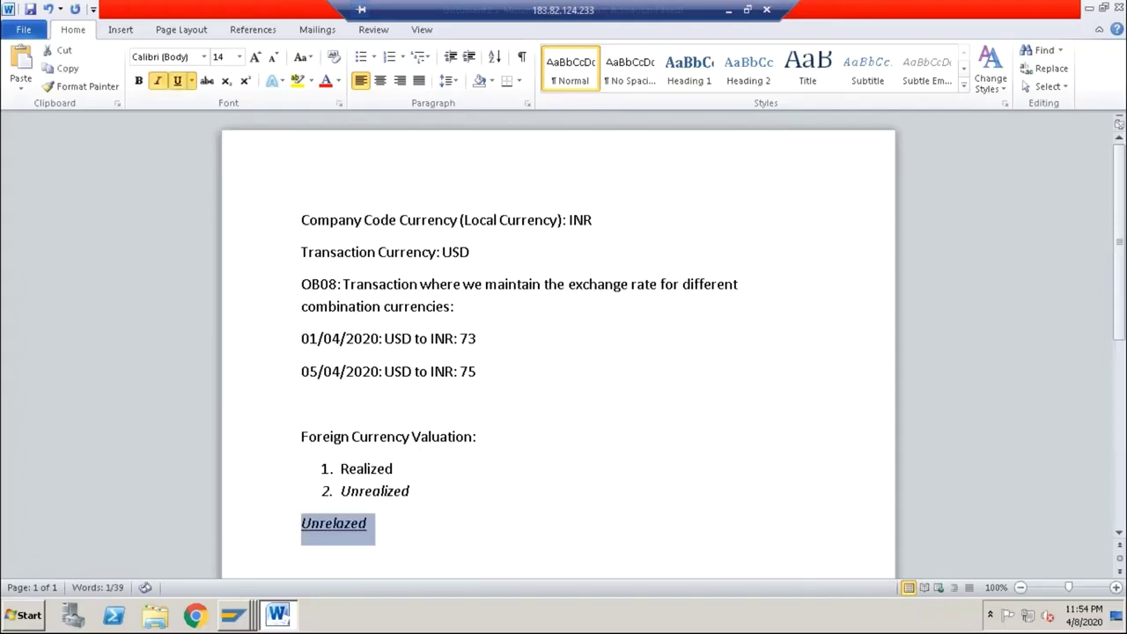
key("ctrl+u")
key("ctrl+i")
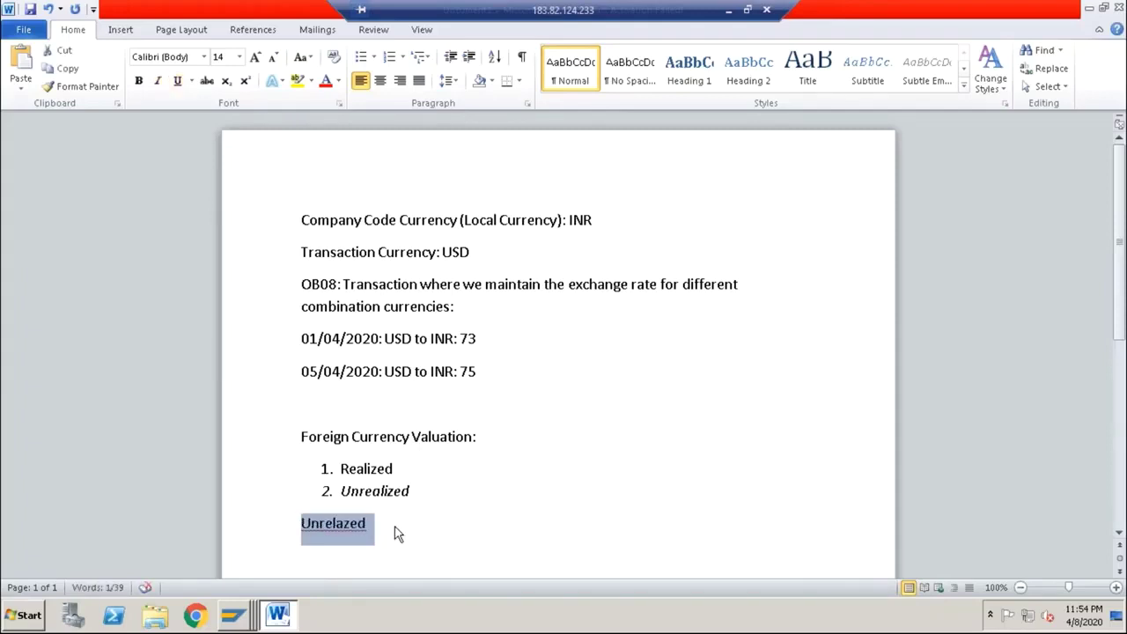
left_click(375, 526)
type(":")
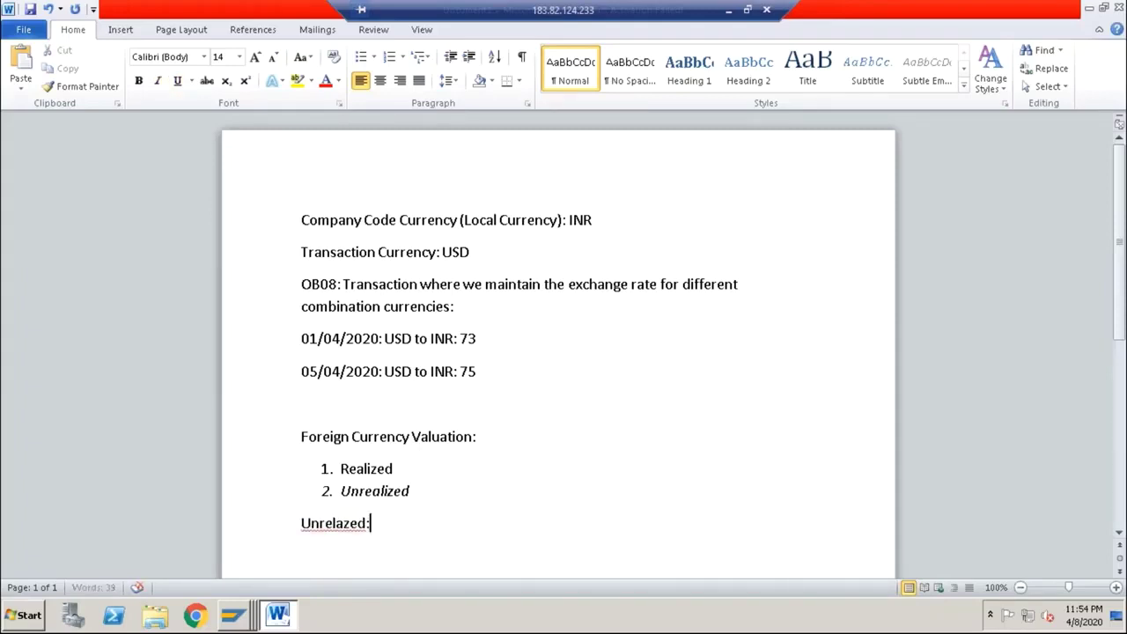
Replace the "a" in the "Unrelazed:" heading with "i" so it reads "Unrelized:".
left_click(344, 523)
key("BackSpace")
type("i")
key("End")
Start a numbered list under "Unrelized:" with the item "On 01/04/2020, we got an invoice from Vendor for 1000 USD".
key("Return")
type("1. On")
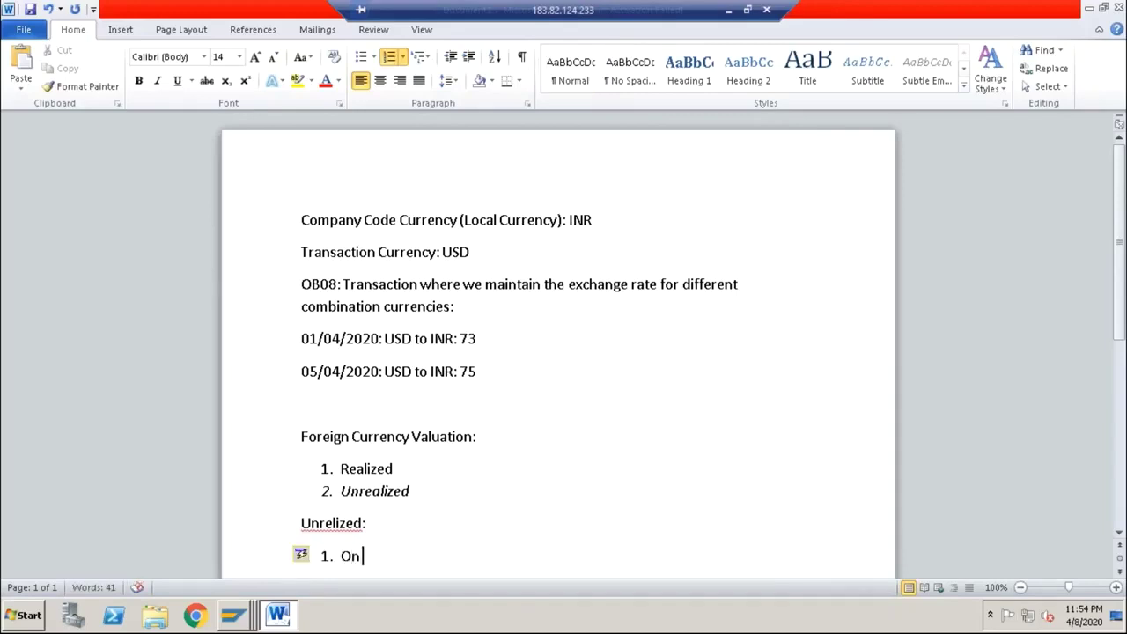
type(" 01/04/2020")
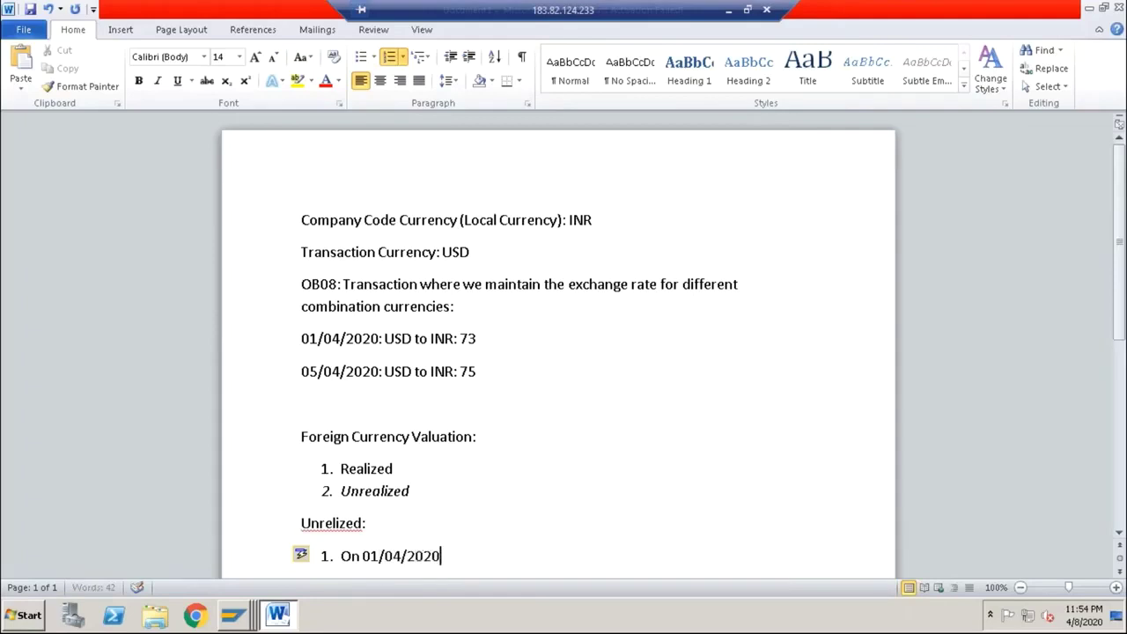
type(", we got an in")
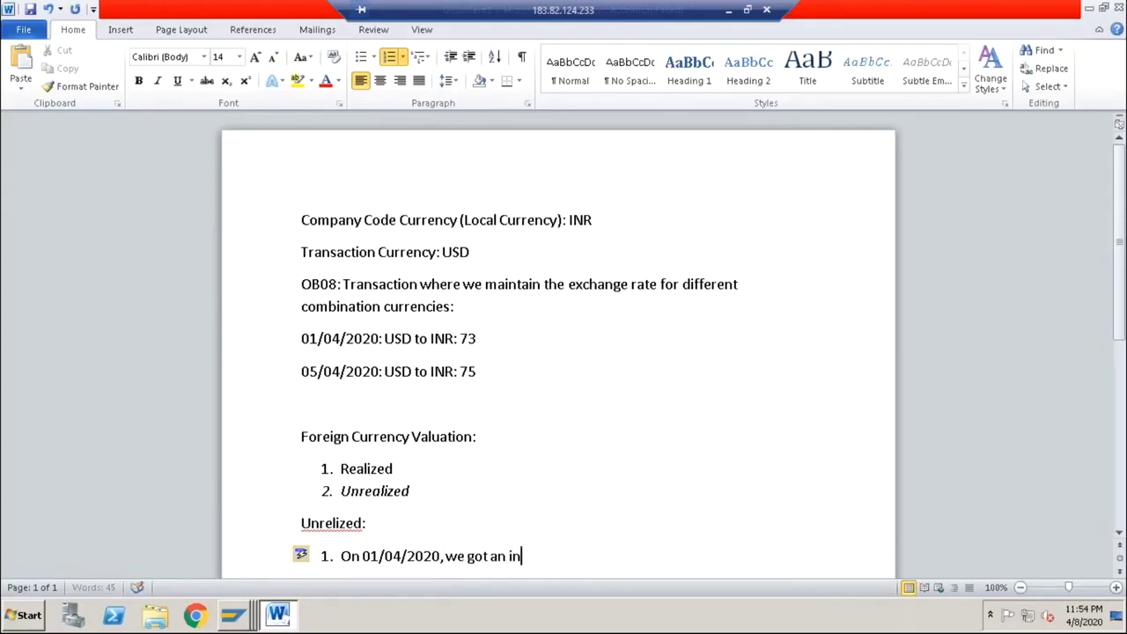
type("voice from Ve")
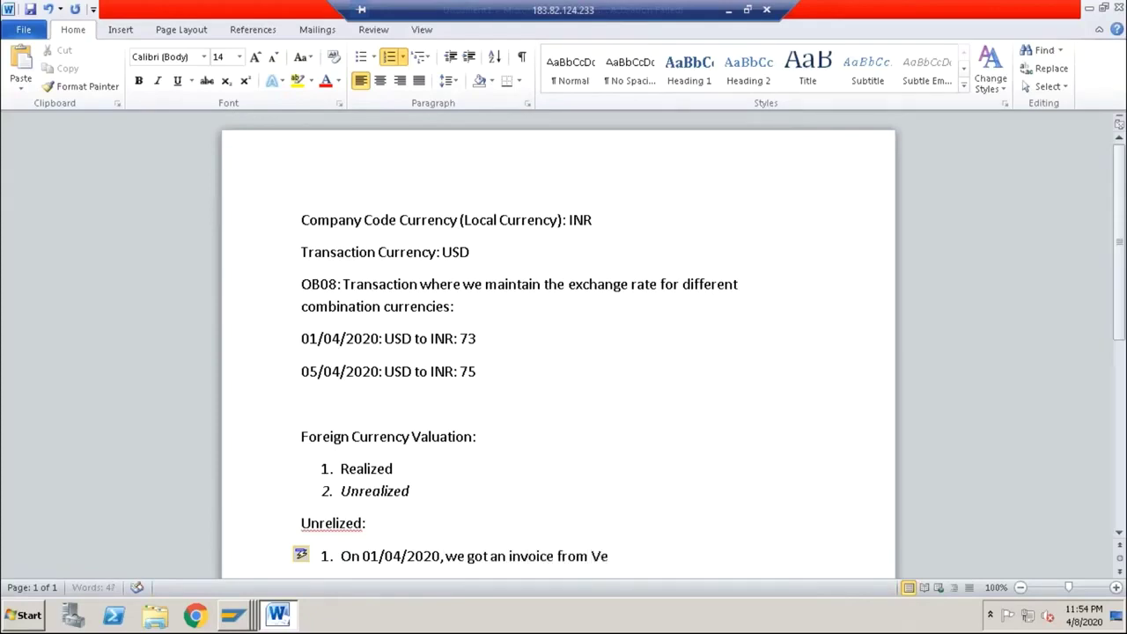
type("ndor for 1000 USD")
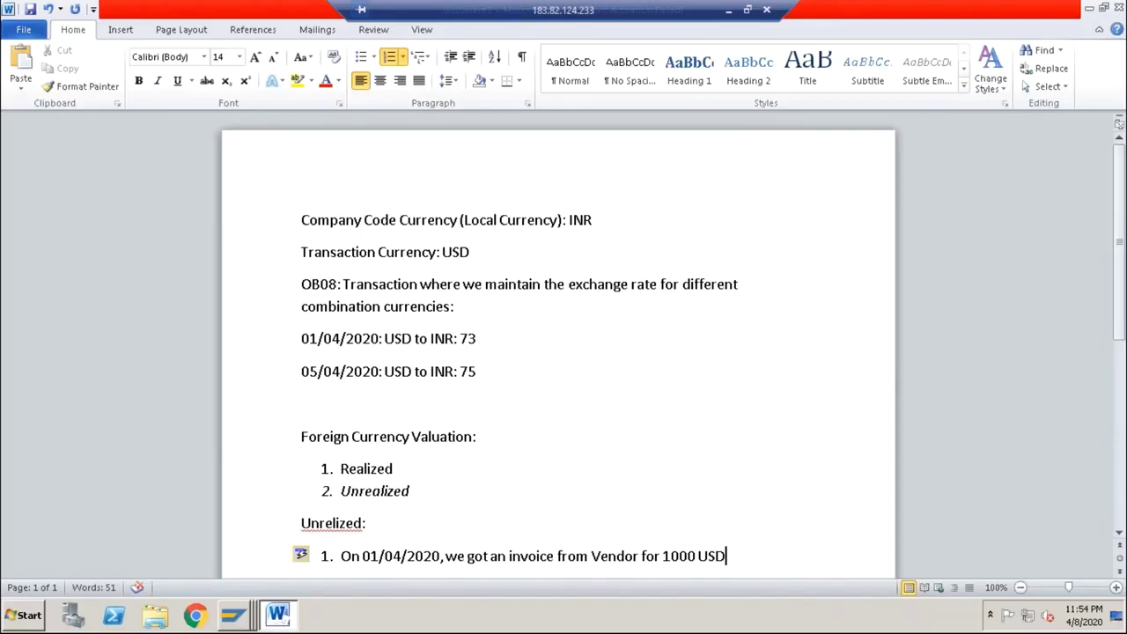
Insert a 2x2 table at the cursor position inside the 73 rate of the 01/04/2020 line.
left_click(354, 340)
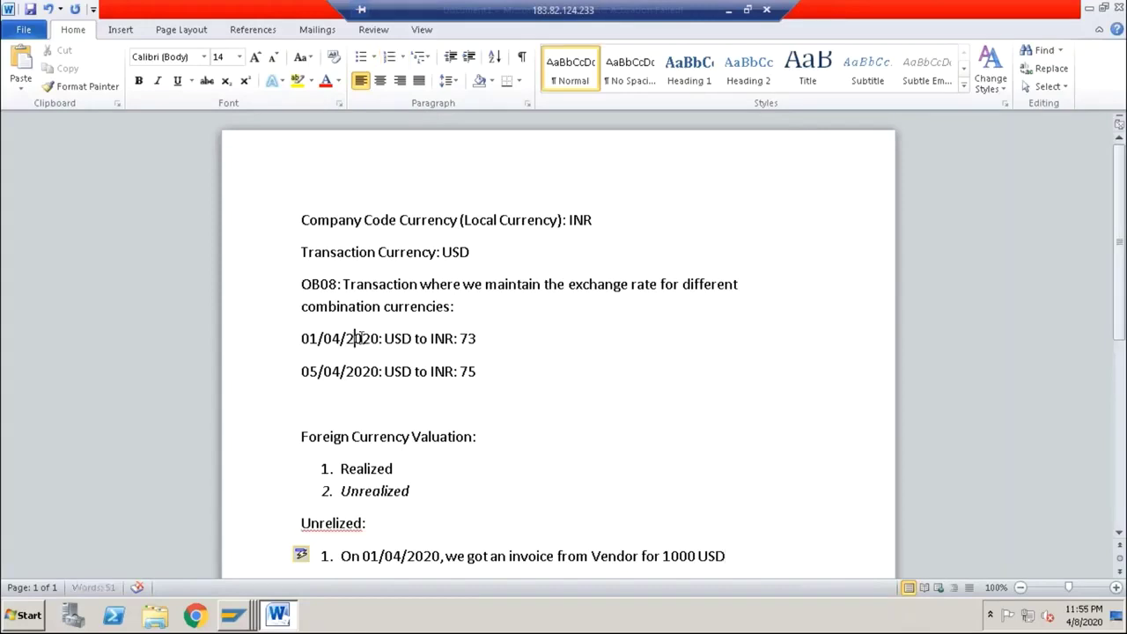
left_click(444, 340)
left_click_drag(459, 340, 477, 339)
key("Right")
key("Left")
scroll(541, 361, "down", 2)
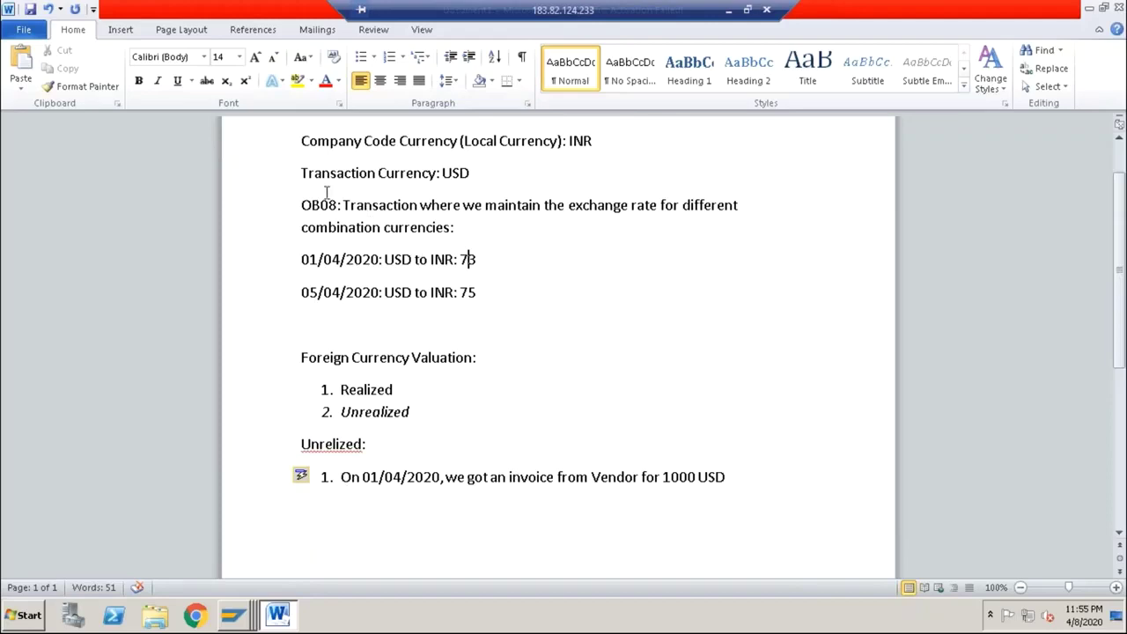
left_click(121, 29)
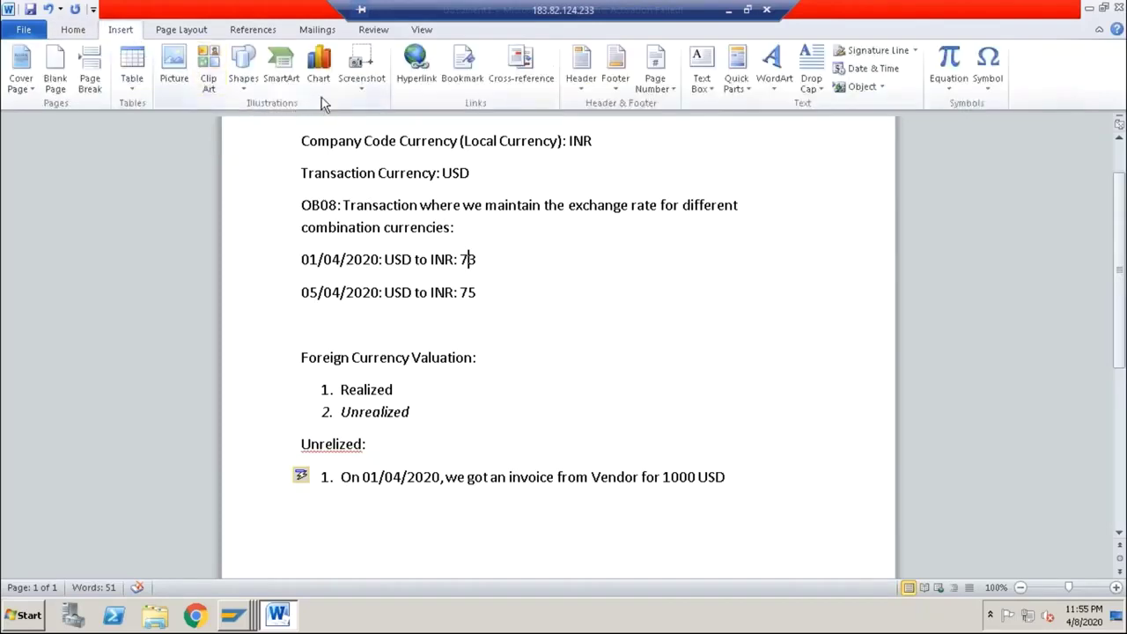
left_click(132, 83)
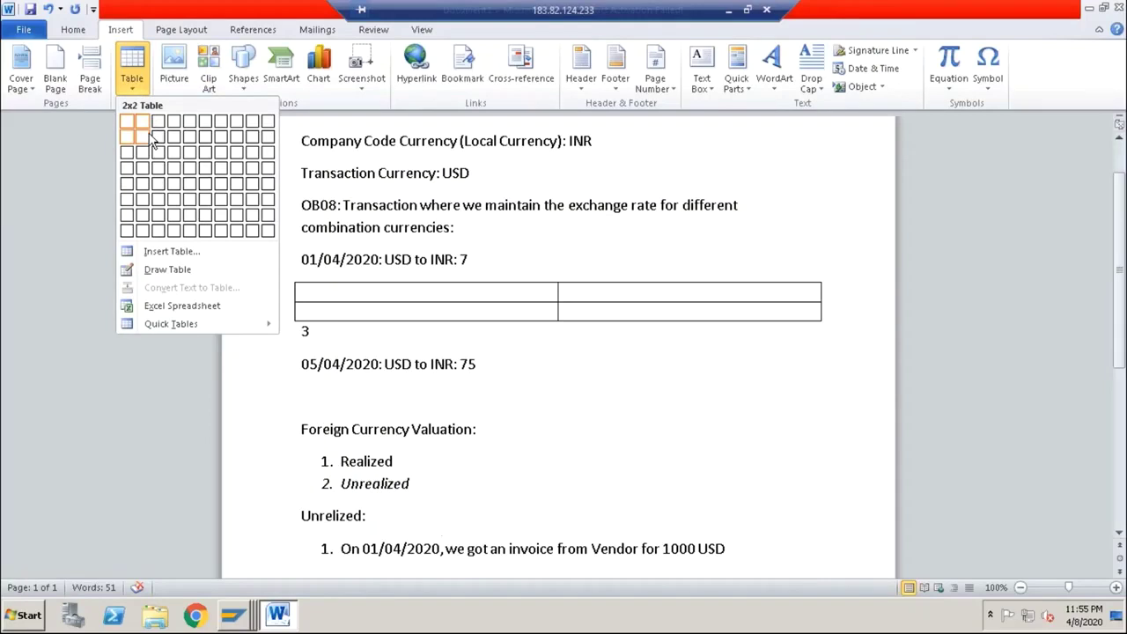
left_click(151, 139)
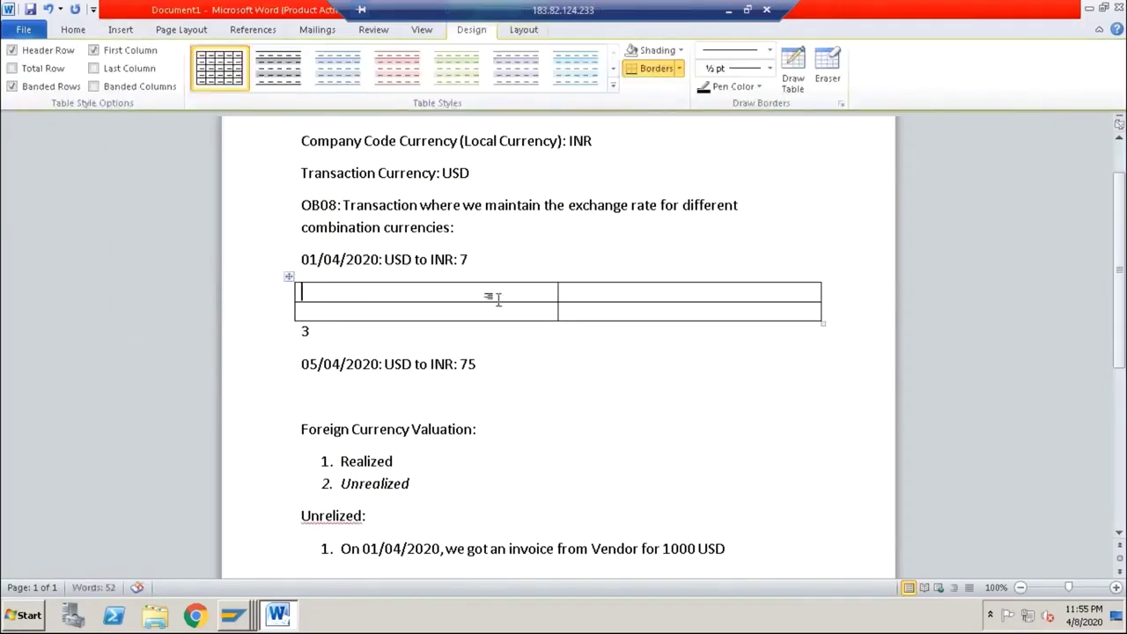
Fill the table's first column with the header USD and the amount 1000.
type("USD")
left_click(444, 315)
type("1000")
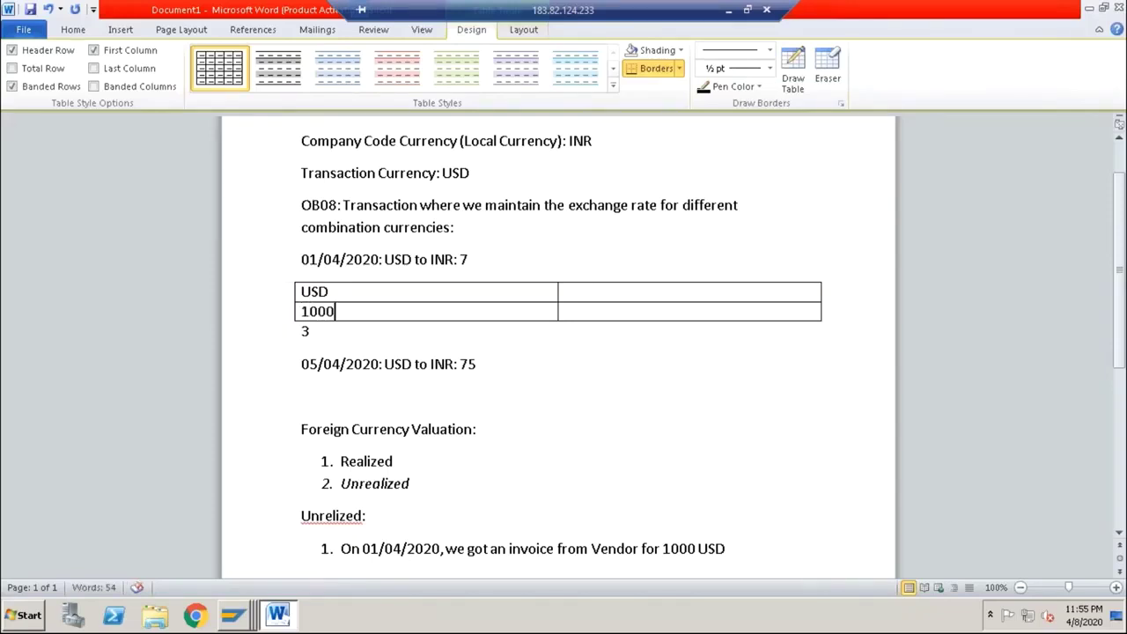
Move the table below the vendor invoice item under the "Unrelized:" heading.
scroll(348, 268, "down", 1)
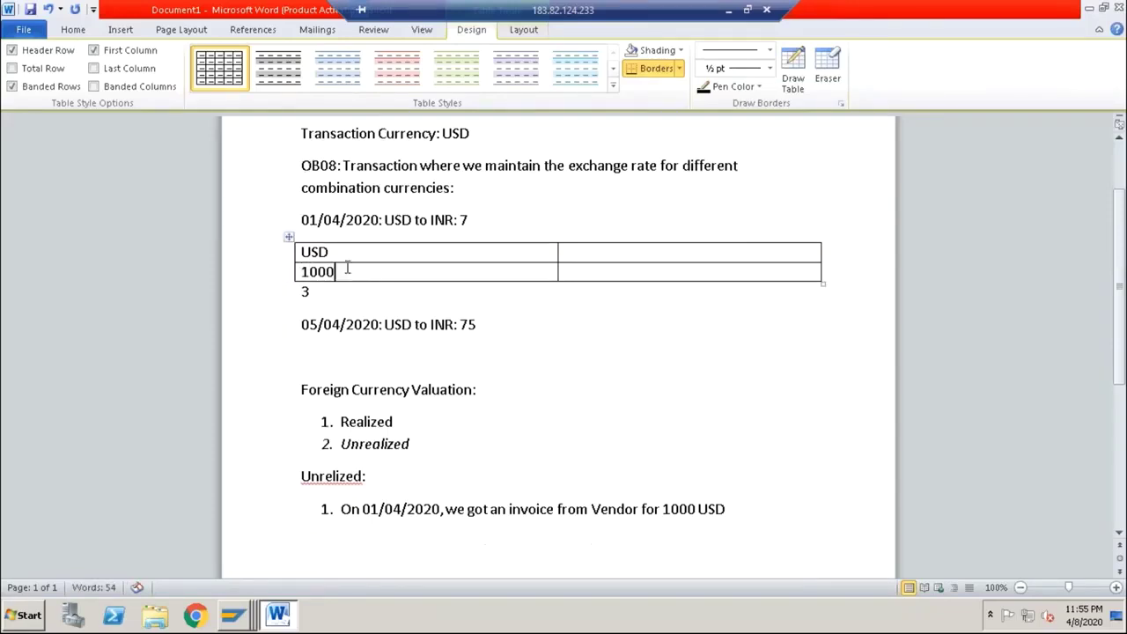
left_click(305, 239)
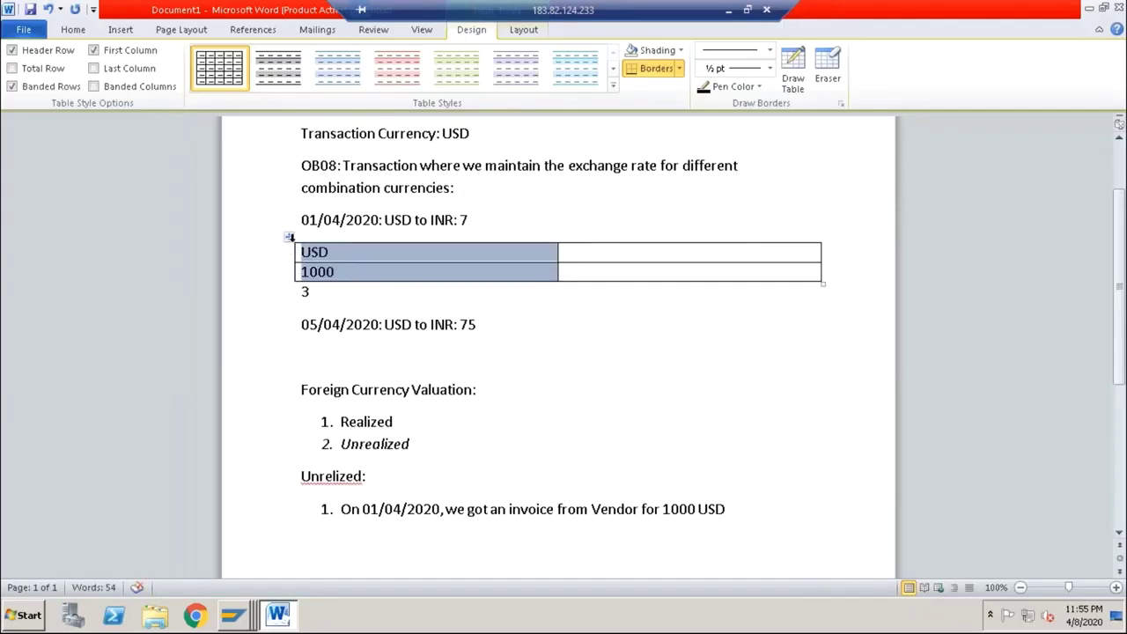
left_click_drag(289, 237, 301, 537)
scroll(452, 379, "down", 3)
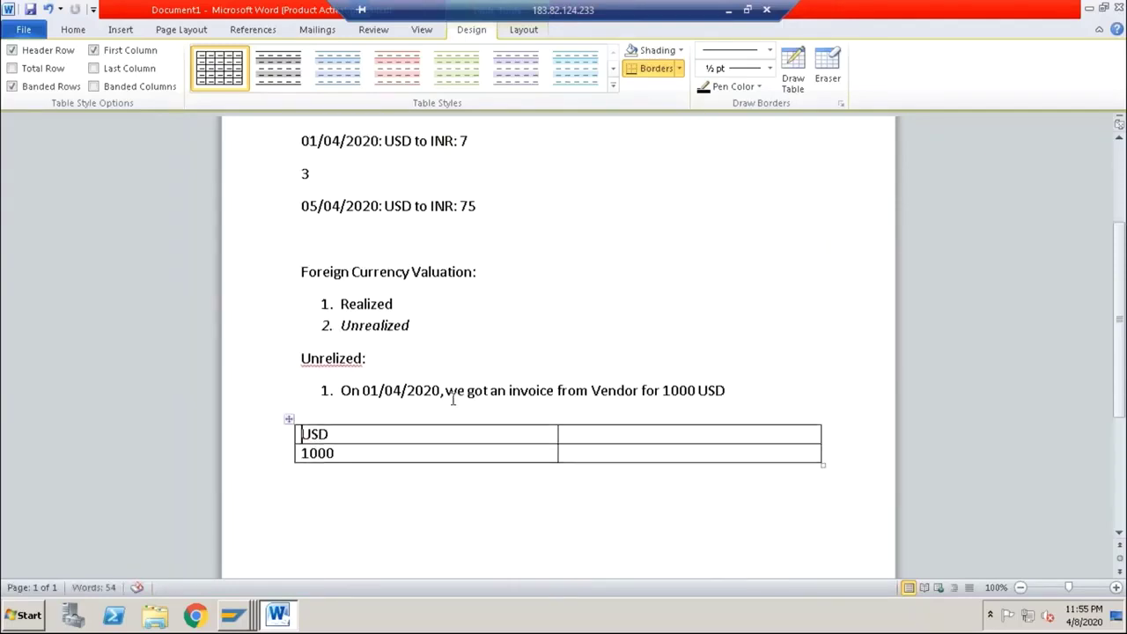
Enter INR as the header of the table's second column.
left_click(407, 353)
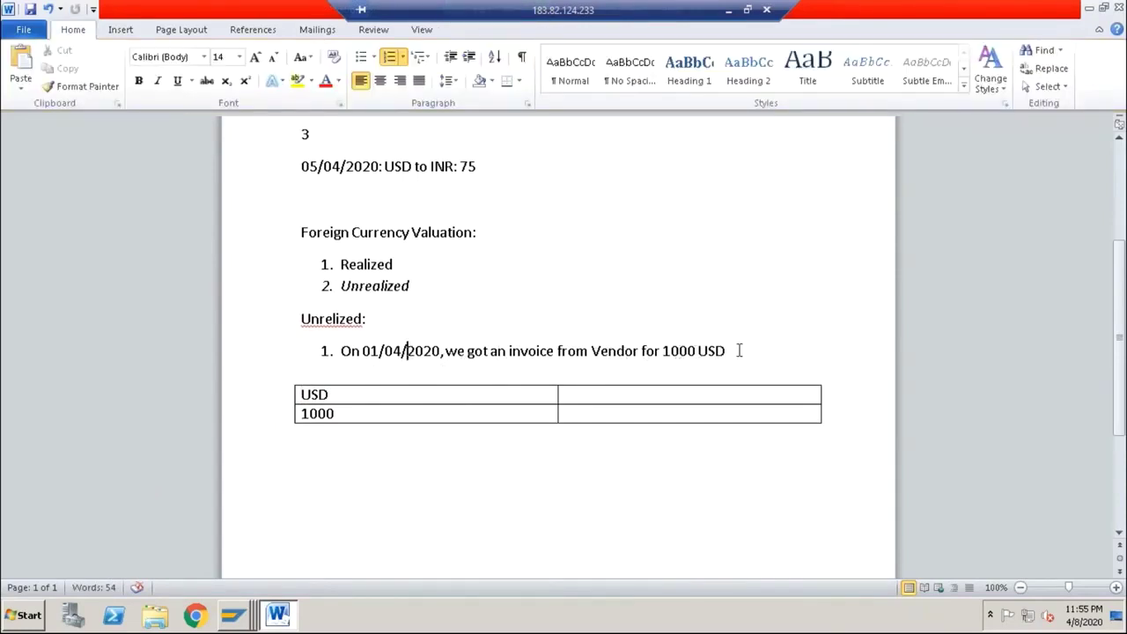
left_click(343, 396)
left_click(345, 415)
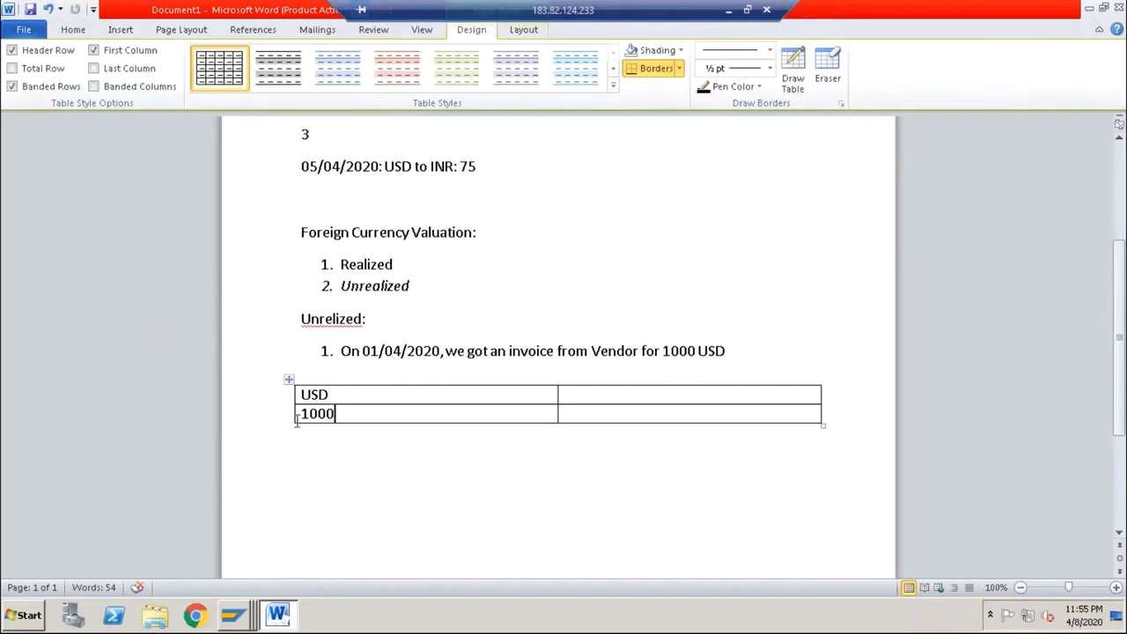
left_click(572, 395)
type("INR")
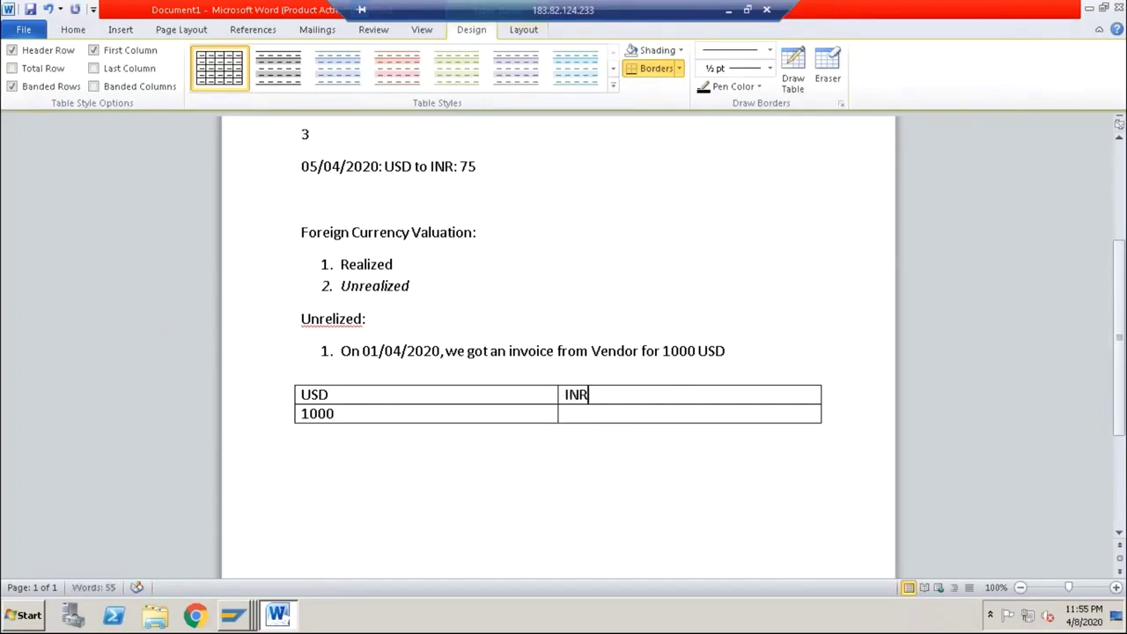
Rejoin the split 01/04/2020 exchange rate line so that its rate reads 73 again.
scroll(516, 428, "up", 3)
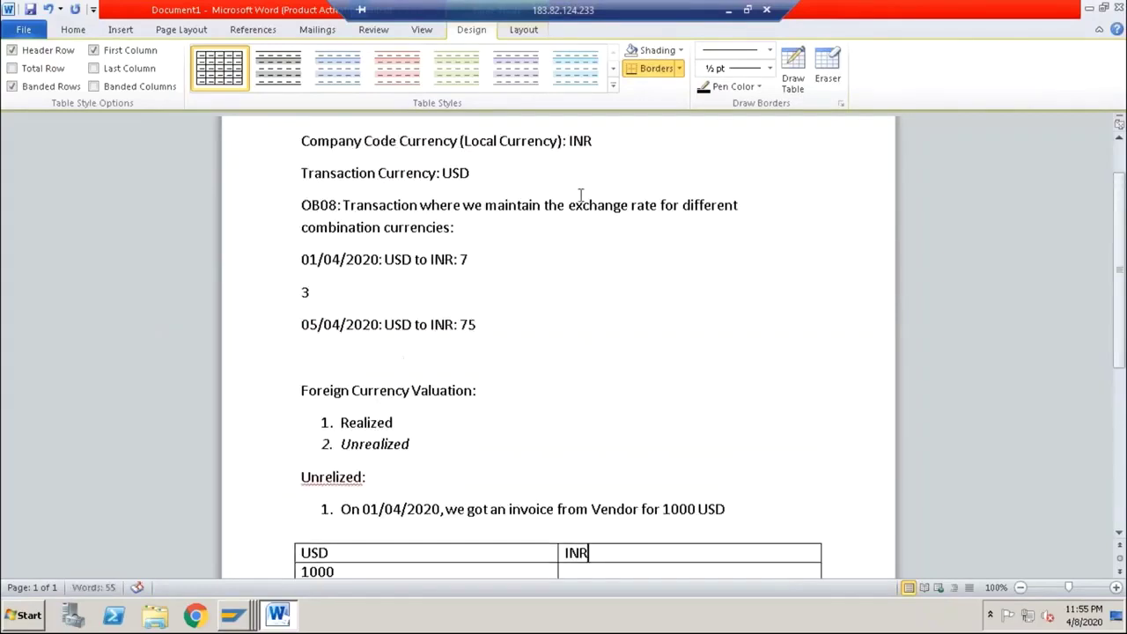
left_click(478, 259)
key("Delete")
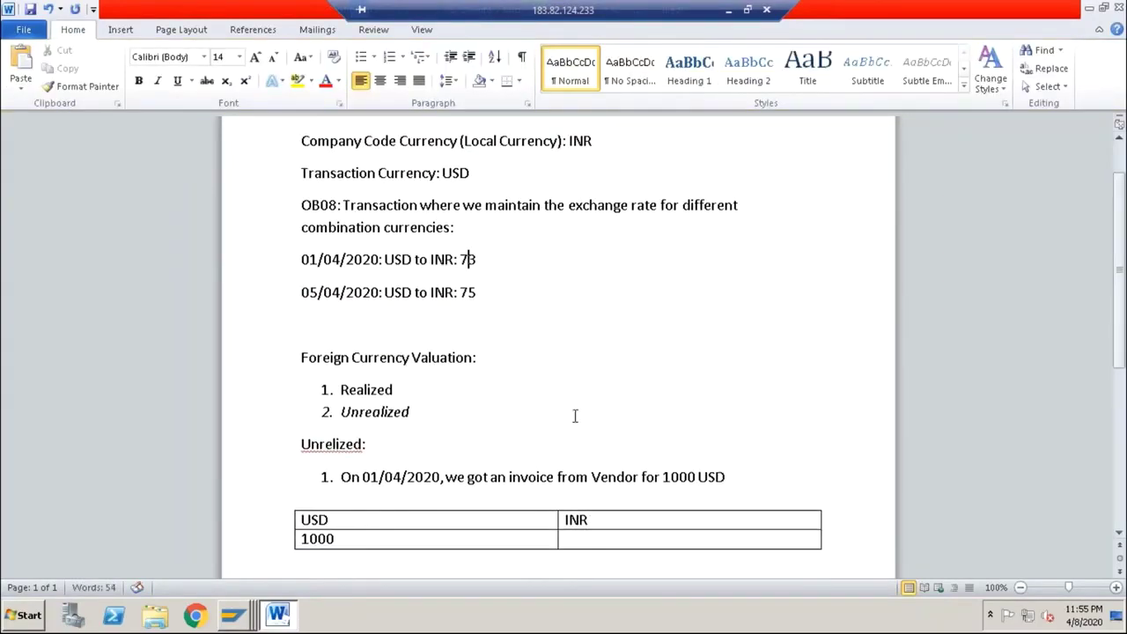
Enter 73000 as the amount under the INR header in the table.
scroll(599, 484, "down", 2)
left_click(586, 460)
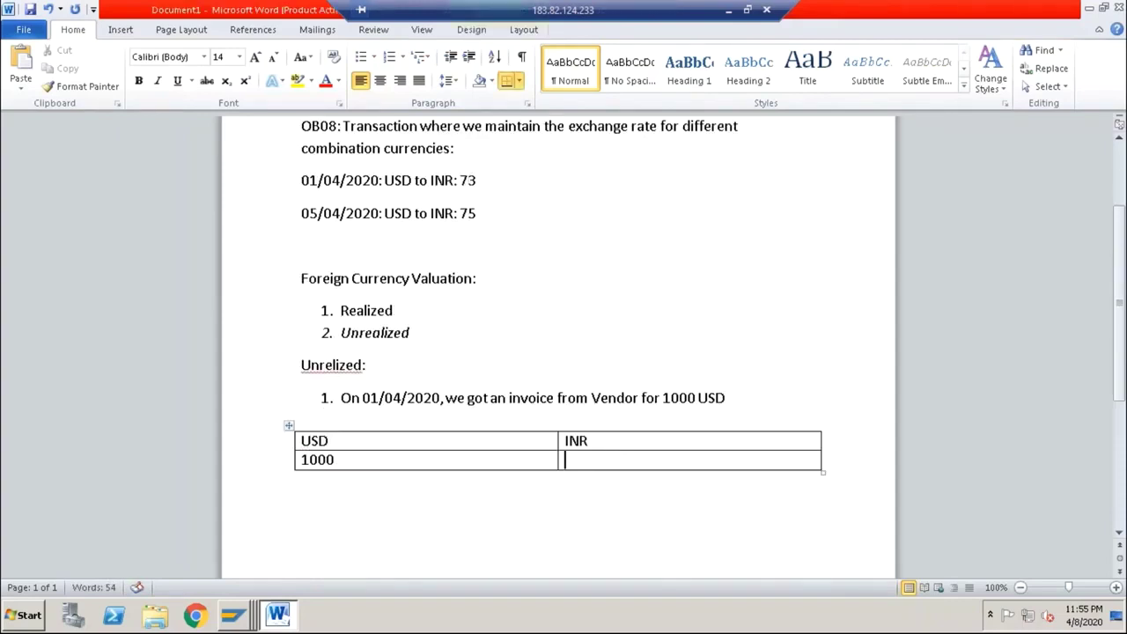
type("73000")
left_click(343, 460)
left_click(627, 458)
double_click(313, 460)
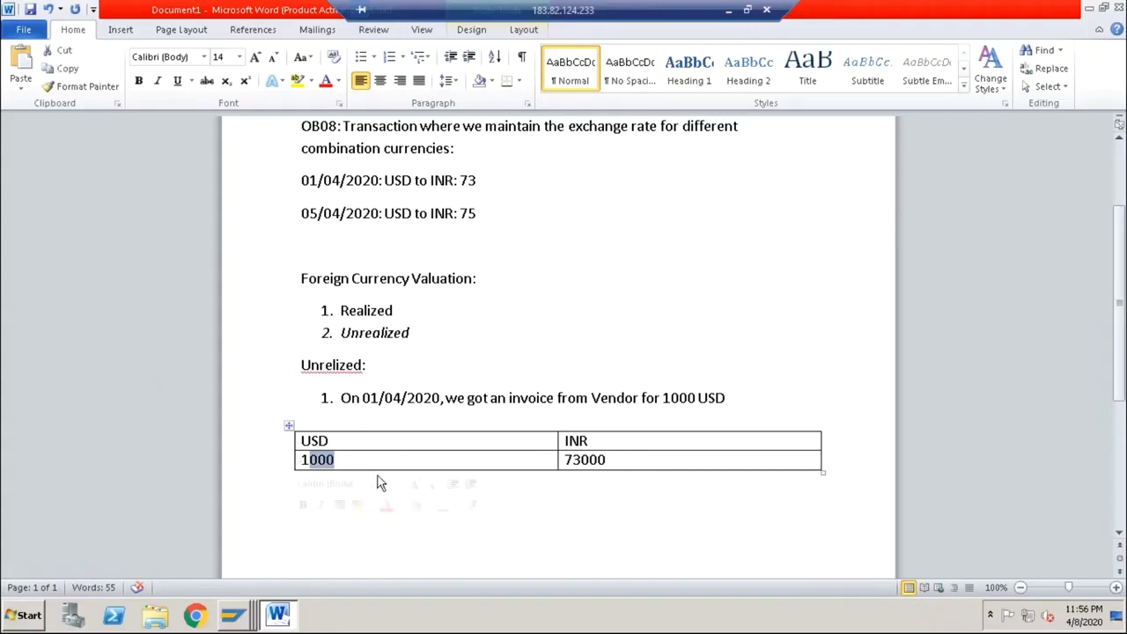
left_click(610, 460)
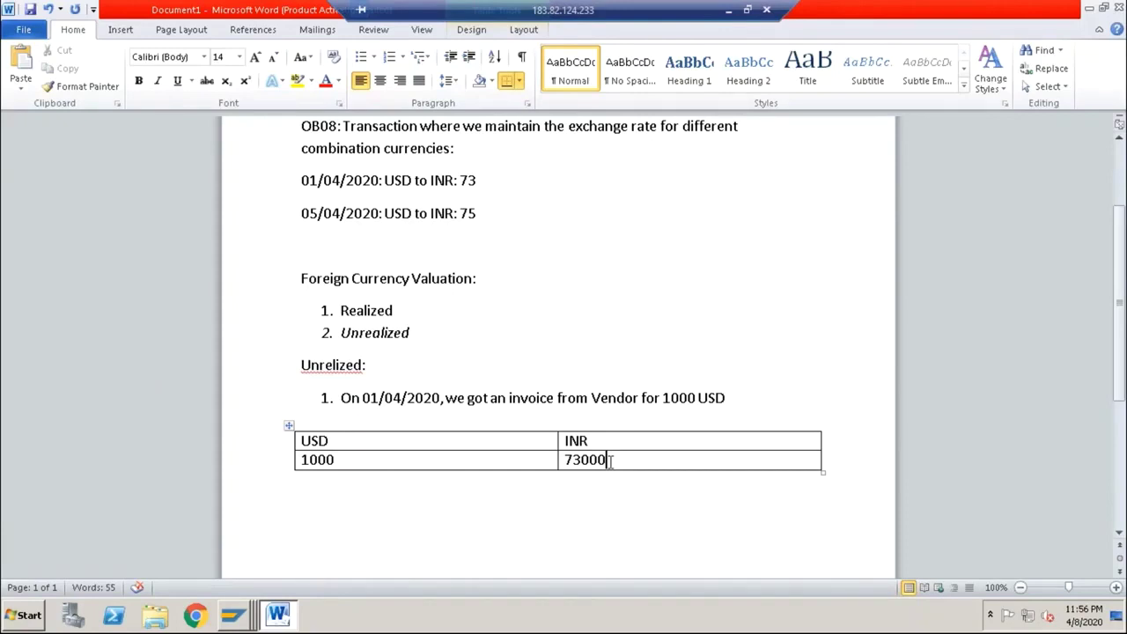
left_click_drag(610, 459, 571, 460)
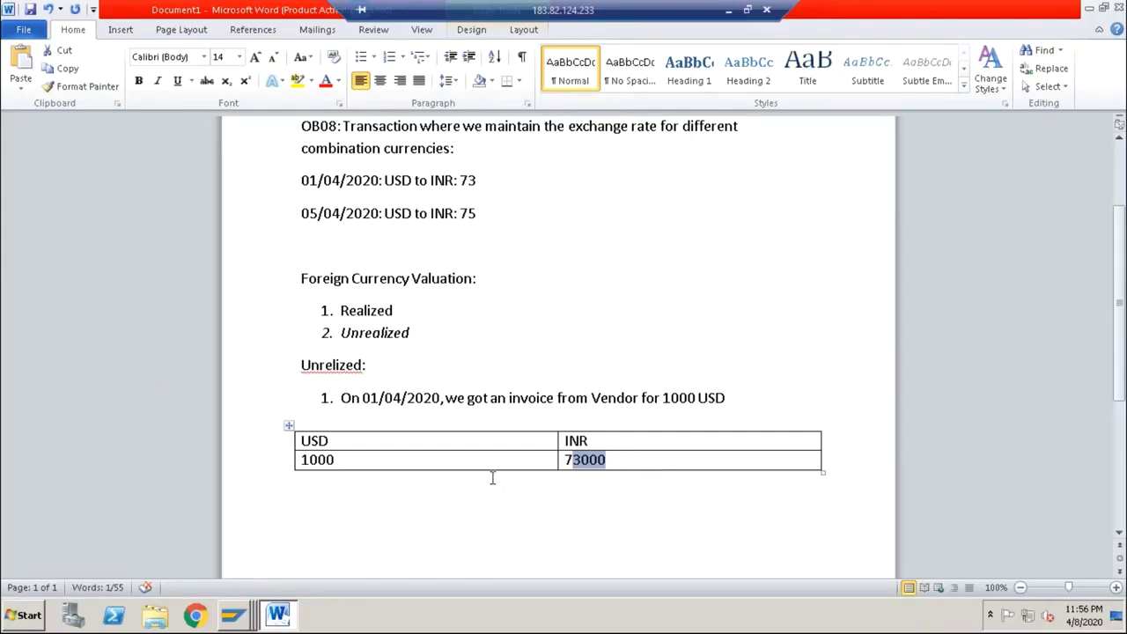
Append ", due date is" to the end of the vendor invoice item.
scroll(490, 476, "down", 1)
left_click(730, 317)
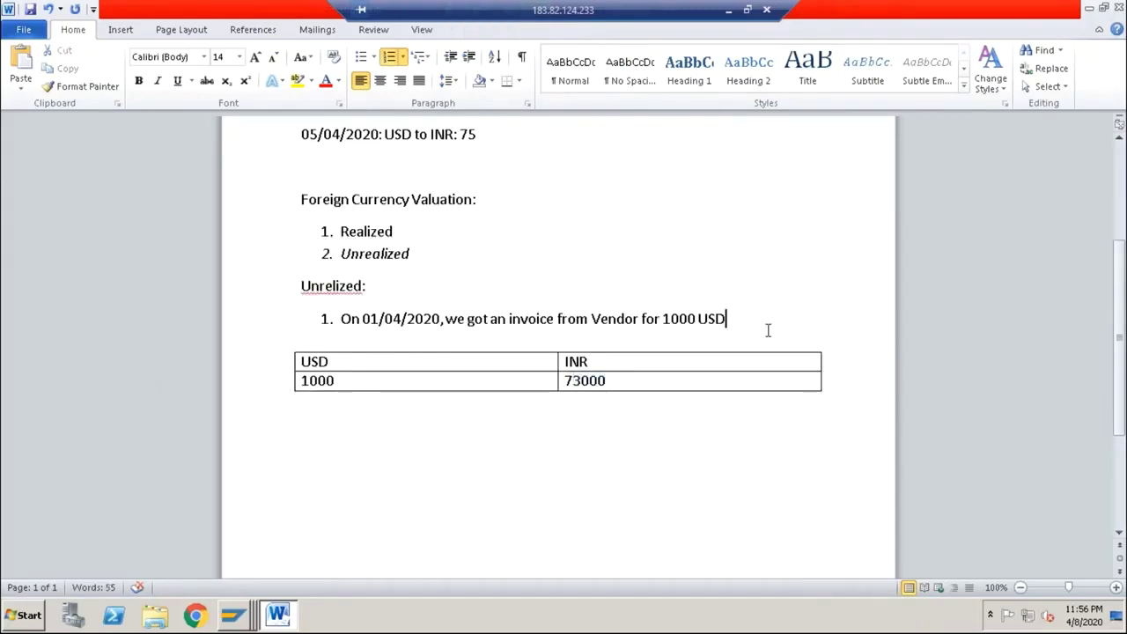
type(", due da")
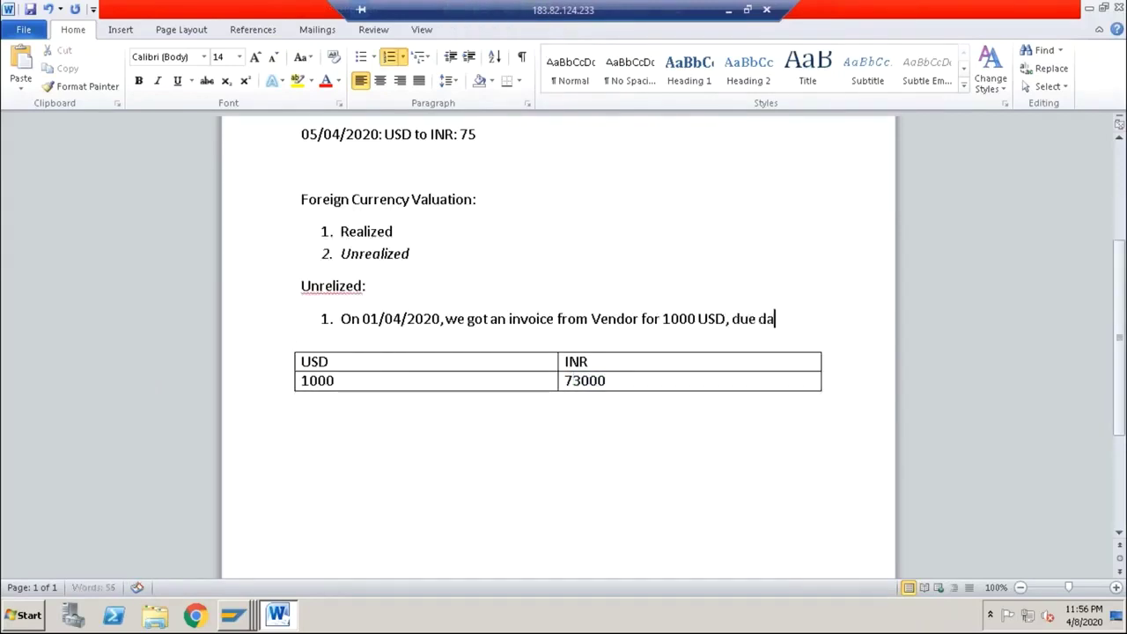
type("te is")
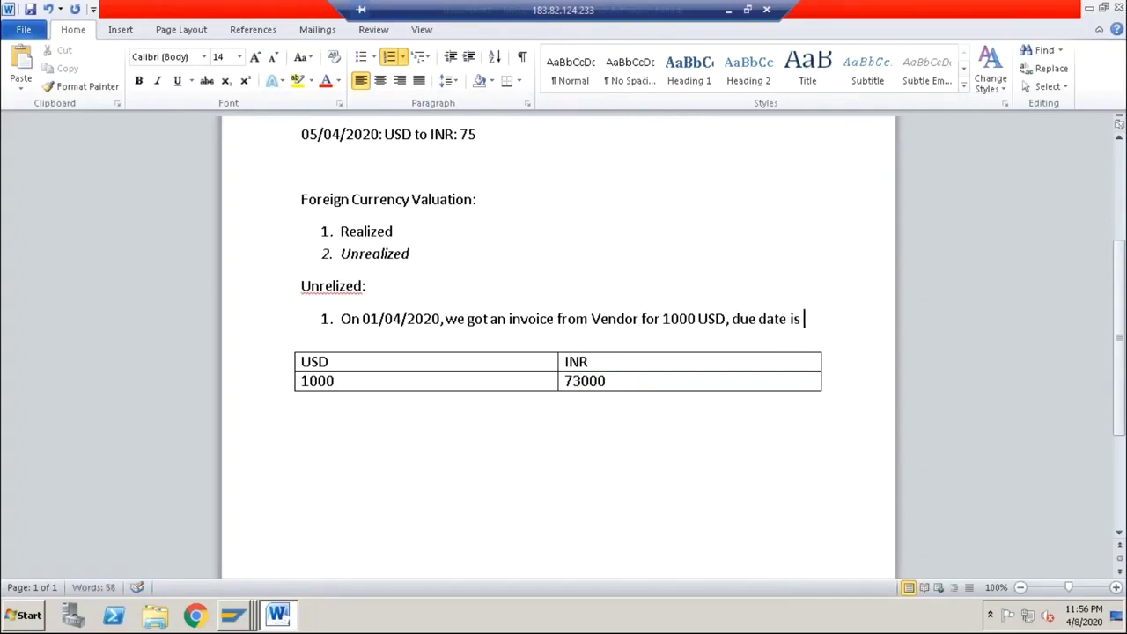
Try to add the date 15.05.2020 after "due date is", and cut the date out again.
left_click(342, 401)
type("15")
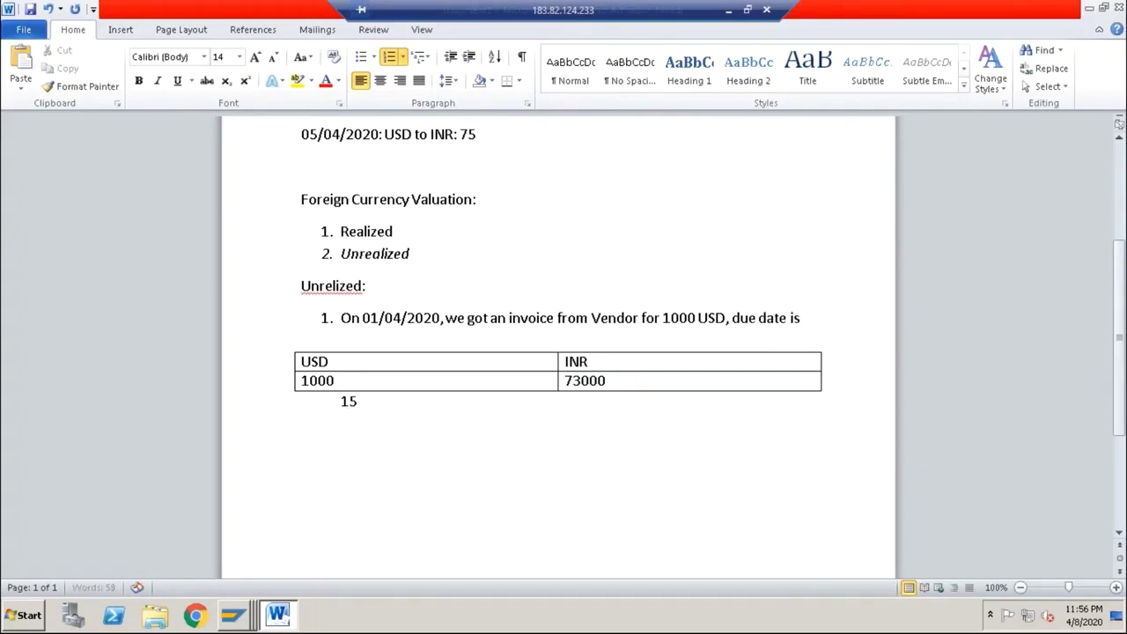
type("05.2020")
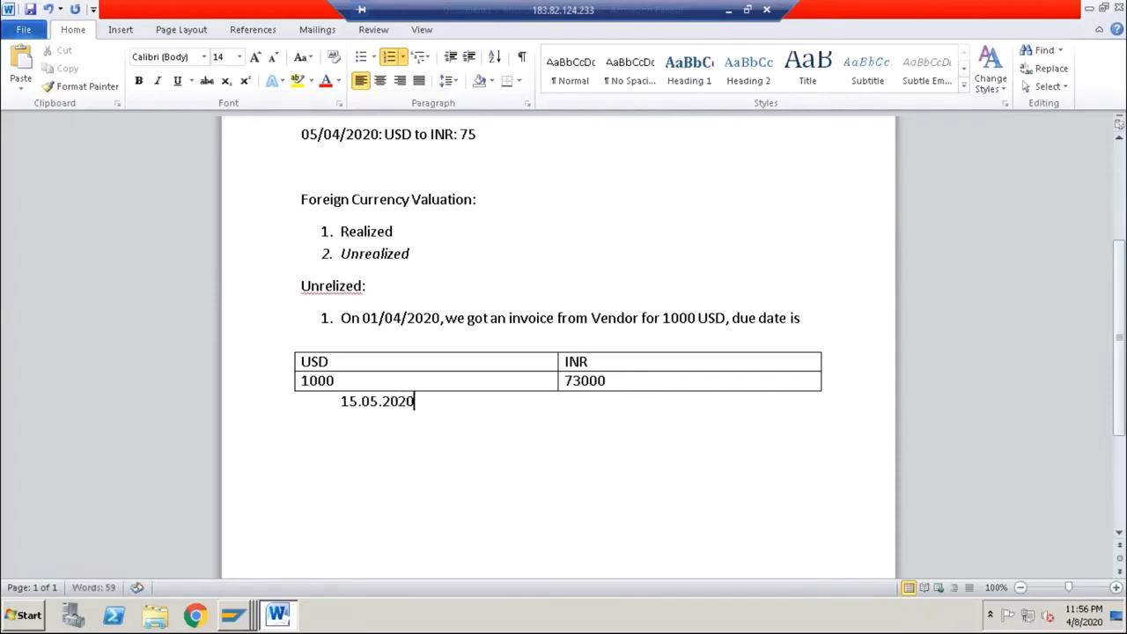
key("shift+Left")
key("shift+Left")
key("shift+Left")
key("shift+Left")
key("shift+Left")
key("shift+Left")
key("shift+Left")
key("shift+Left")
key("shift+Left")
key("shift+Left")
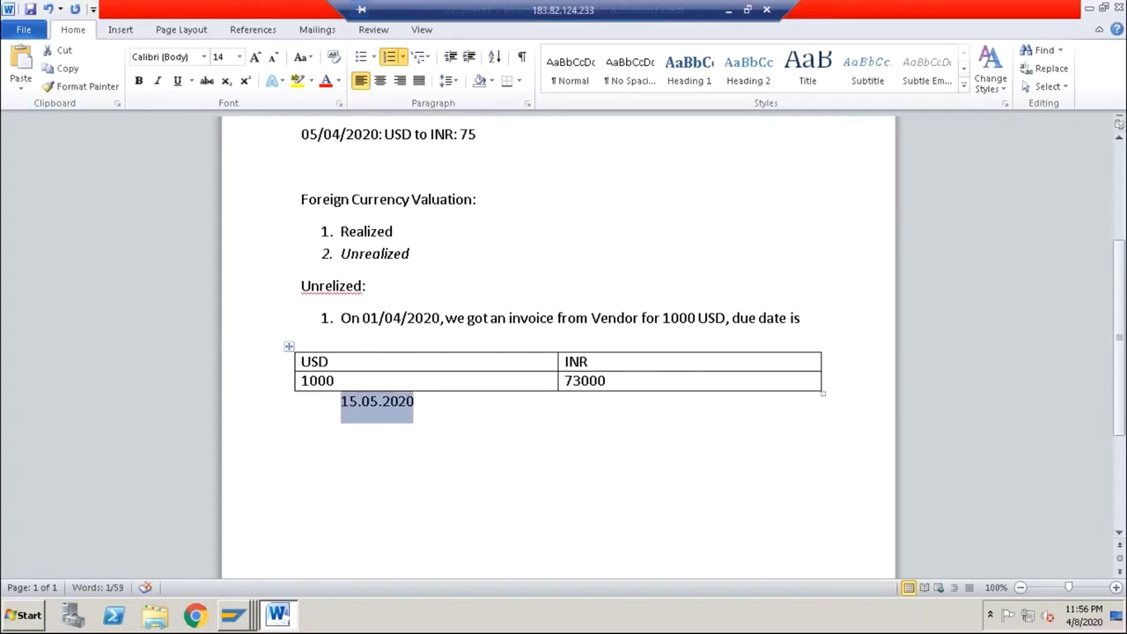
key("ctrl+x")
Add an empty list item 2 after the invoice item and move the table below it.
key("Return")
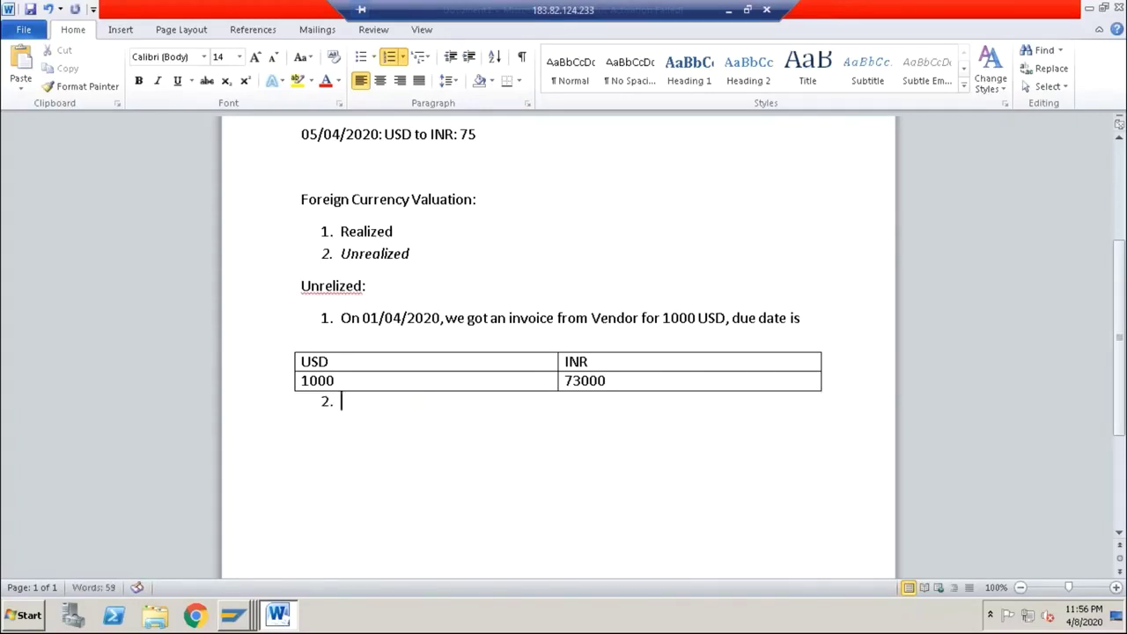
left_click(826, 320)
left_click(641, 353)
left_click_drag(286, 352, 292, 397)
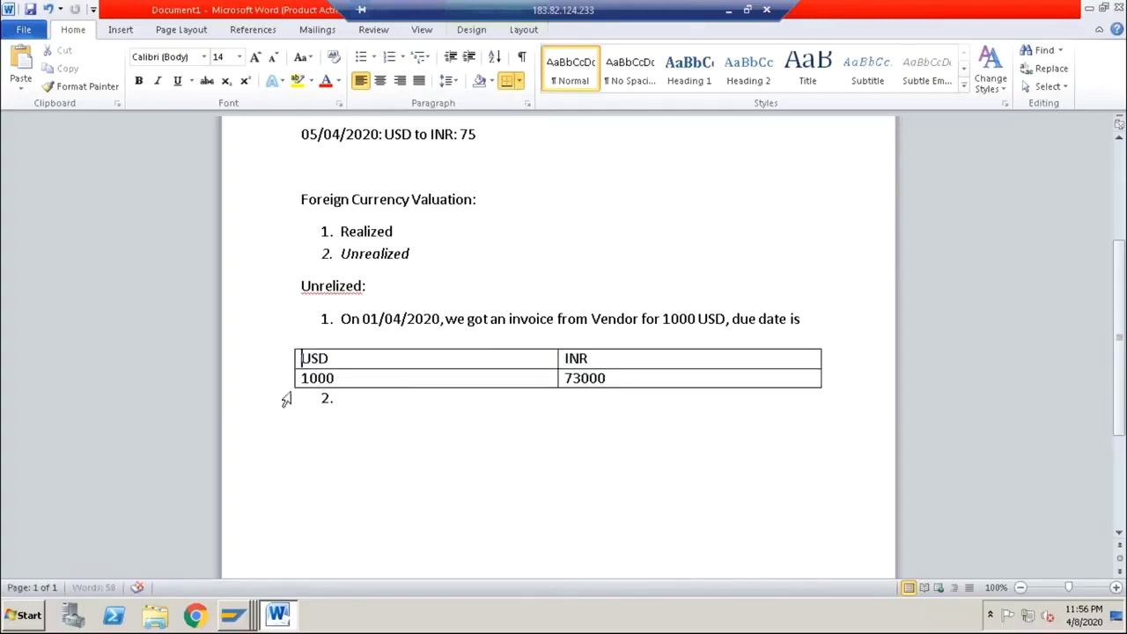
left_click(306, 350)
left_click_drag(289, 343, 291, 392)
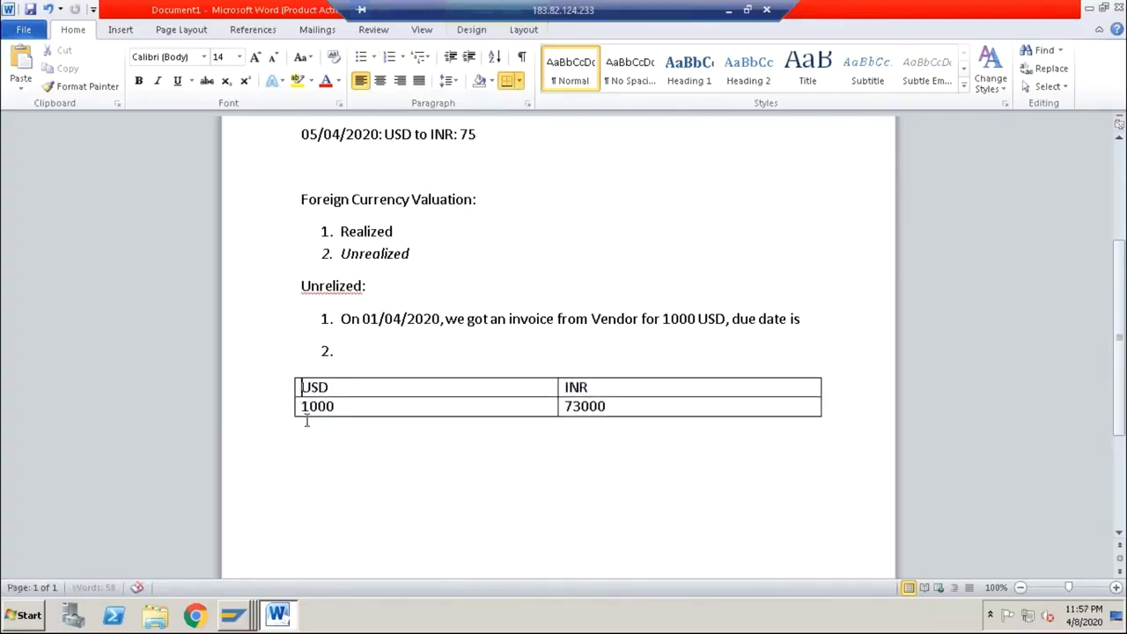
Remove the numbering and indent from the empty item 2, leaving a blank line above the table.
left_click(352, 344)
key("BackSpace")
key("BackSpace")
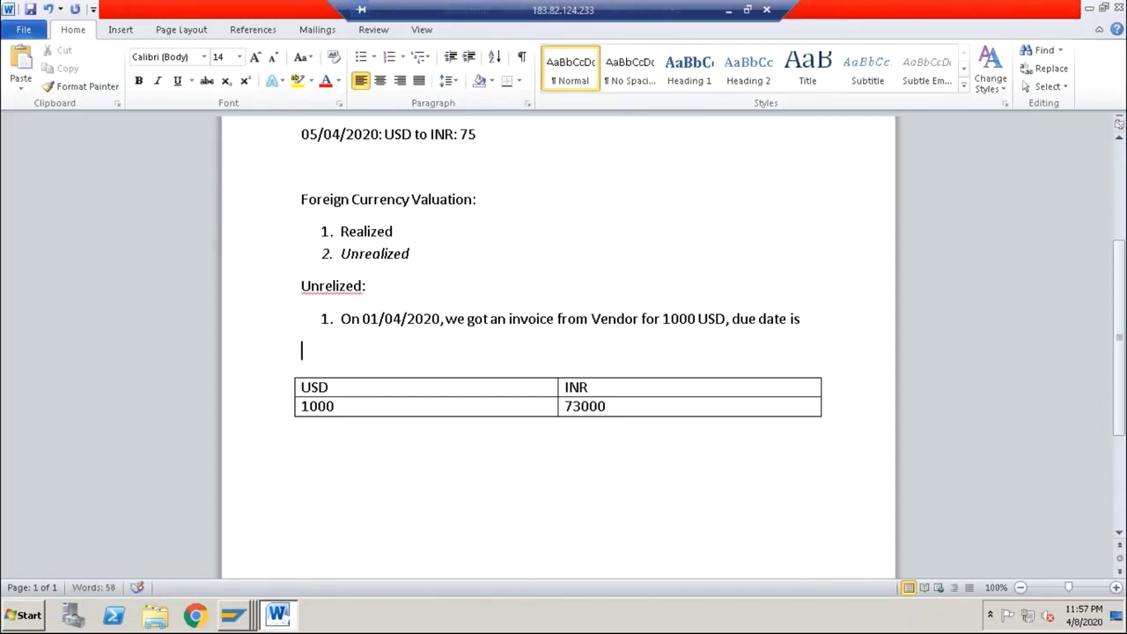
Complete the invoice item's due date with 15.05.2020 and place the cursor on the blank line above the table.
left_click(816, 319)
type("15.")
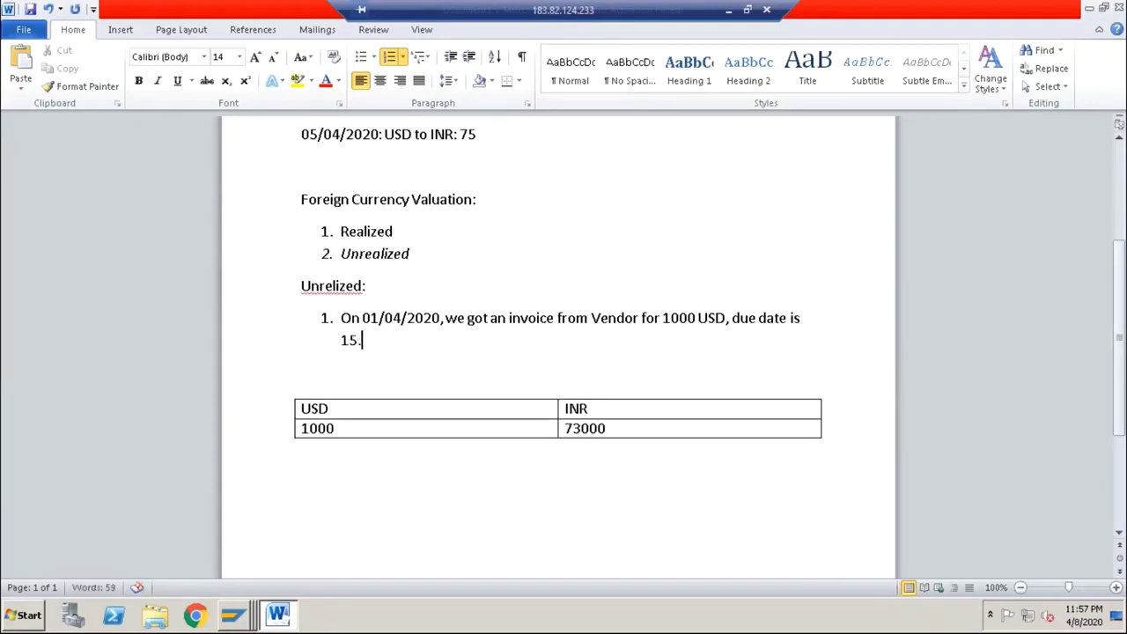
type("05.2020")
left_click(345, 387)
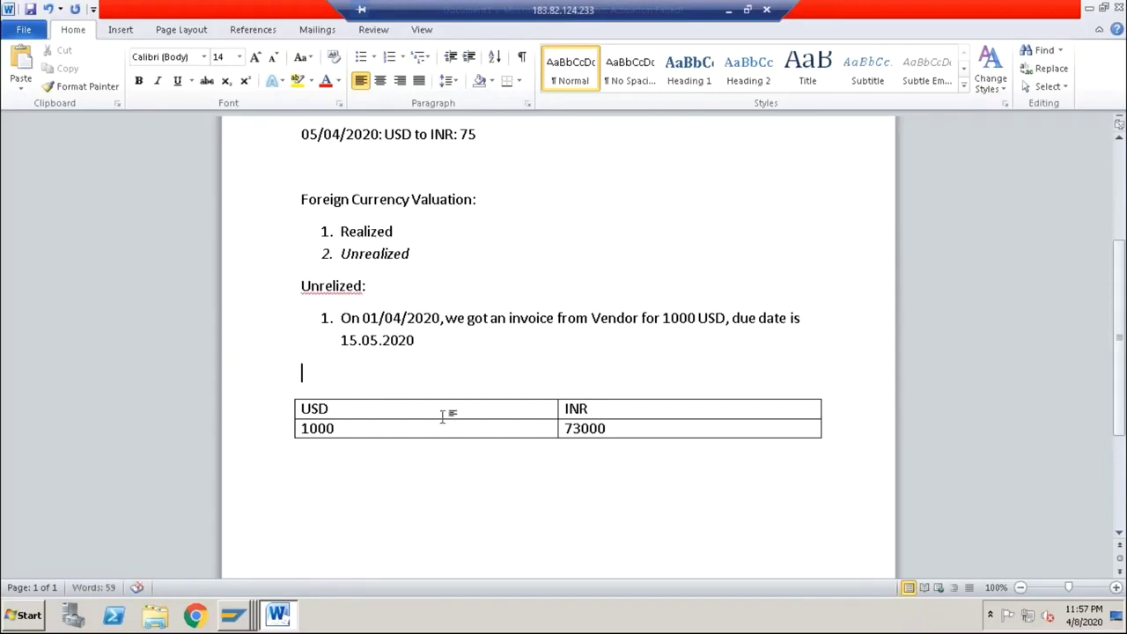
Start an indented line below the USD/INR table reading "On 30th April 2020, total Liability".
scroll(559, 467, "down", 2)
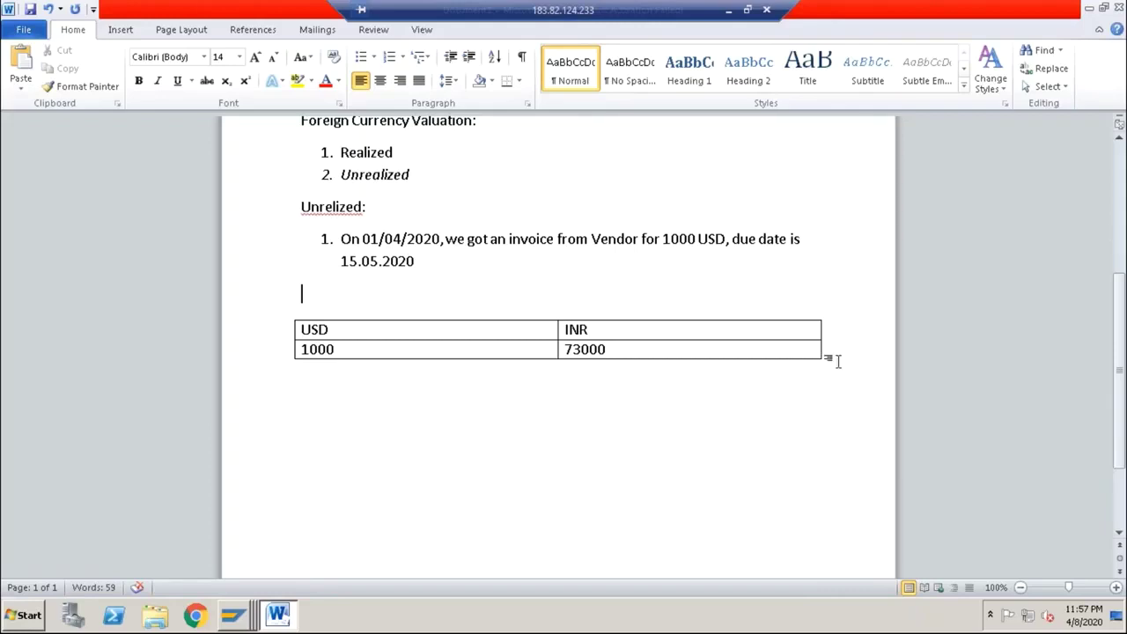
left_click(372, 410)
type("On 30")
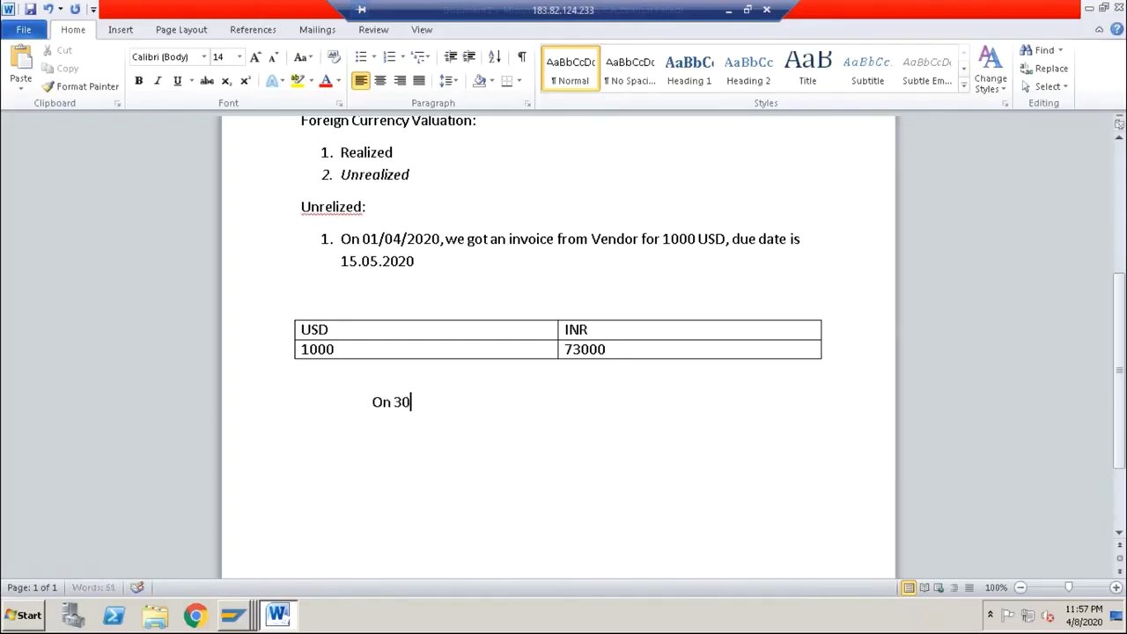
type("th April 2020")
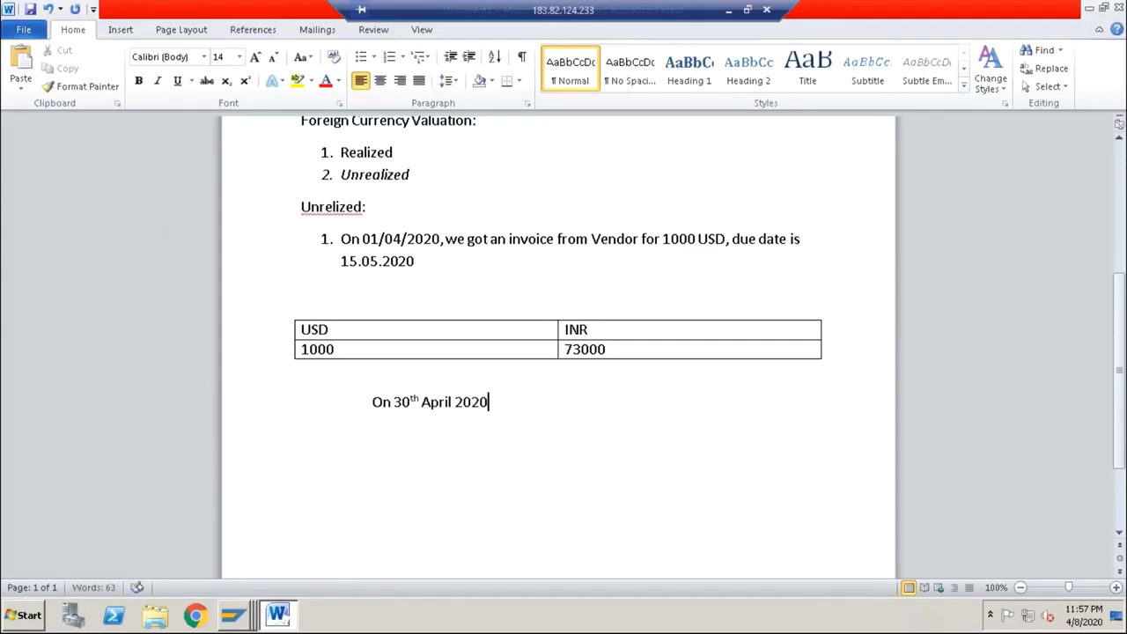
type(", total Liability")
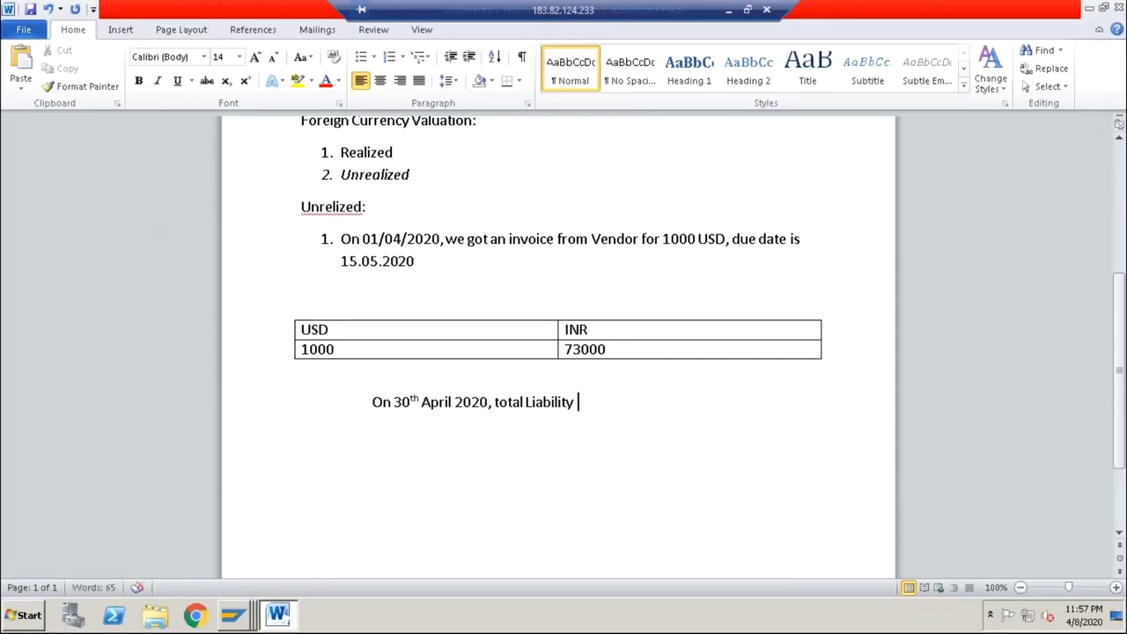
key("Return")
Compare the table's INR amount with the USD to INR exchange rates for 01/04/2020 and 05/04/2020.
left_click(340, 330)
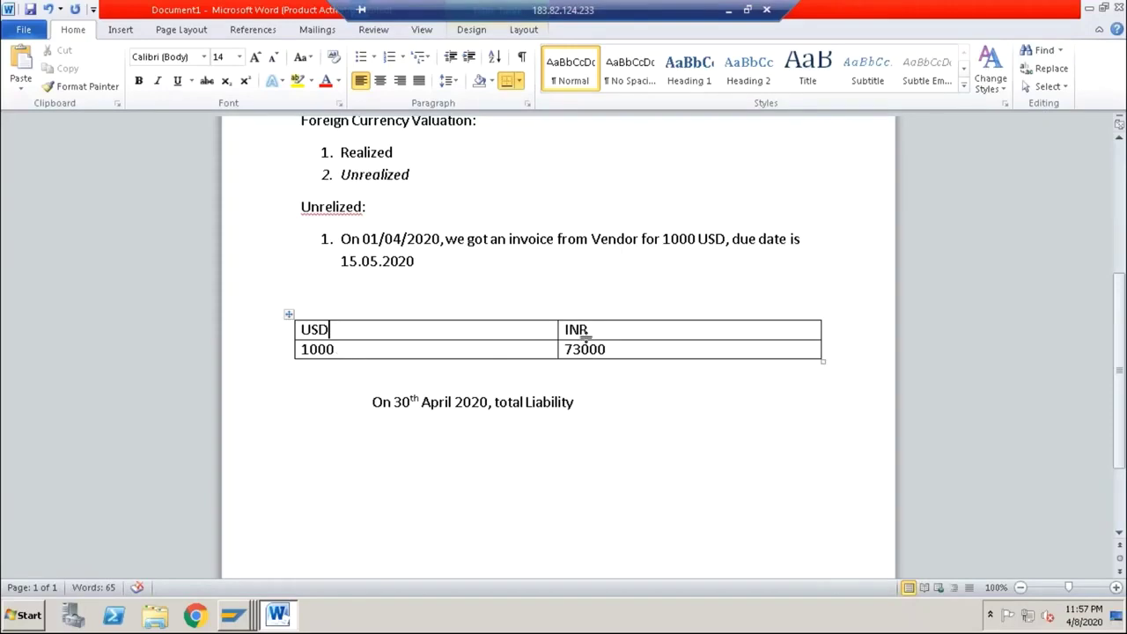
left_click(587, 329)
left_click_drag(607, 349, 562, 349)
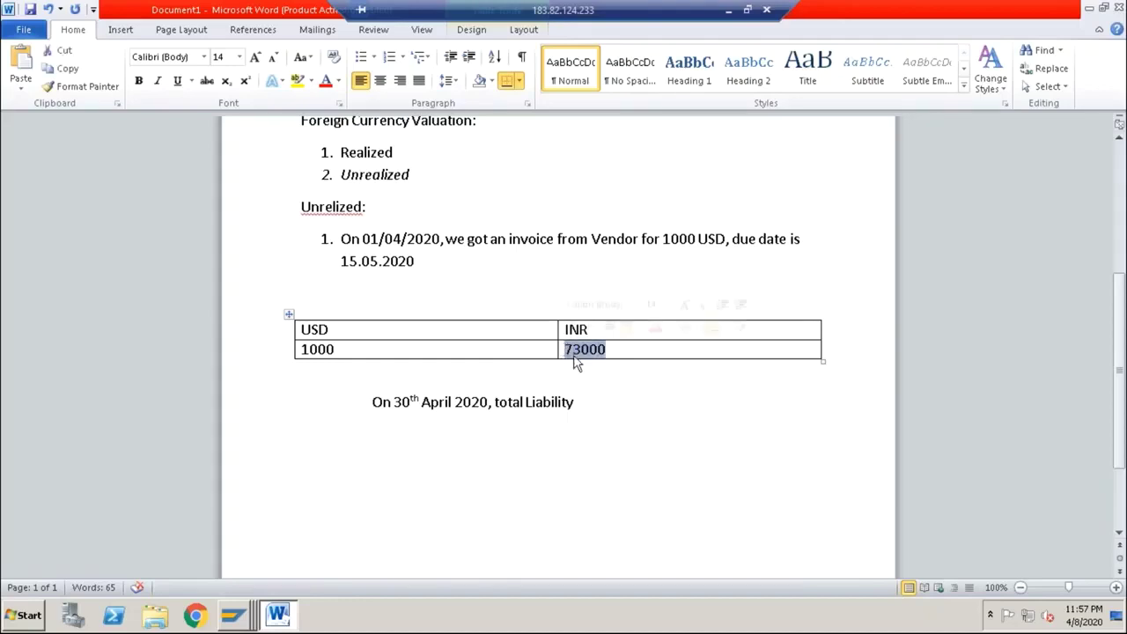
scroll(551, 412, "up", 2)
scroll(550, 415, "up", 3)
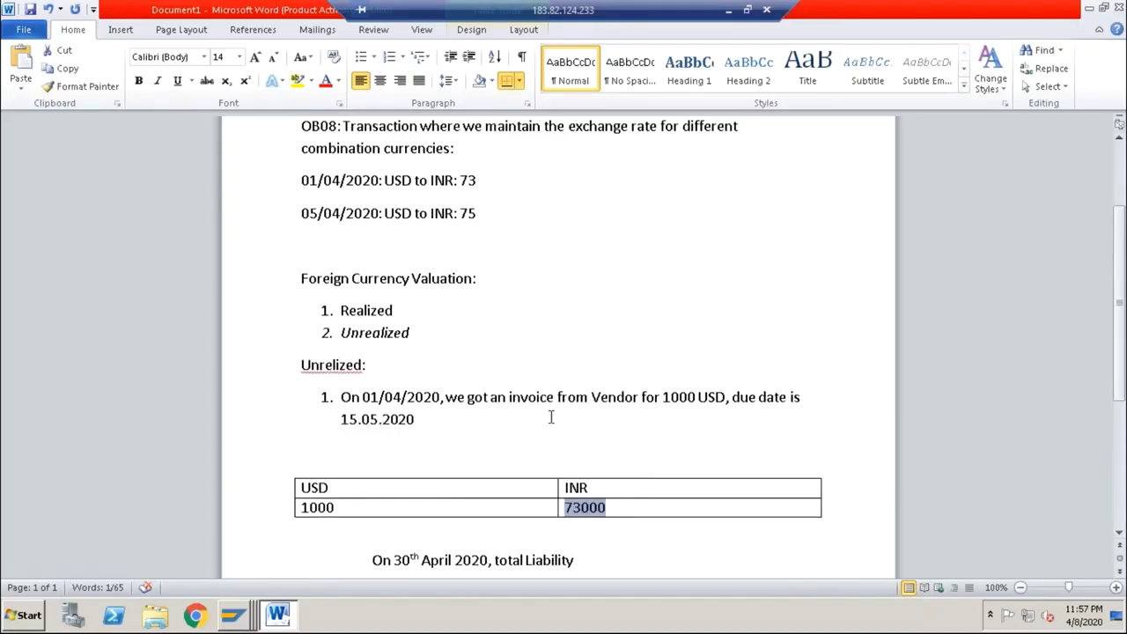
left_click(461, 180)
left_click_drag(460, 179, 480, 179)
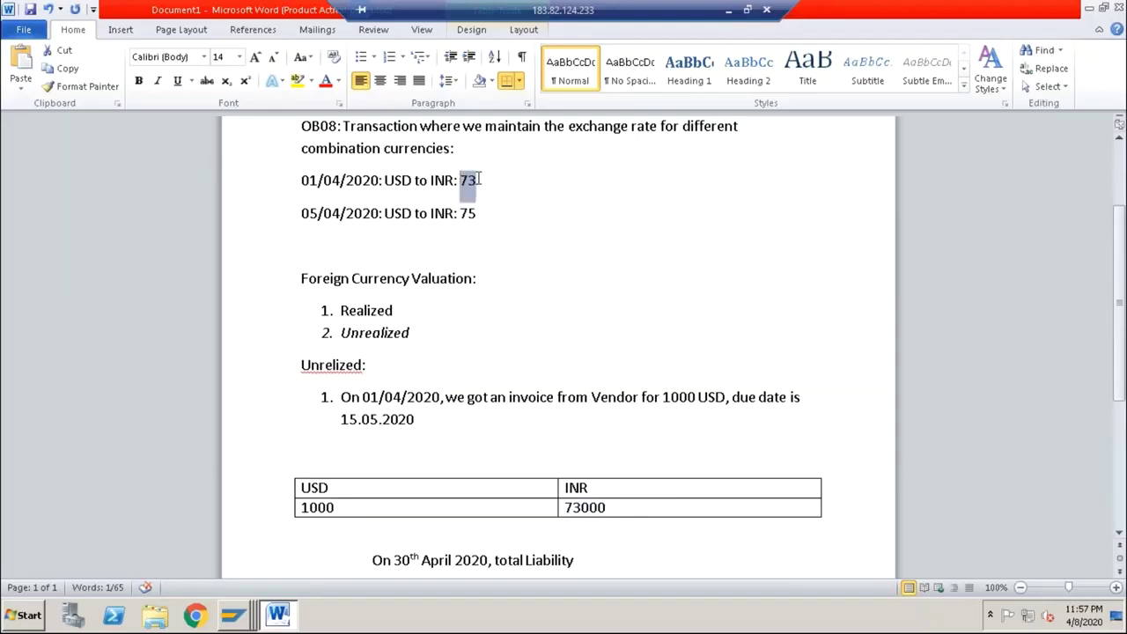
left_click(342, 180)
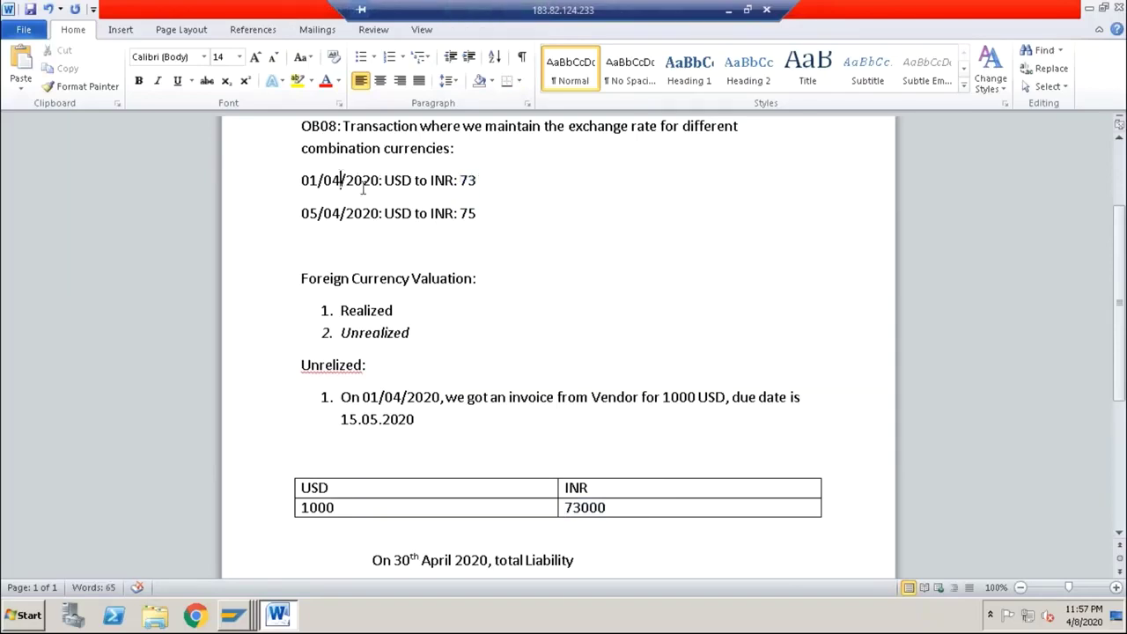
left_click(308, 213)
left_click_drag(458, 213, 468, 213)
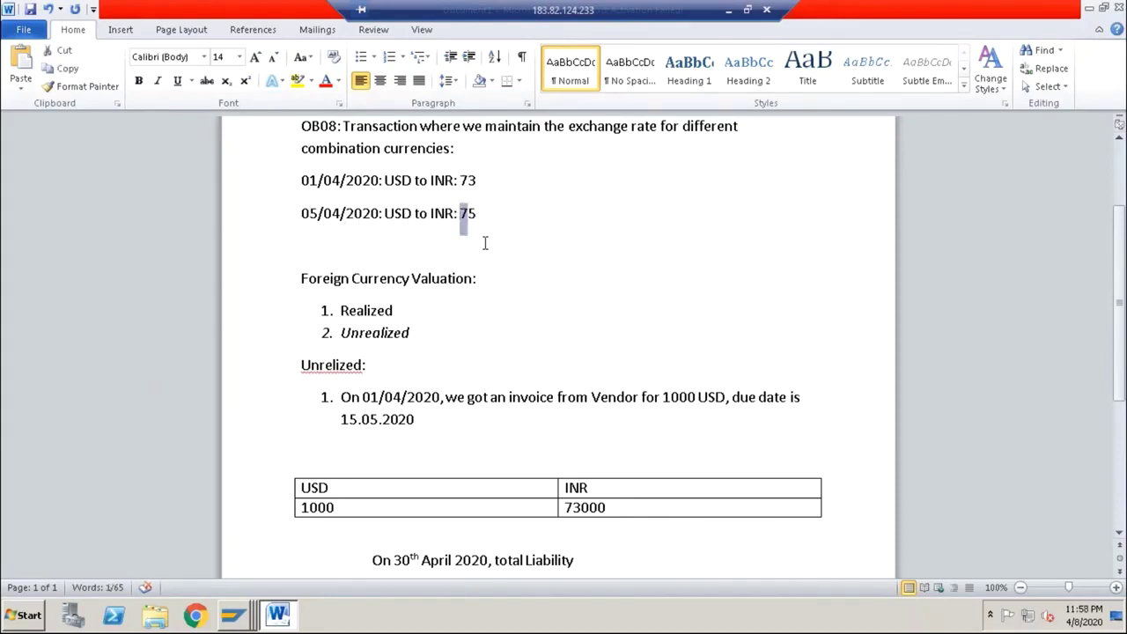
scroll(485, 243, "down", 3)
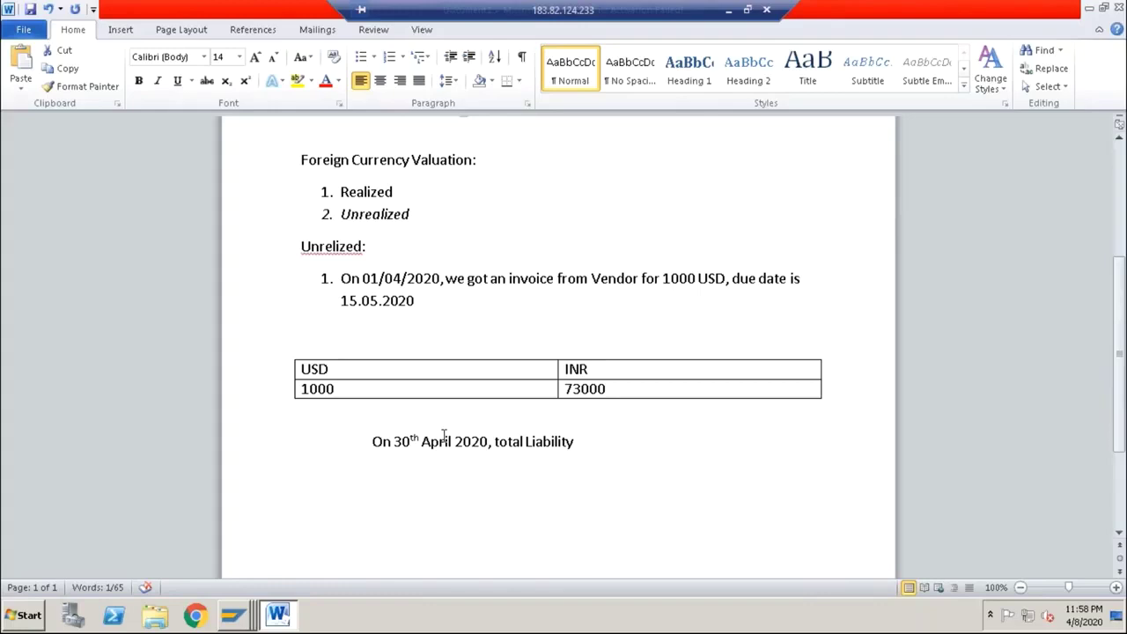
left_click(553, 441)
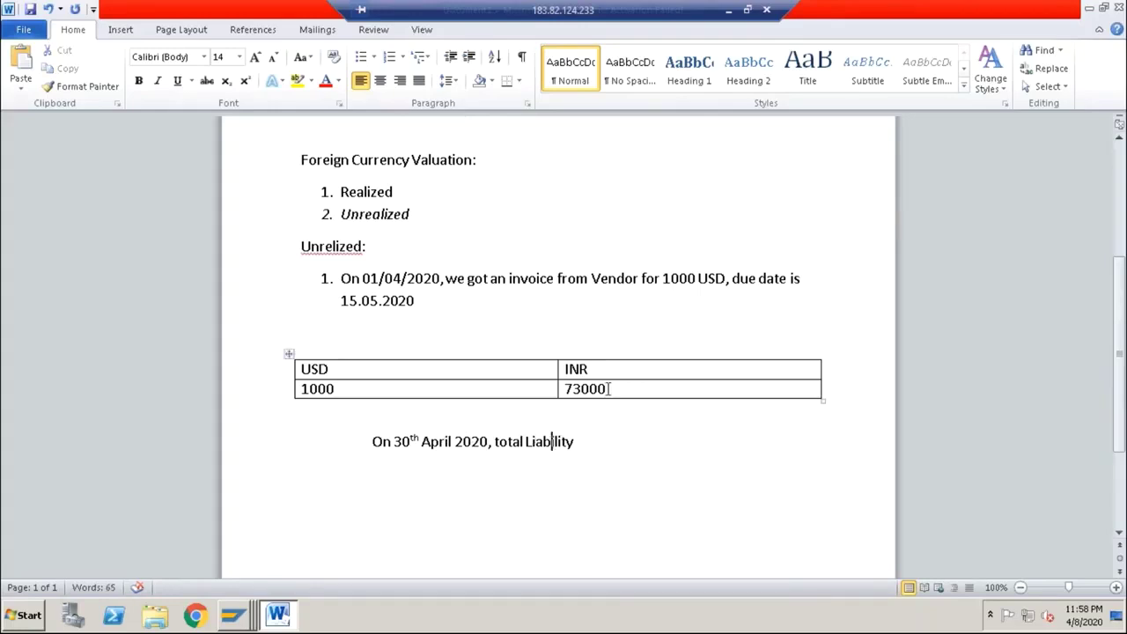
left_click_drag(607, 389, 564, 389)
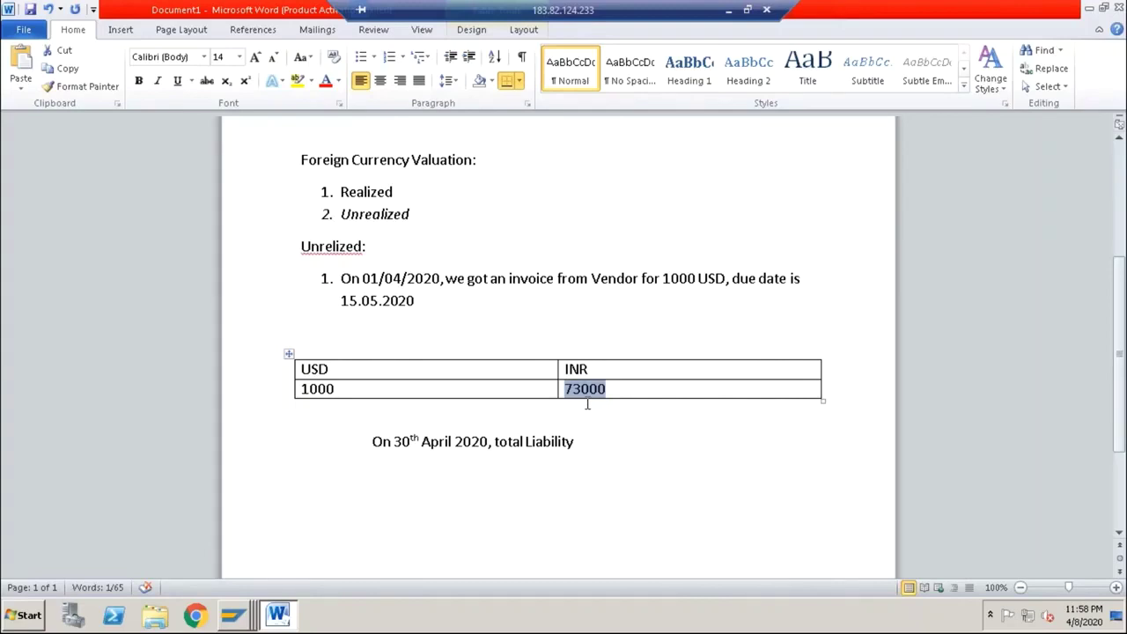
scroll(587, 404, "down", 1)
scroll(597, 348, "down", 1)
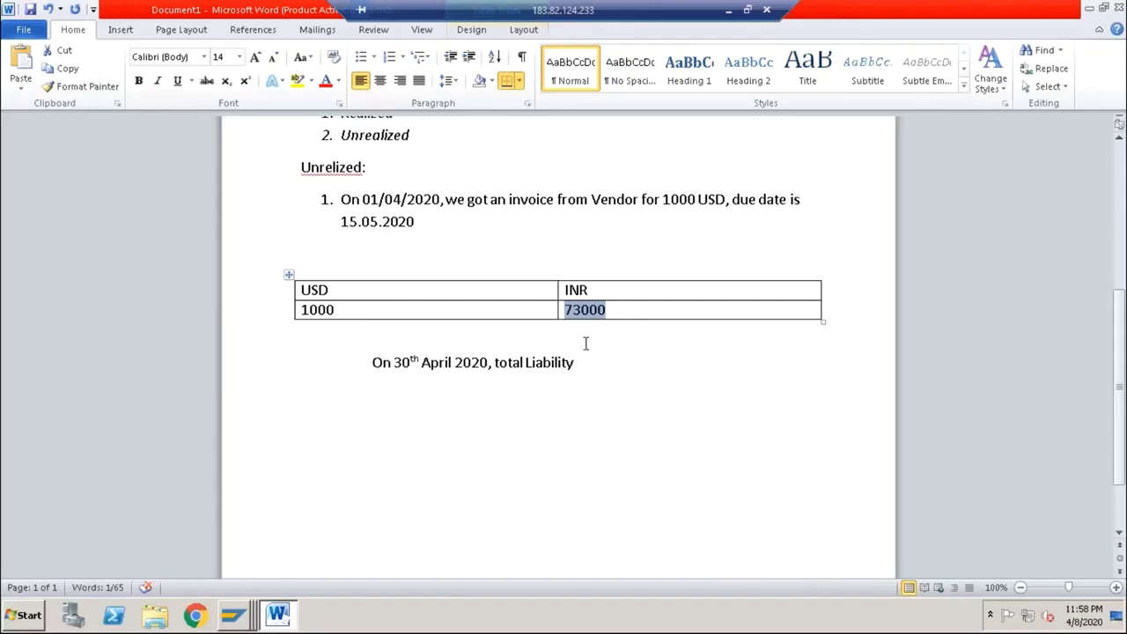
Complete the 30th April 2020 liability sentence with "need to be 75000".
left_click(480, 370)
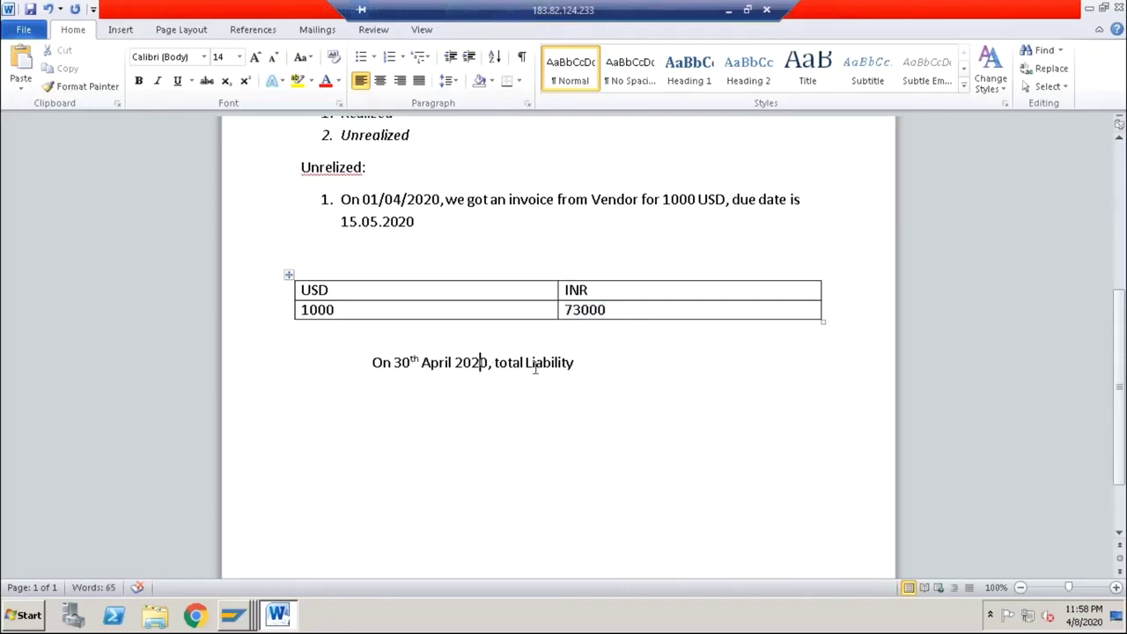
left_click(595, 367)
type("need to b")
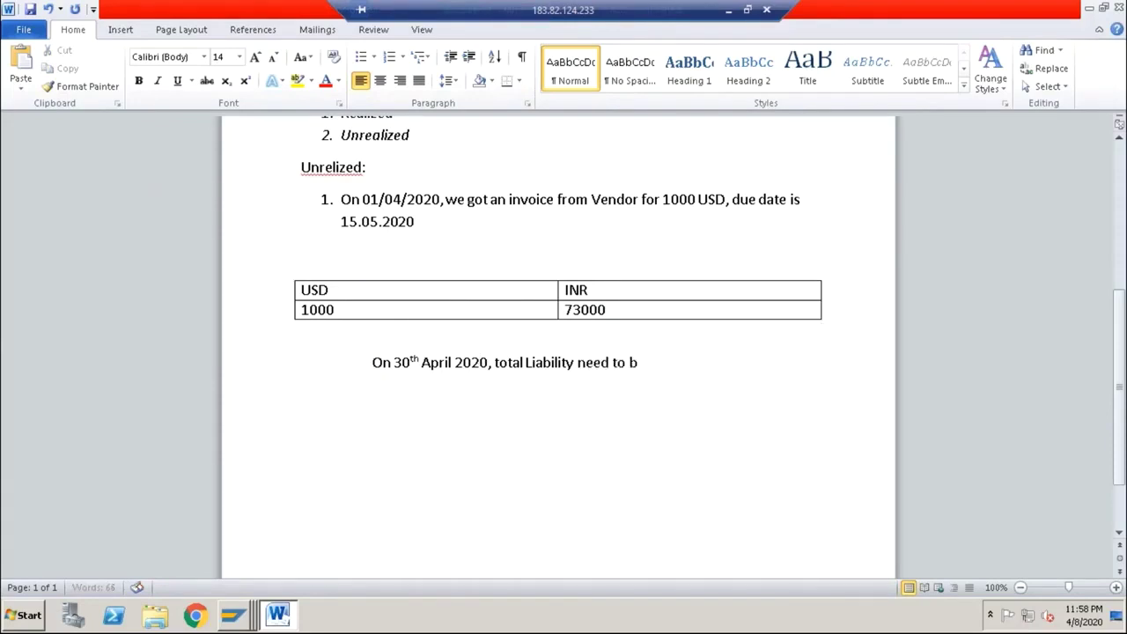
type("e 75000")
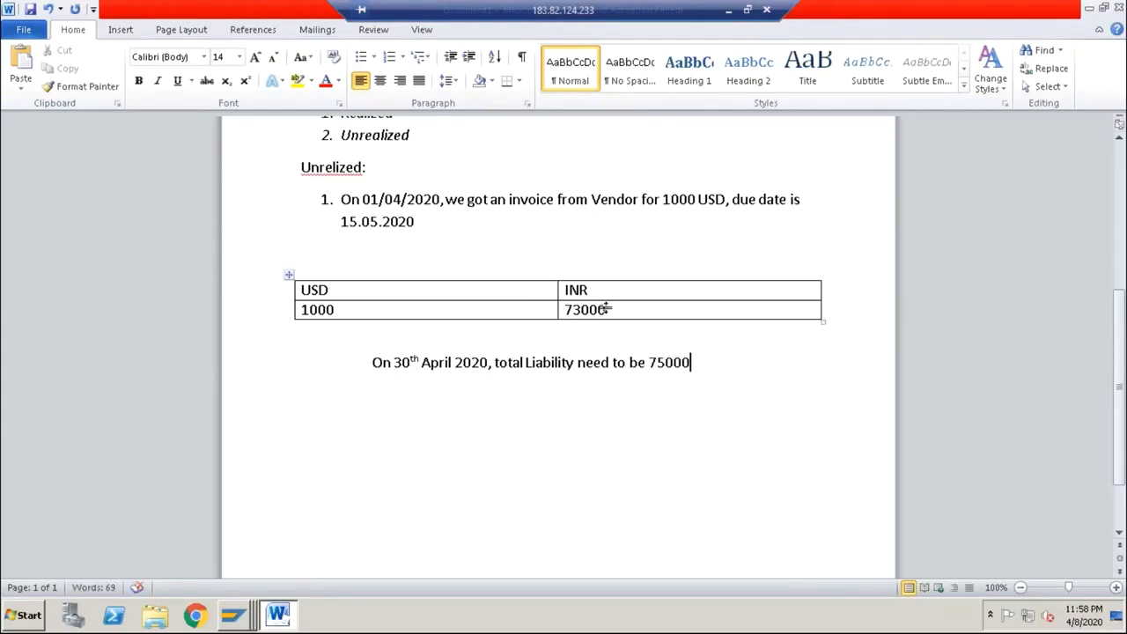
Compare the INR amount in the table with the liability amount in the 30th April 2020 sentence.
left_click_drag(606, 310, 567, 314)
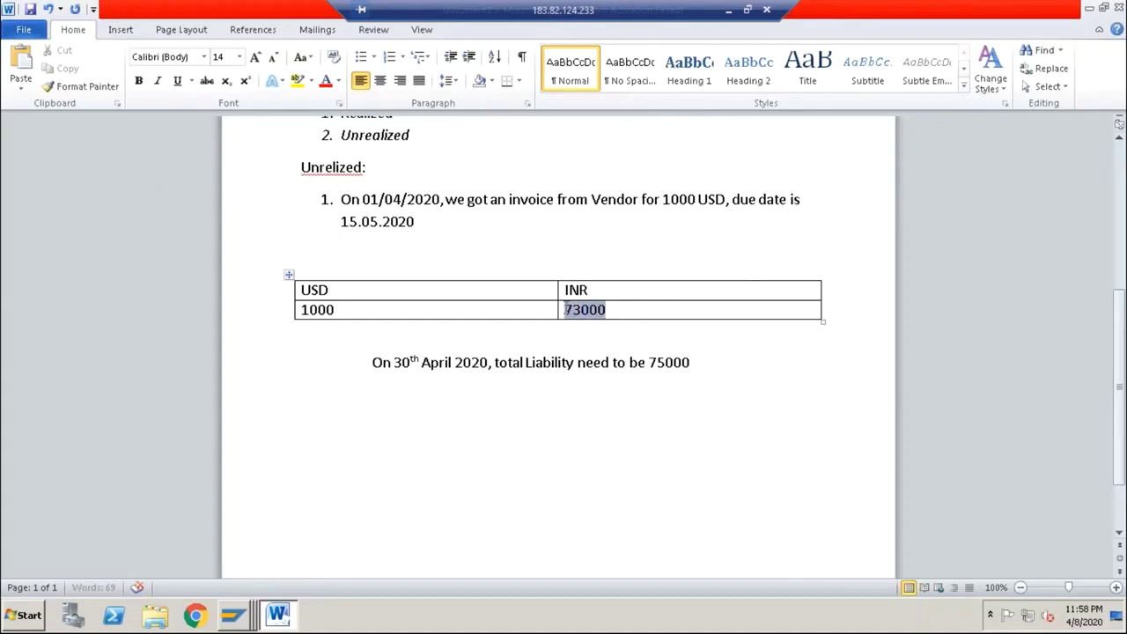
left_click_drag(649, 362, 700, 363)
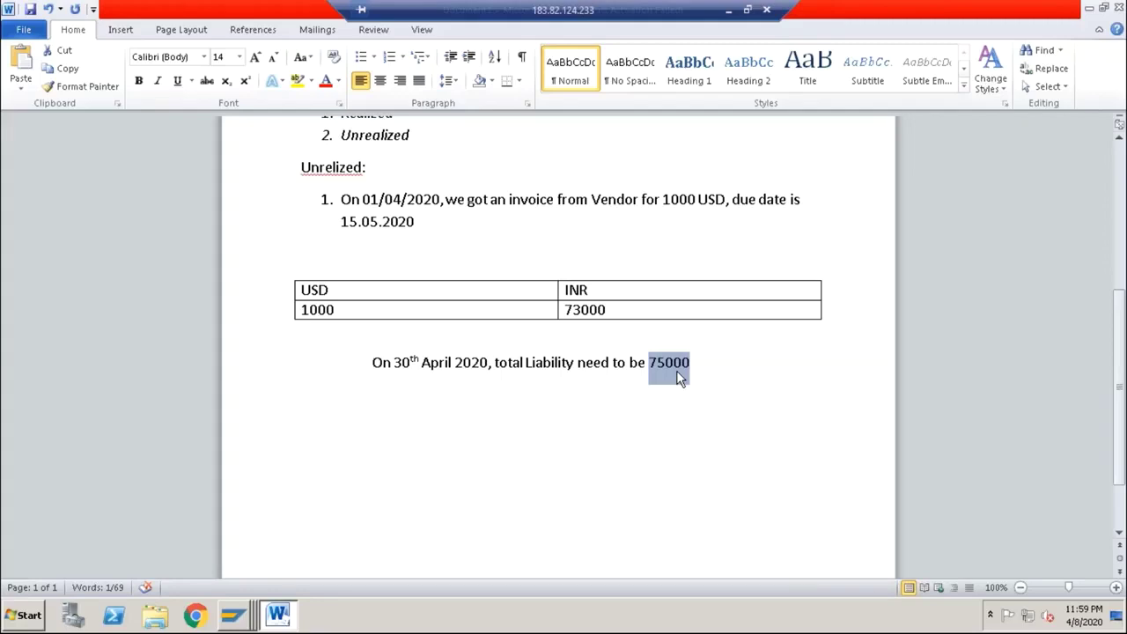
left_click(611, 312)
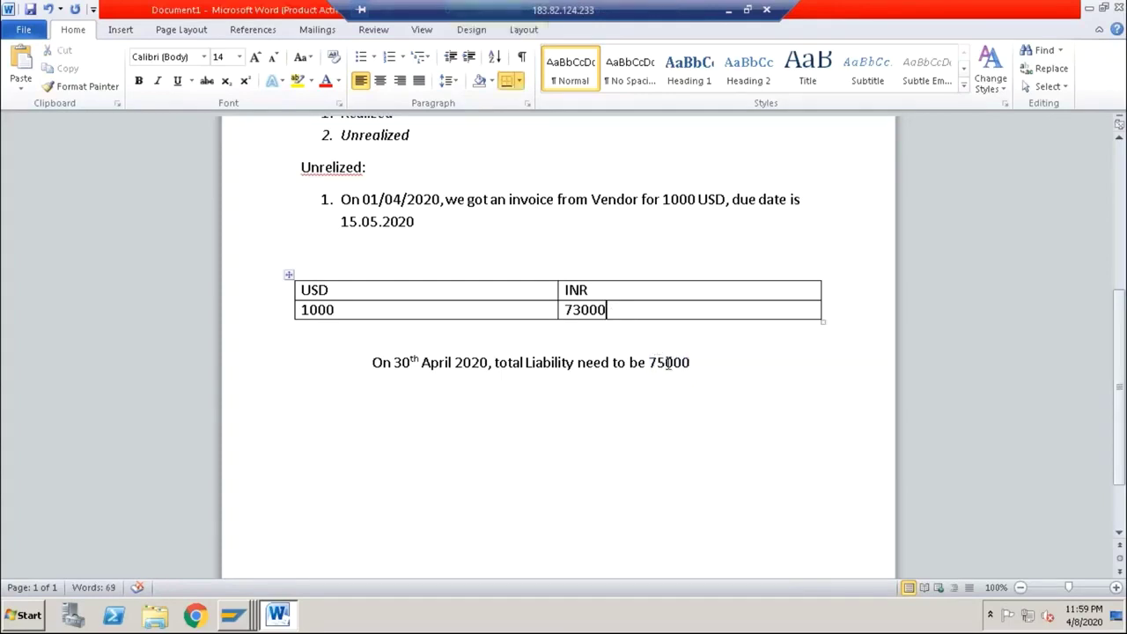
left_click_drag(649, 362, 689, 367)
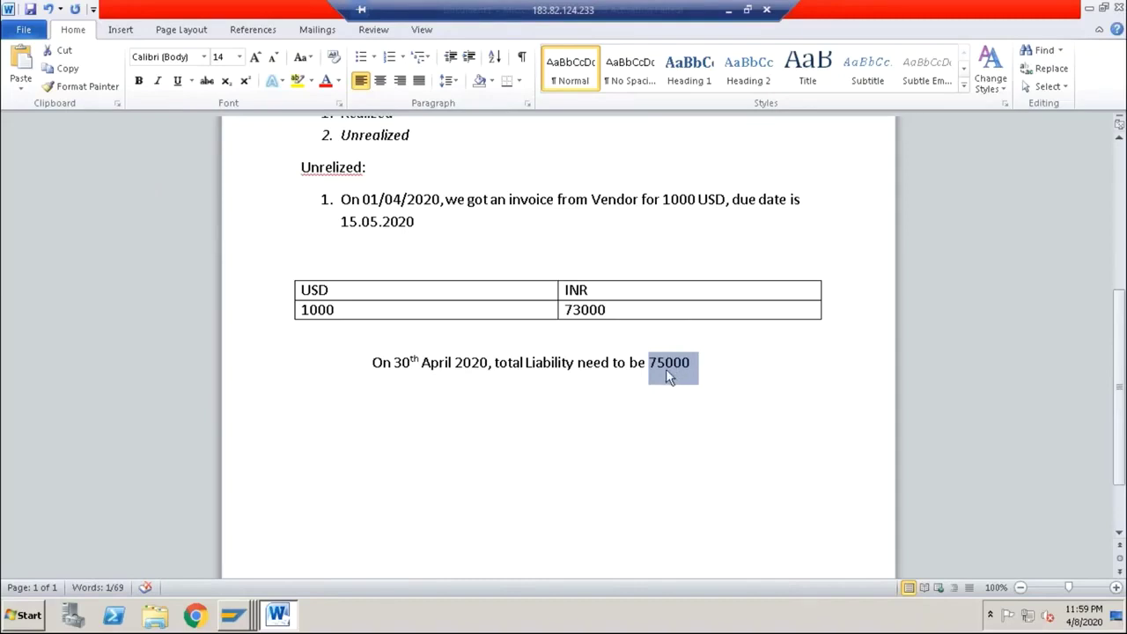
left_click(606, 313)
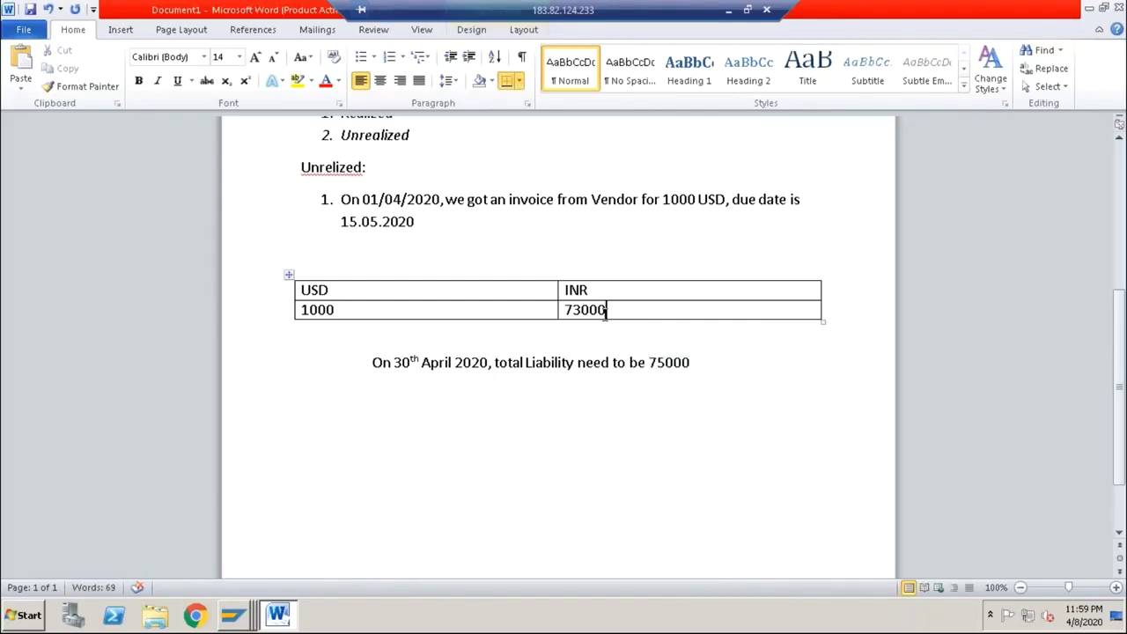
left_click_drag(606, 313, 568, 310)
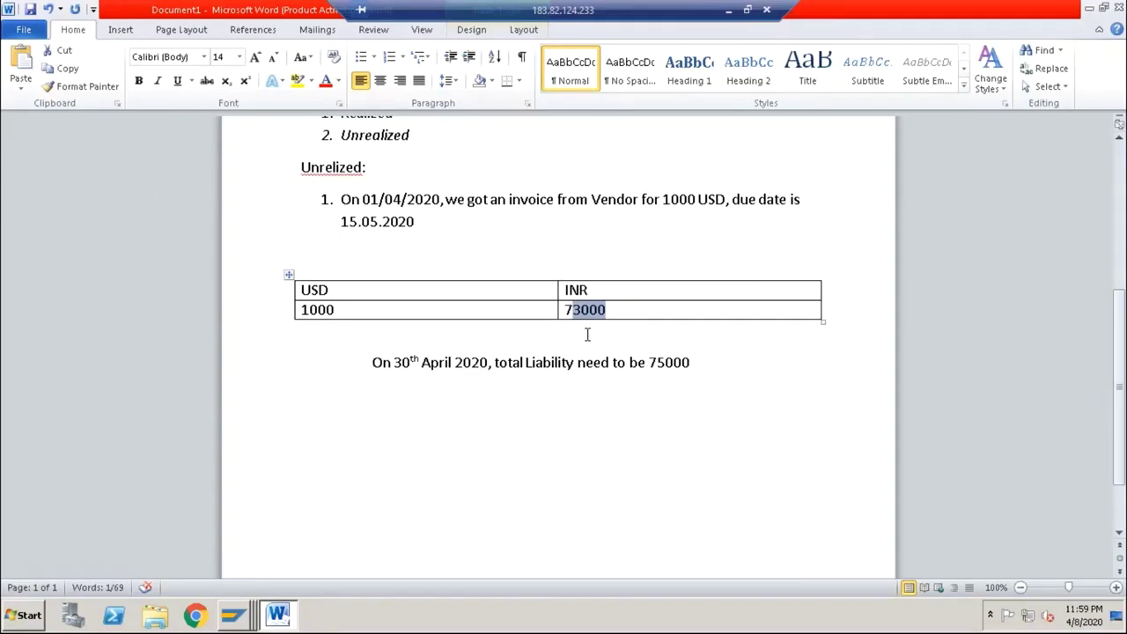
left_click_drag(649, 362, 692, 361)
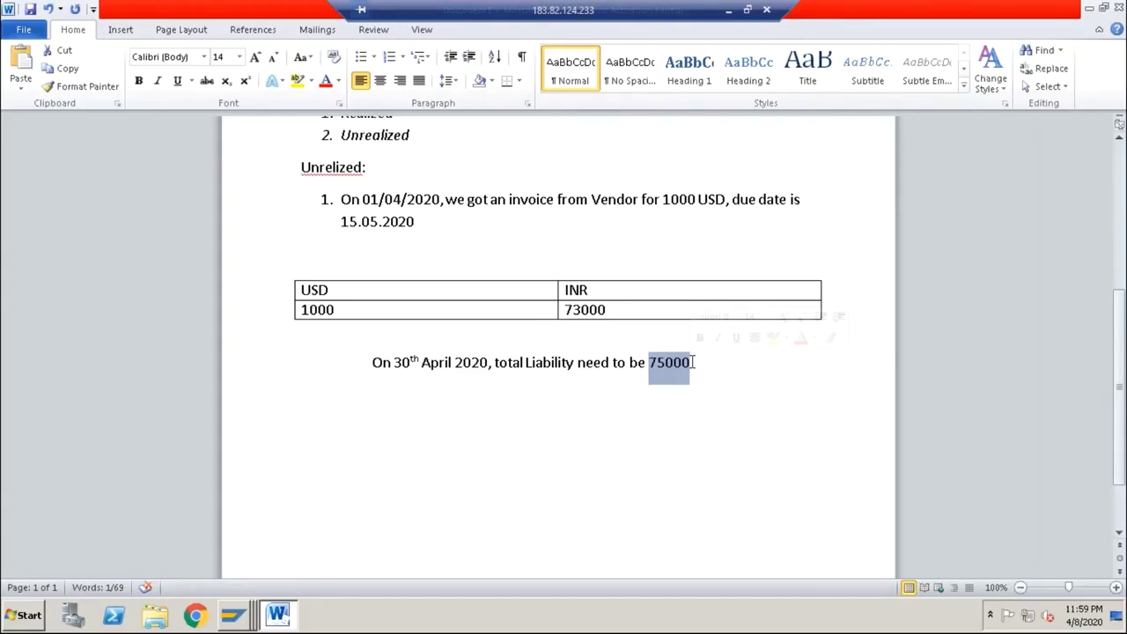
left_click(666, 362)
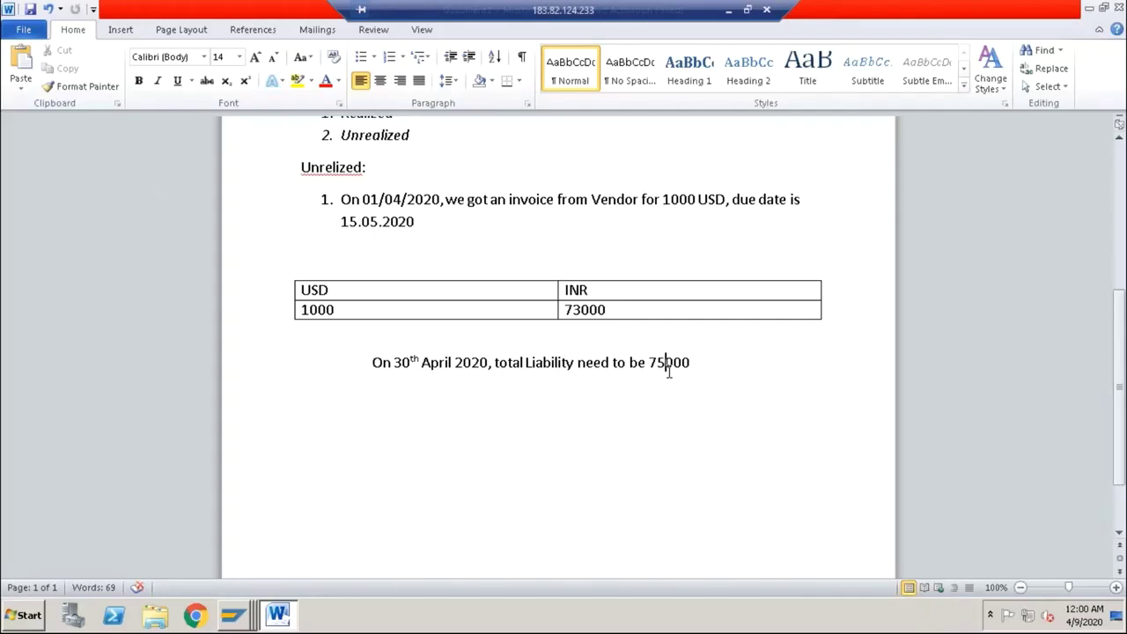
left_click_drag(649, 362, 695, 362)
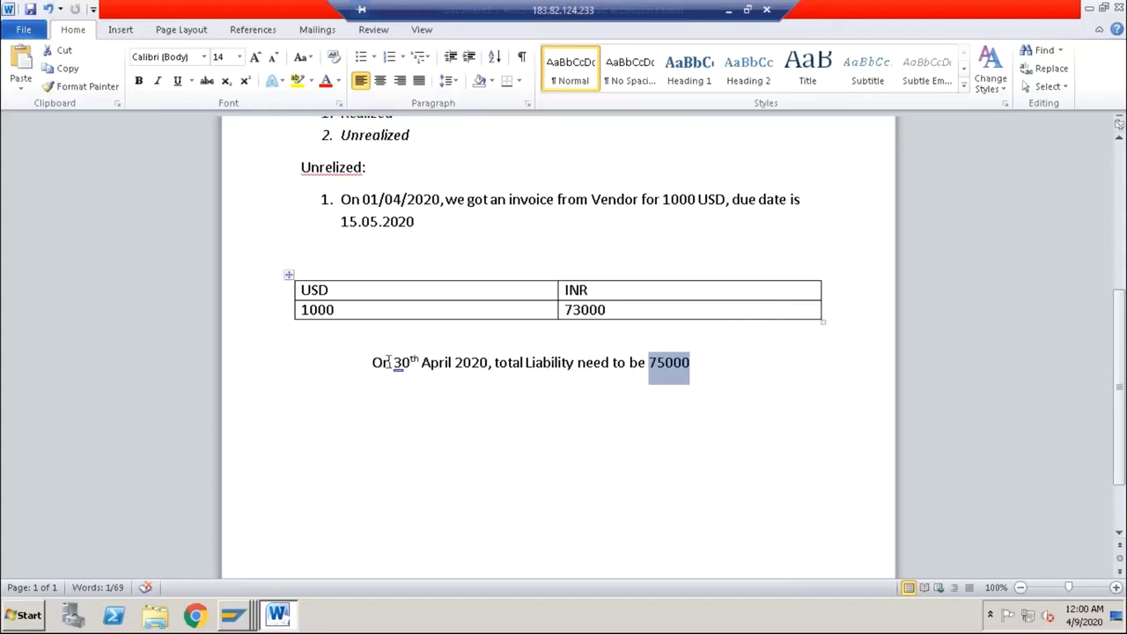
Review the exchange rates, the vendor invoice's due date and the liability amount for 30th April 2020.
scroll(468, 382, "up", 3)
scroll(469, 385, "up", 4)
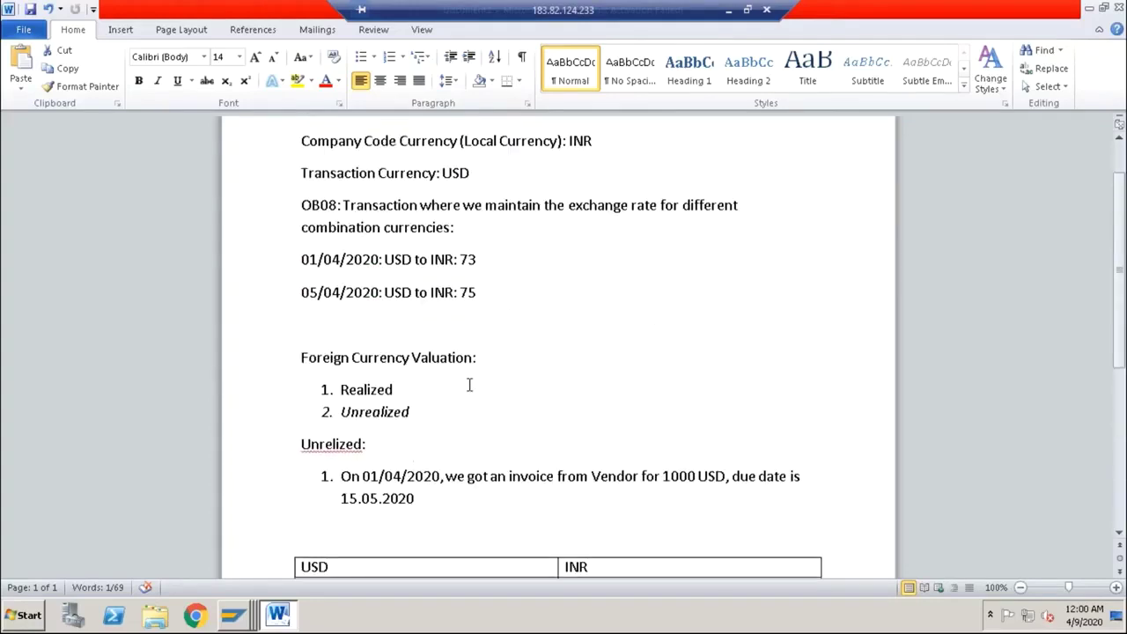
scroll(469, 385, "up", 1)
scroll(531, 413, "down", 2)
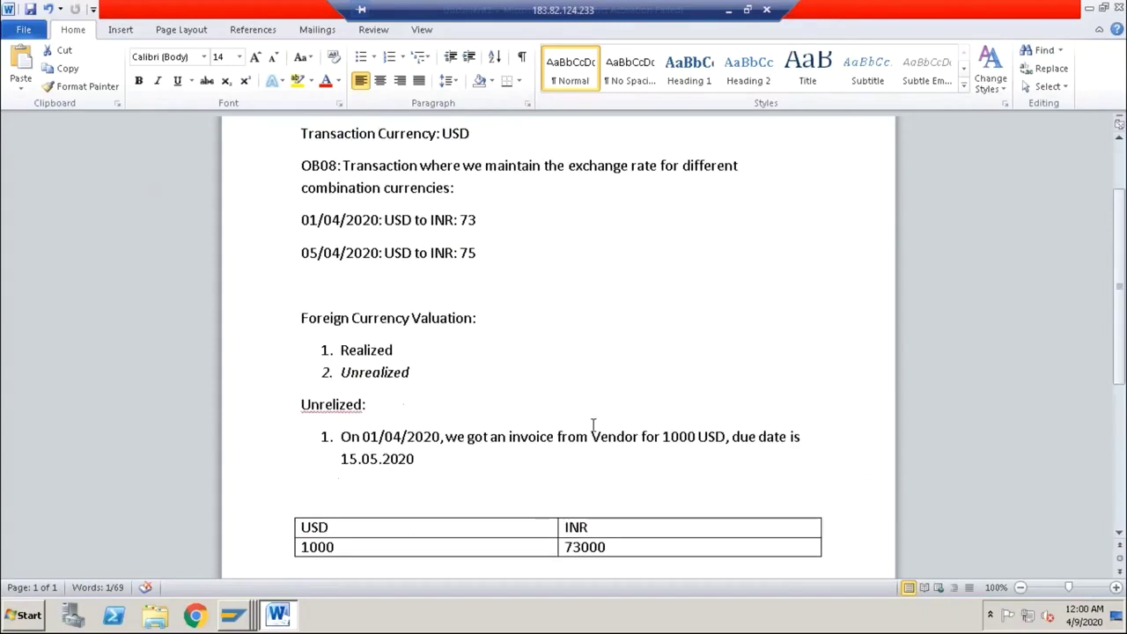
left_click(427, 460)
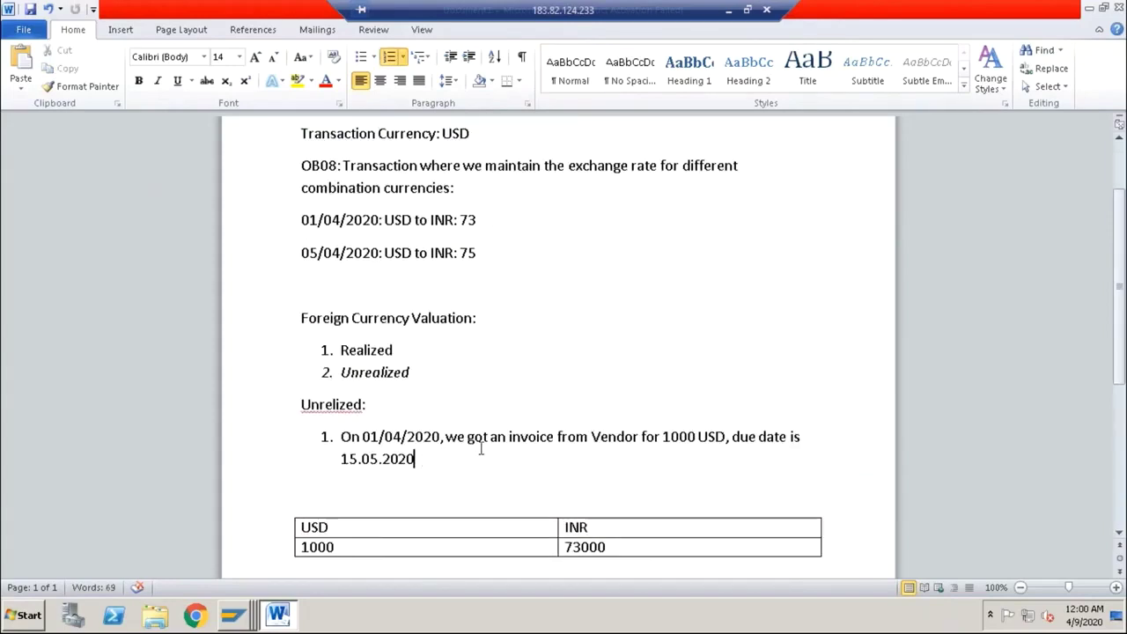
scroll(481, 448, "down", 3)
scroll(481, 449, "down", 2)
left_click_drag(649, 403, 700, 403)
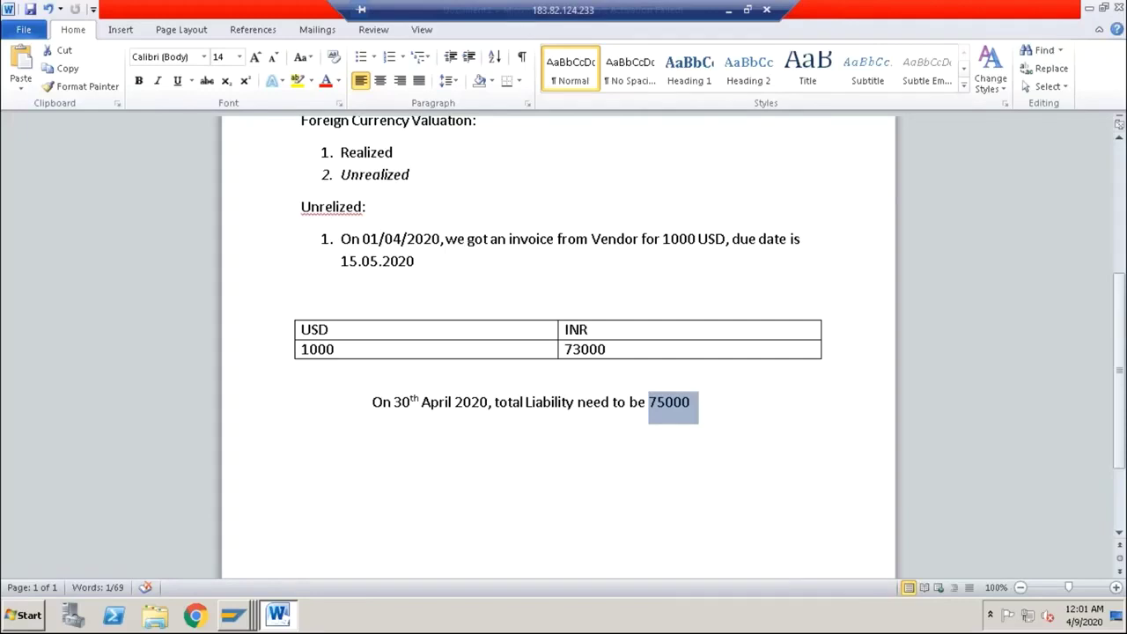
Add the transaction code FAGL_FC_VAL below the liability sentence, leaving blank lines between them, and highlight it.
left_click(710, 402)
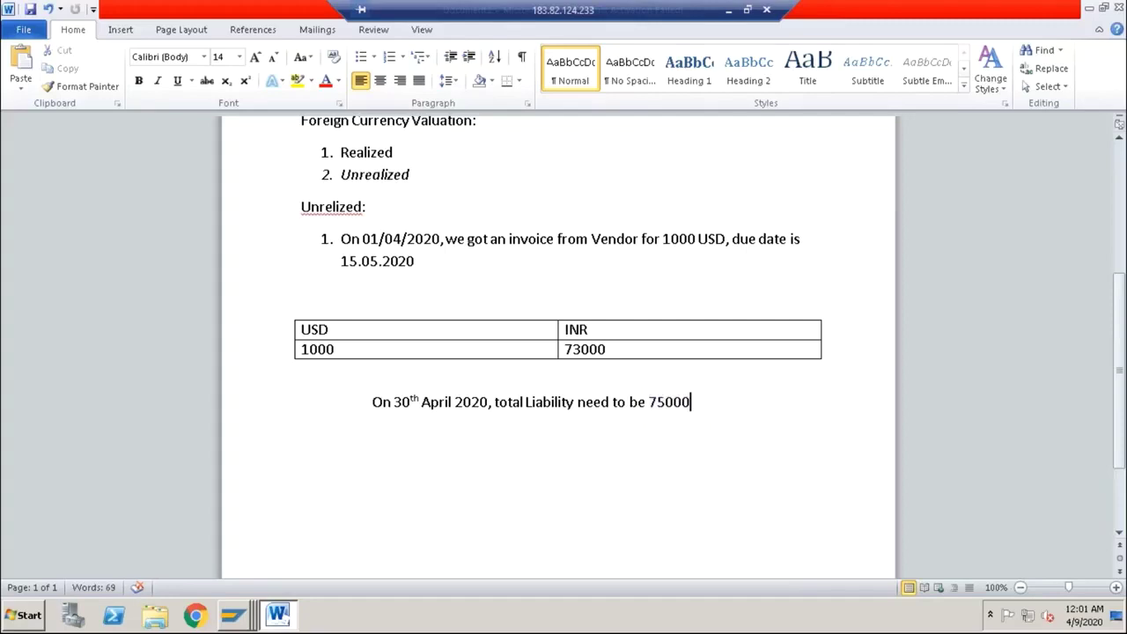
key("Return")
key("Return")
key("Return")
type("FAGL_FC_")
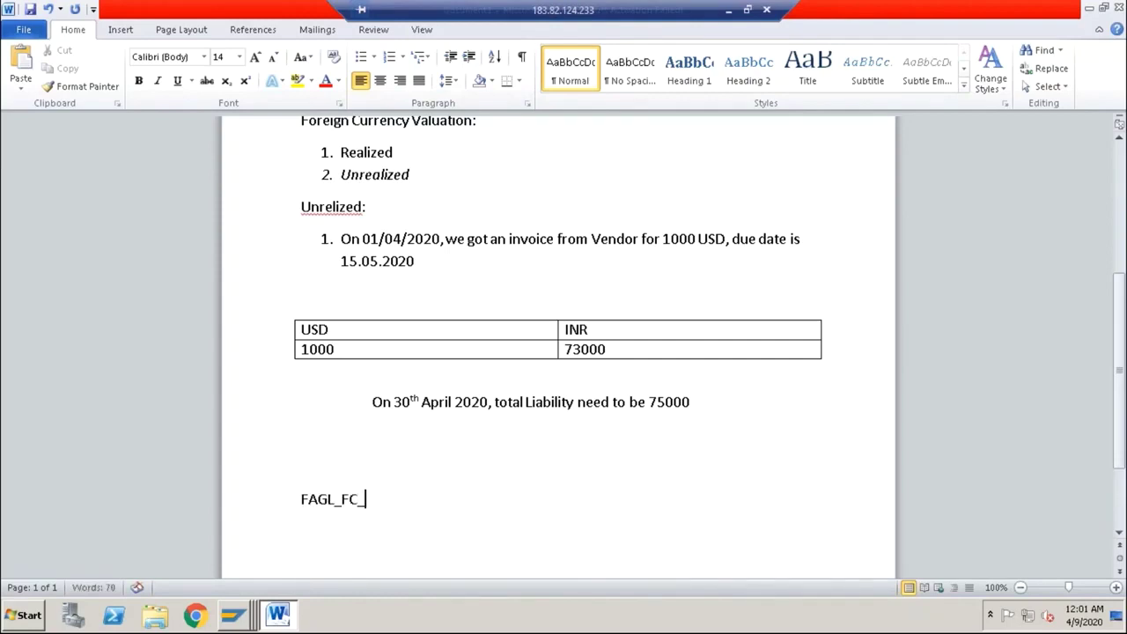
type("VAL")
left_click_drag(412, 502, 301, 499)
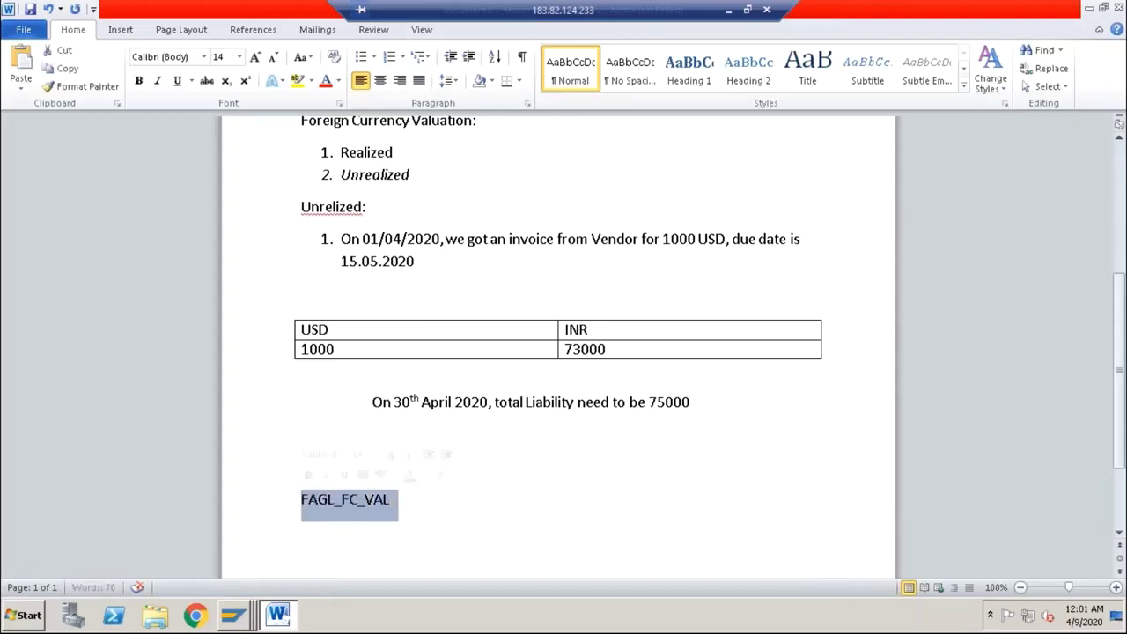
Add the transaction code FAGL_FCV on a new line below FAGL_FC_VAL.
left_click(419, 502)
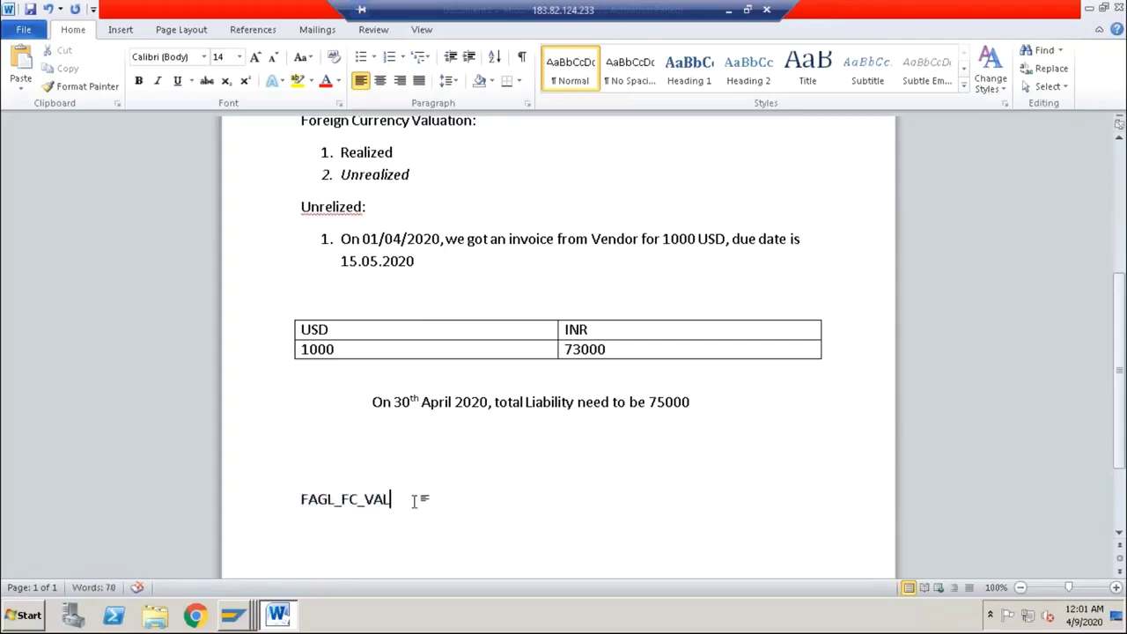
key("Return")
type("FAGL_FCV")
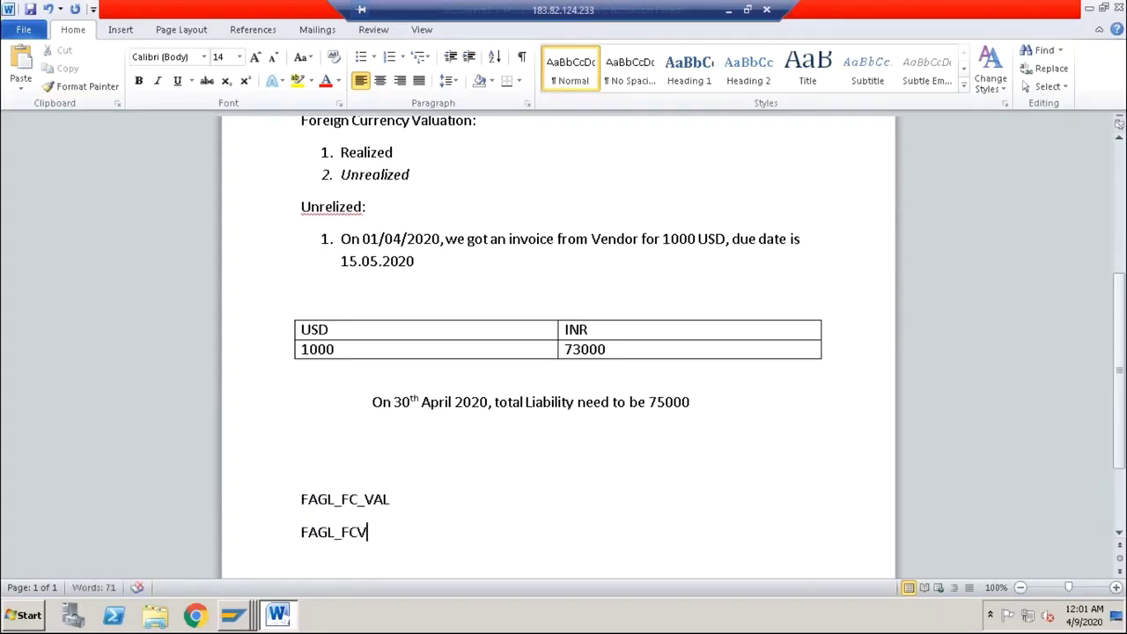
Review the valuation transaction codes FAGL_FC_VAL and FAGL_FCV, the 01/04/2020 exchange rate line and the OB08 transaction code in the notes.
left_click_drag(400, 498, 303, 498)
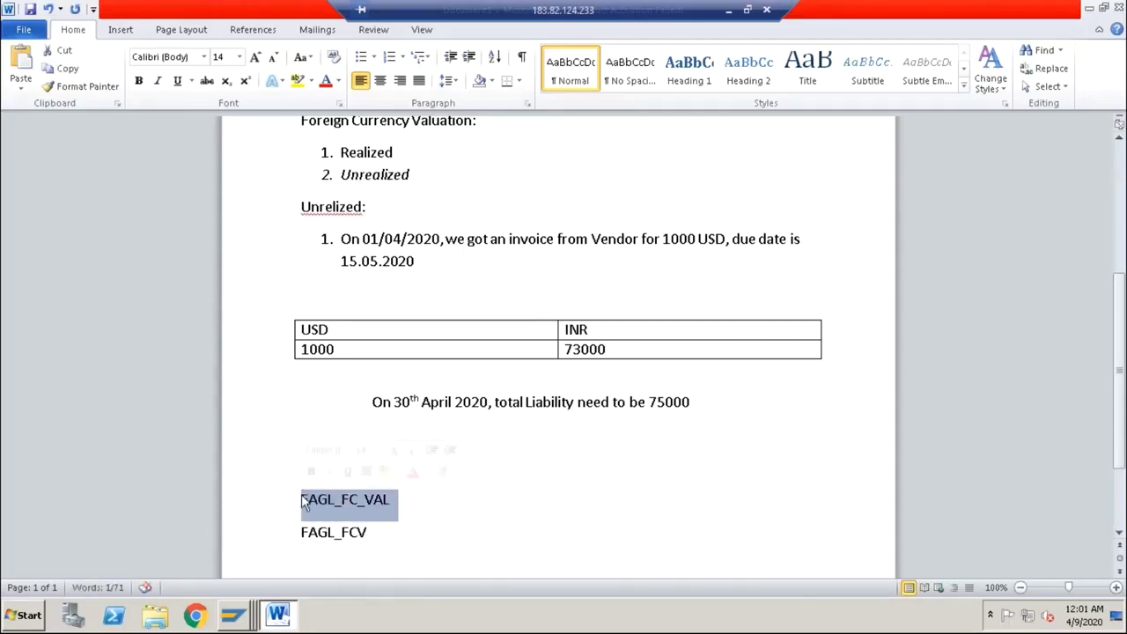
left_click(377, 531)
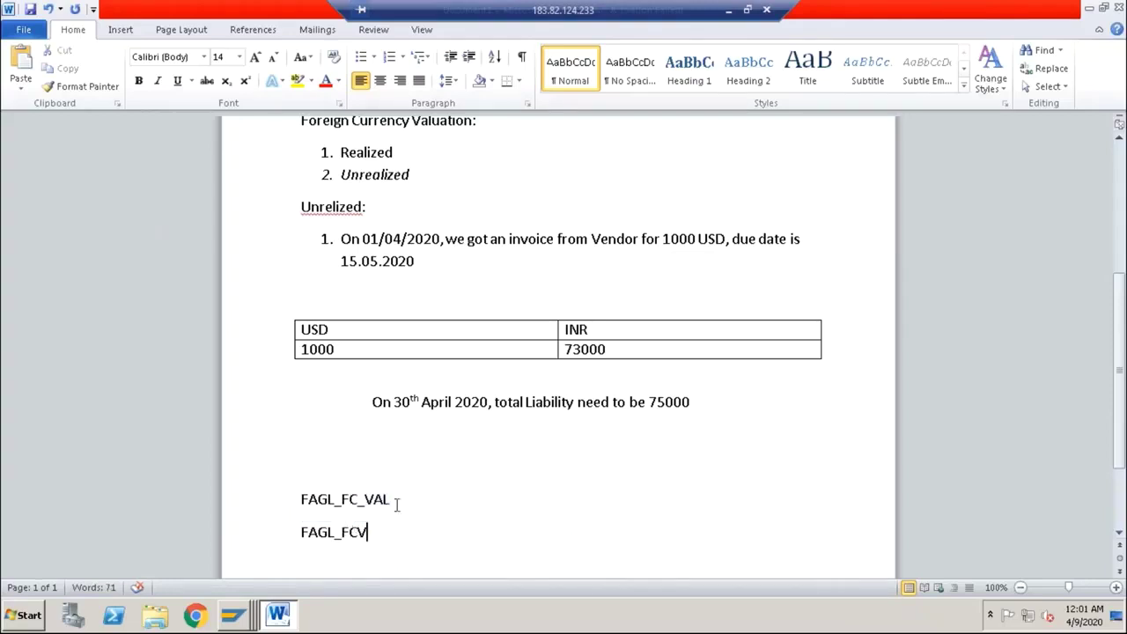
left_click_drag(398, 500, 375, 533)
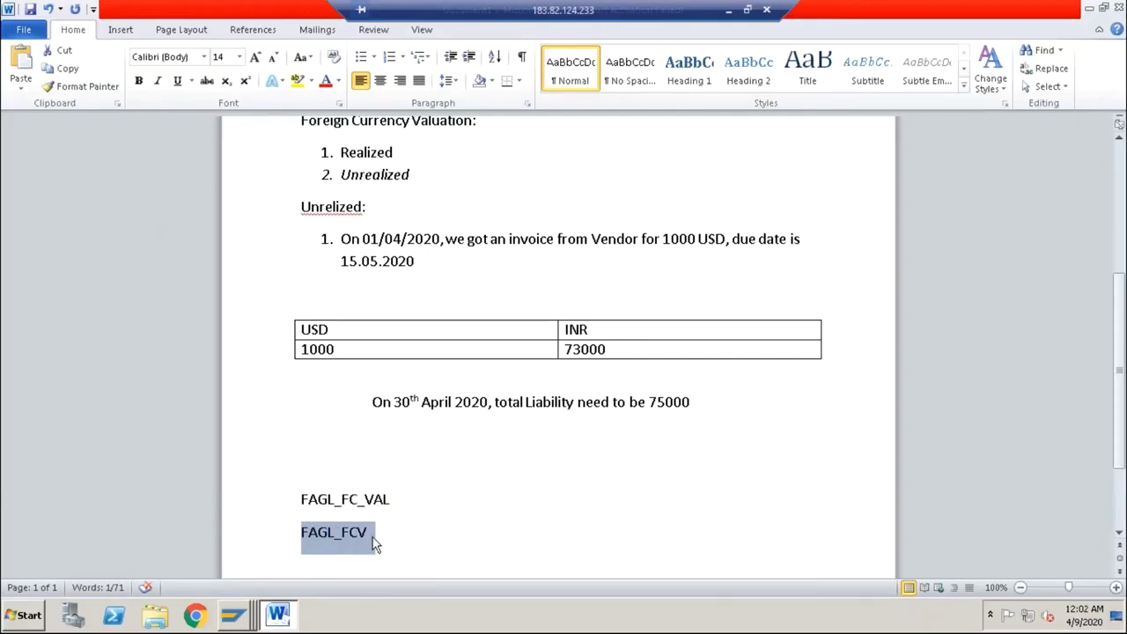
scroll(480, 527, "up", 4)
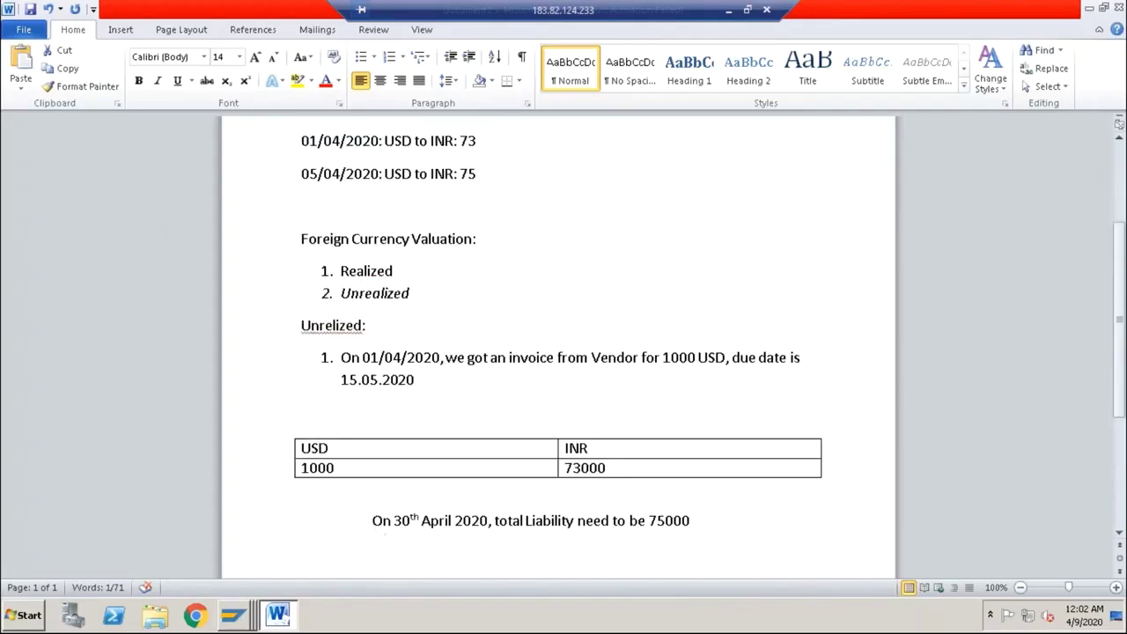
scroll(480, 526, "up", 1)
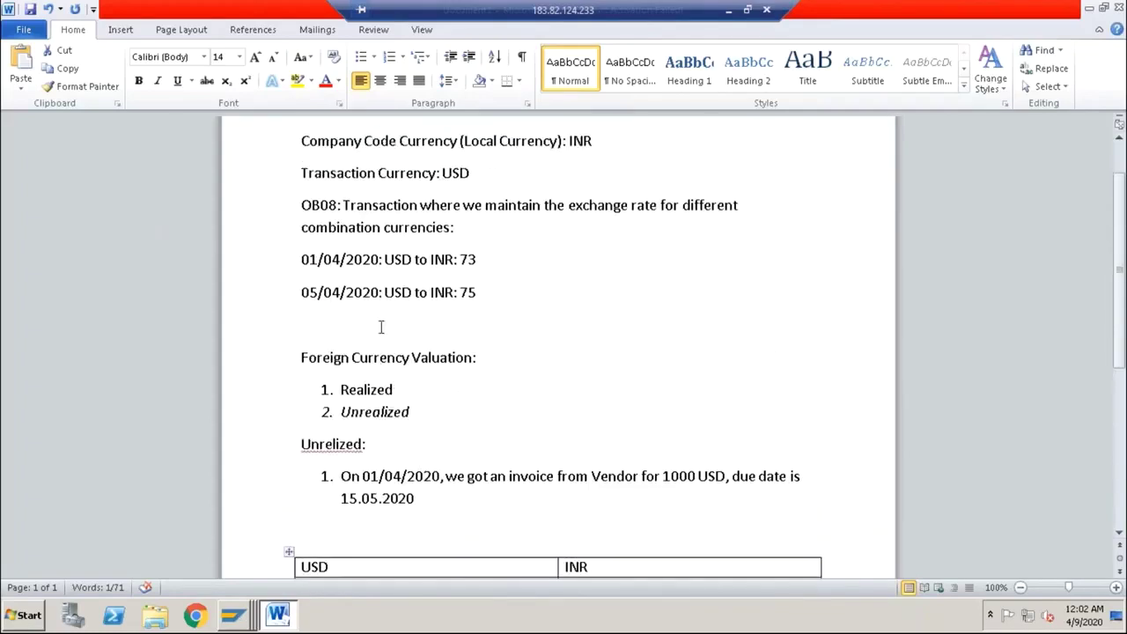
left_click(320, 257)
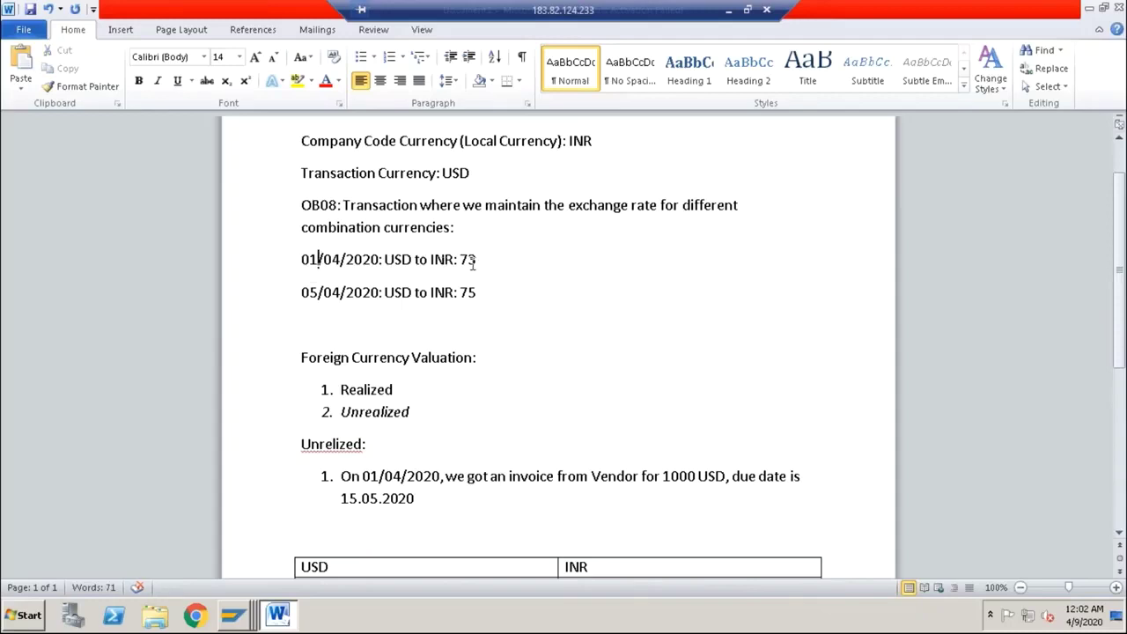
left_click(383, 260)
scroll(541, 331, "up", 1)
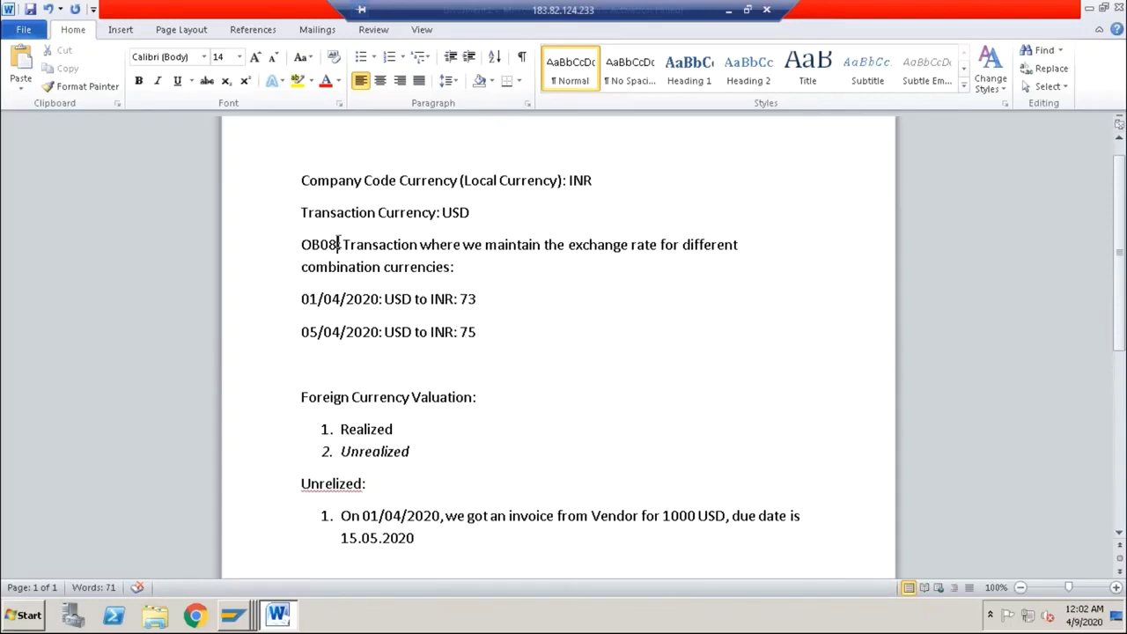
left_click_drag(338, 244, 299, 246)
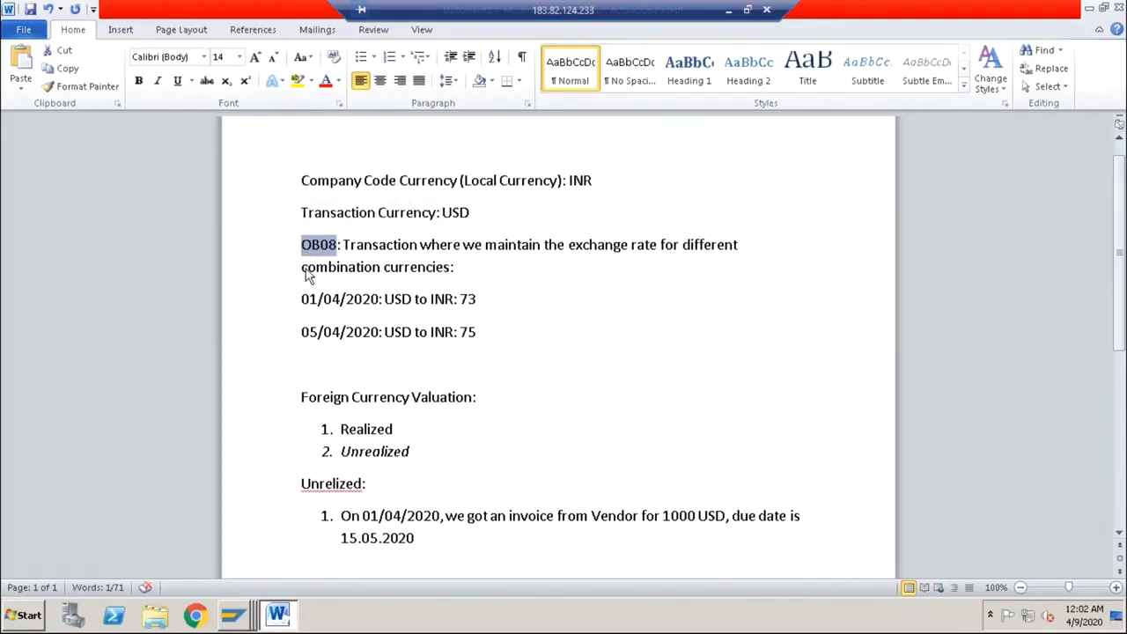
Switch to SAP and try to open transaction OB08 in an Easy Access session.
left_click(239, 621)
left_click(180, 529)
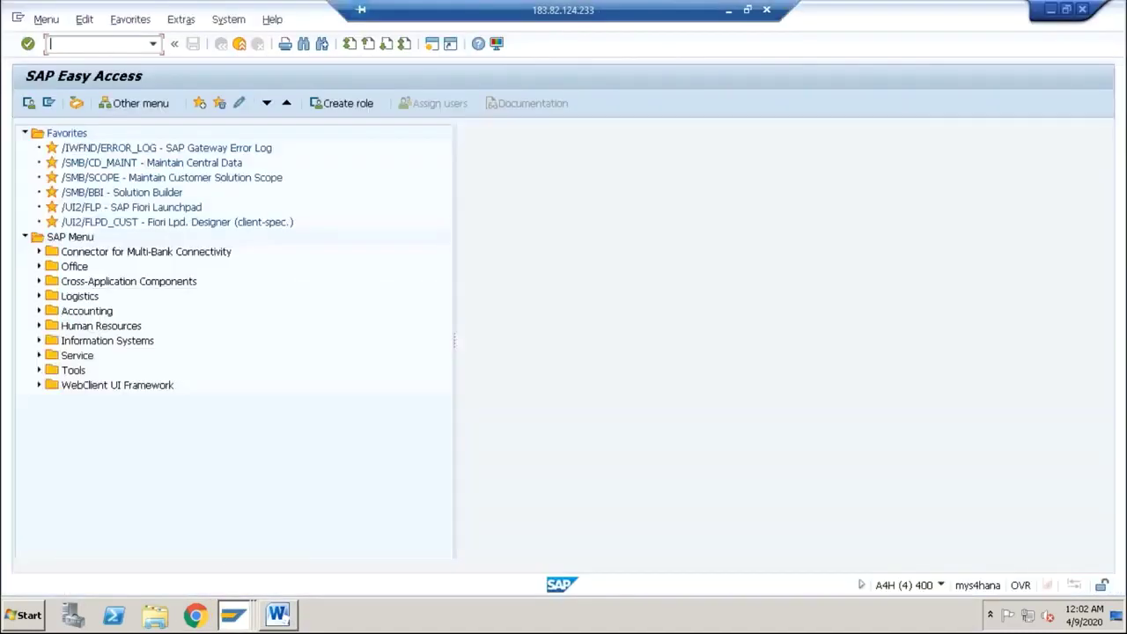
type("ob08")
key("Return")
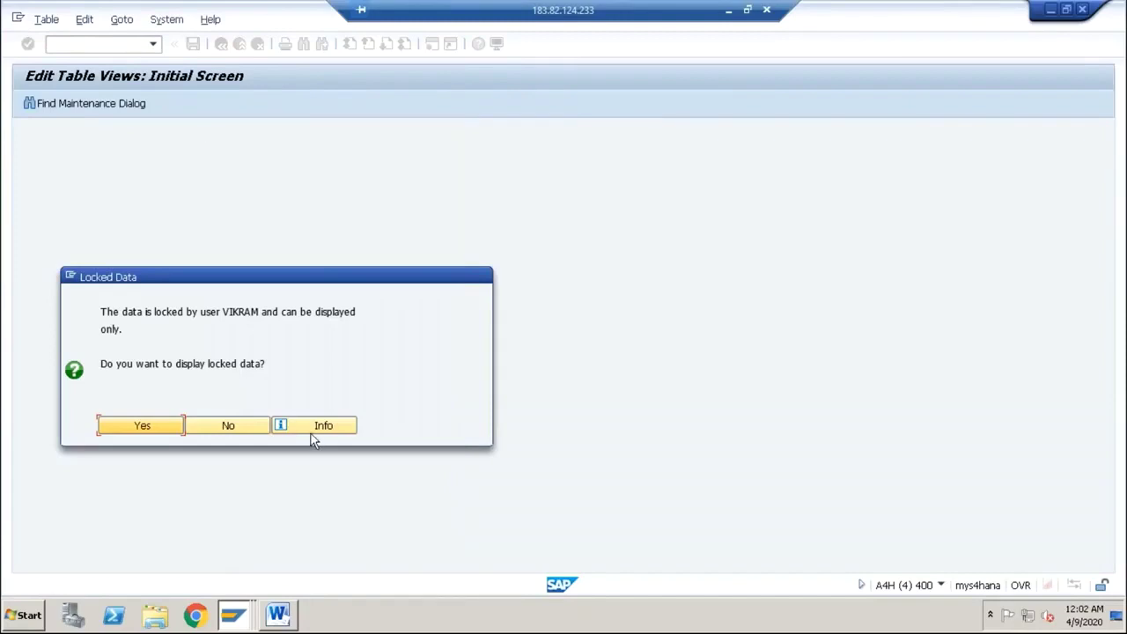
left_click(250, 432)
Switch to the SAP session holding the new exchange rate entries, leave that screen and open transaction OB08.
left_click(236, 621)
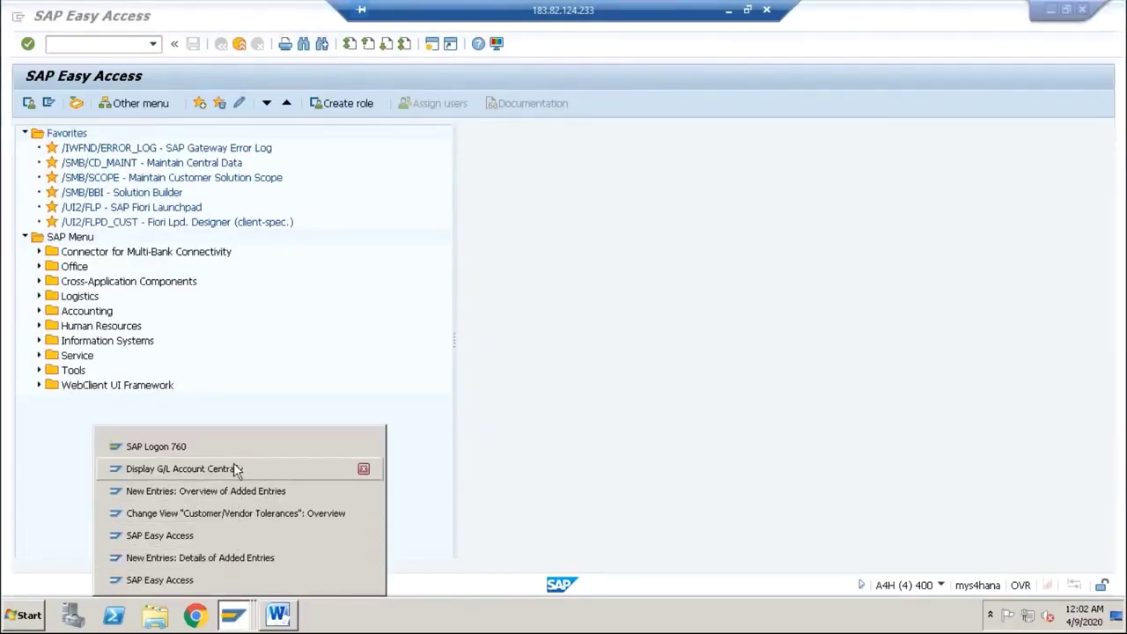
left_click(235, 493)
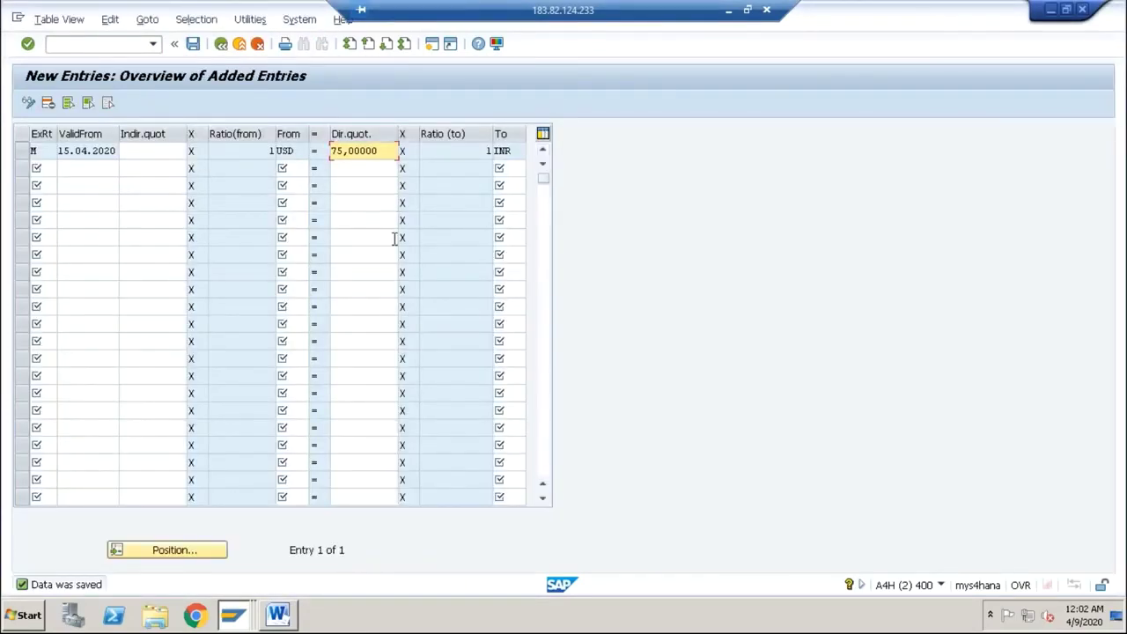
left_click(237, 45)
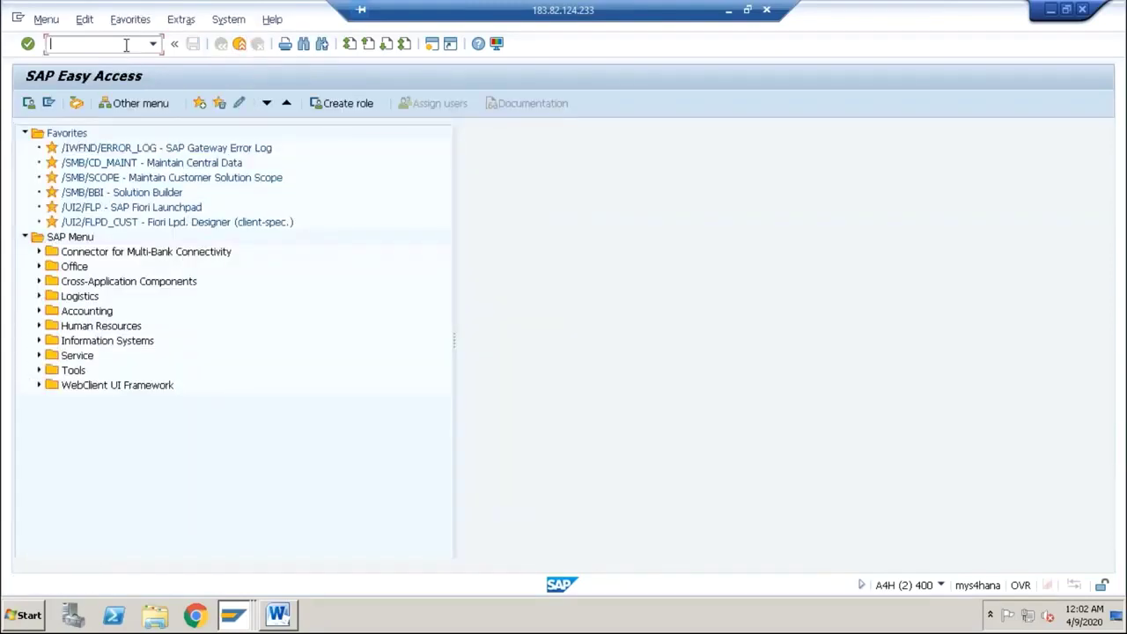
type("ob08")
key("Return")
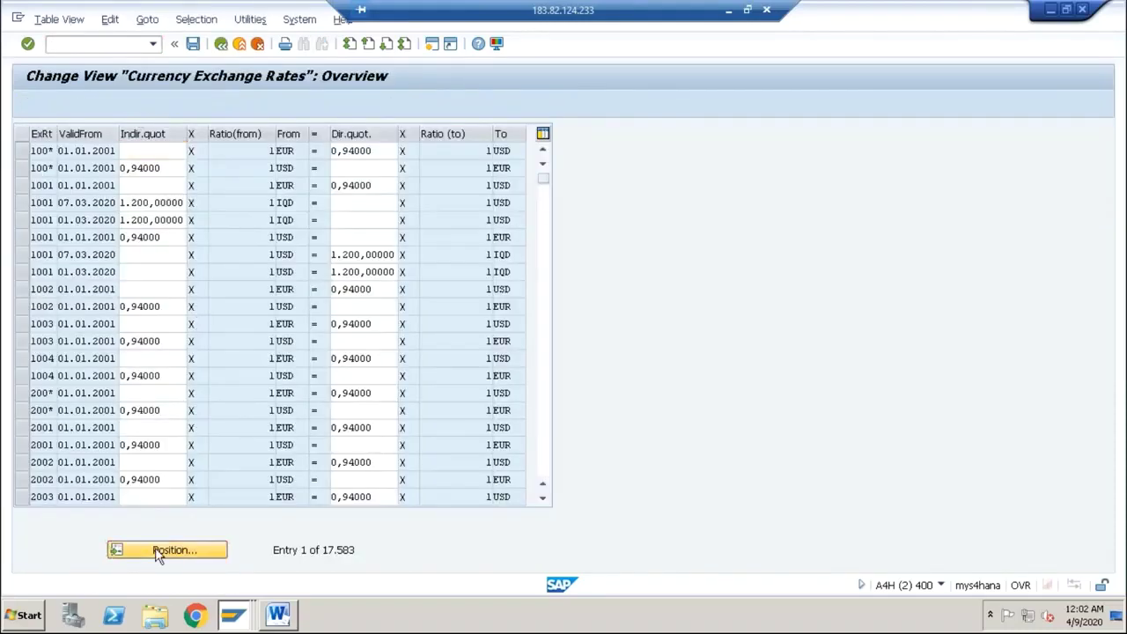
Position the exchange rate list at rate type M, from currency USD, to currency INR, valid from 01.04.2020.
left_click(157, 551)
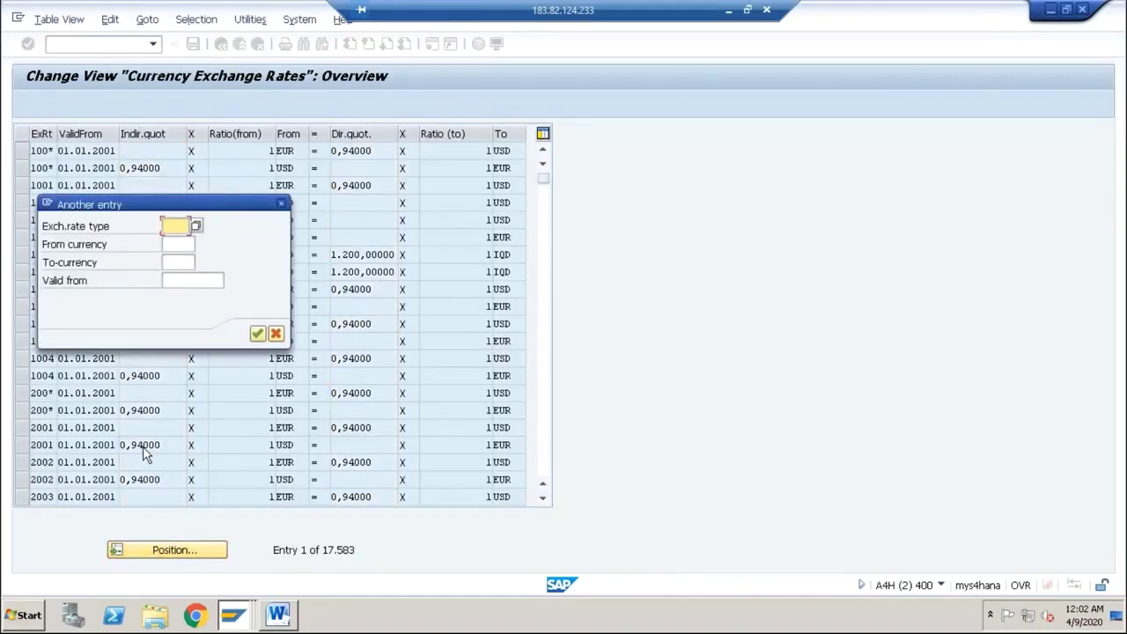
type("M")
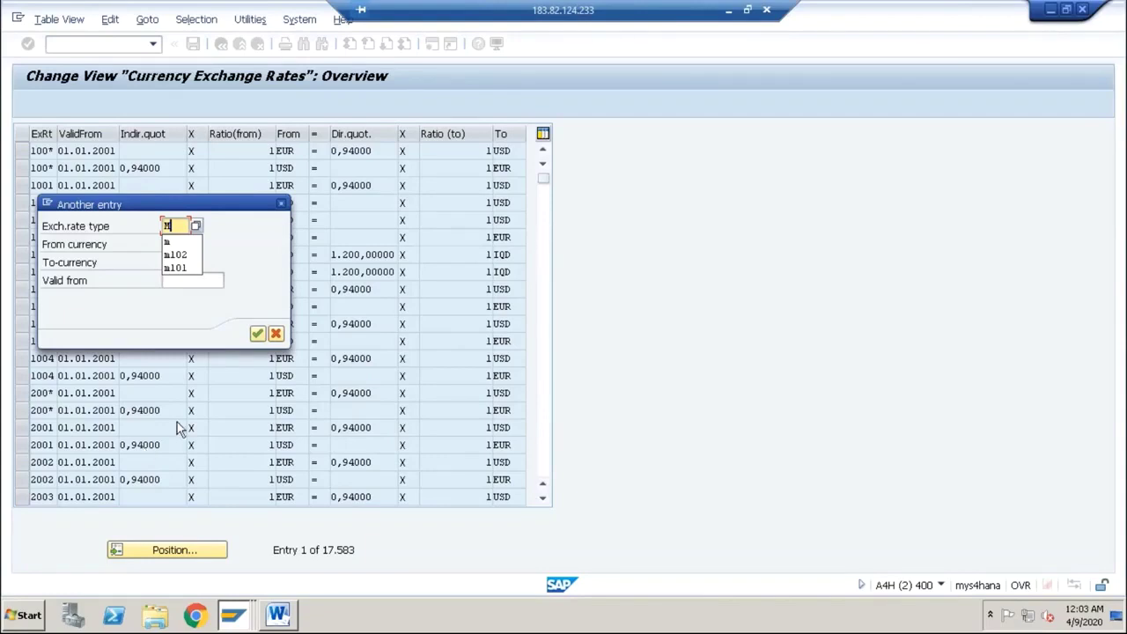
left_click(166, 243)
left_click(185, 245)
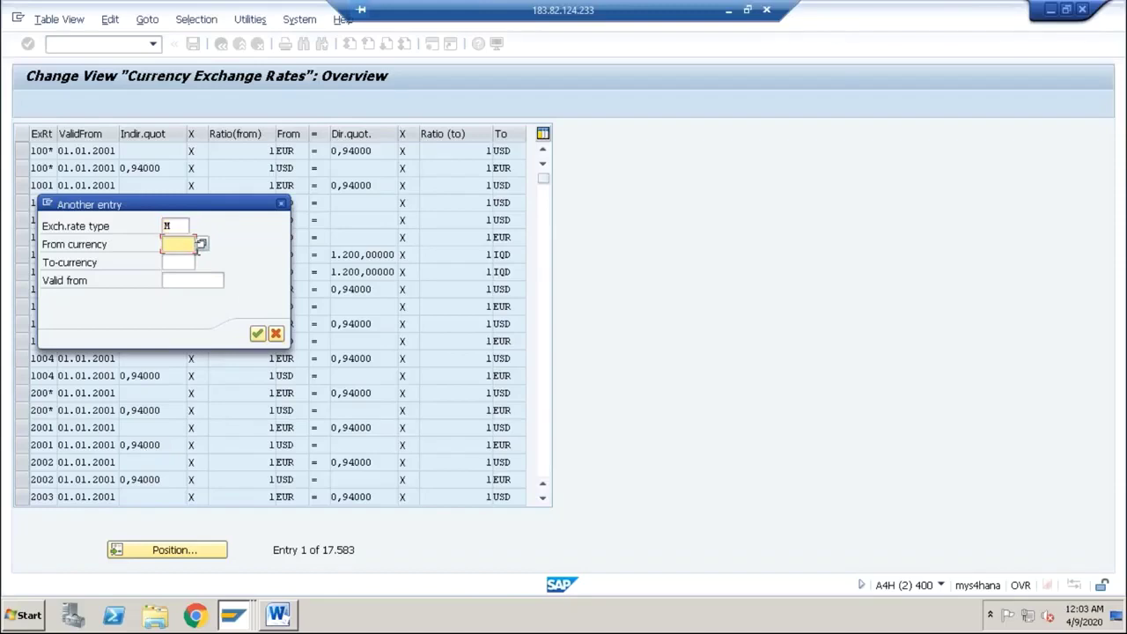
type("USD")
key("Tab")
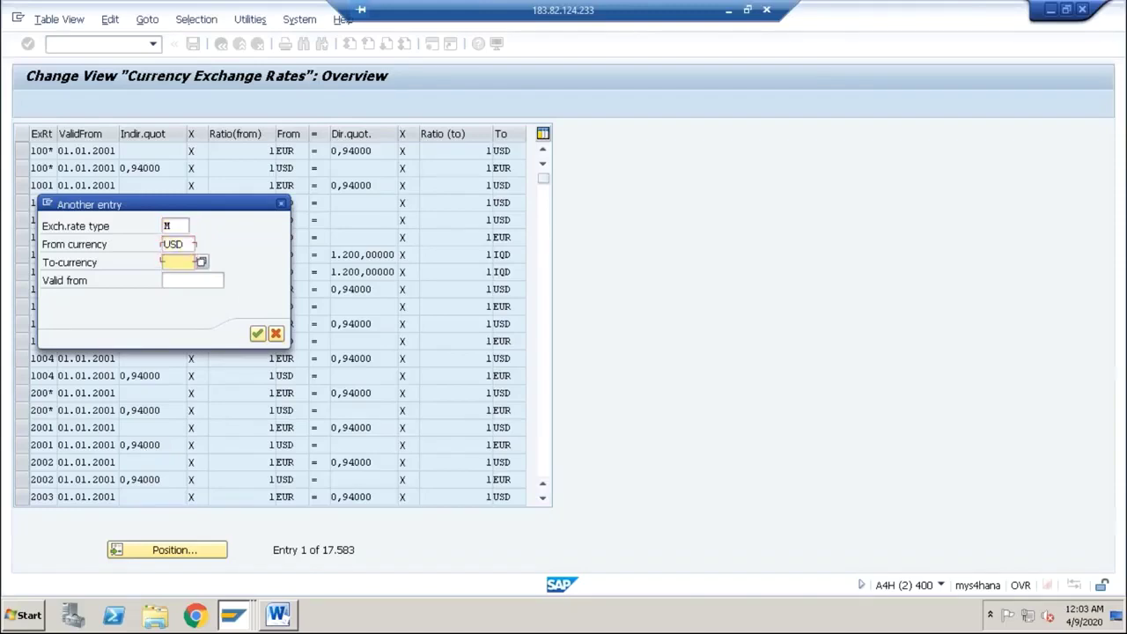
type("INR")
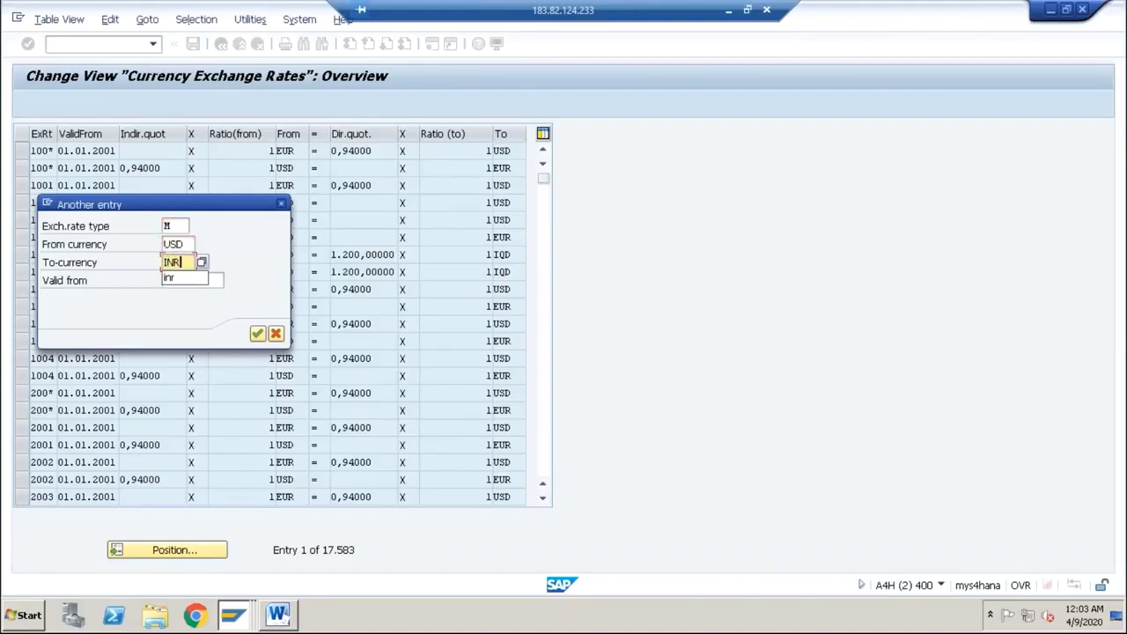
left_click(199, 282)
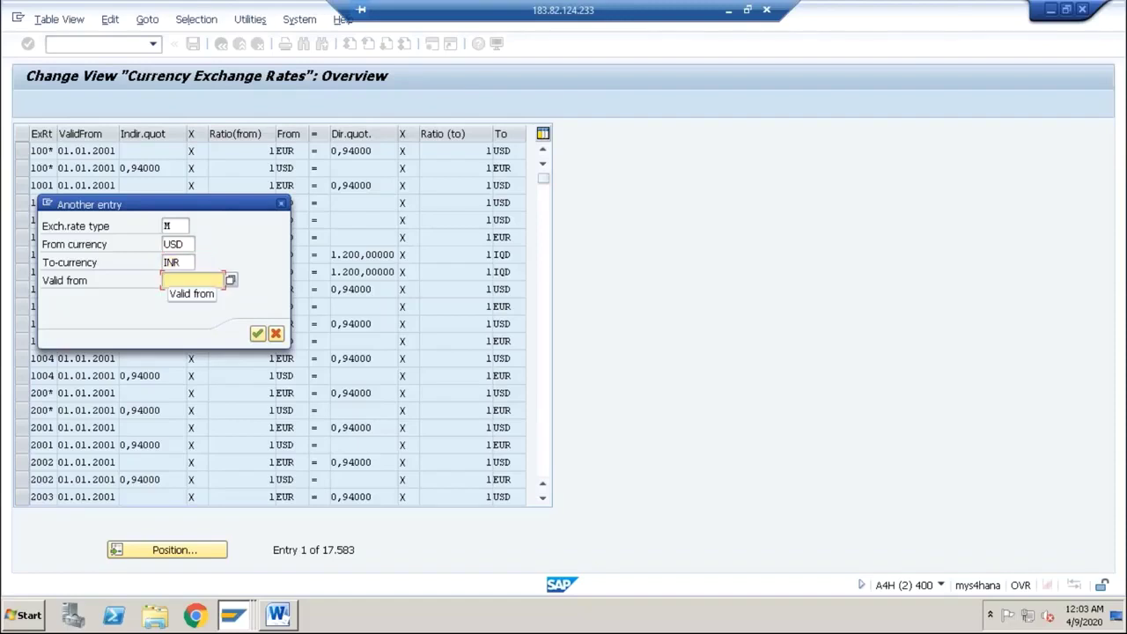
type("0")
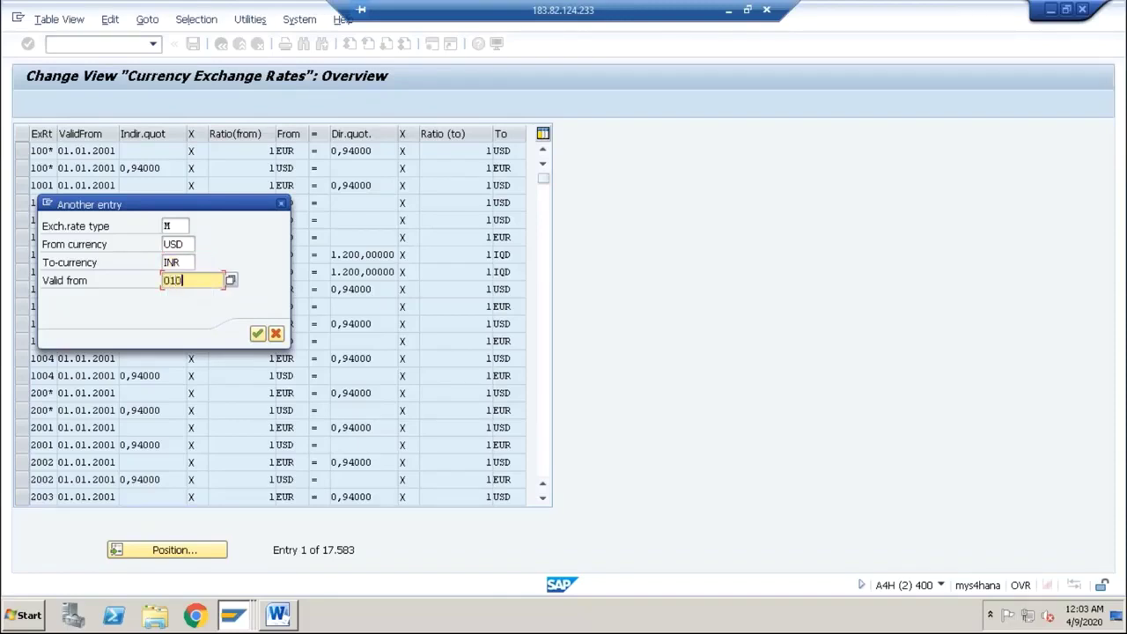
type("1.04.202020")
key("Return")
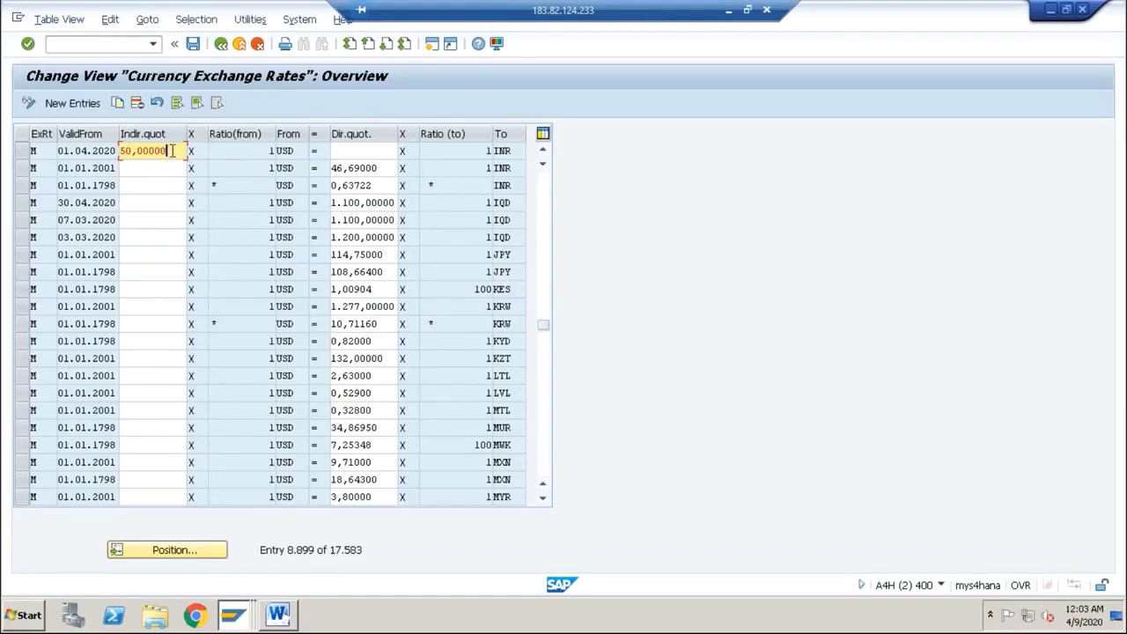
Examine the USD to INR rates of type M and their valid-from dates in April 2020.
left_click(284, 151)
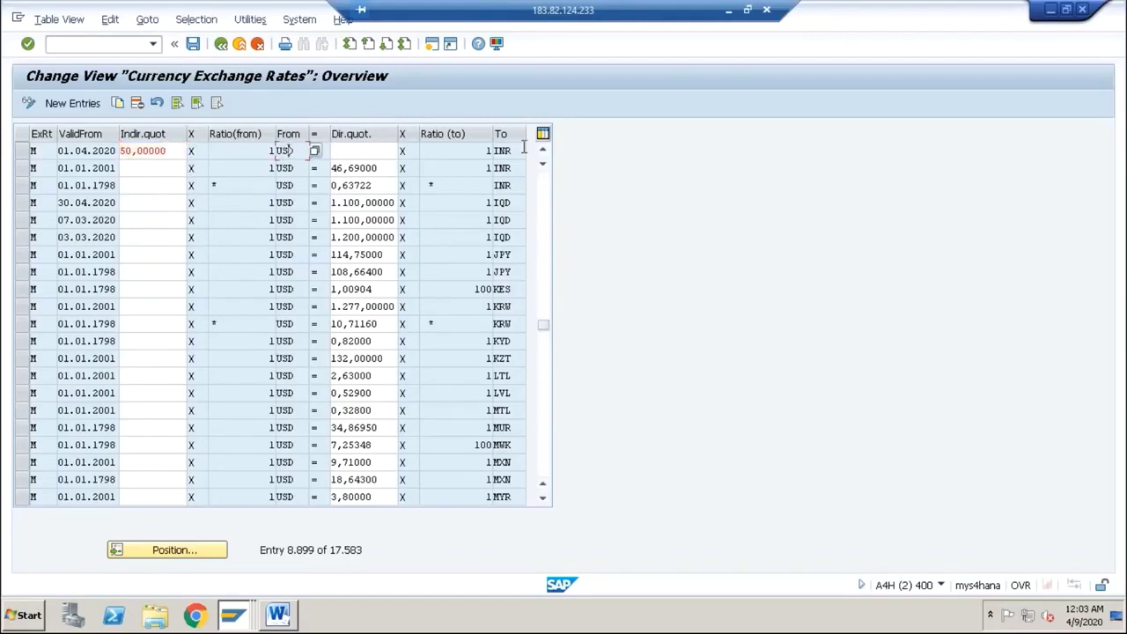
left_click_drag(171, 150, 122, 150)
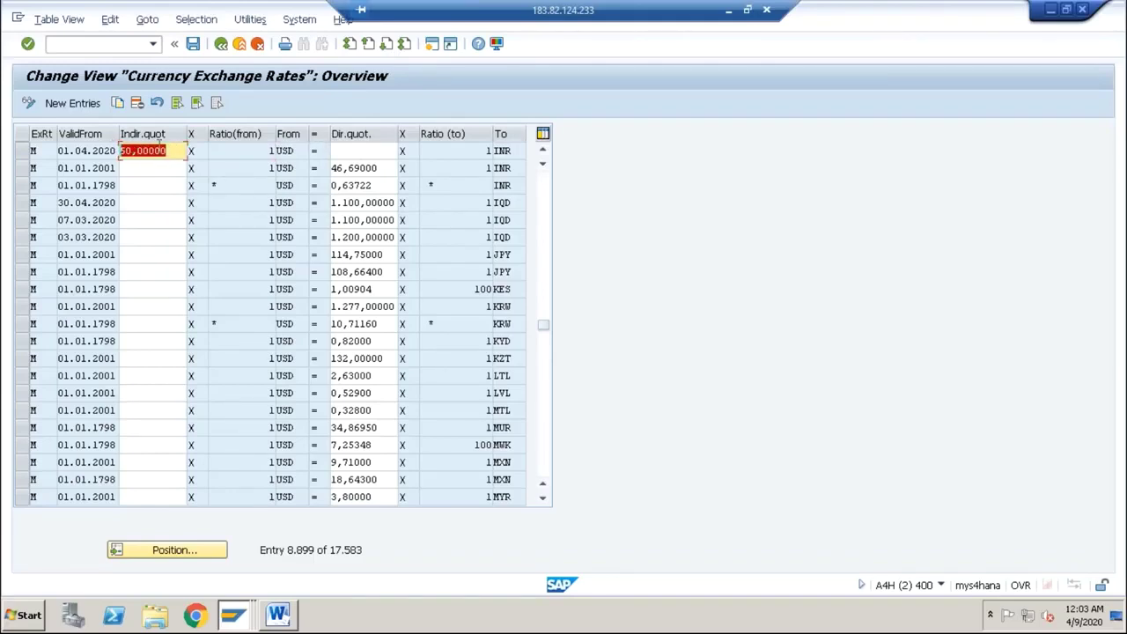
left_click(544, 218)
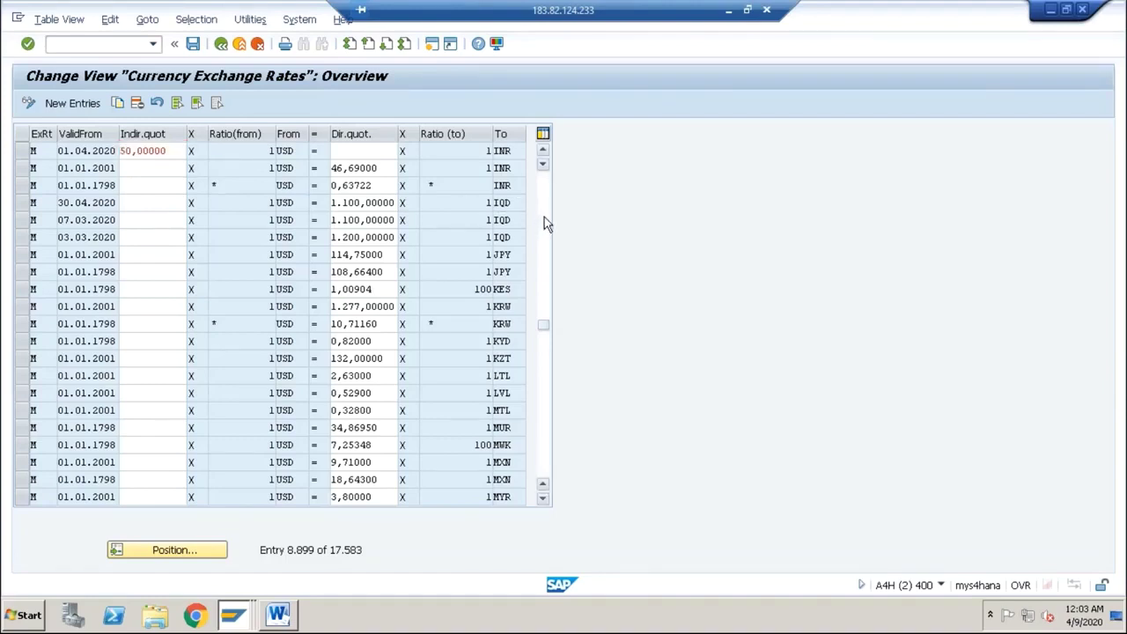
left_click(75, 497)
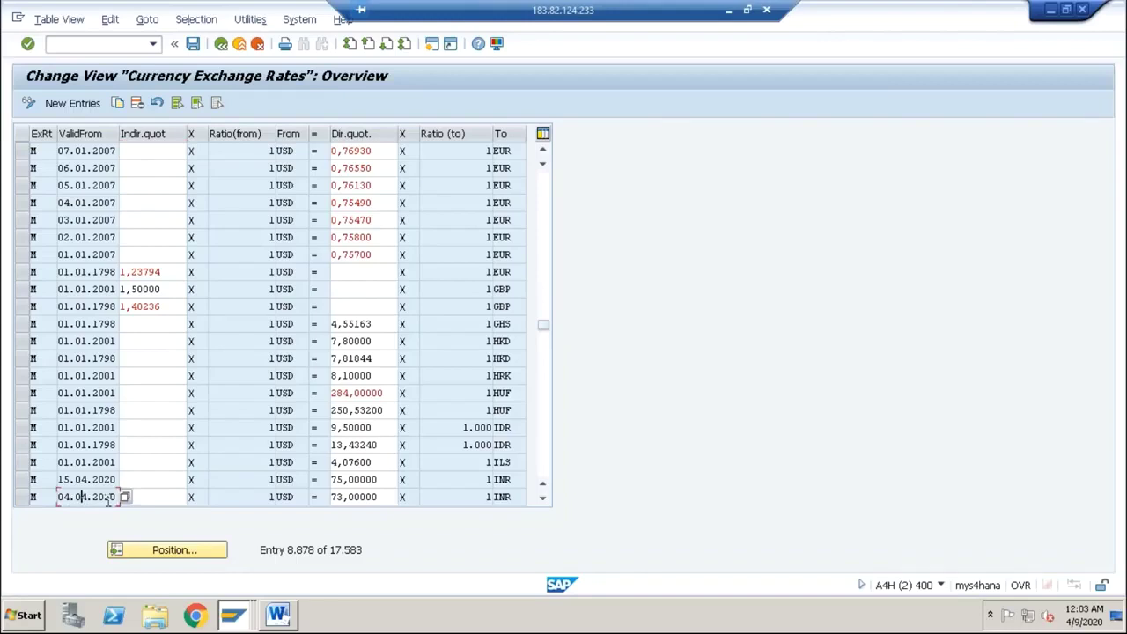
Start a new exchange rate entry of type M, valid from 02.04.2020, from USD to INR.
left_click(86, 105)
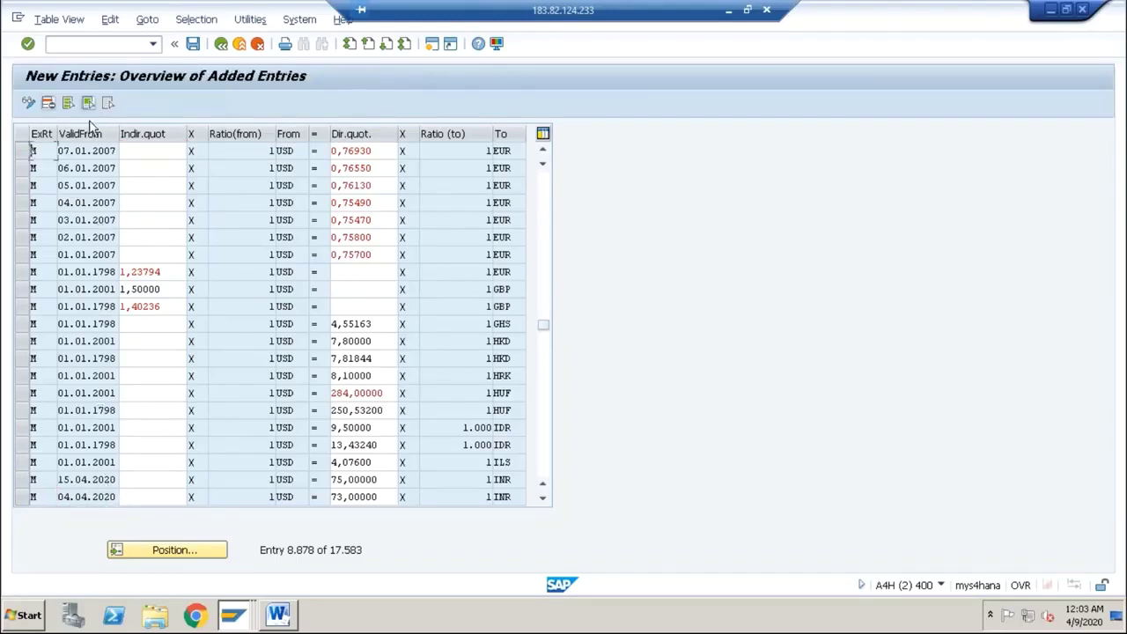
type("M")
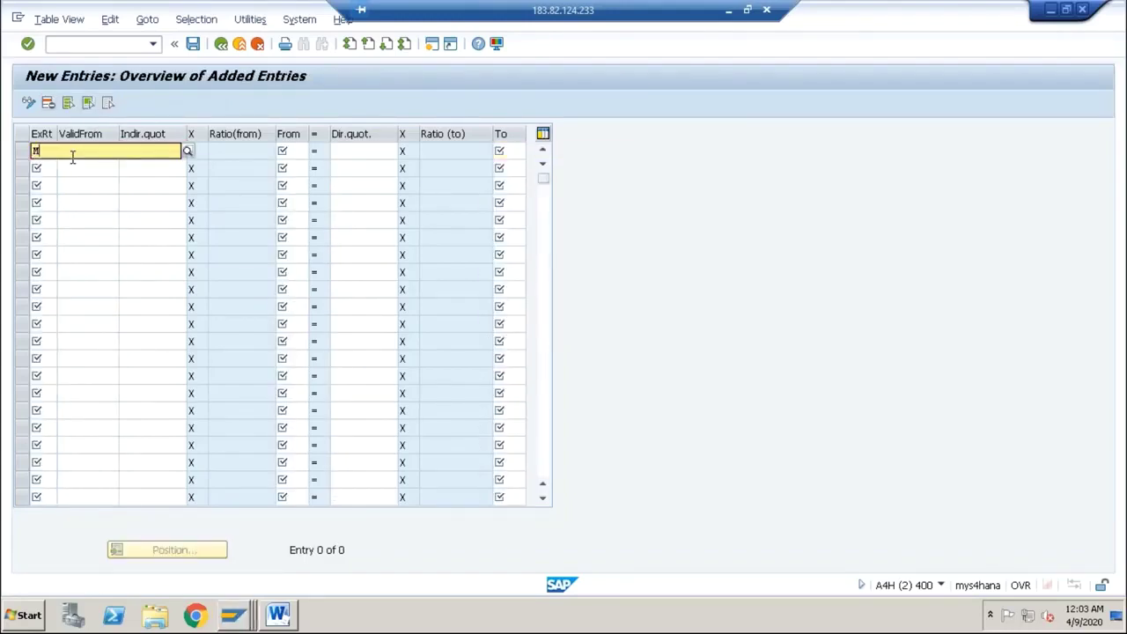
key("Tab")
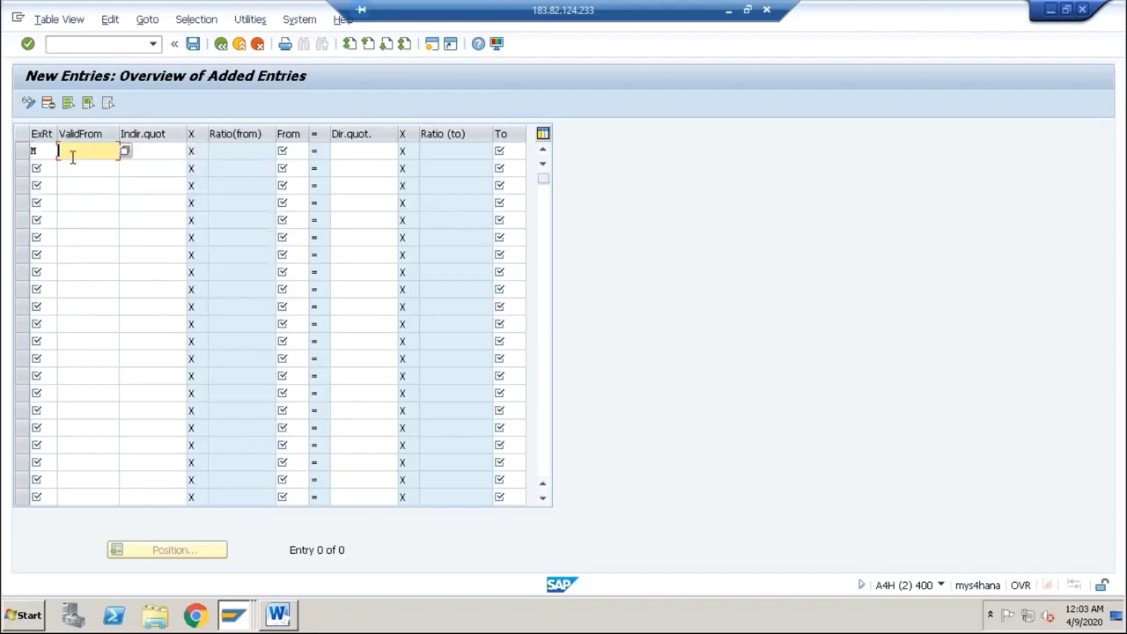
type("02.04.2020")
key("Tab")
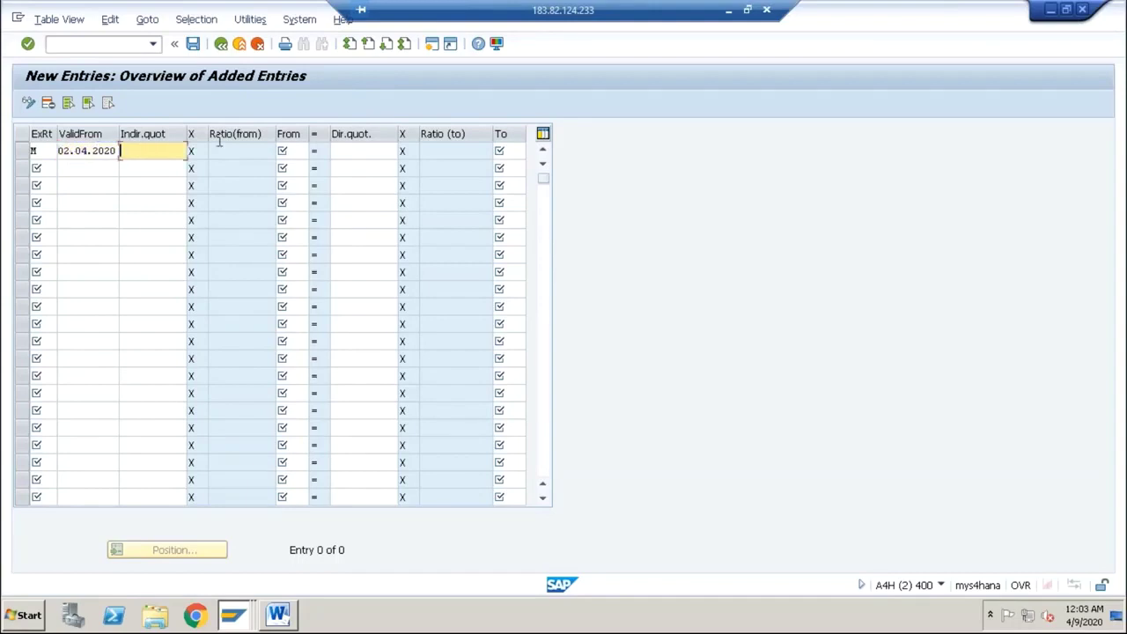
left_click(289, 150)
type("USD")
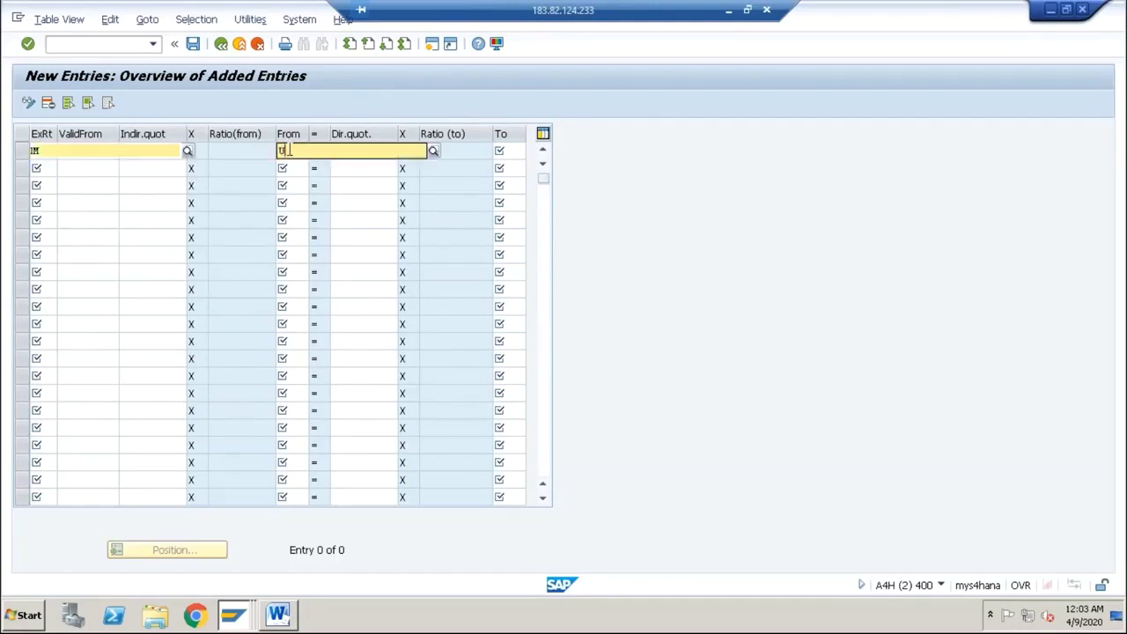
key("Tab")
key("Tab")
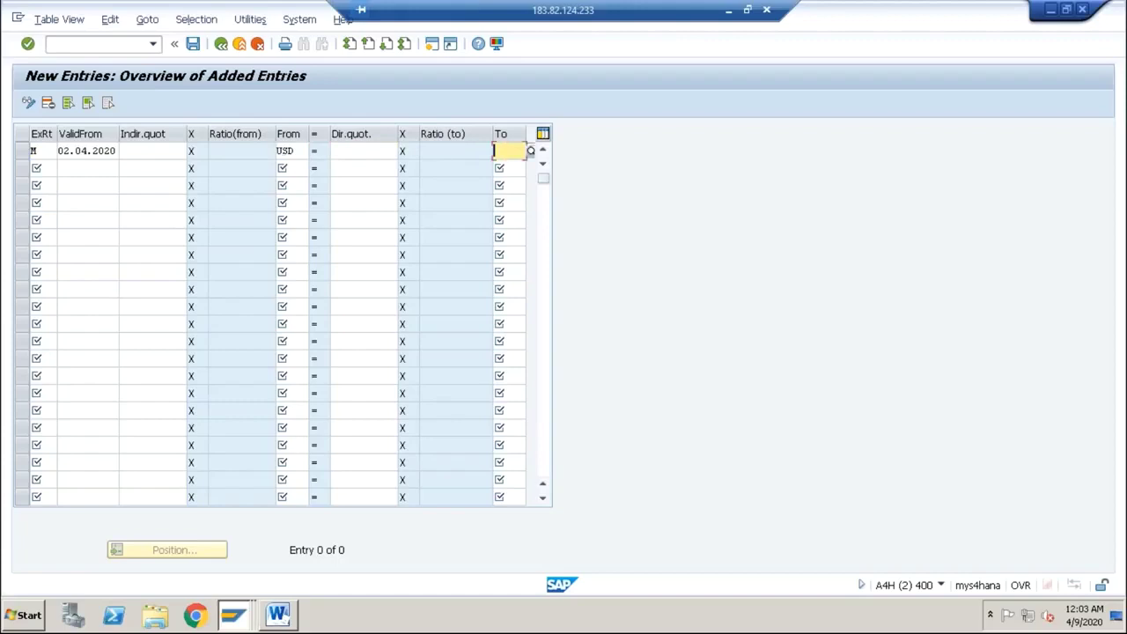
type("INR")
Set the direct quotation of the new USD to INR entry to 73 and save it.
left_click(382, 155)
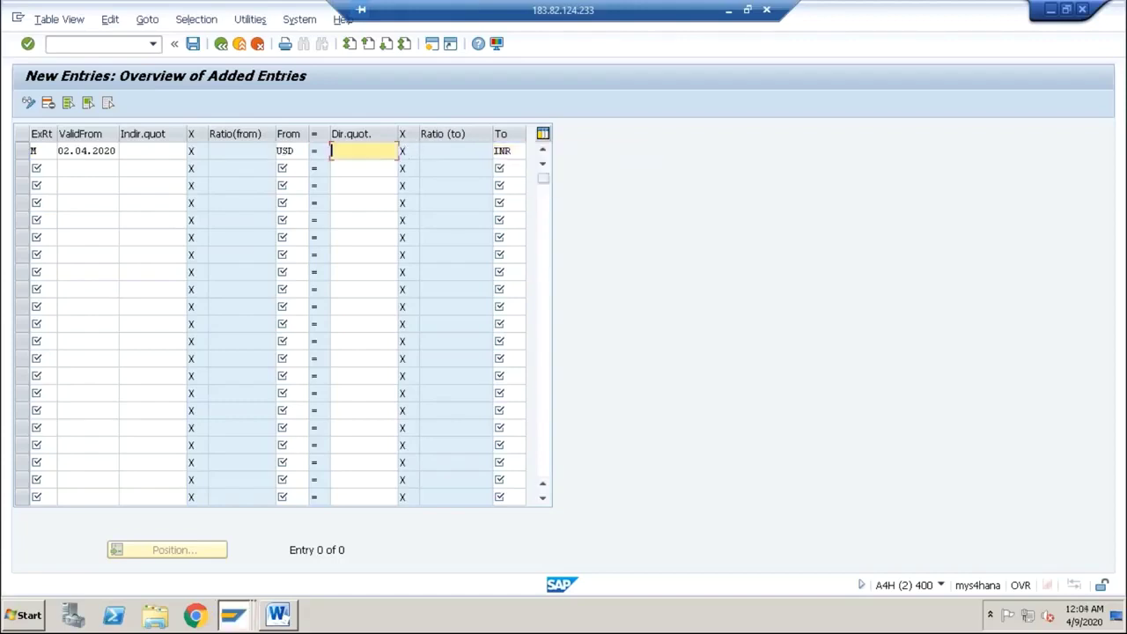
type("73")
key("Return")
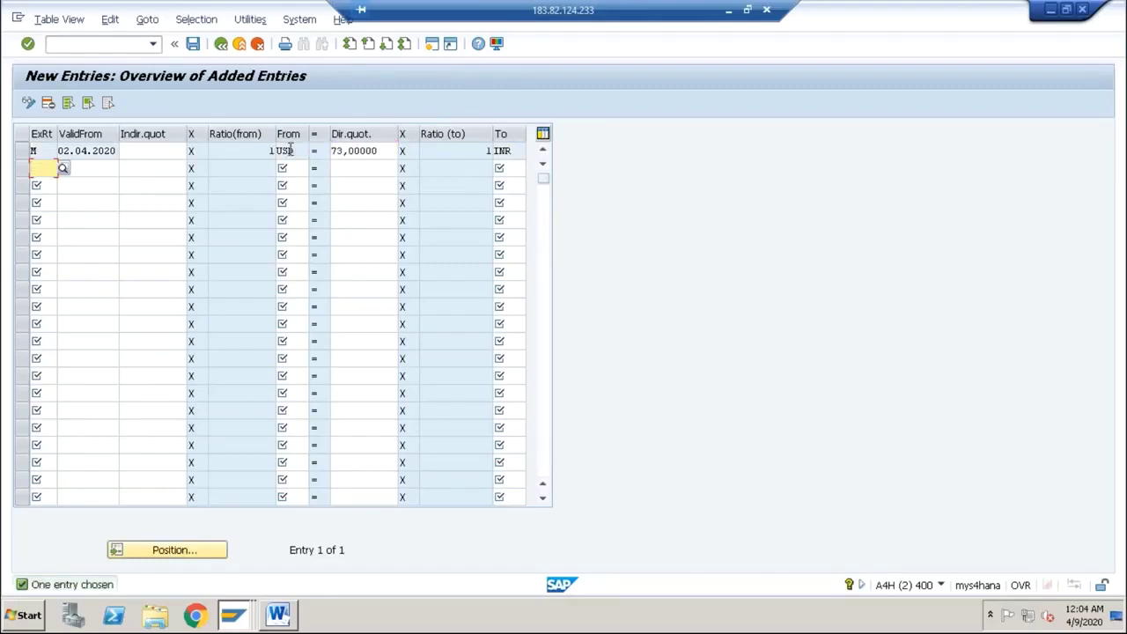
left_click(195, 45)
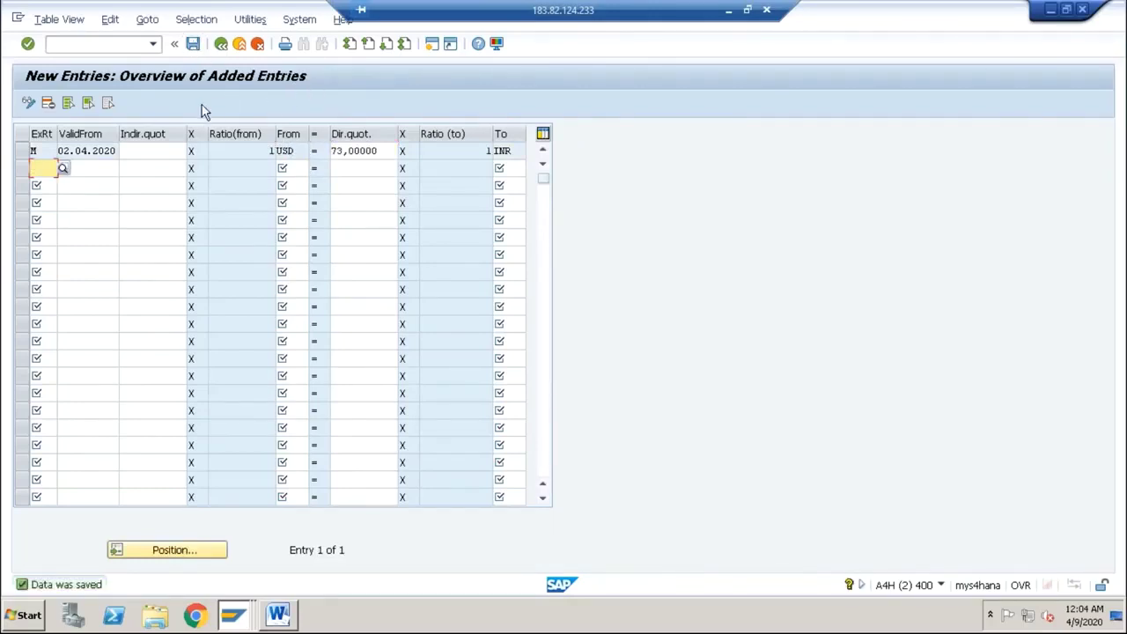
Switch to the SAP Easy Access session and start vendor invoice entry with transaction FB60.
left_click(99, 151)
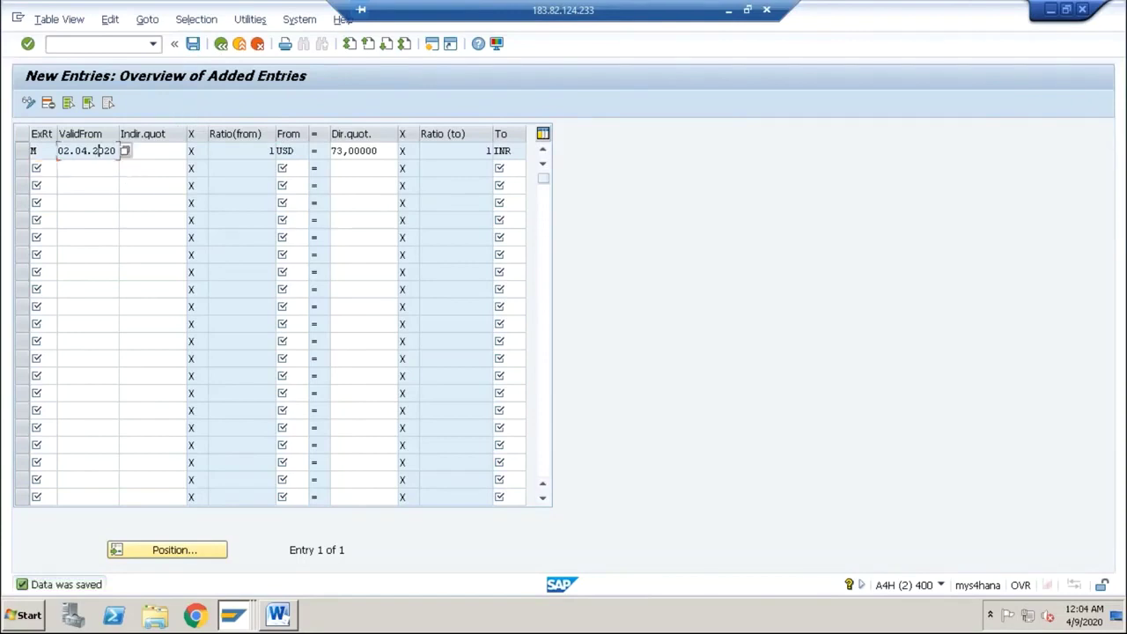
left_click(365, 151)
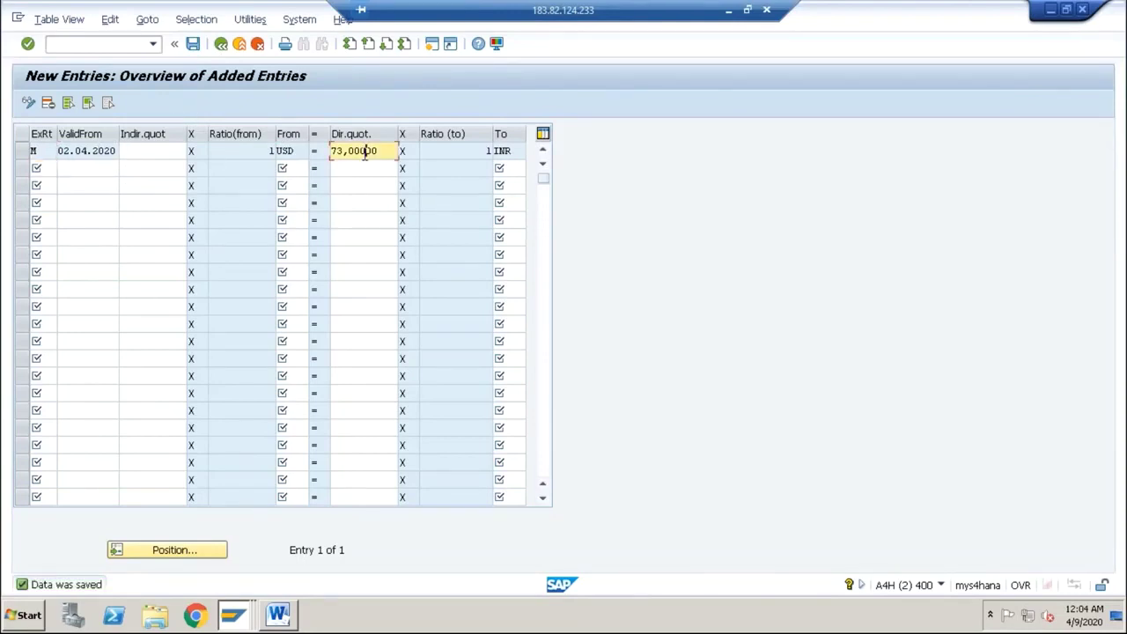
left_click(234, 615)
left_click(180, 536)
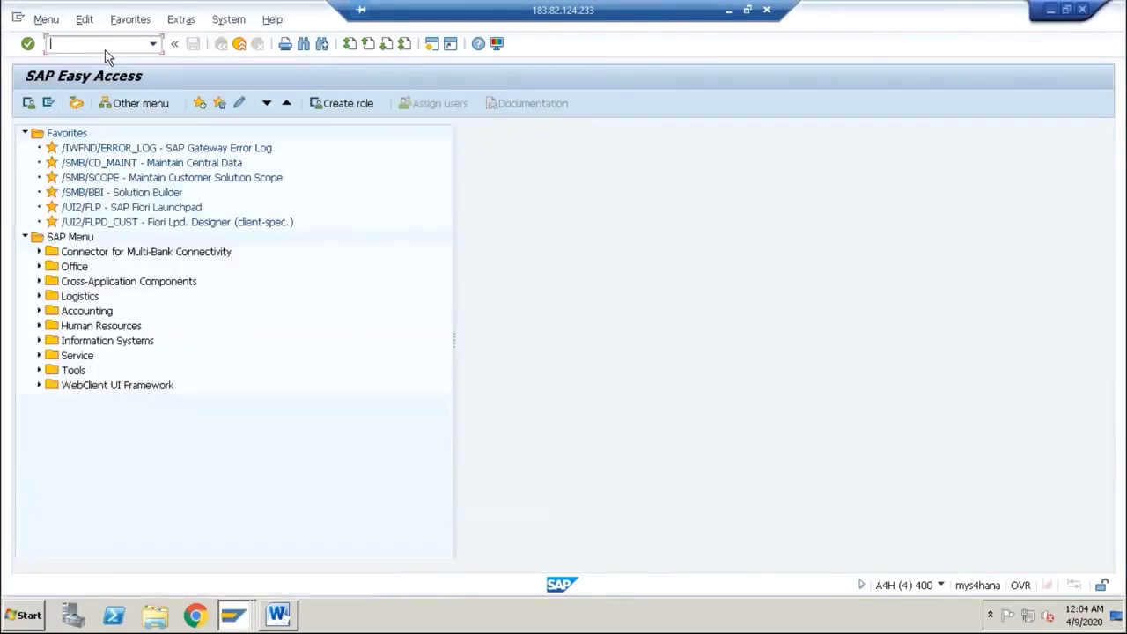
type("fb60")
key("Return")
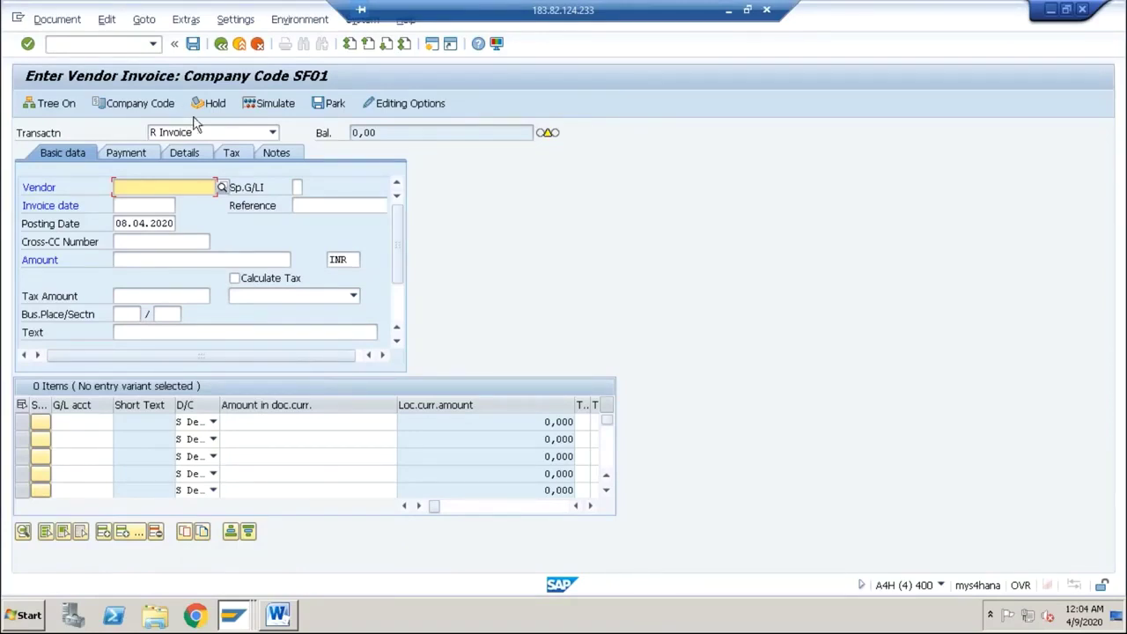
Enter the test vendor's account, invoice date 02.04.2020 and reference Test in the vendor invoice header.
left_click(155, 188)
left_click(136, 203)
left_click(133, 207)
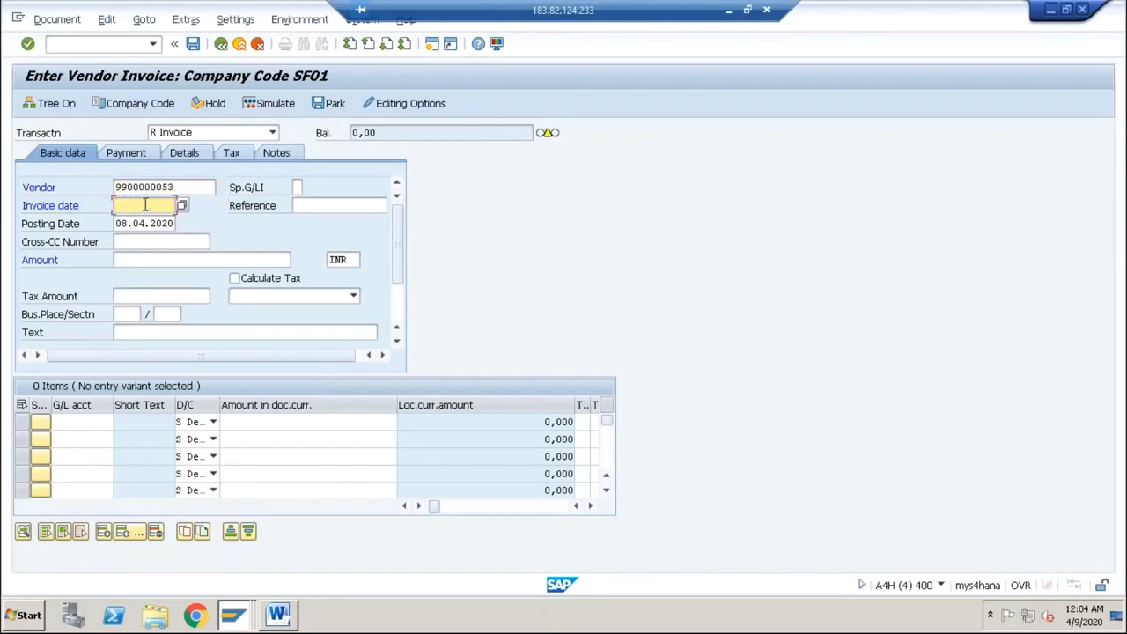
type("02042020")
key("Tab")
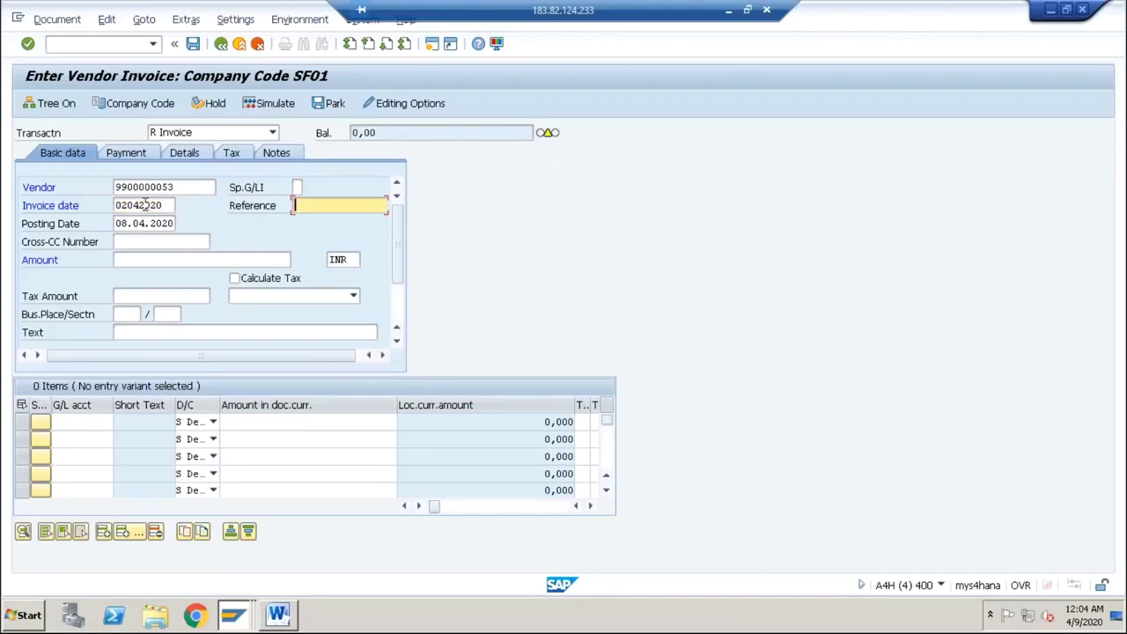
type("Test")
key("Tab")
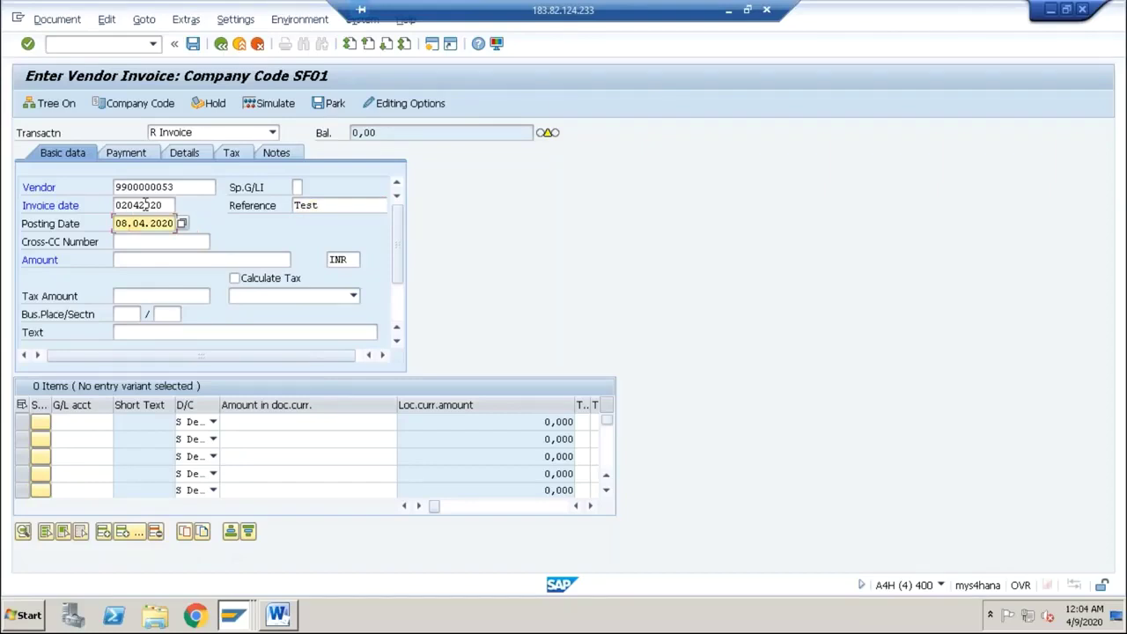
Set the invoice's posting date to 02.04.2020 and its amount to 1000 USD.
key("shift+Right")
key("shift+Right")
type("02042020")
left_click(146, 260)
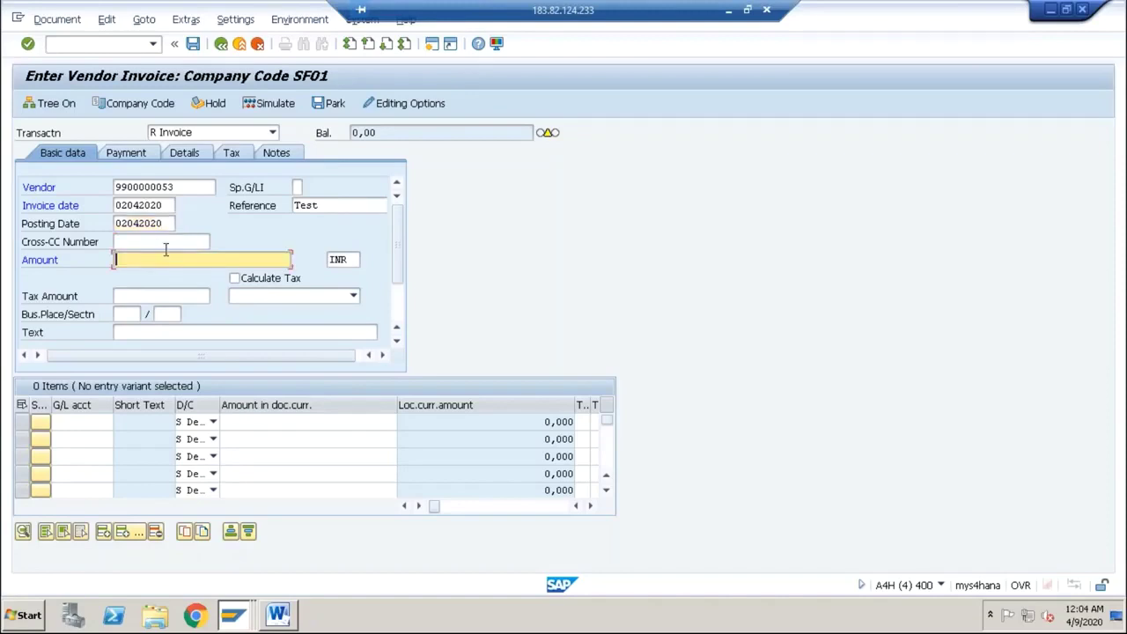
type("1000")
key("Tab")
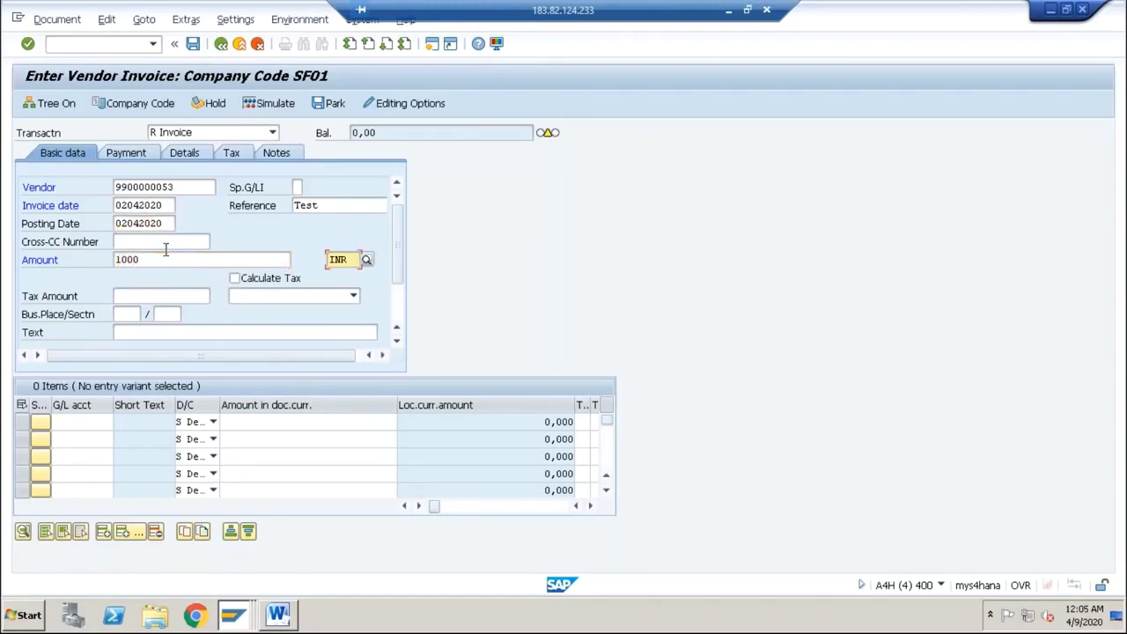
type("USD")
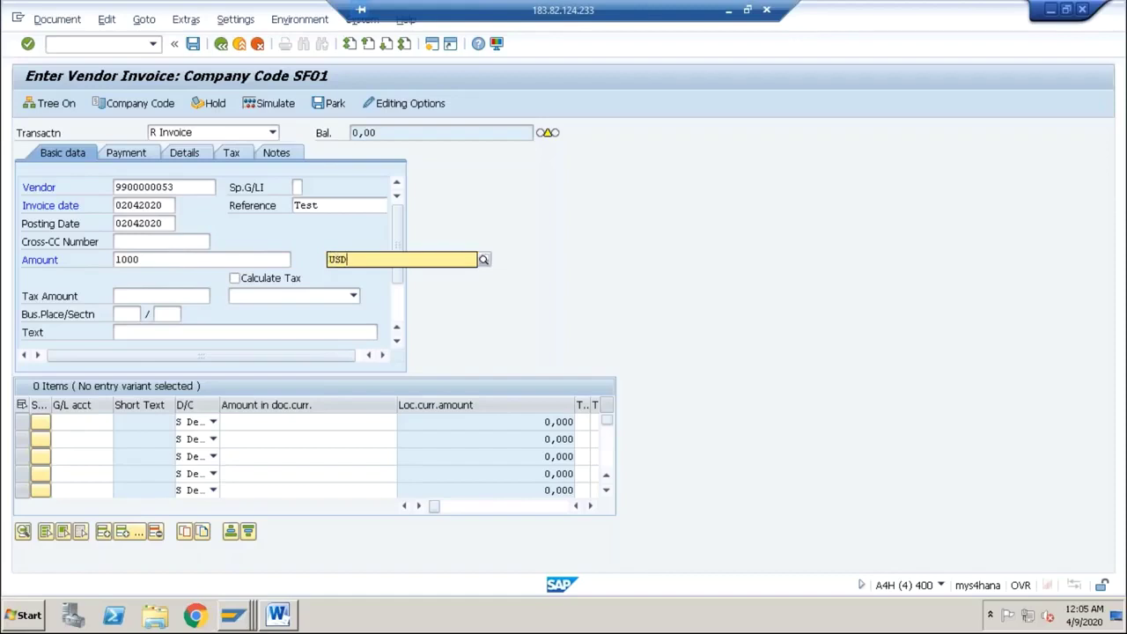
key("Tab")
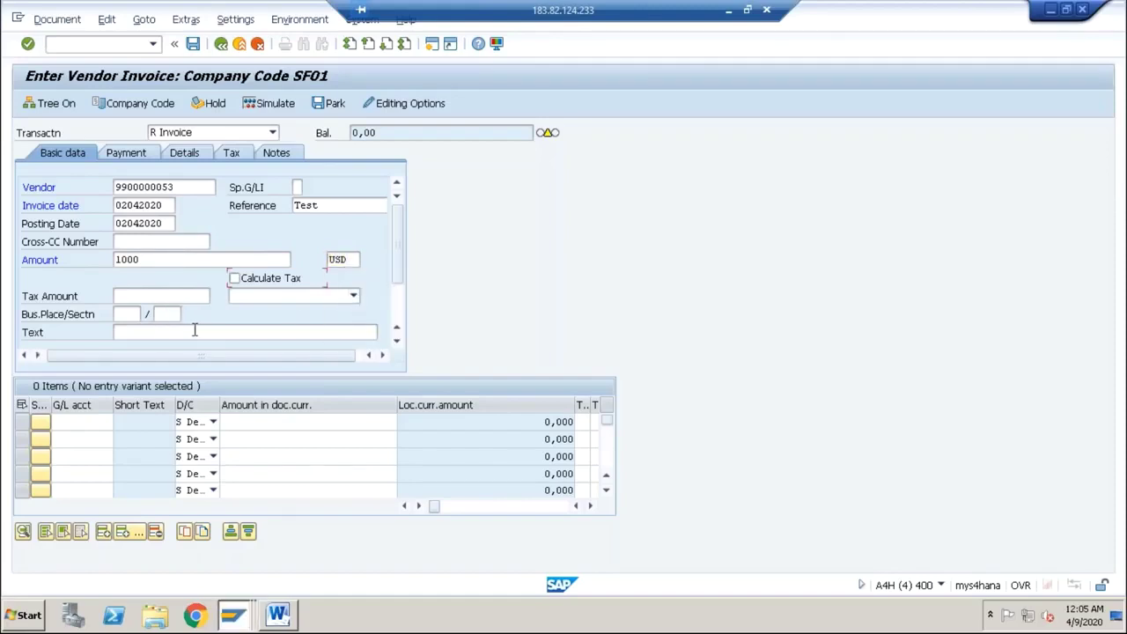
Add an invoice line item debiting G/L account 4000 with 1000 in document currency.
left_click(396, 300)
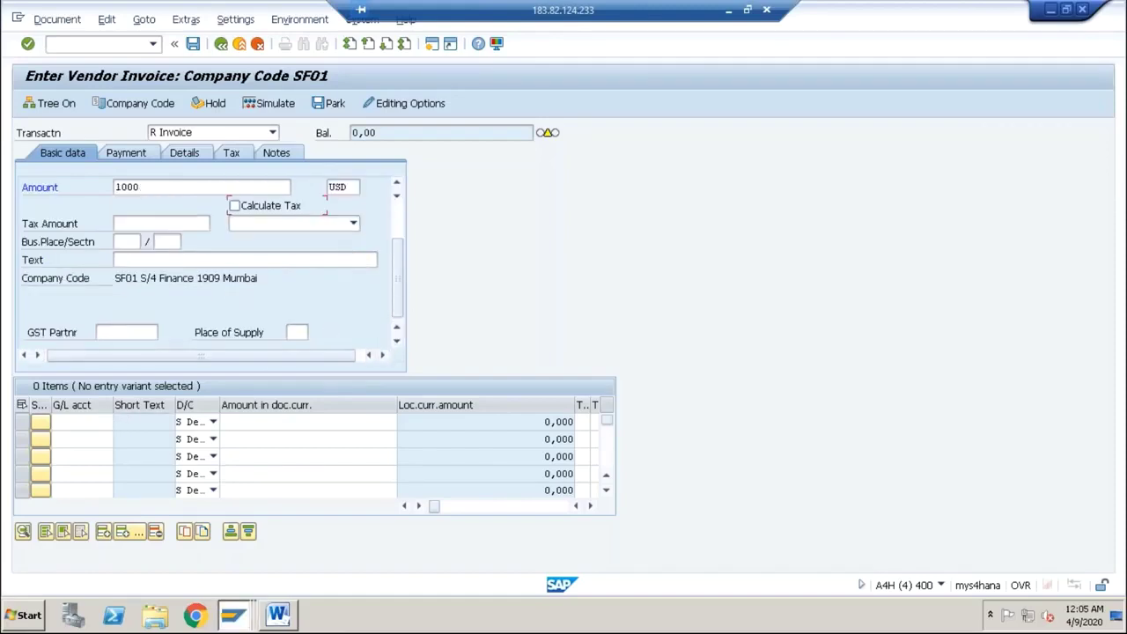
left_click(54, 422)
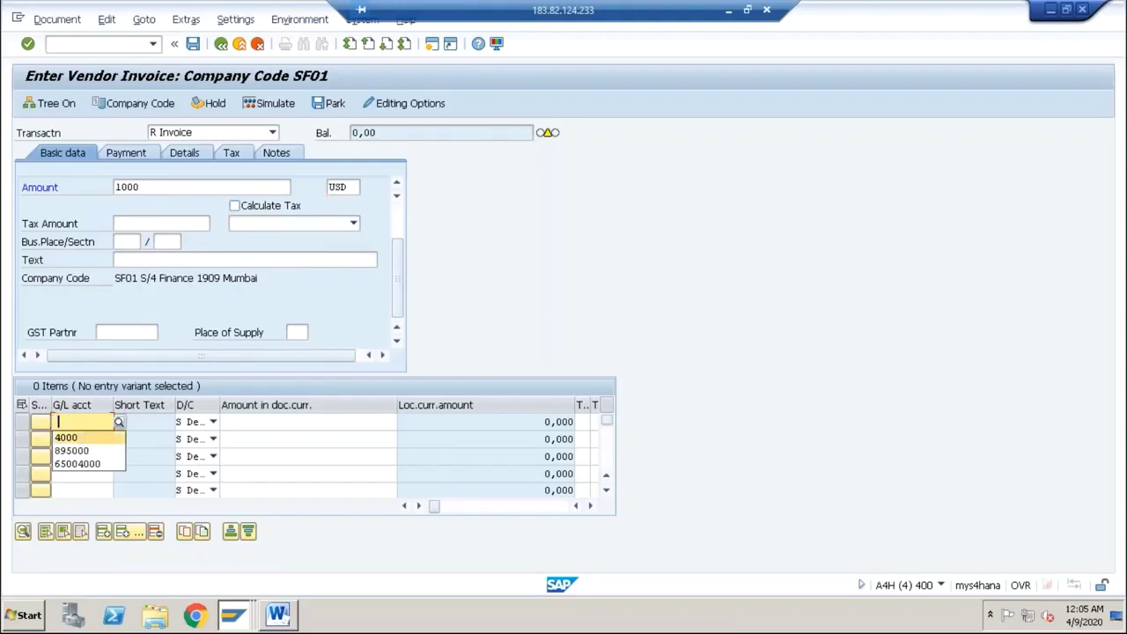
type("4000")
left_click(267, 422)
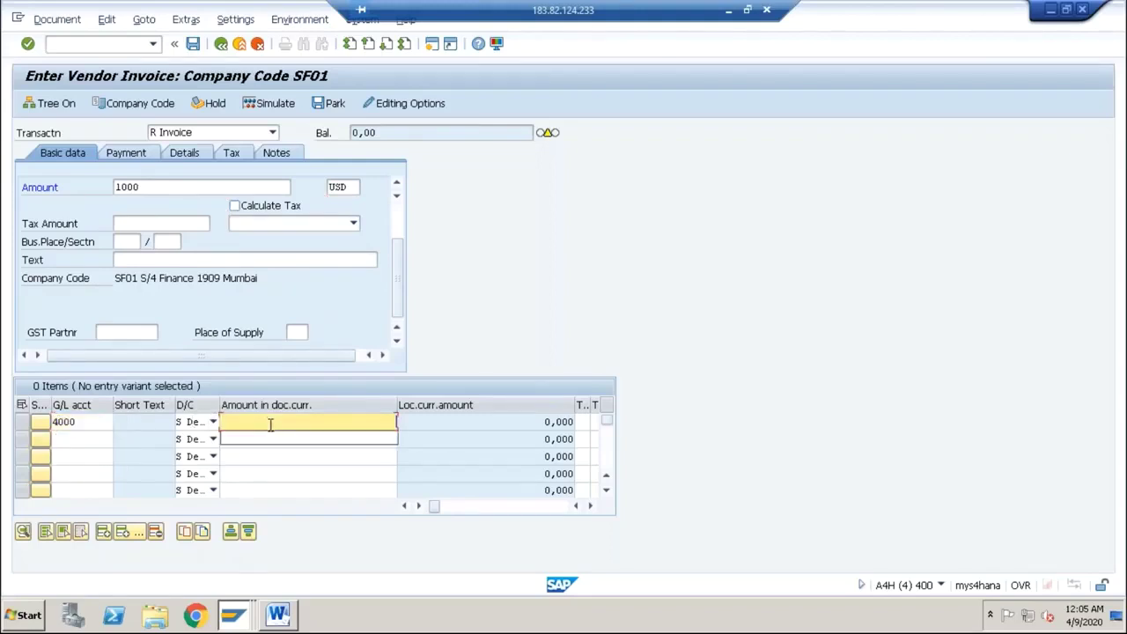
type("1000")
left_click(298, 442)
Assign cost center SF01-1ADM to the G/L account 4000 line item.
key("Tab")
key("Tab")
key("Tab")
key("Tab")
key("Tab")
key("Tab")
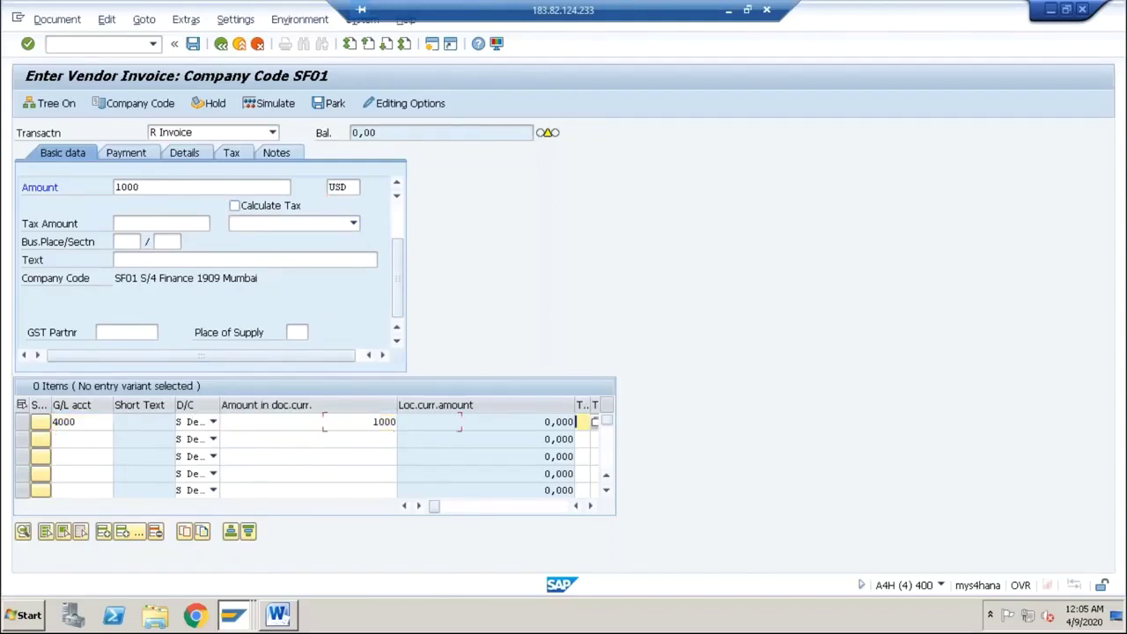
key("Tab")
key("Tab")
key("Tab")
key("Tab")
key("Tab")
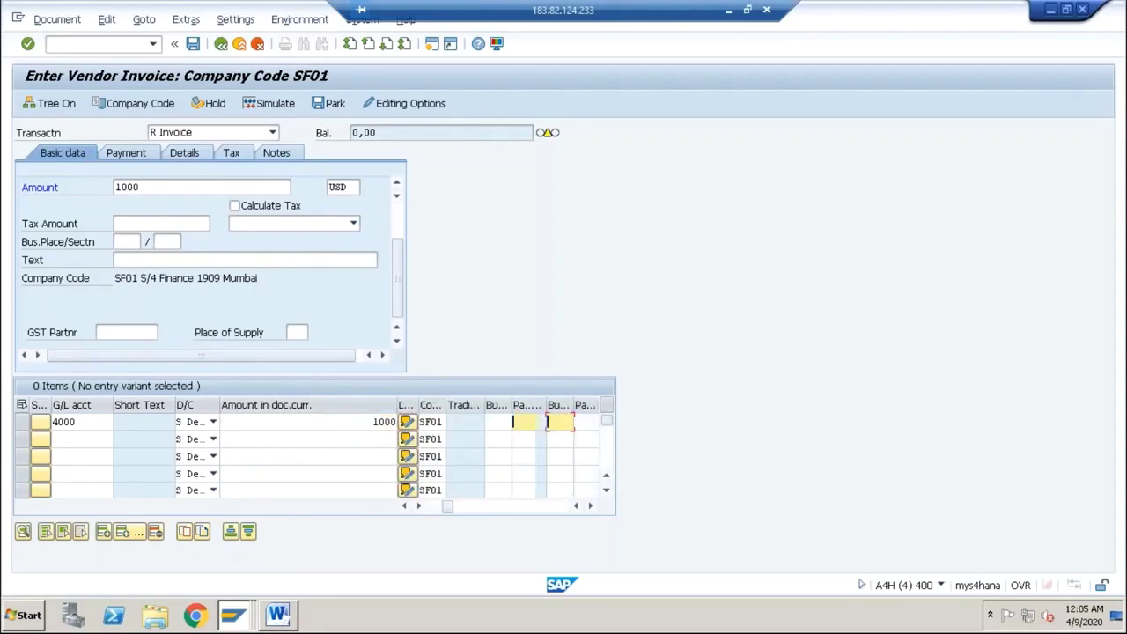
left_click(548, 437)
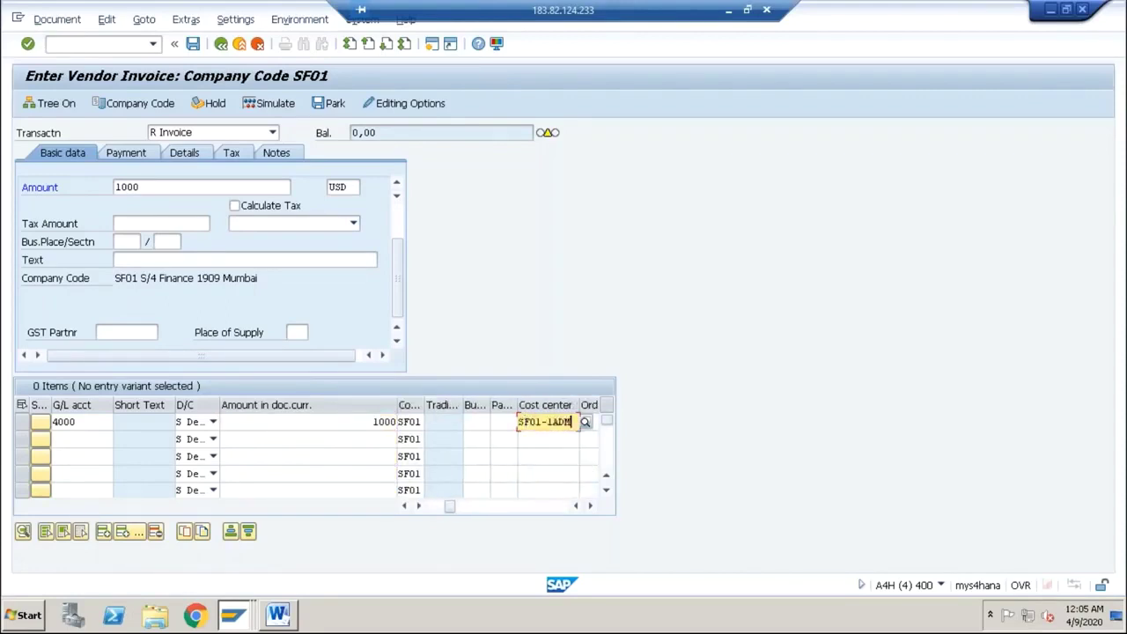
Simulate the vendor invoice posting and return from the document overview to the invoice entry.
left_click(396, 231)
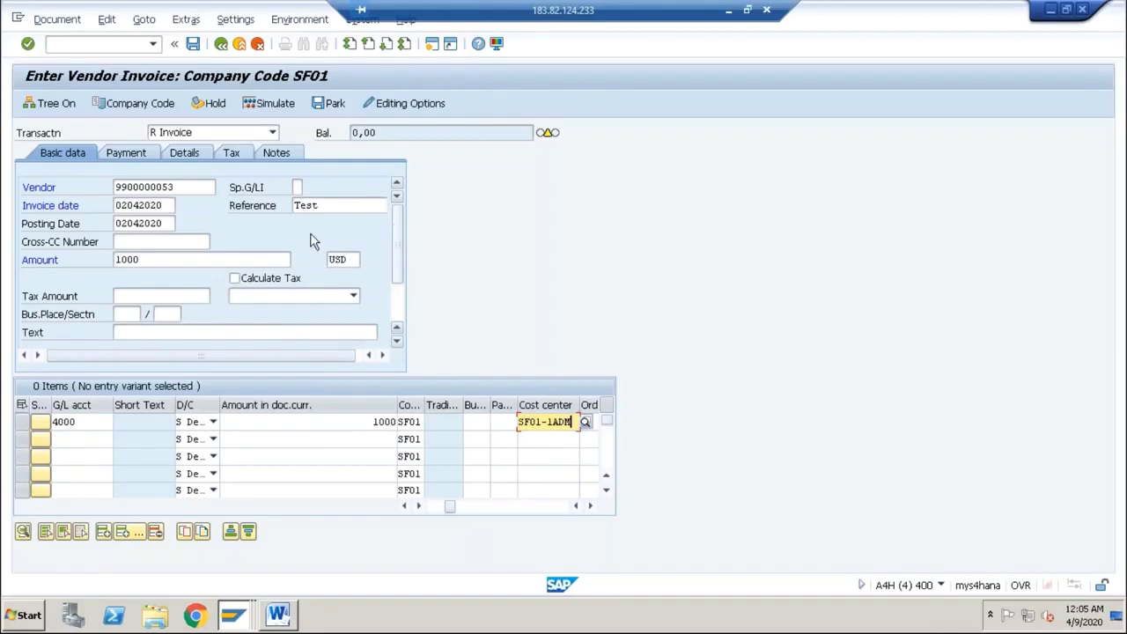
left_click(56, 20)
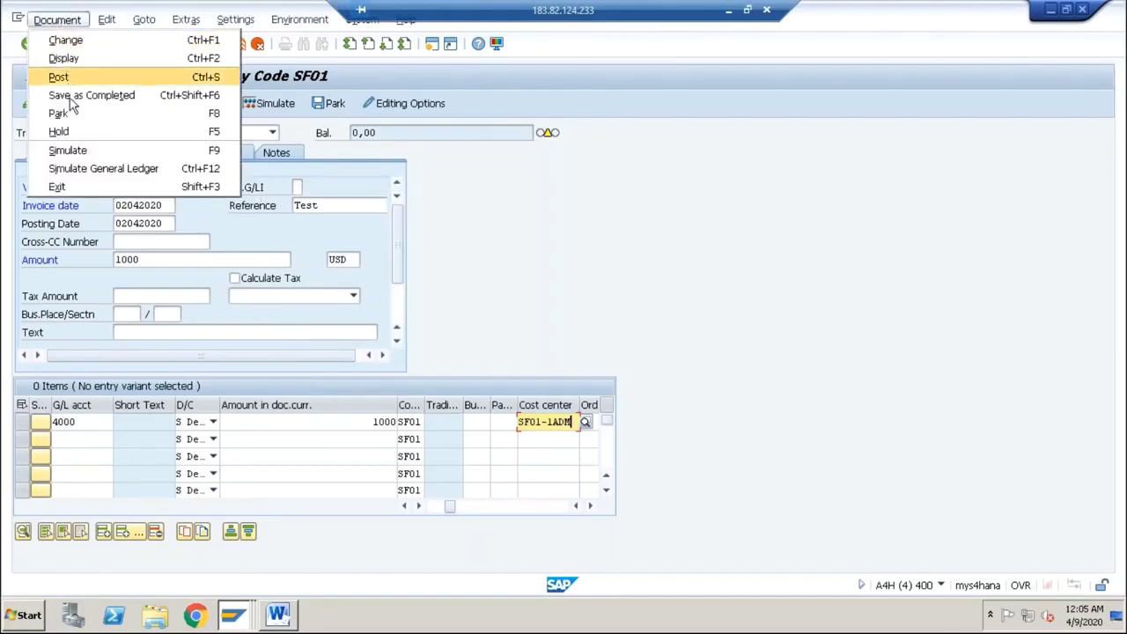
left_click(77, 153)
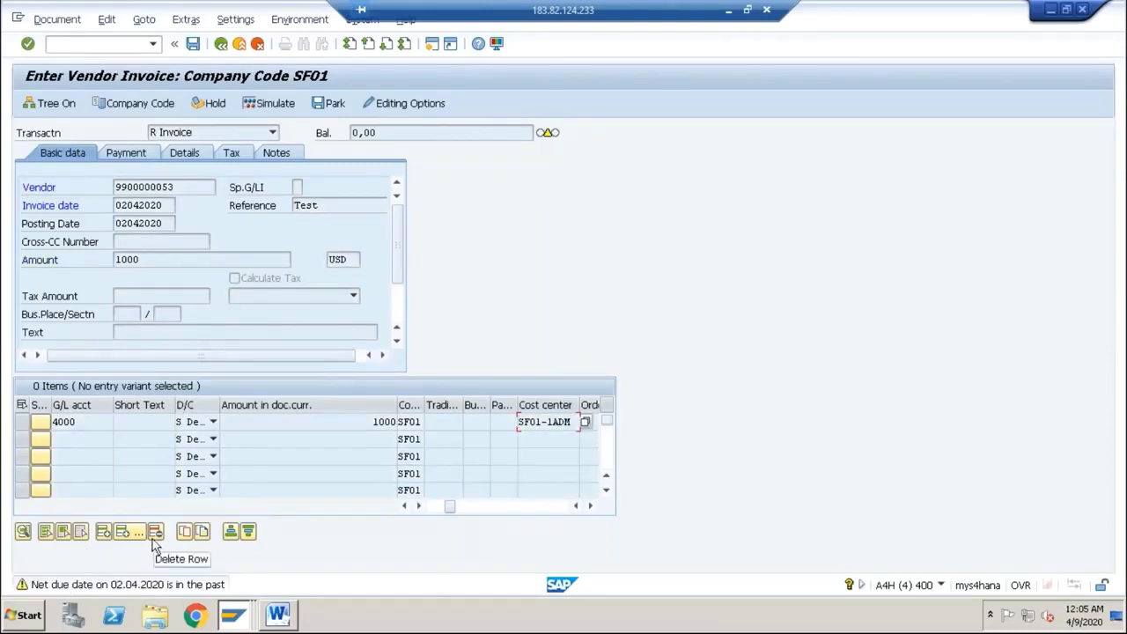
key("Return")
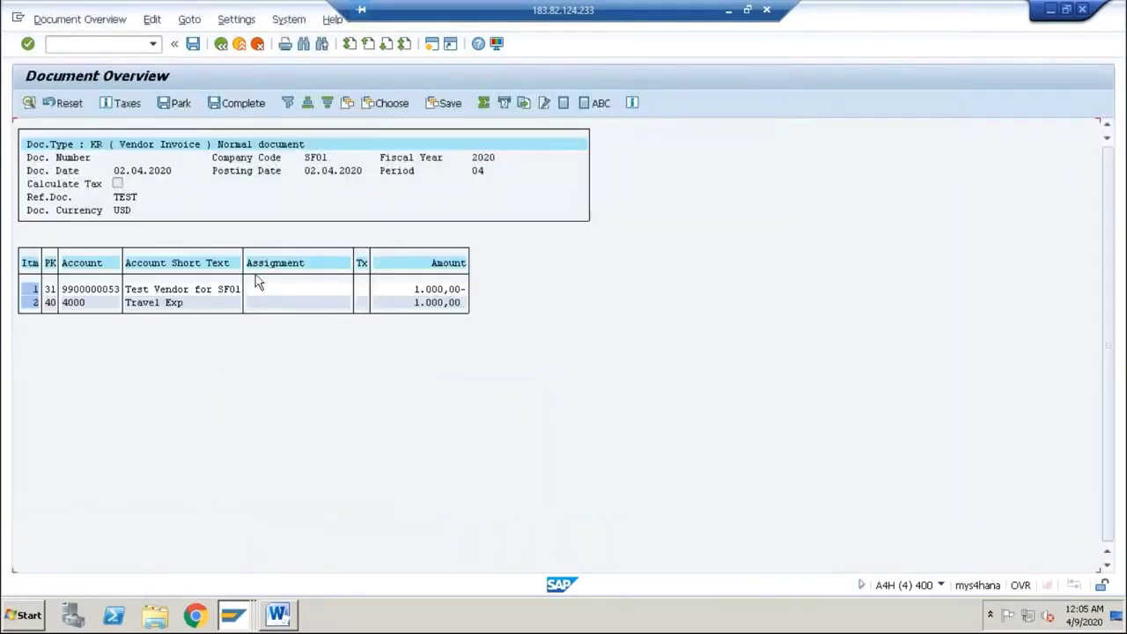
left_click(221, 48)
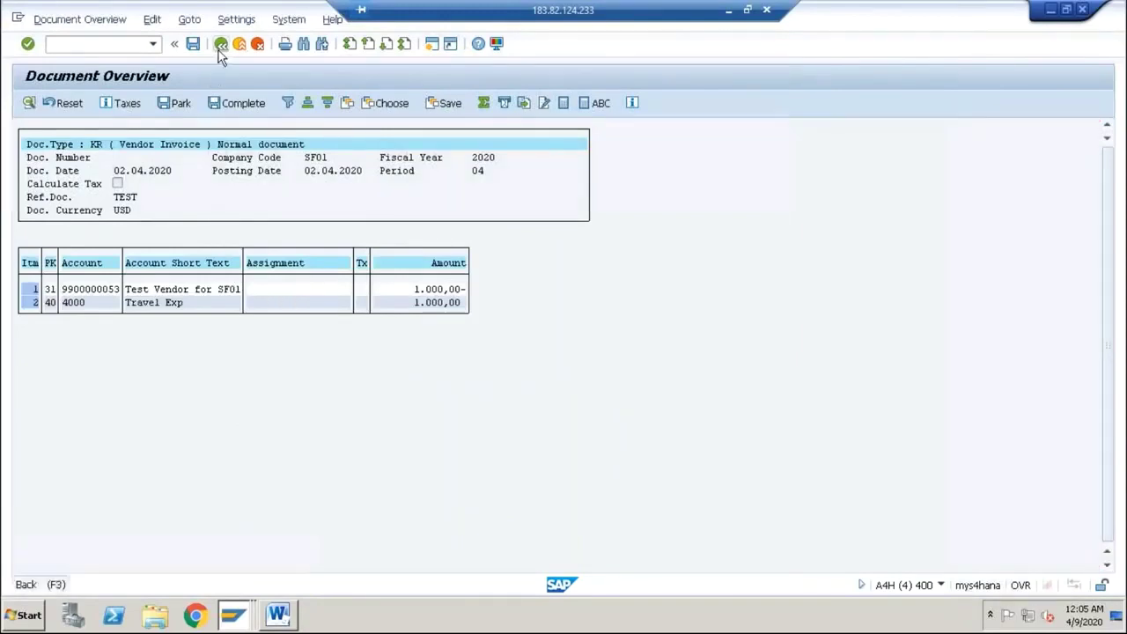
left_click(396, 398)
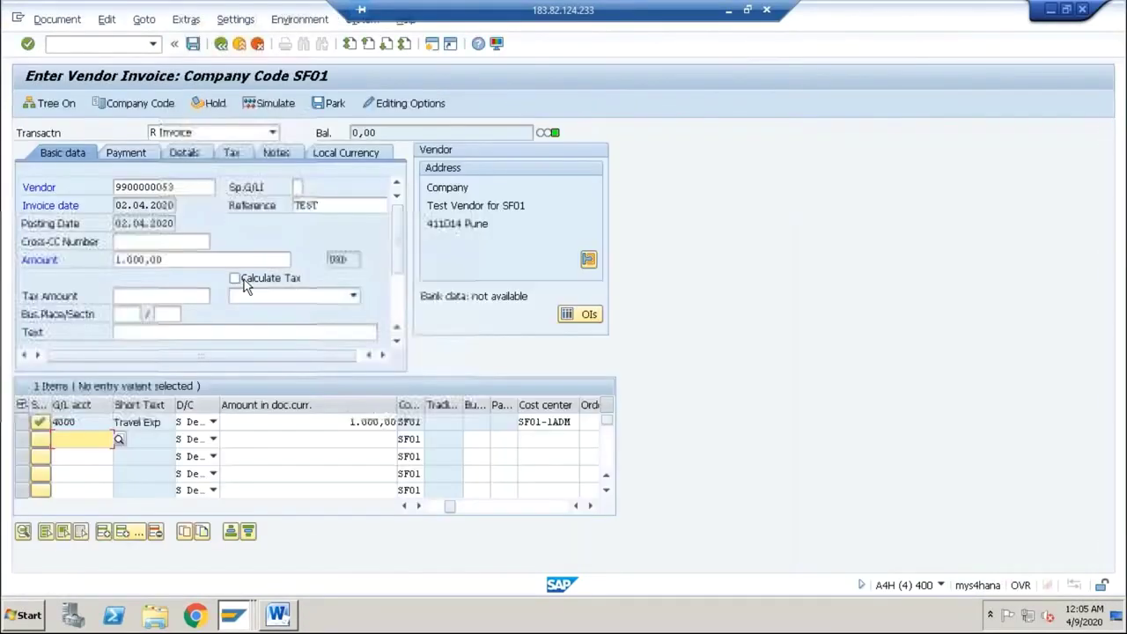
Examine the invoice's local currency details: exchange rate, USD amount and translated INR amount.
left_click(339, 155)
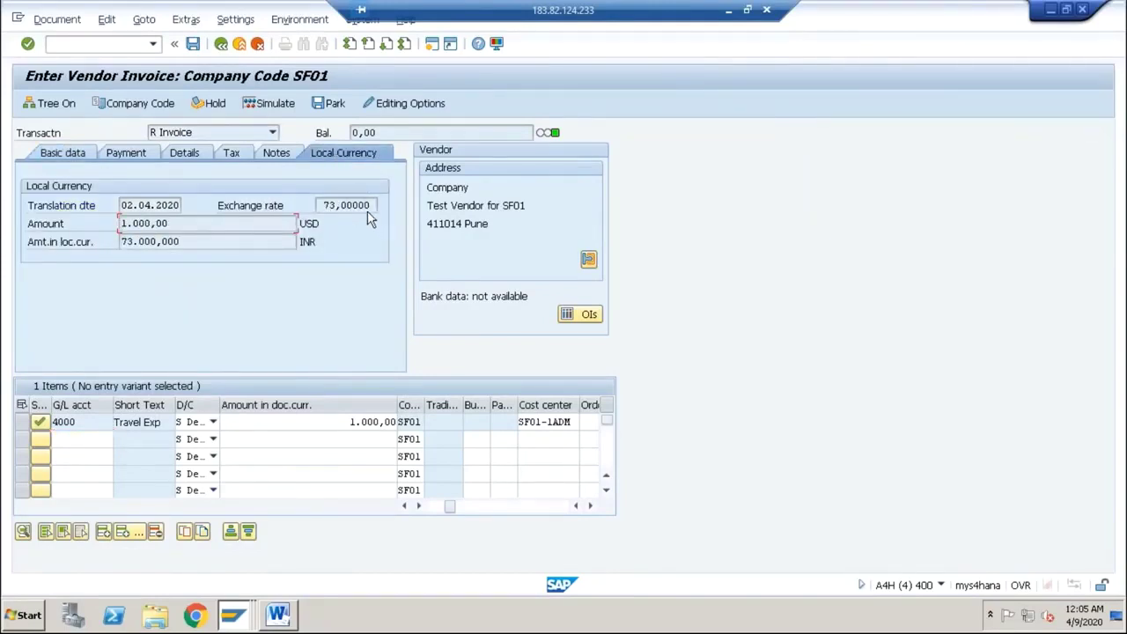
left_click_drag(324, 206, 370, 205)
left_click(194, 226)
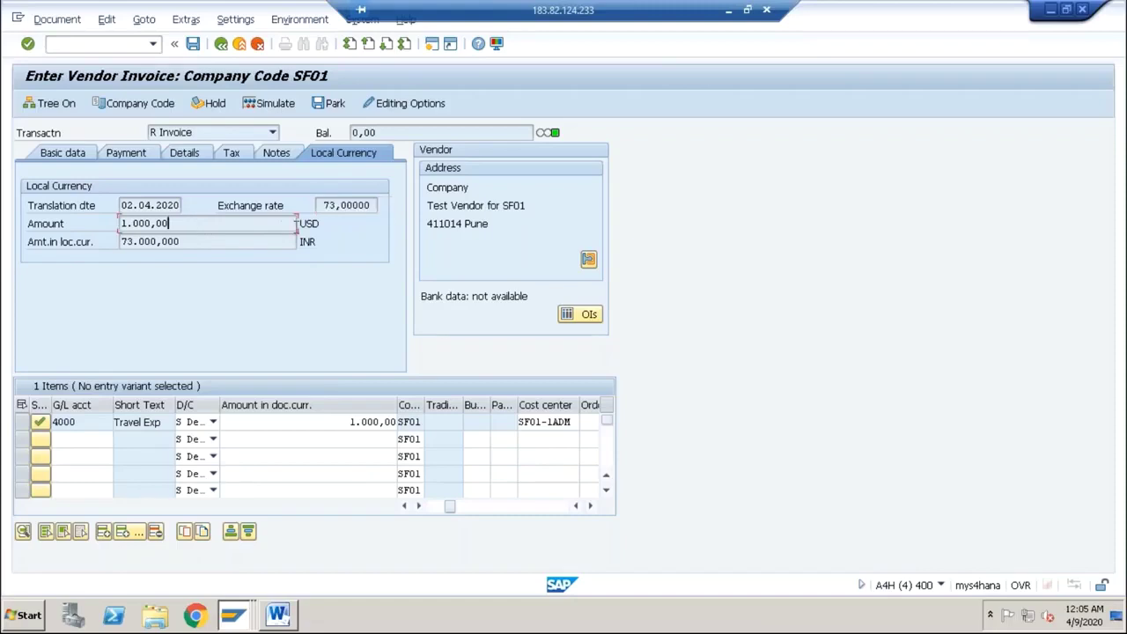
left_click(209, 245)
left_click_drag(181, 241, 117, 243)
left_click(149, 257)
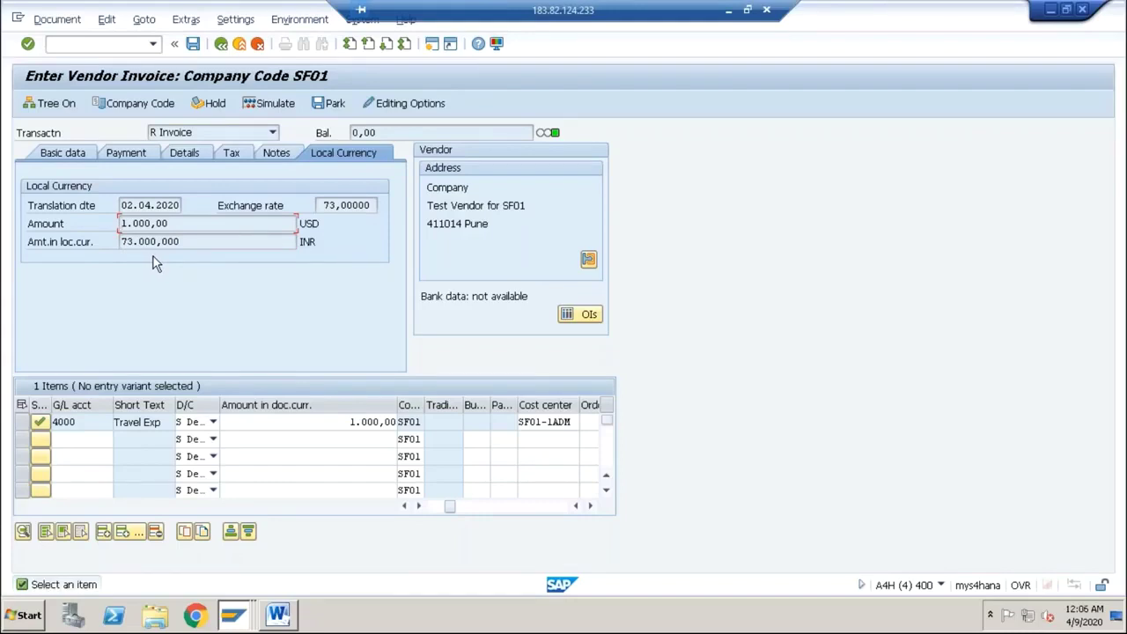
left_click(184, 223)
left_click(189, 242)
Post the vendor invoice and open the vendor line item display with transaction FBL1N.
left_click(193, 43)
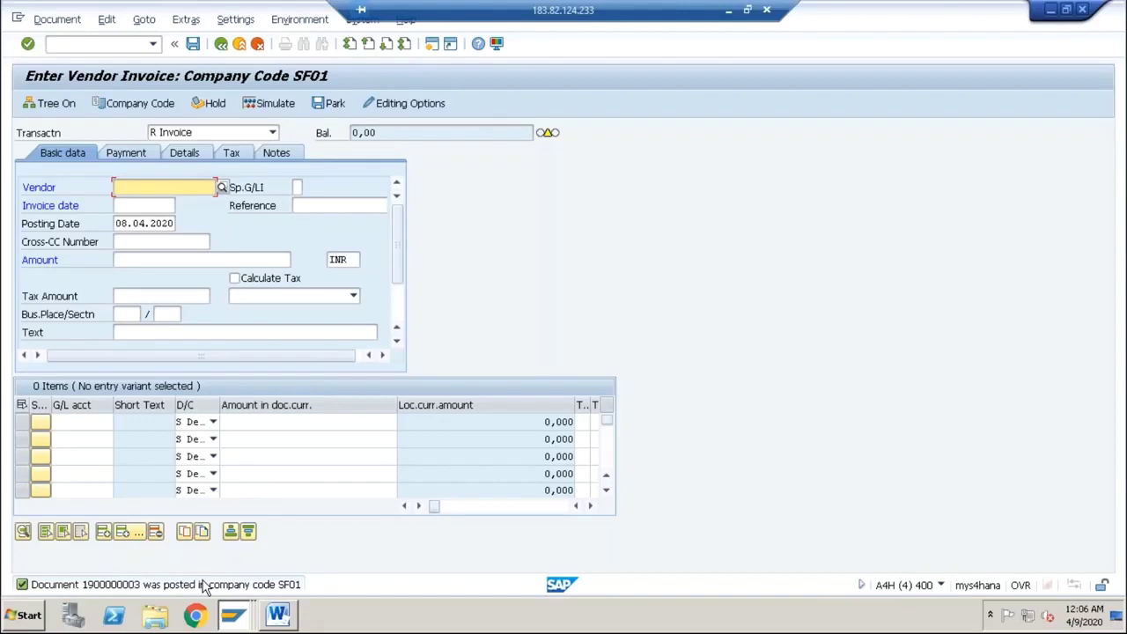
left_click(94, 44)
type("/nfb")
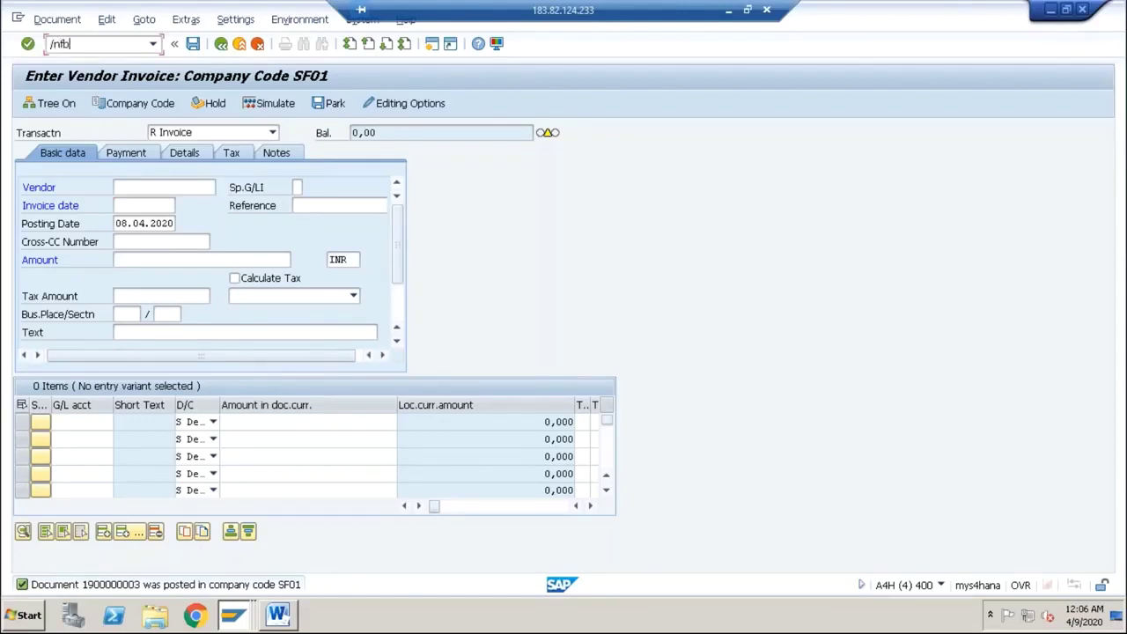
type("l1n")
key("Return")
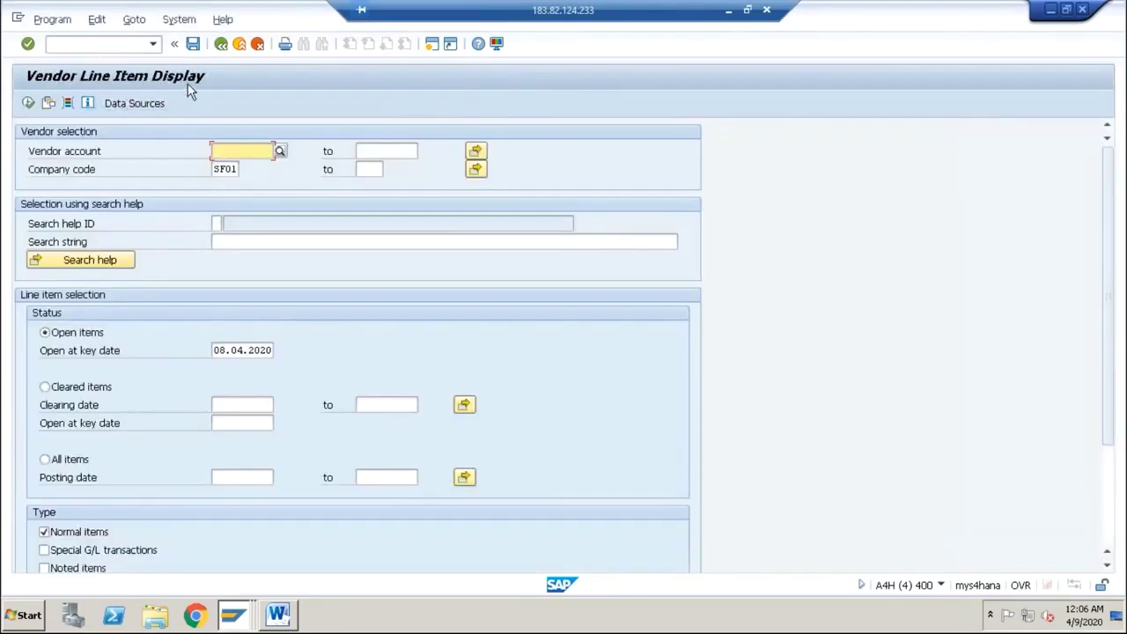
List the test vendor's open items in company code SF01 at key date 08.04.2020.
left_click(279, 152)
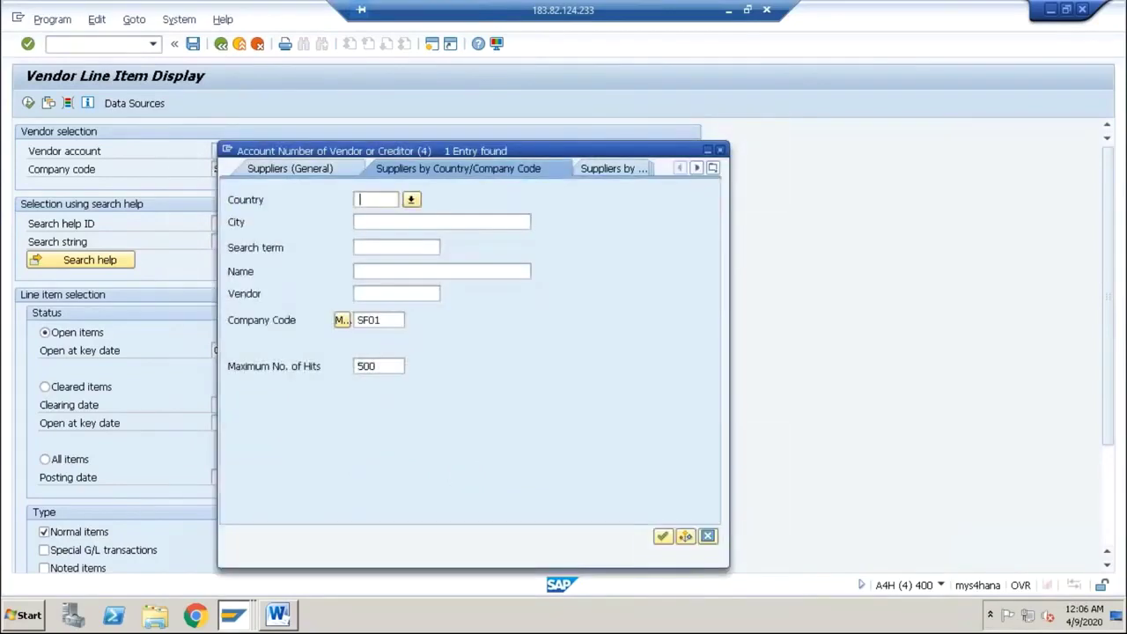
key("Return")
double_click(258, 104)
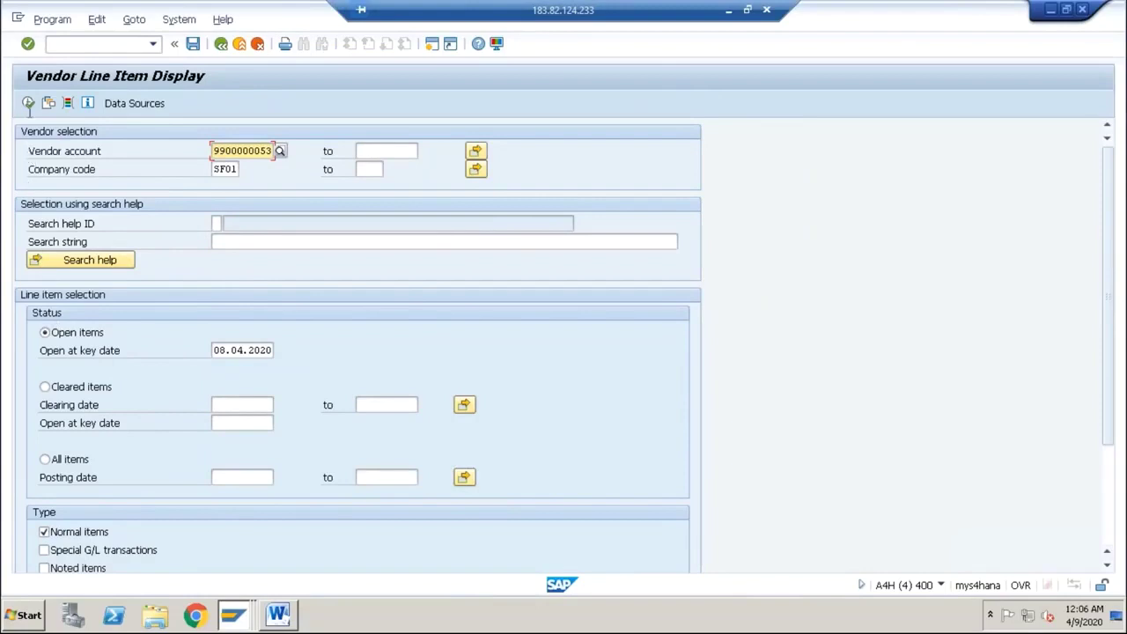
left_click(251, 353)
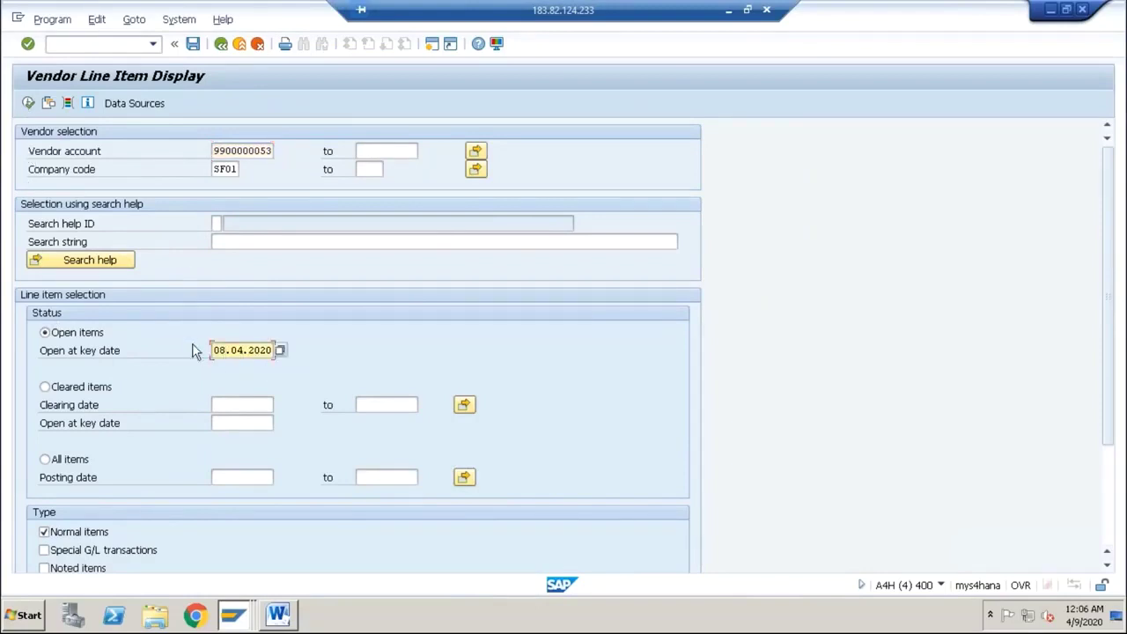
left_click(28, 103)
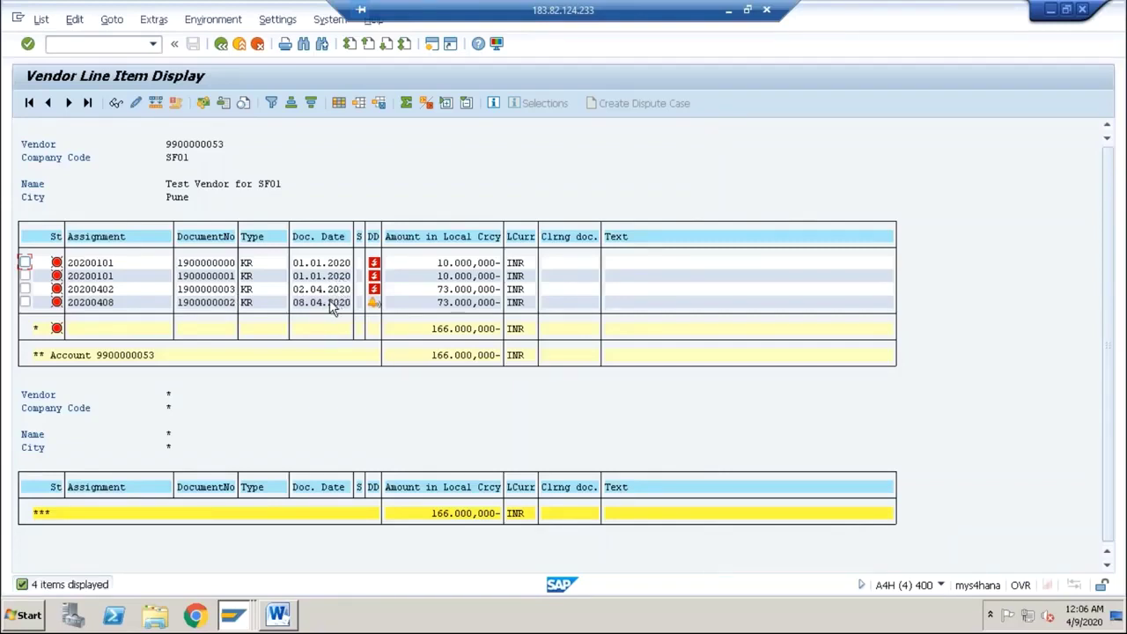
Check the document number, document date and local currency amount of the invoice dated 02.04.2020.
left_click(220, 290)
left_click(307, 291)
left_click(445, 291)
Switch to the exchange rate entries and start a new row with rate type M valid from 30.04.2020.
mouse_move(244, 621)
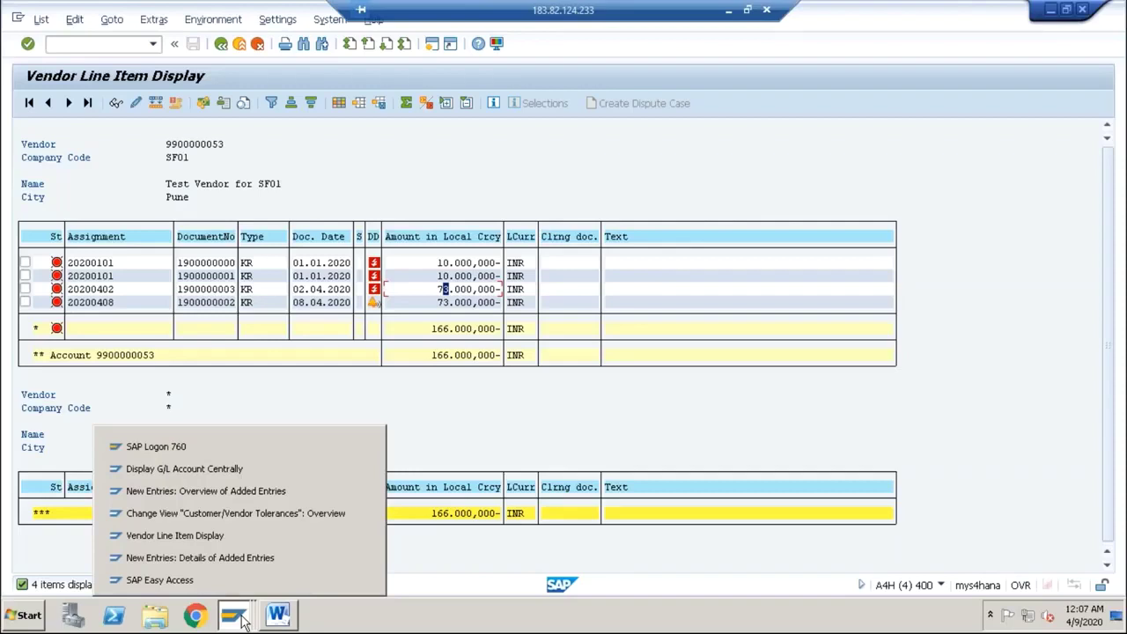
left_click(243, 491)
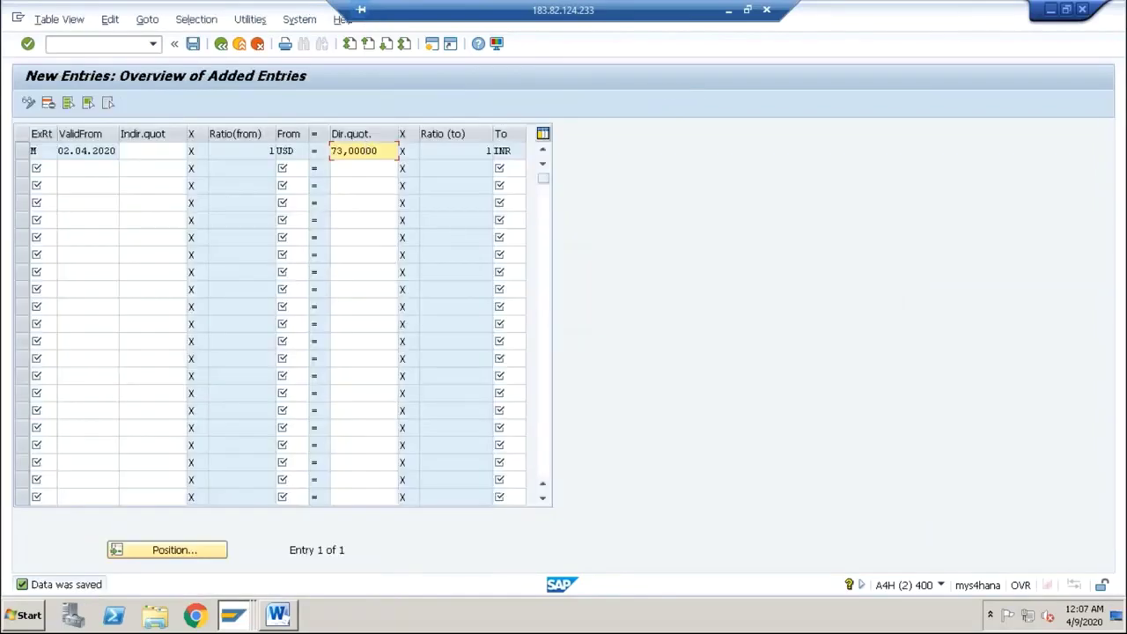
left_click(44, 169)
type("M")
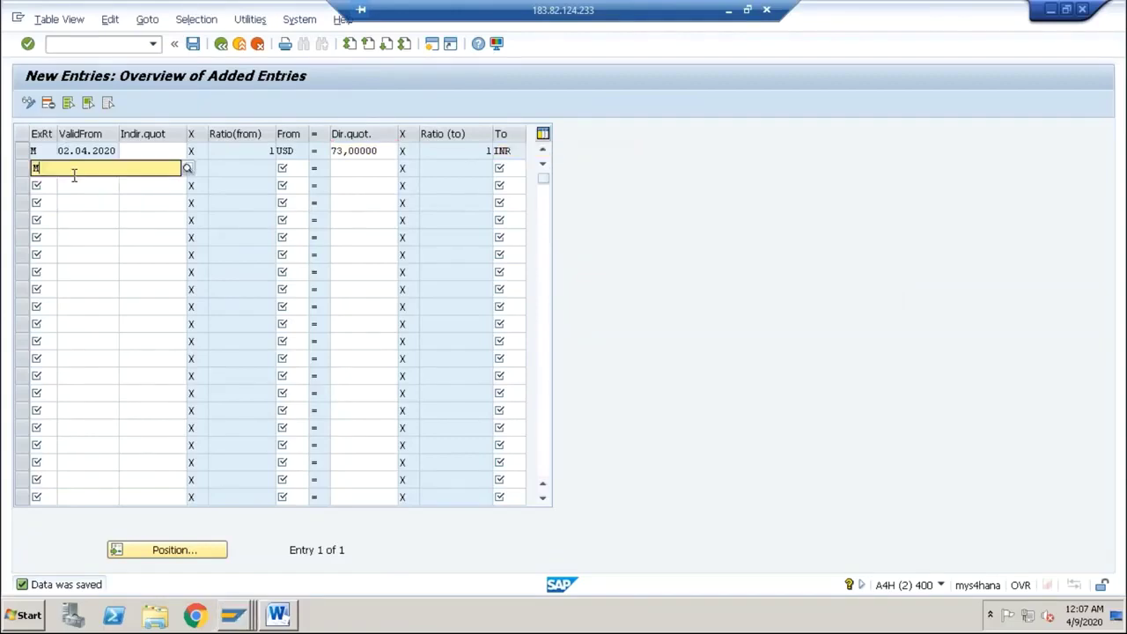
key("Tab")
type("30")
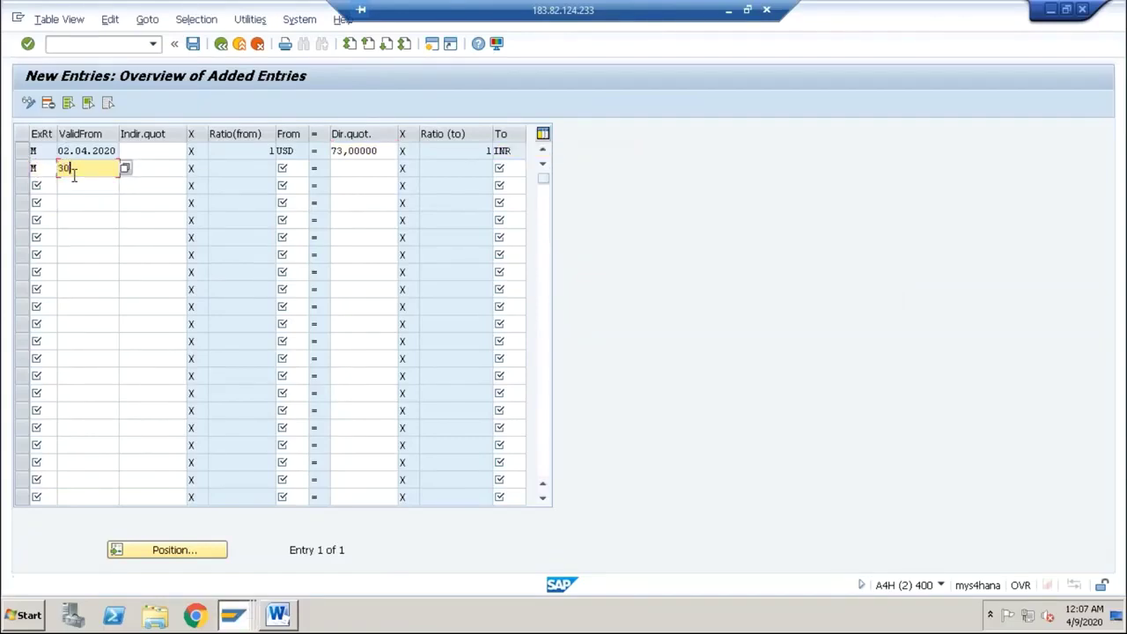
type(".04.2020")
key("Tab")
key("Tab")
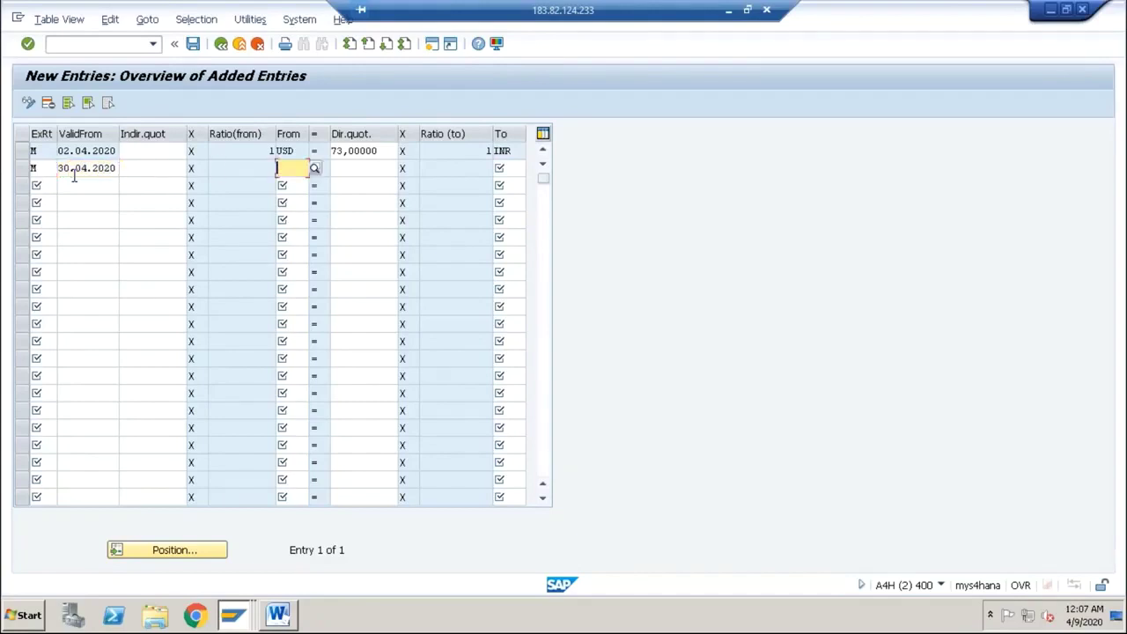
Complete the 30.04.2020 rate as USD to INR with direct quotation 70 and save the entries.
type("USD")
key("Tab")
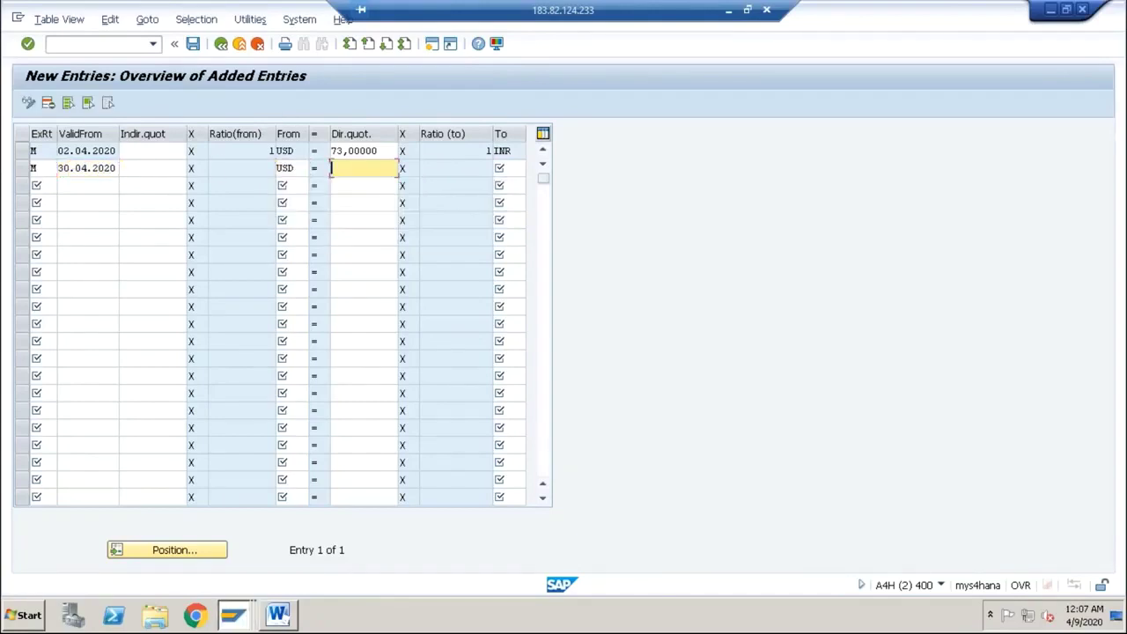
type("70")
key("Tab")
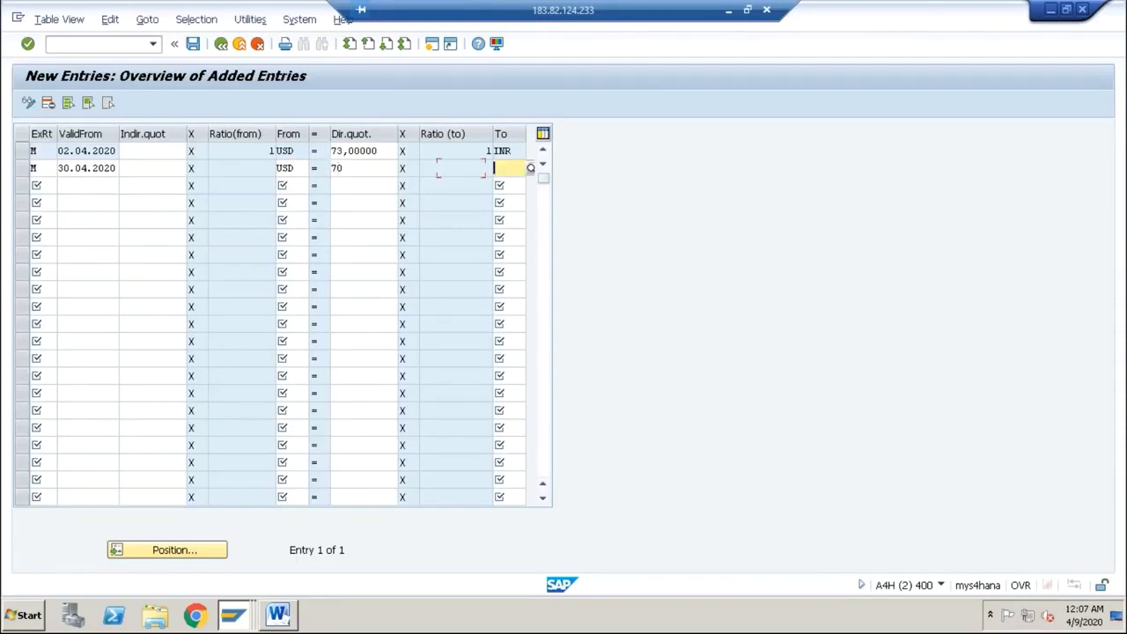
type("INR")
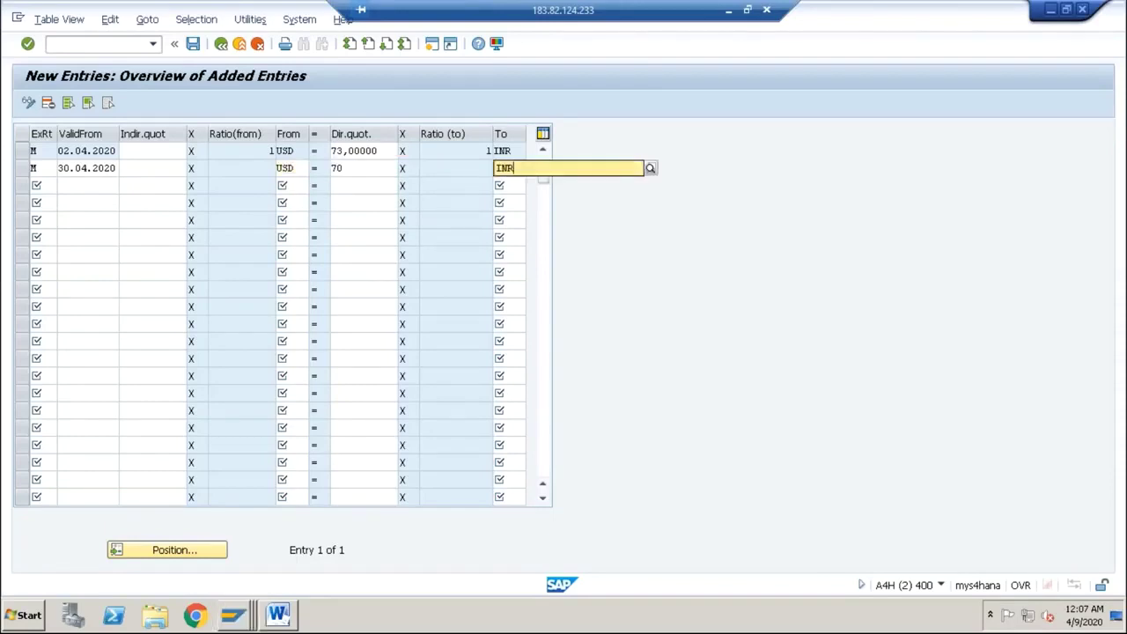
key("Return")
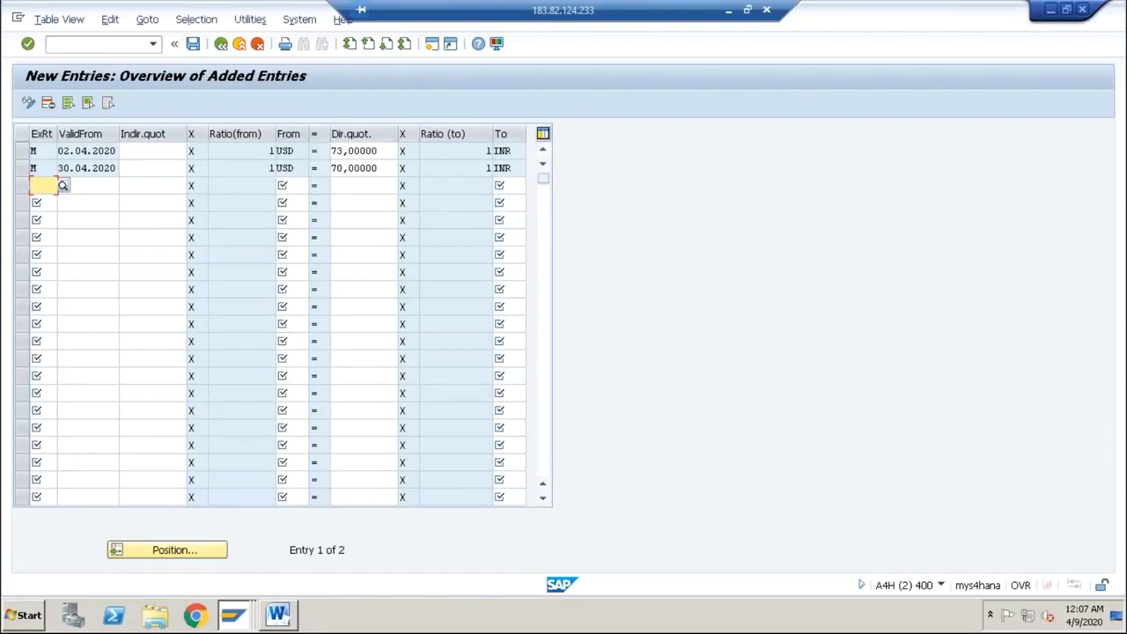
left_click(193, 43)
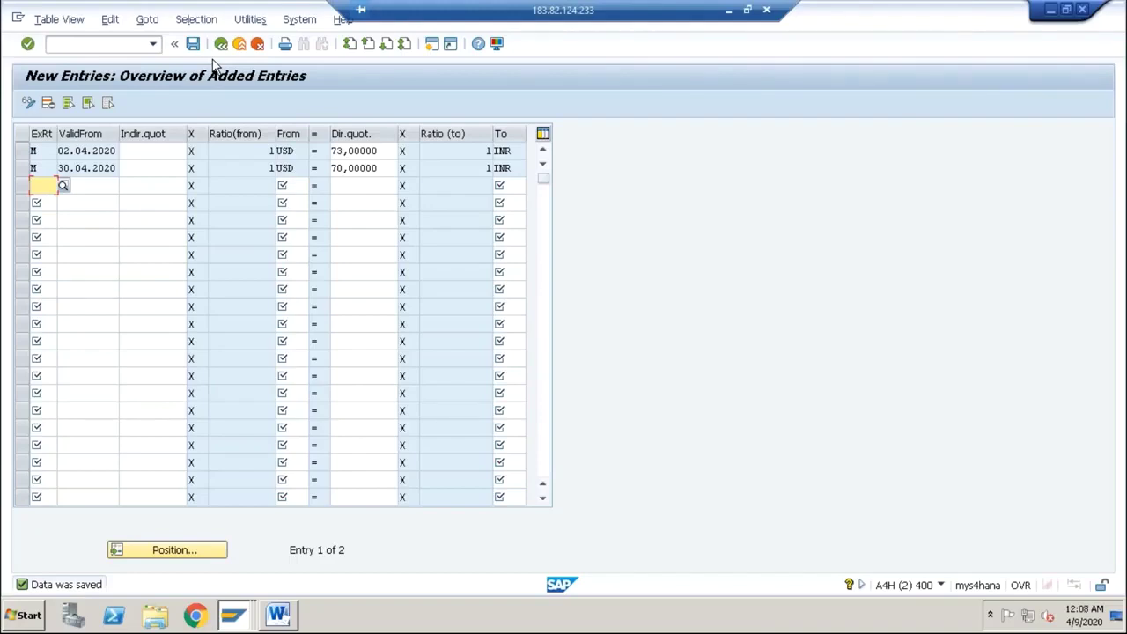
Try to open foreign currency valuation with transaction FAGL_FC_VAL.
left_click(51, 43)
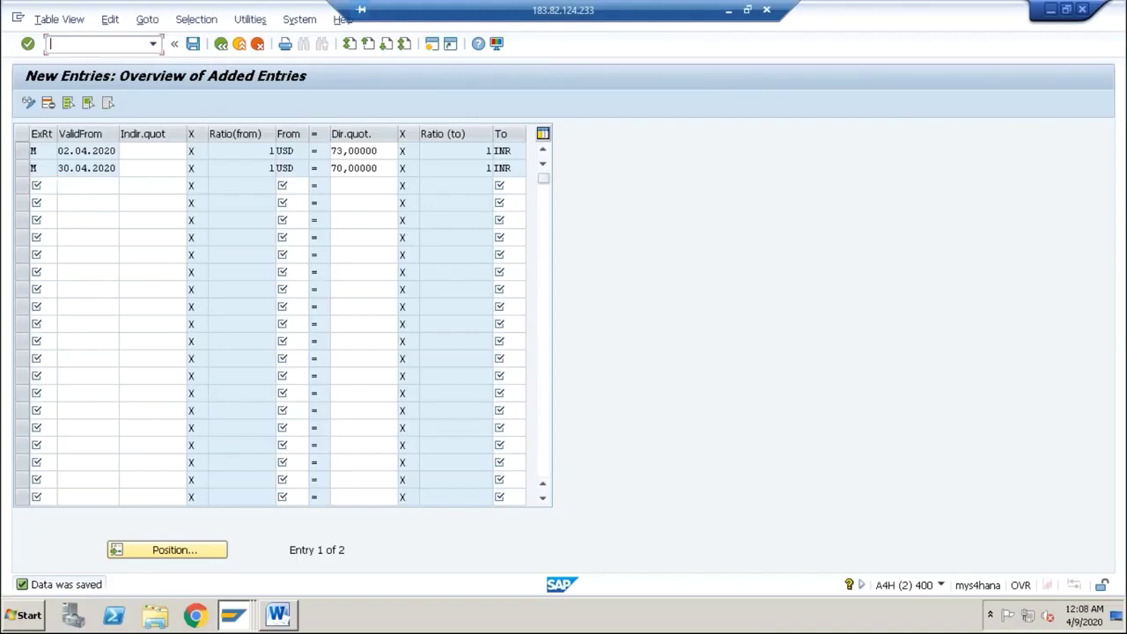
type("/nfagl_fc_val")
key("Return")
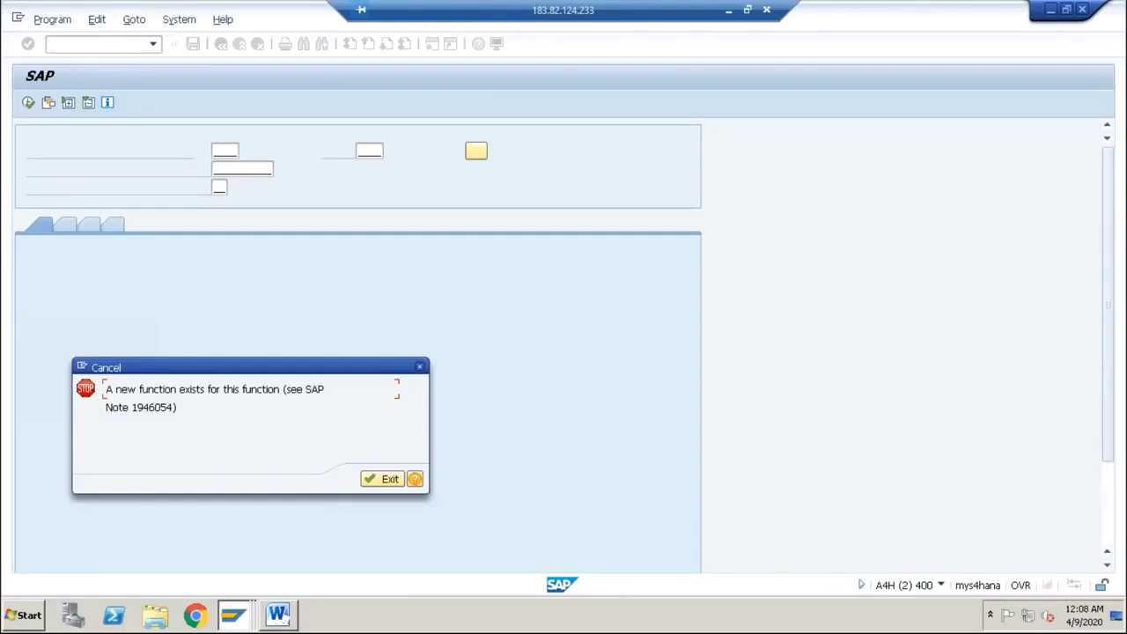
left_click(378, 478)
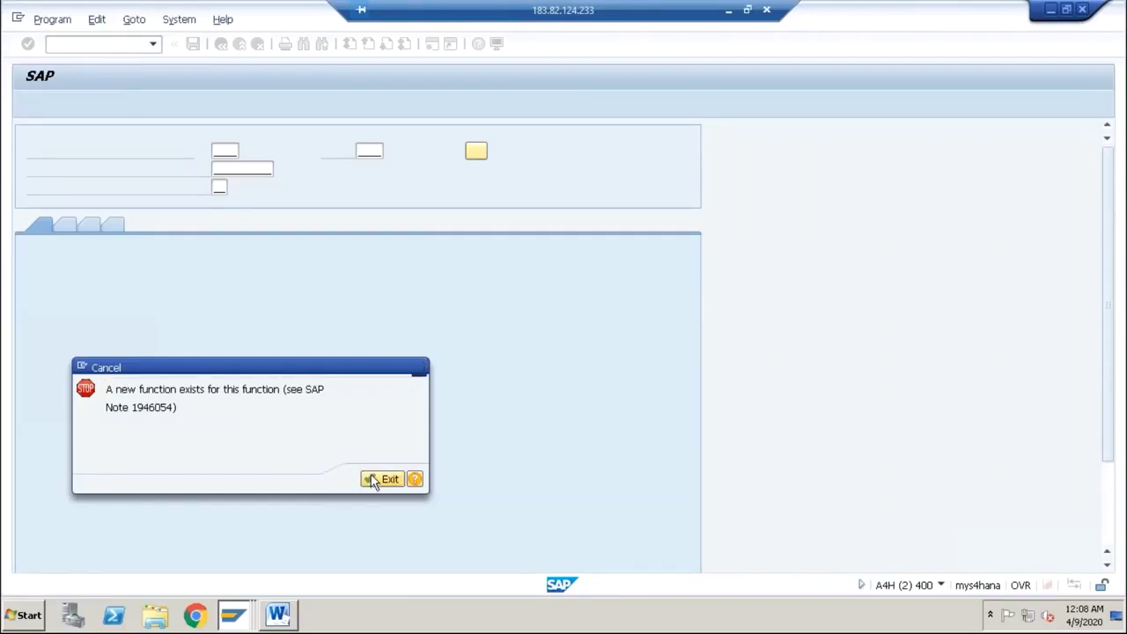
Open the Foreign Currency Valuation program with transaction FAGL_FCV.
type("fa")
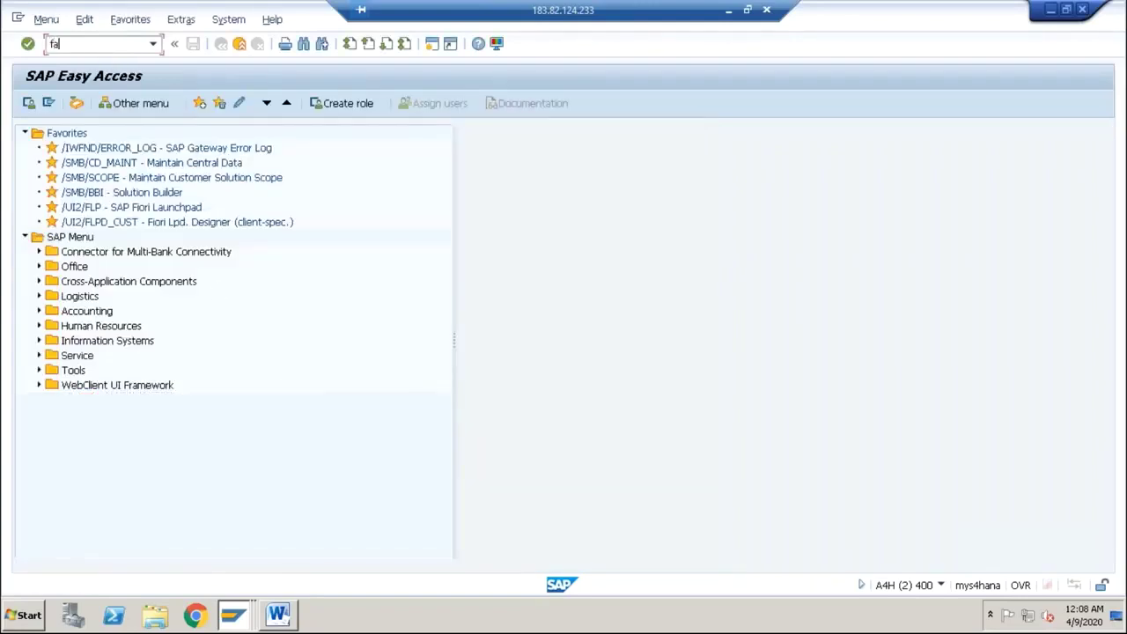
type("gl_fcv")
key("Return")
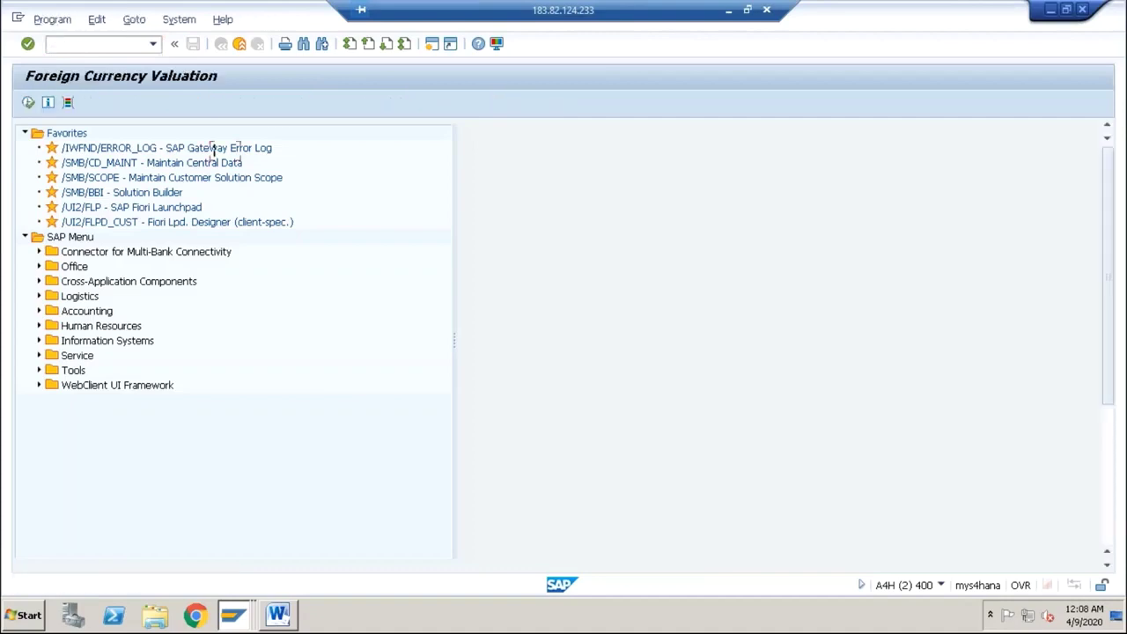
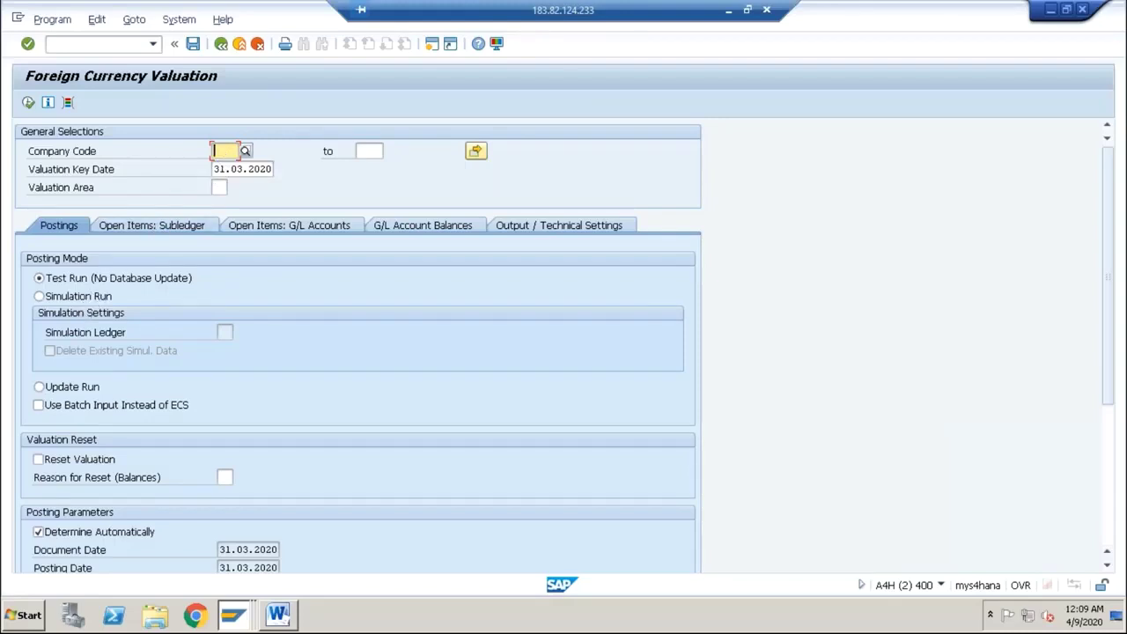
Set the general selections to company code SF01, valuation key date 30.04.2020 and valuation area US.
type("sf01")
key("Tab")
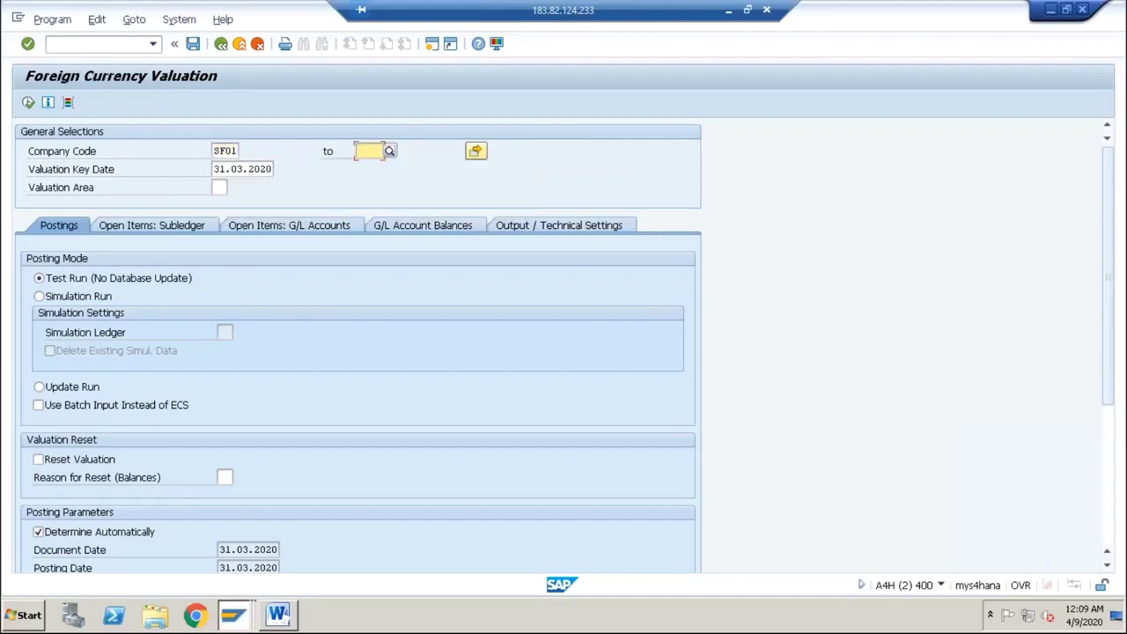
key("Tab")
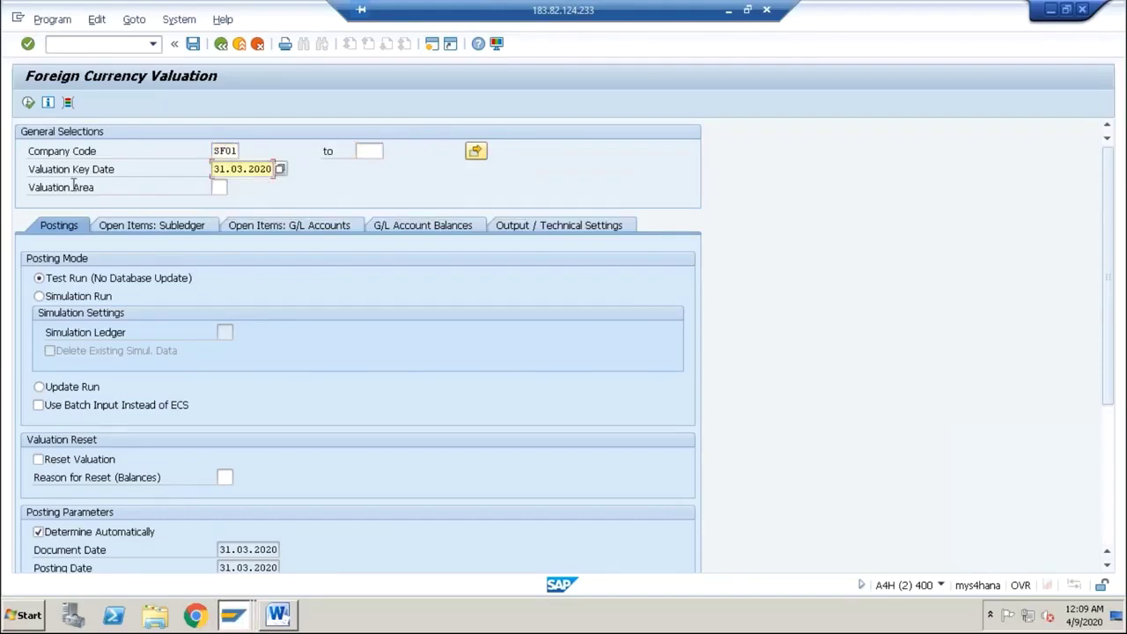
double_click(228, 175)
type("30")
type(".04")
type("2020")
left_click(217, 188)
left_click(233, 188)
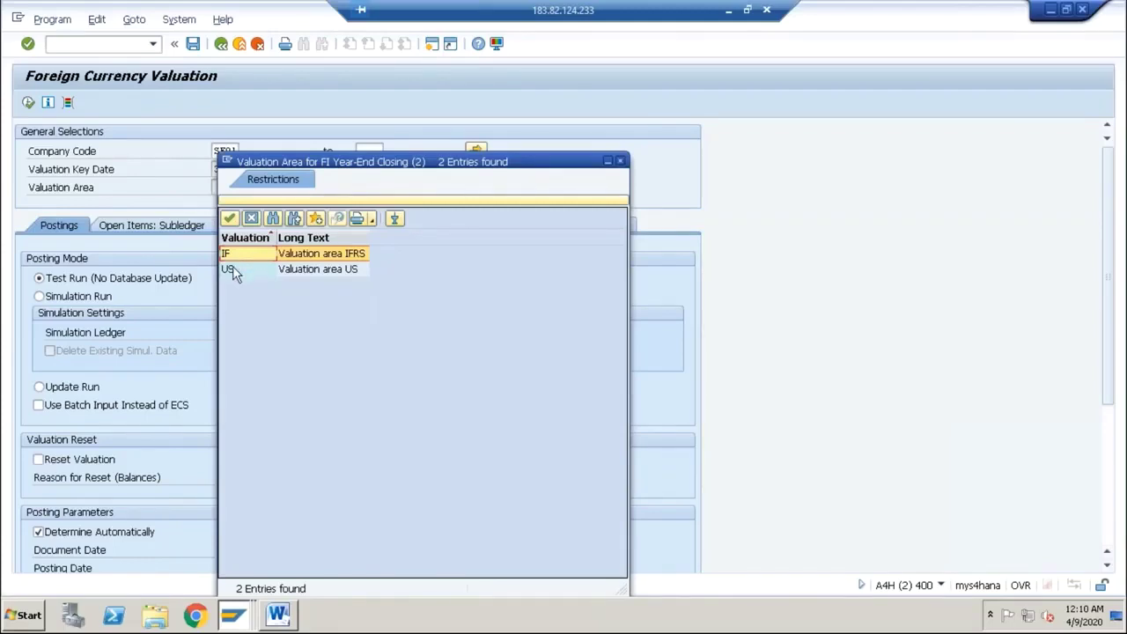
double_click(233, 270)
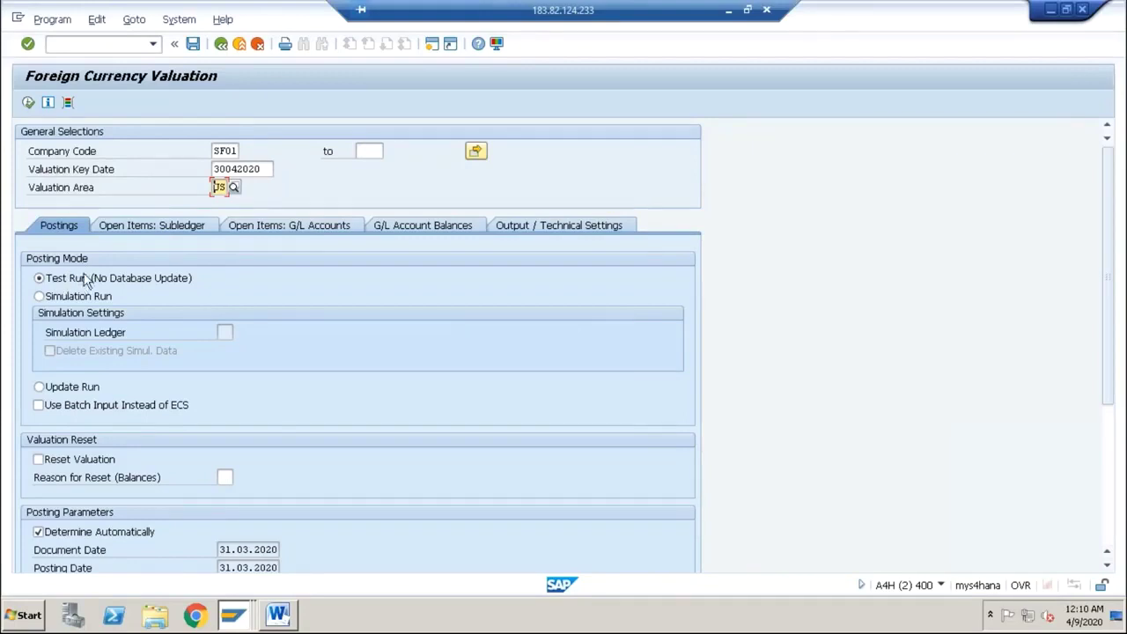
Review the selection options for subledger open items, G/L account open items and G/L account balances.
left_click(148, 224)
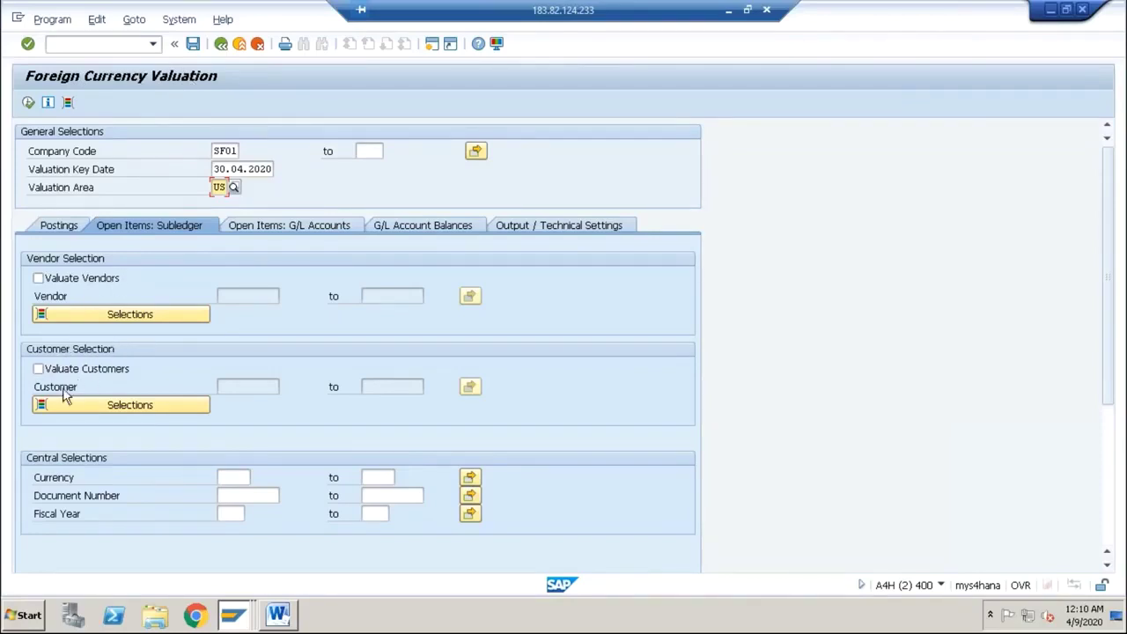
left_click(282, 228)
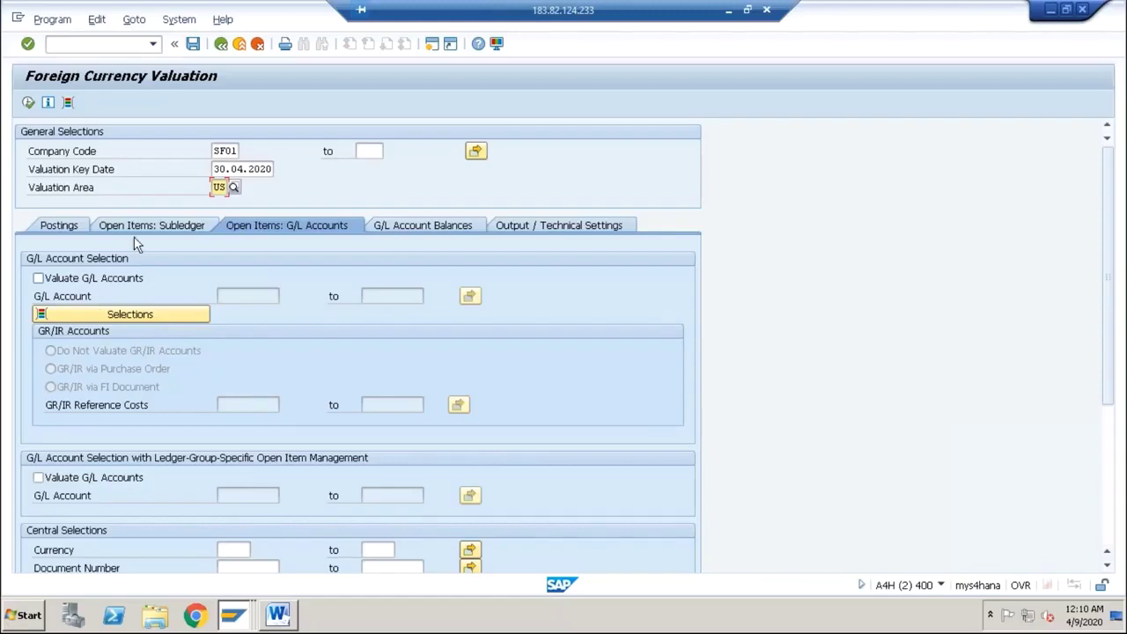
left_click(396, 231)
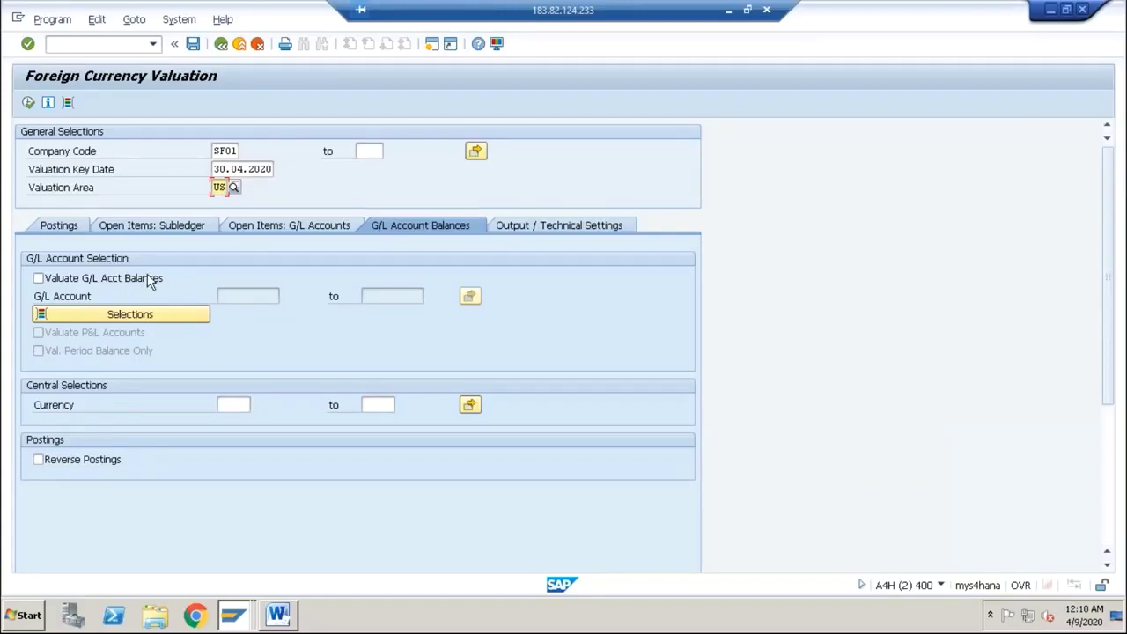
Enable valuation of vendors only for the subledger open items, with the vendor range from 1 to ZZZZZZZZZZ.
left_click(171, 225)
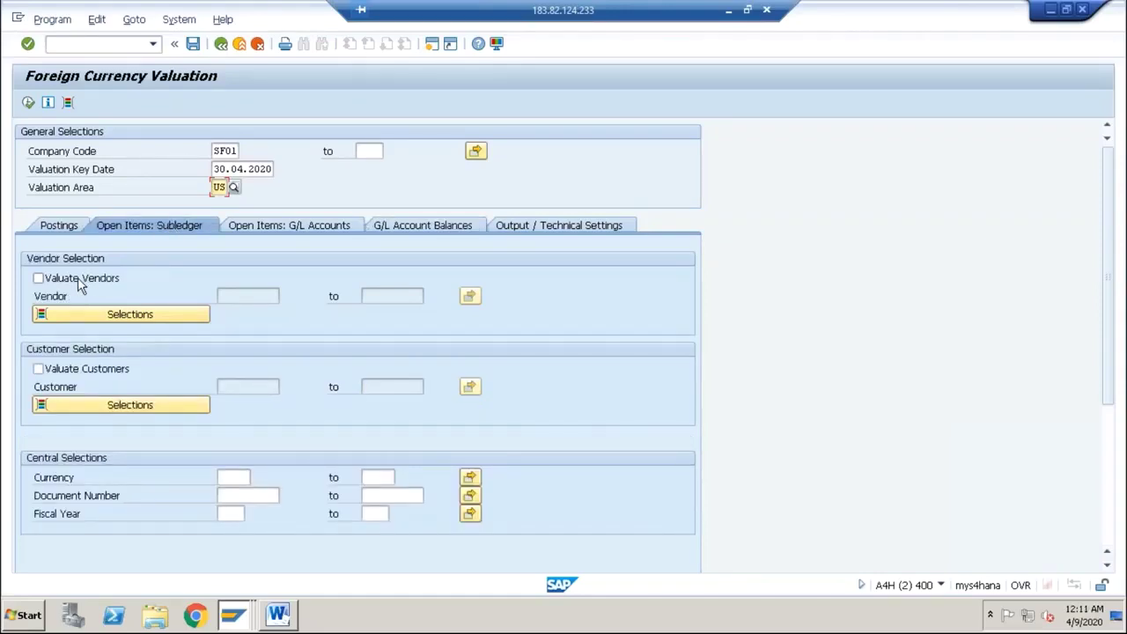
left_click(55, 279)
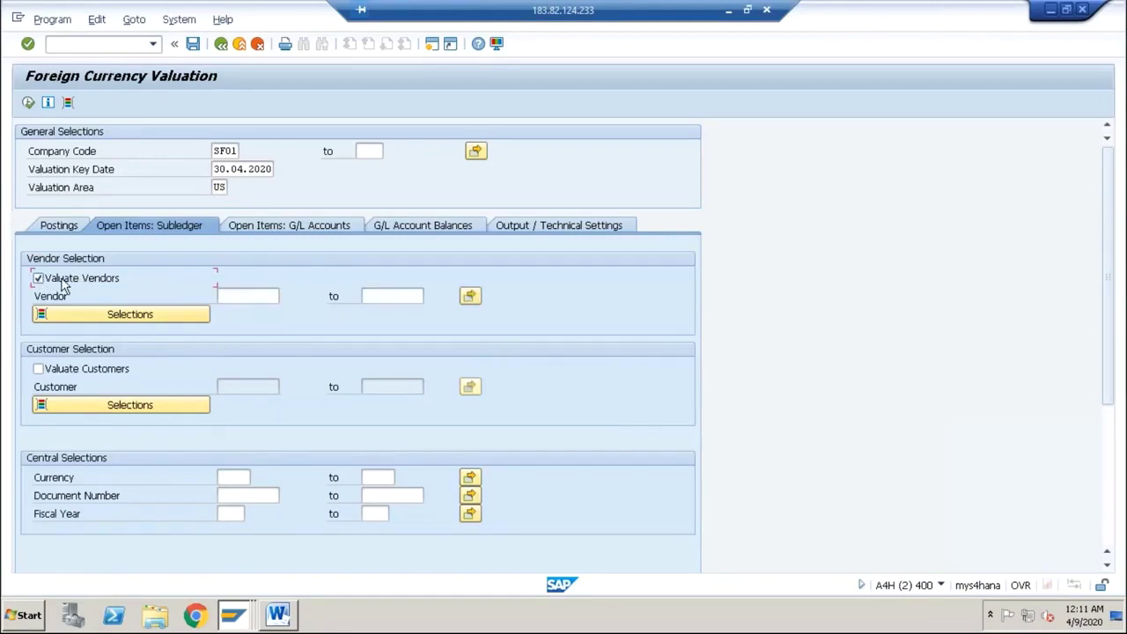
left_click(227, 297)
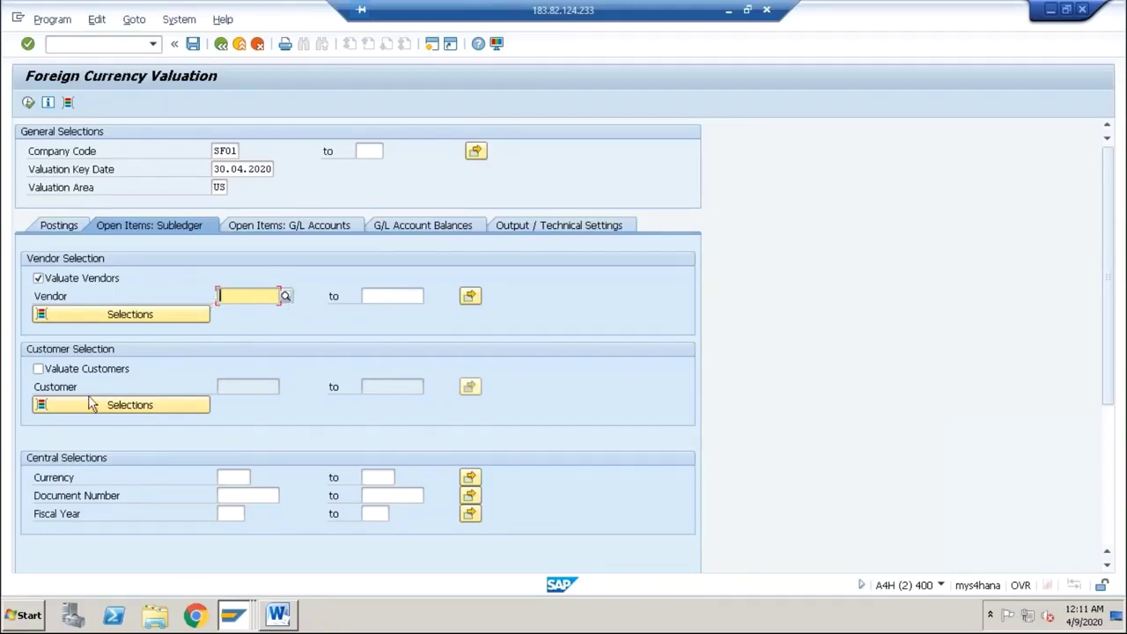
left_click(38, 368)
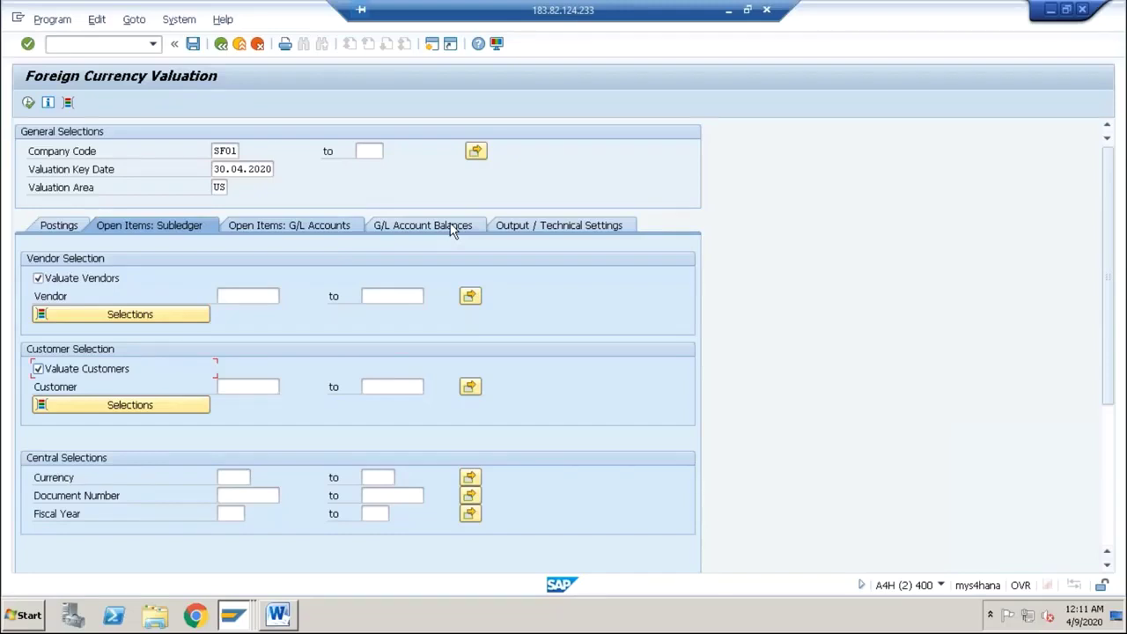
left_click(86, 377)
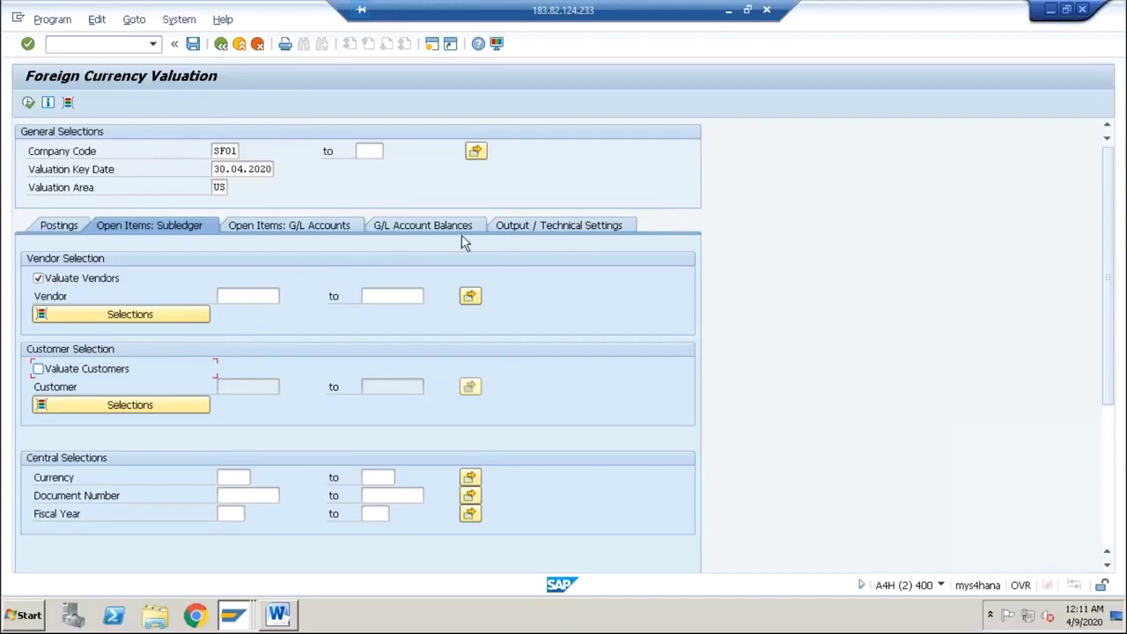
left_click(236, 298)
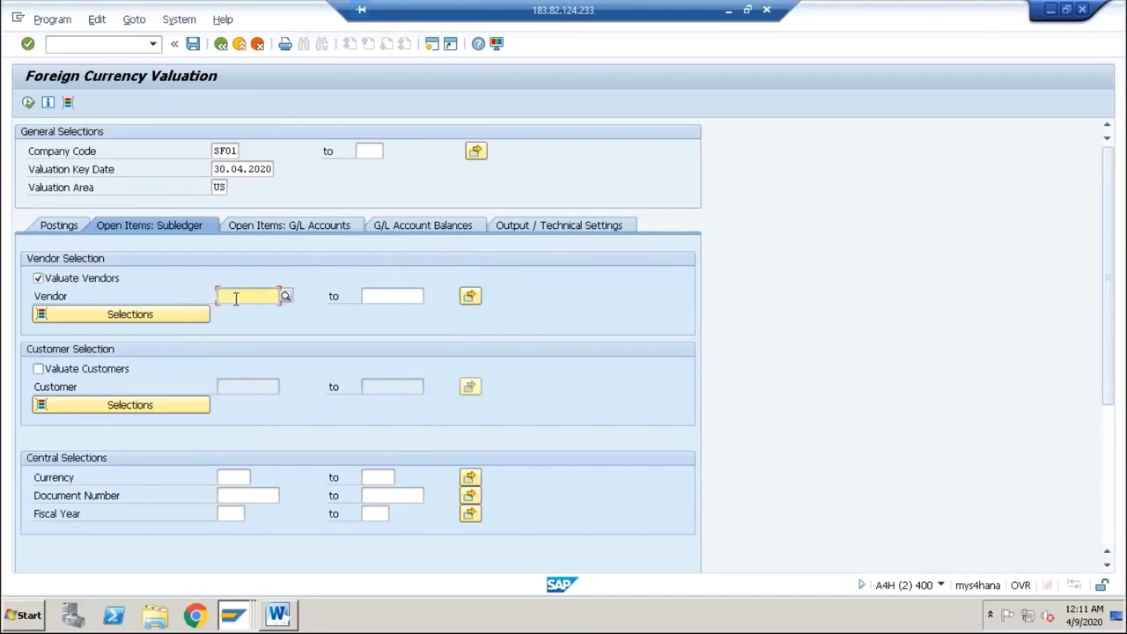
type("1")
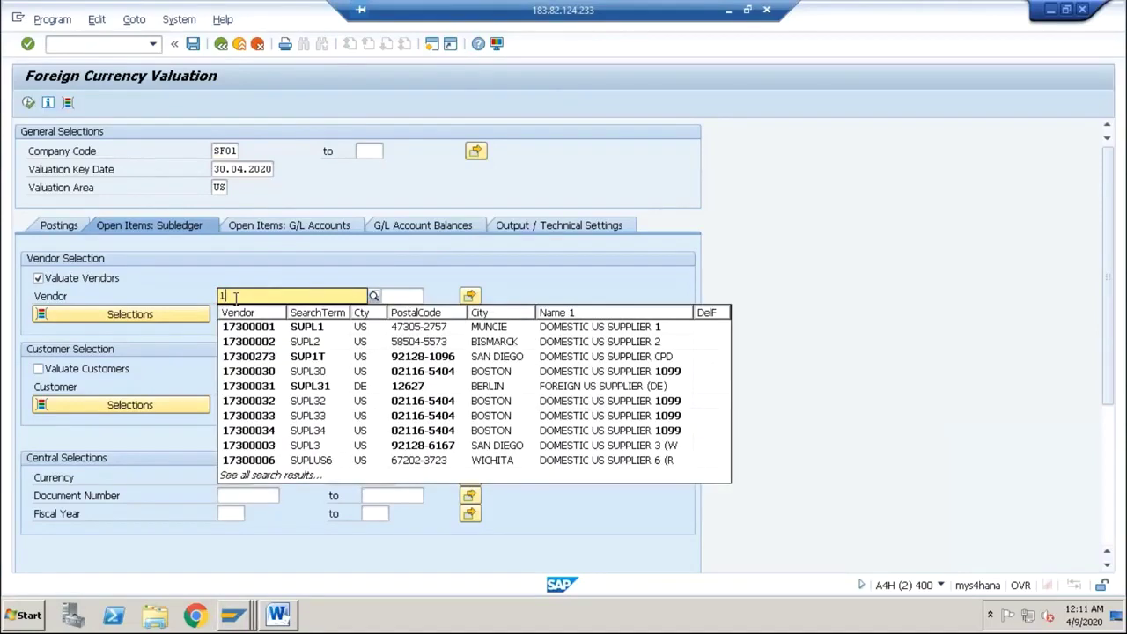
key("Tab")
left_click(238, 295)
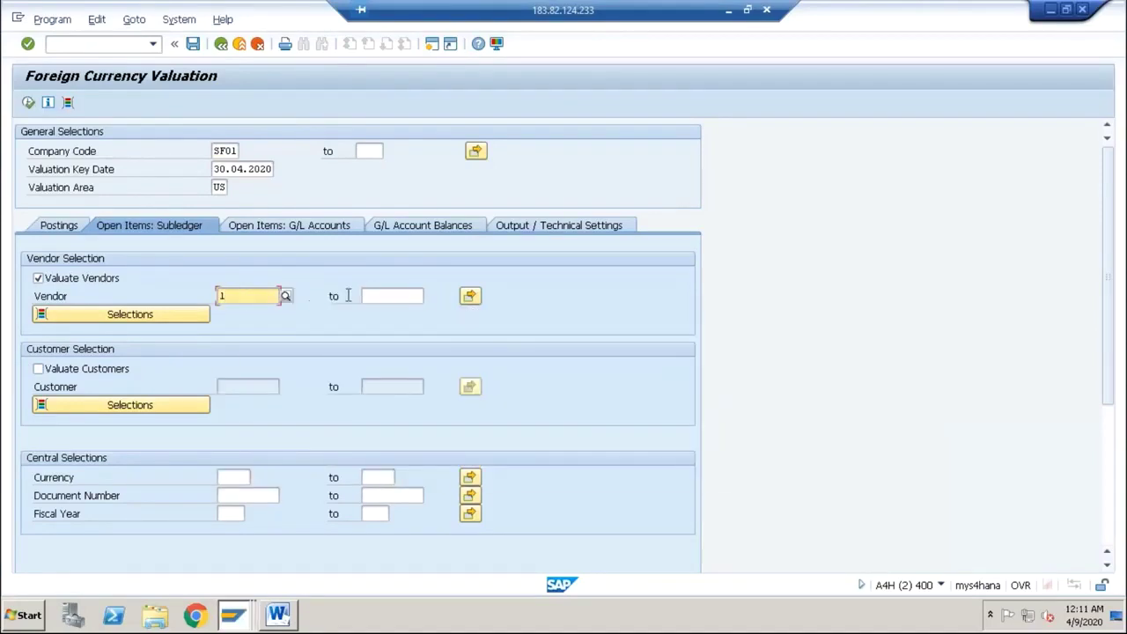
left_click(375, 296)
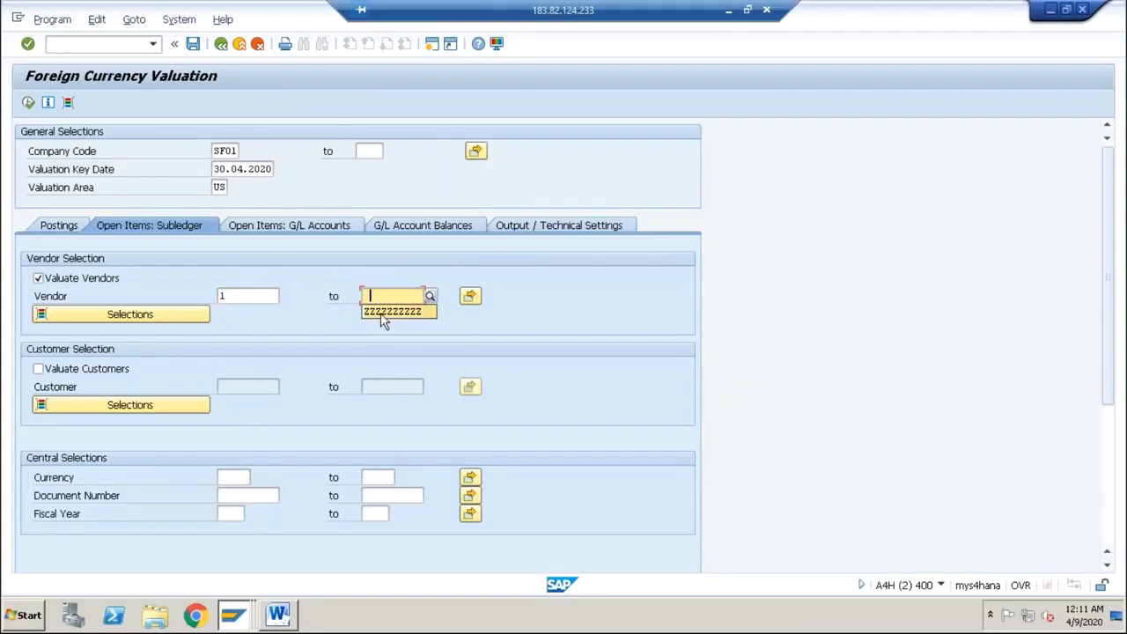
left_click(381, 313)
Execute the valuation as a test run and check the invoice's local currency amount, revaluation rate and amount posted.
left_click(61, 231)
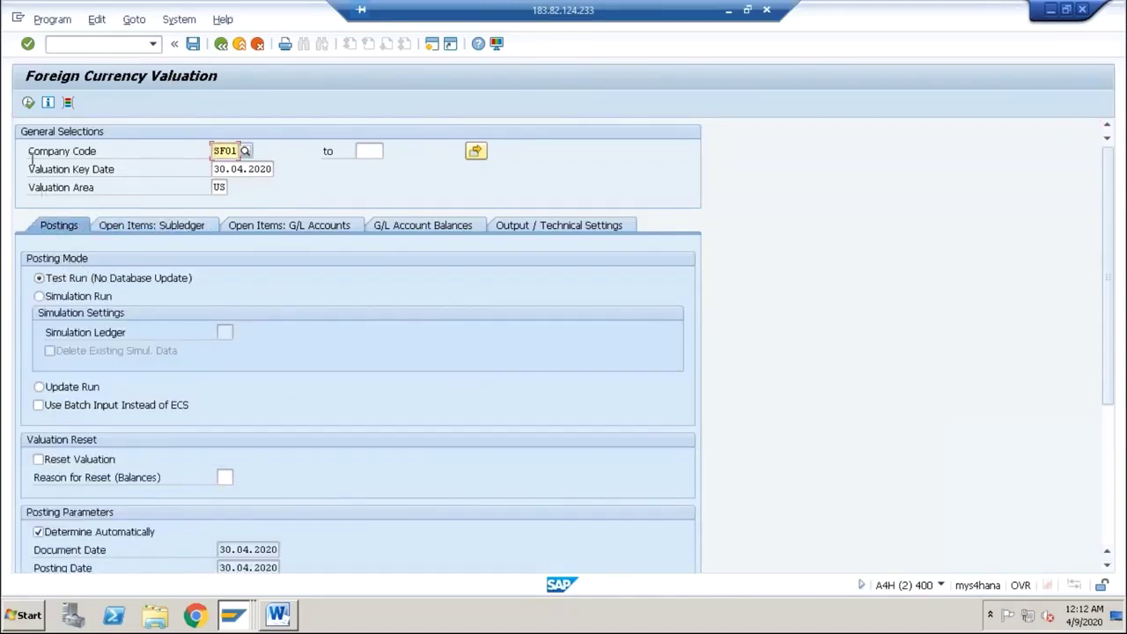
left_click(28, 103)
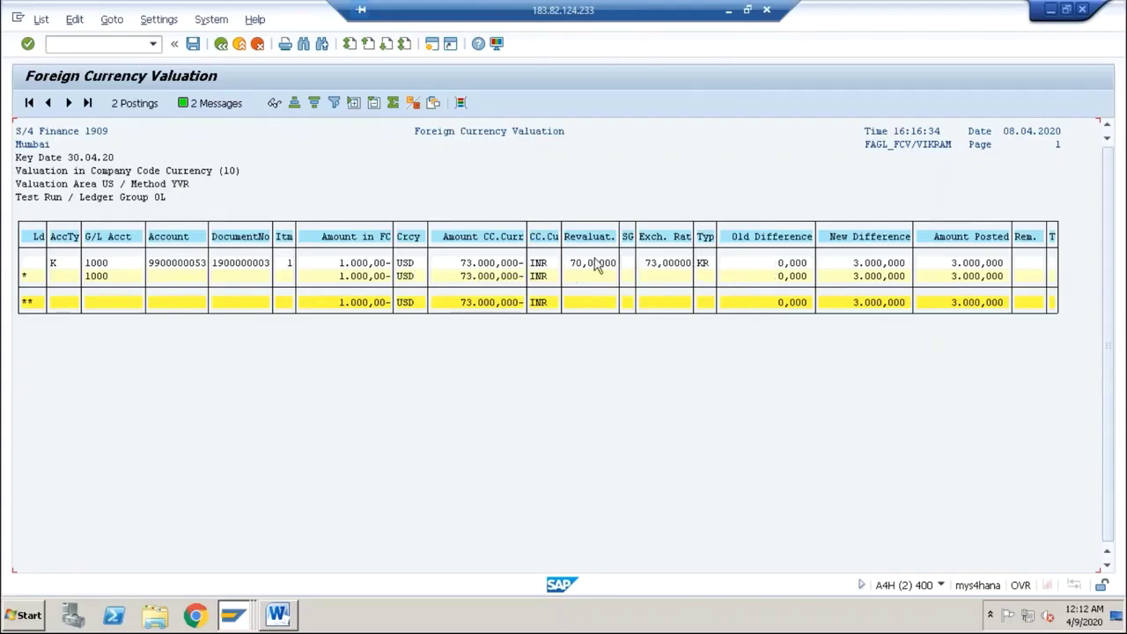
left_click(482, 264)
left_click(590, 266)
left_click(956, 273)
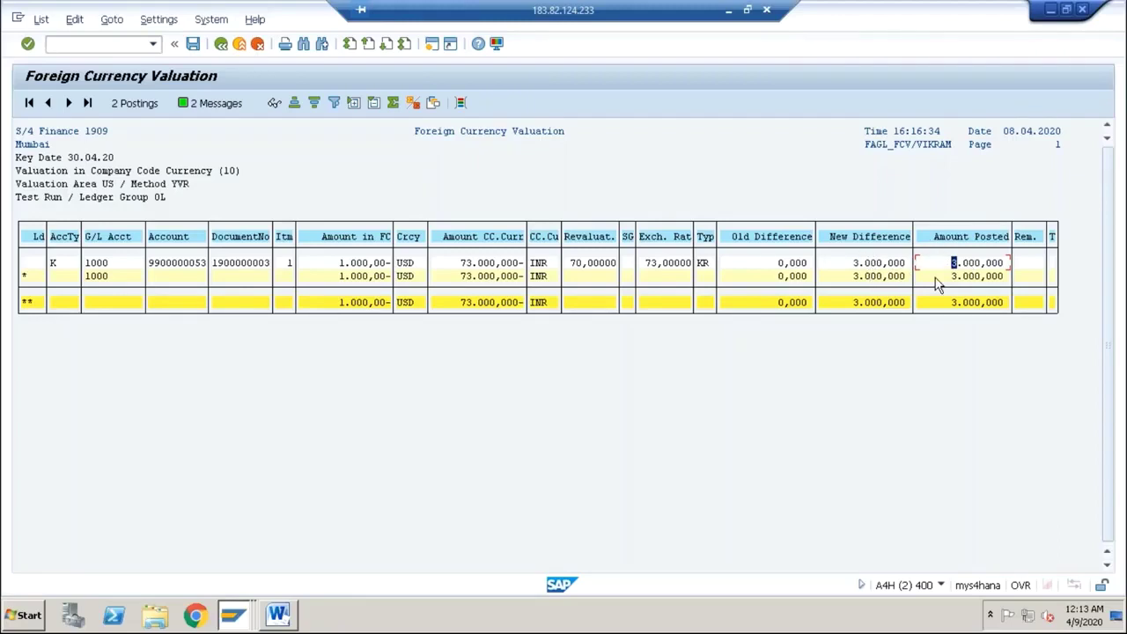
Examine the test run's posting proposal, checking the accounts in the FC Valuation and Reverse posting entries.
left_click(133, 103)
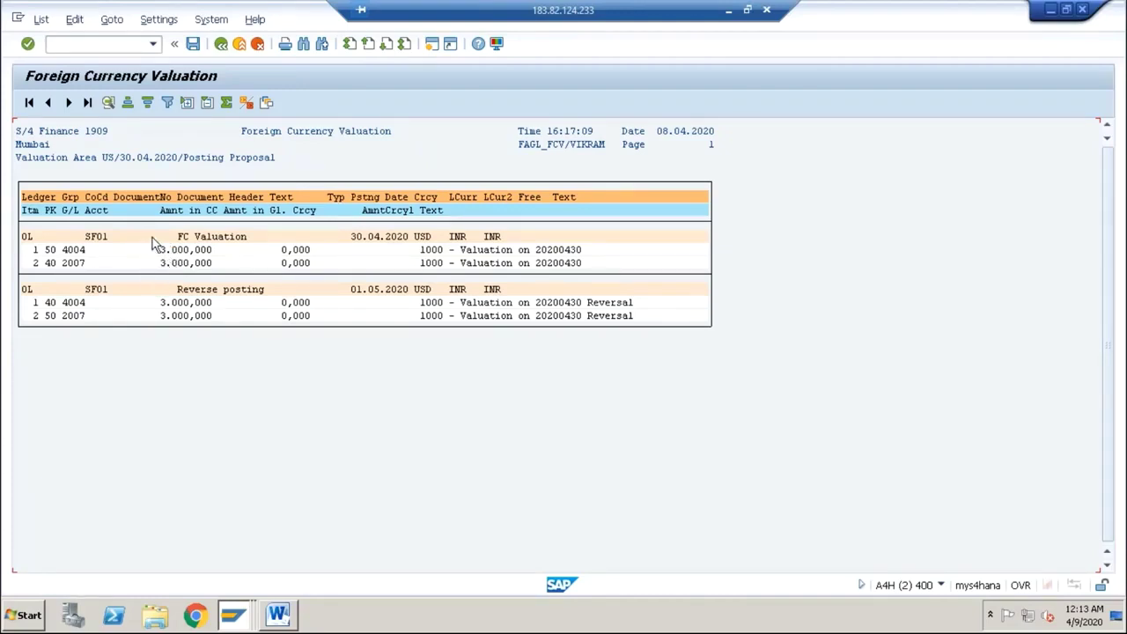
left_click(75, 264)
left_click(74, 252)
left_click(76, 265)
left_click(220, 44)
left_click(220, 44)
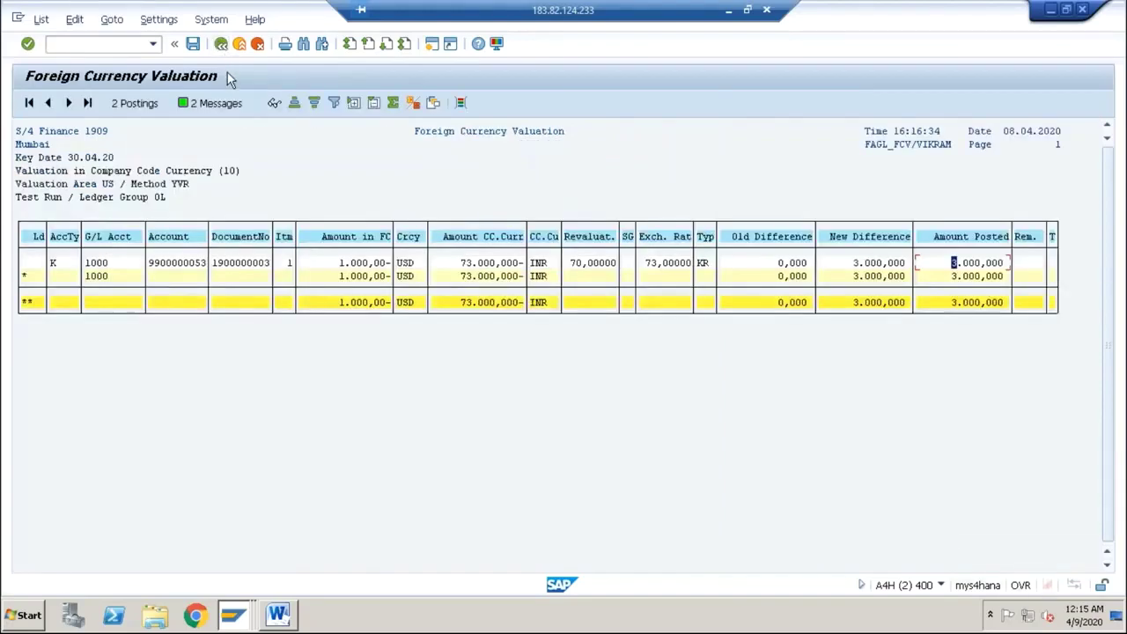
Return to the selection screen, change the posting mode to Update Run and execute the foreign currency valuation.
left_click(221, 44)
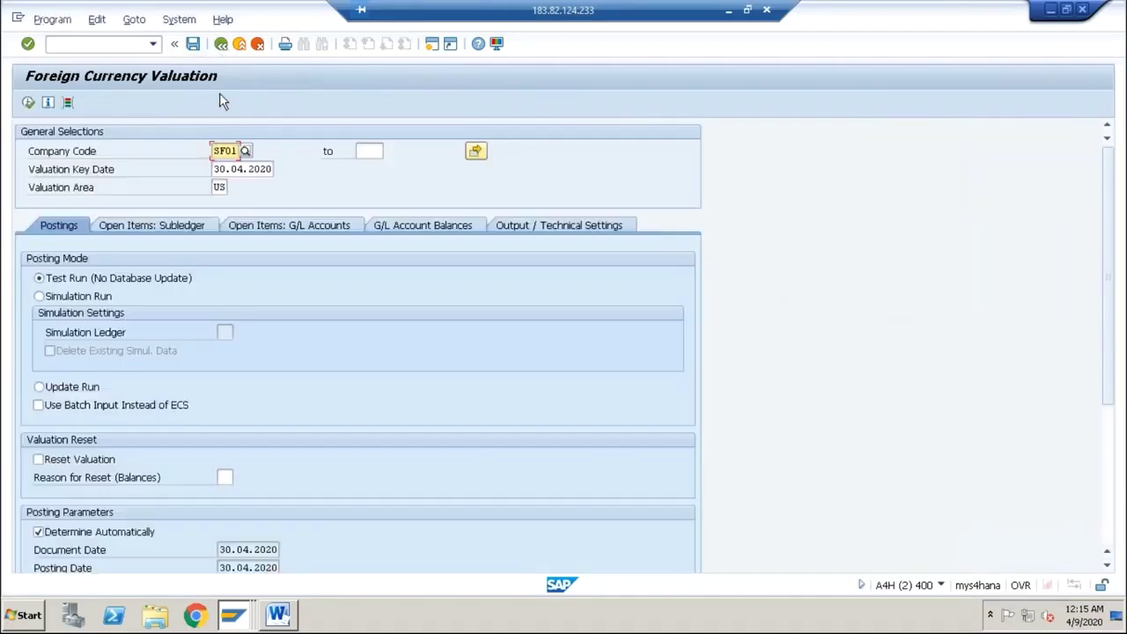
left_click(44, 389)
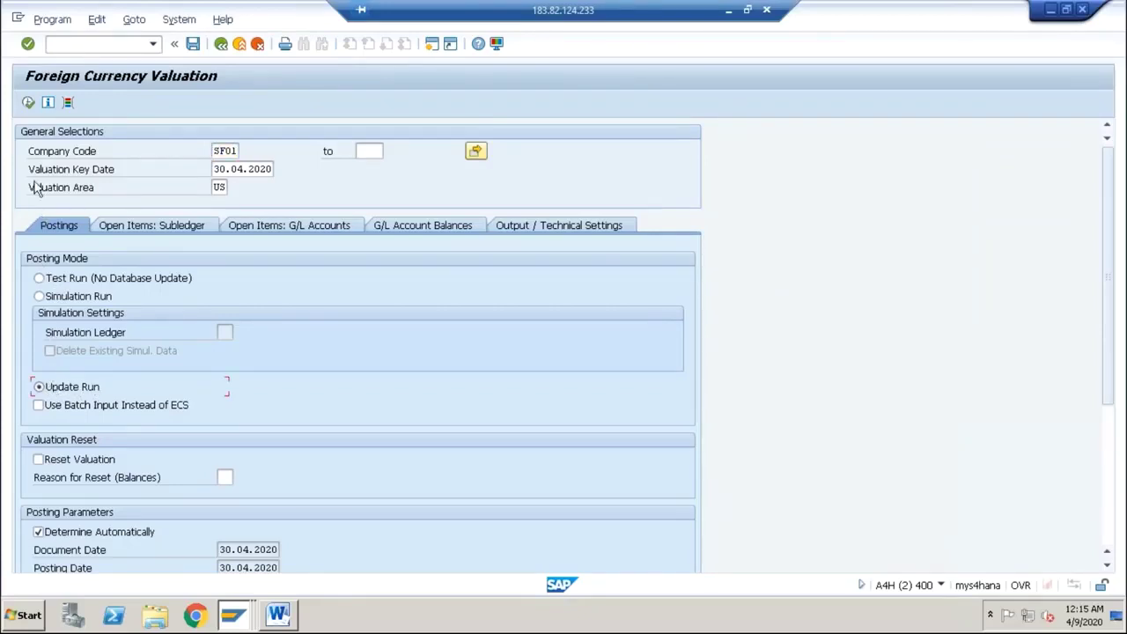
left_click(29, 103)
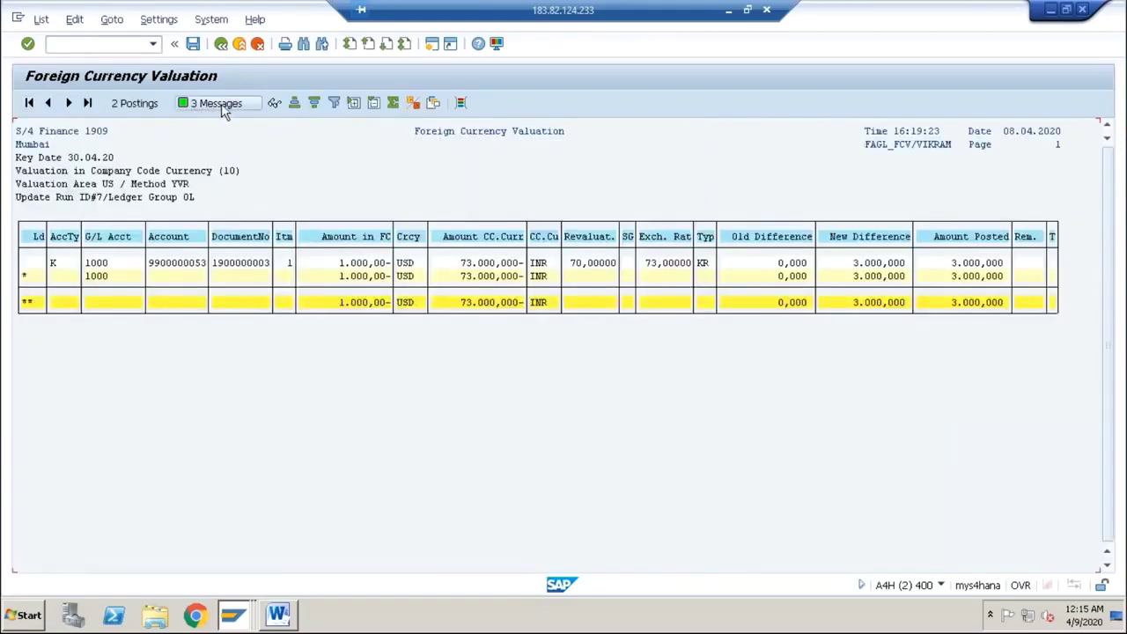
Open the generated FC Valuation document from the postings and examine its line items in the local currency INR.
left_click(138, 106)
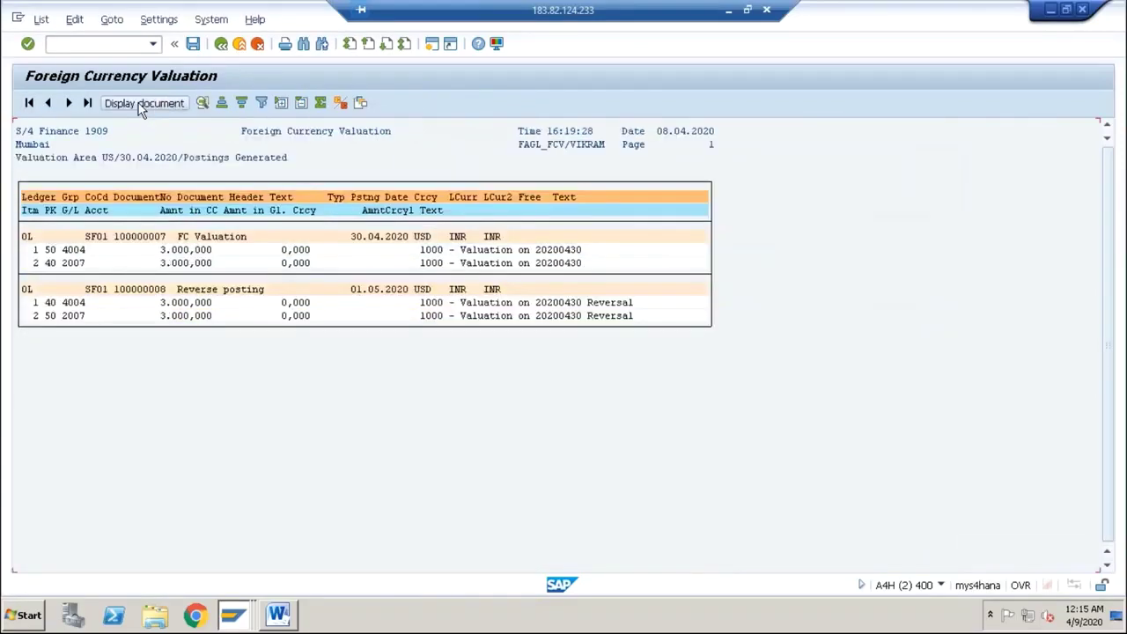
left_click(147, 238)
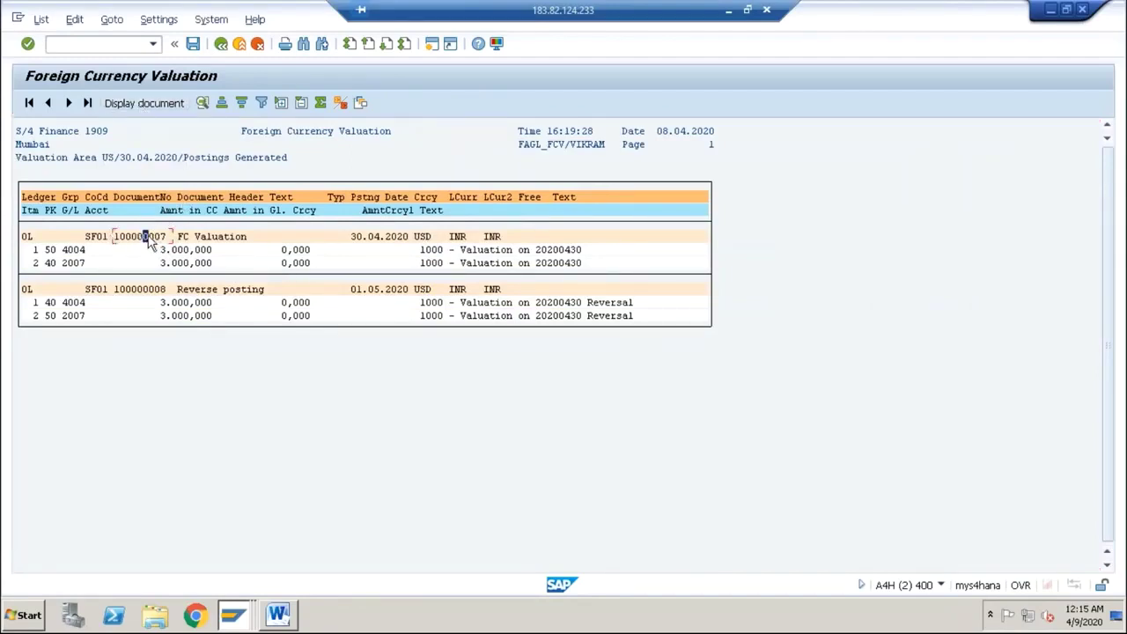
left_click(141, 105)
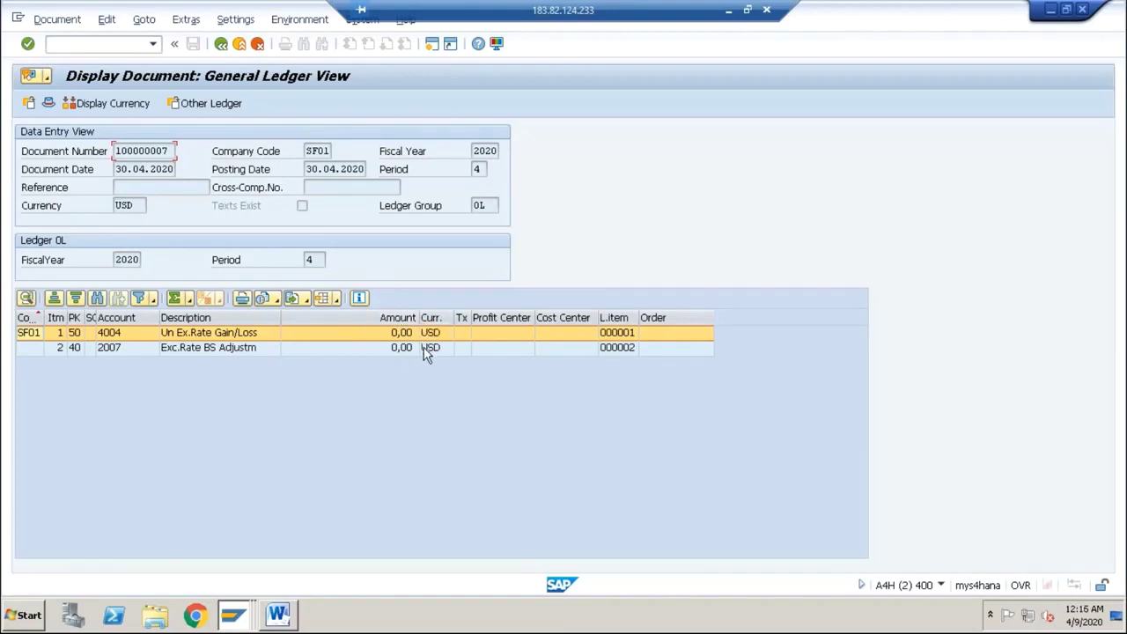
left_click(123, 107)
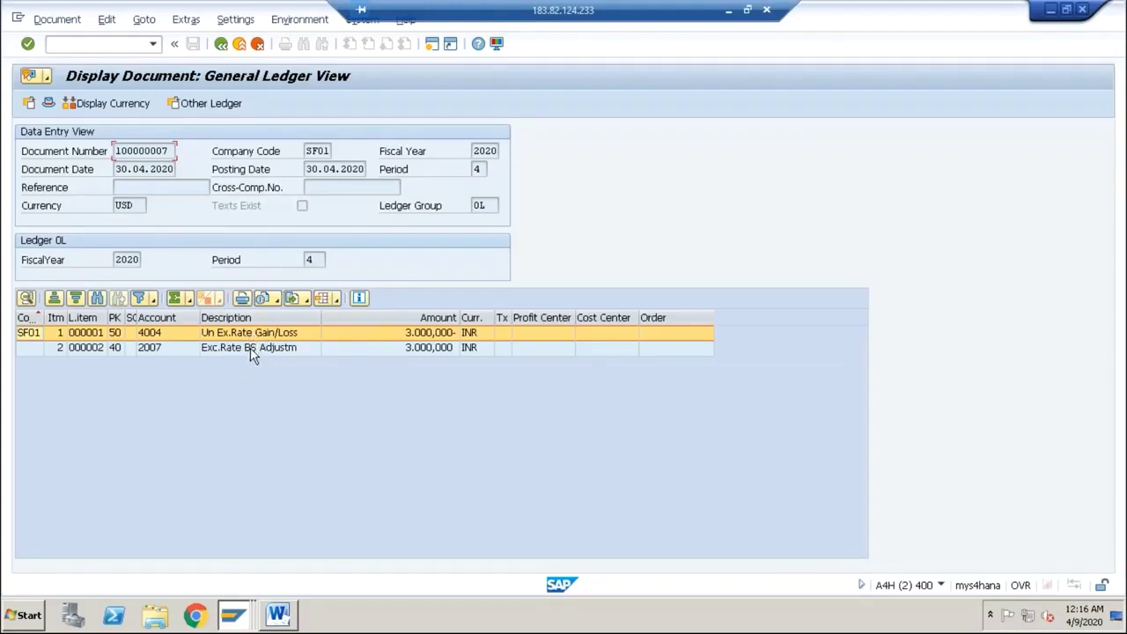
left_click(256, 333)
left_click(254, 349)
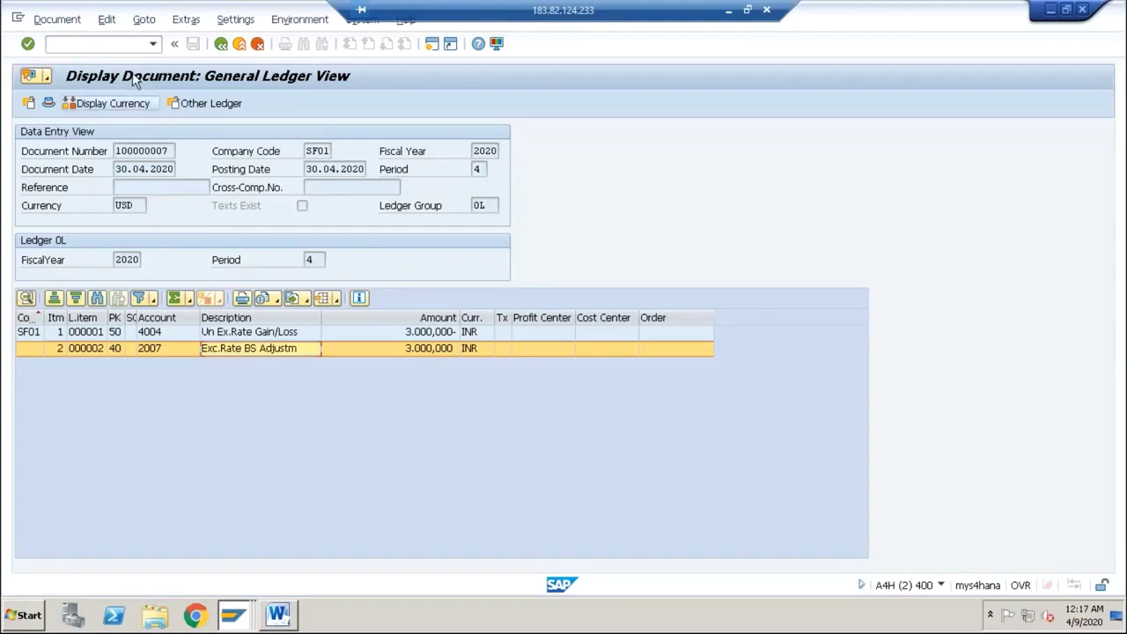
Switch to transaction SPRO and open the SAP Reference IMG.
left_click(124, 44)
type("/nspro")
key("Return")
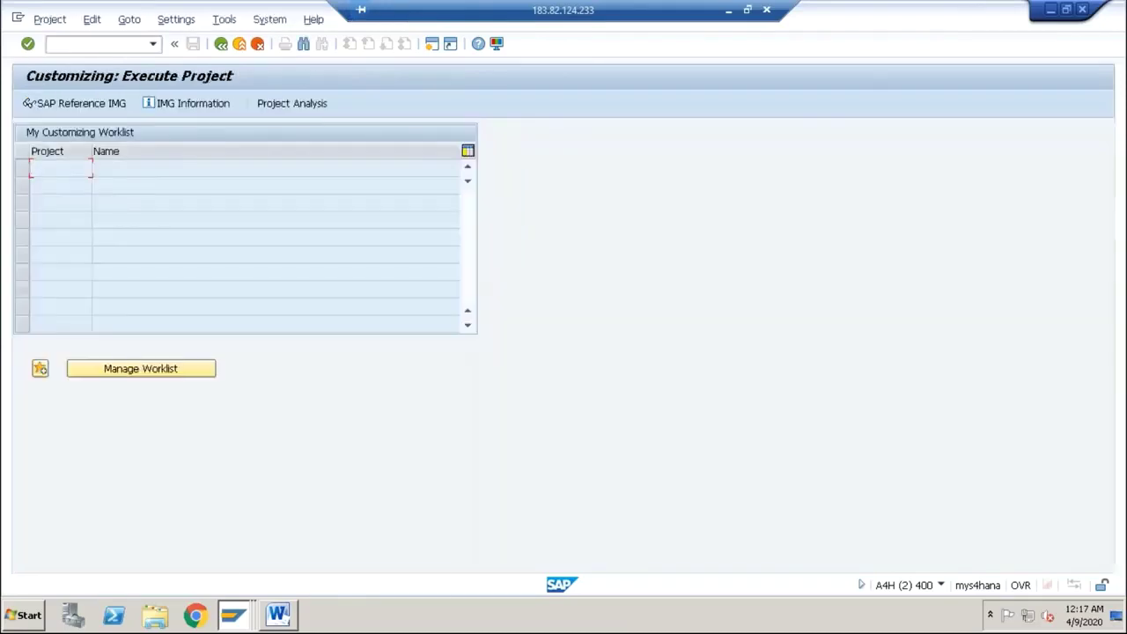
left_click(86, 105)
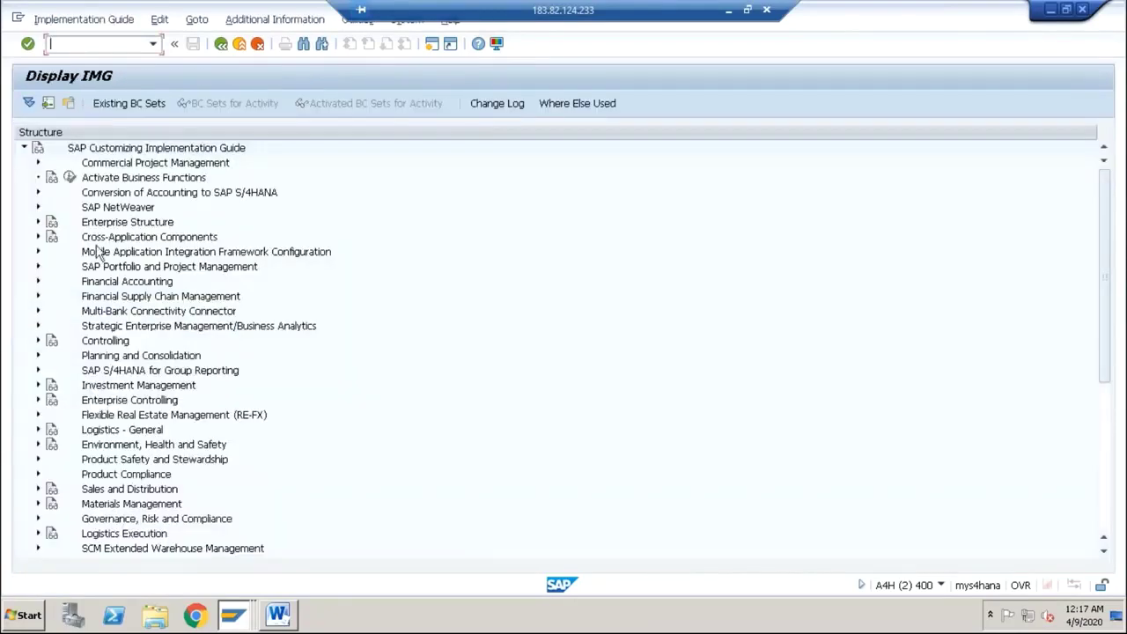
Expand the IMG structure through Financial Accounting, General Ledger Accounting and Periodic Processing down to the Valuate activities.
left_click(37, 282)
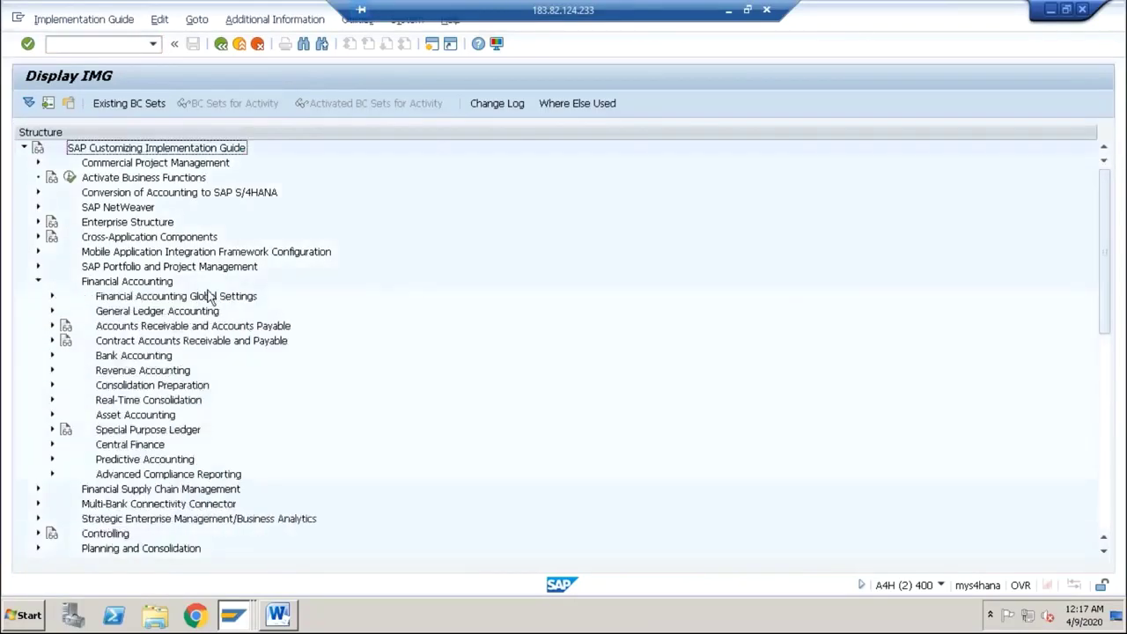
left_click(51, 312)
left_click(116, 372)
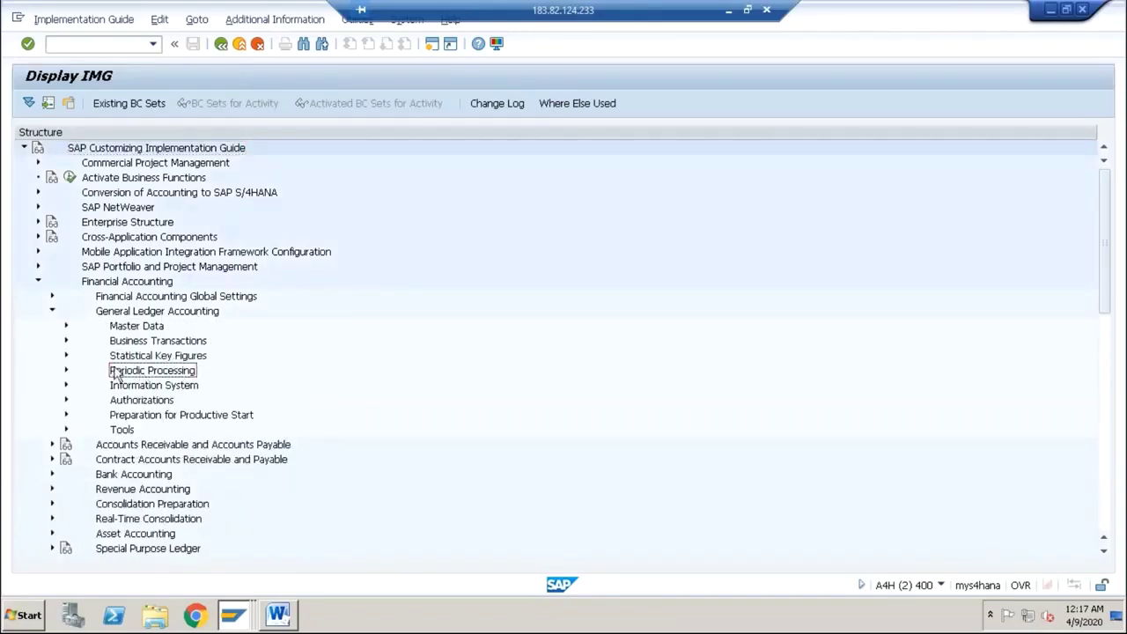
left_click(66, 371)
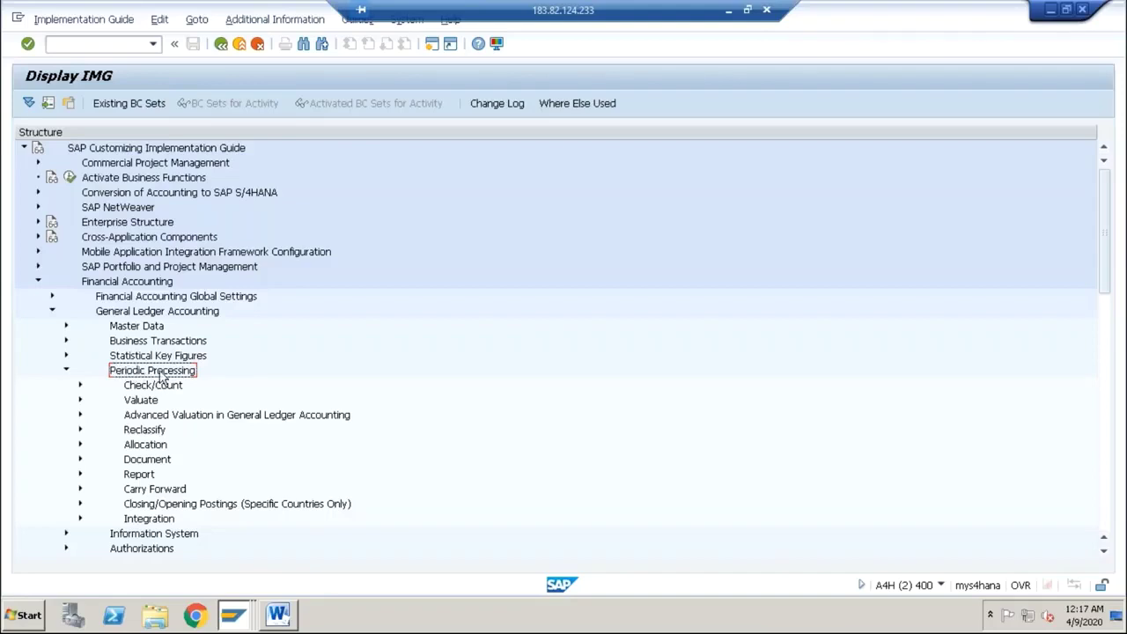
left_click(141, 403)
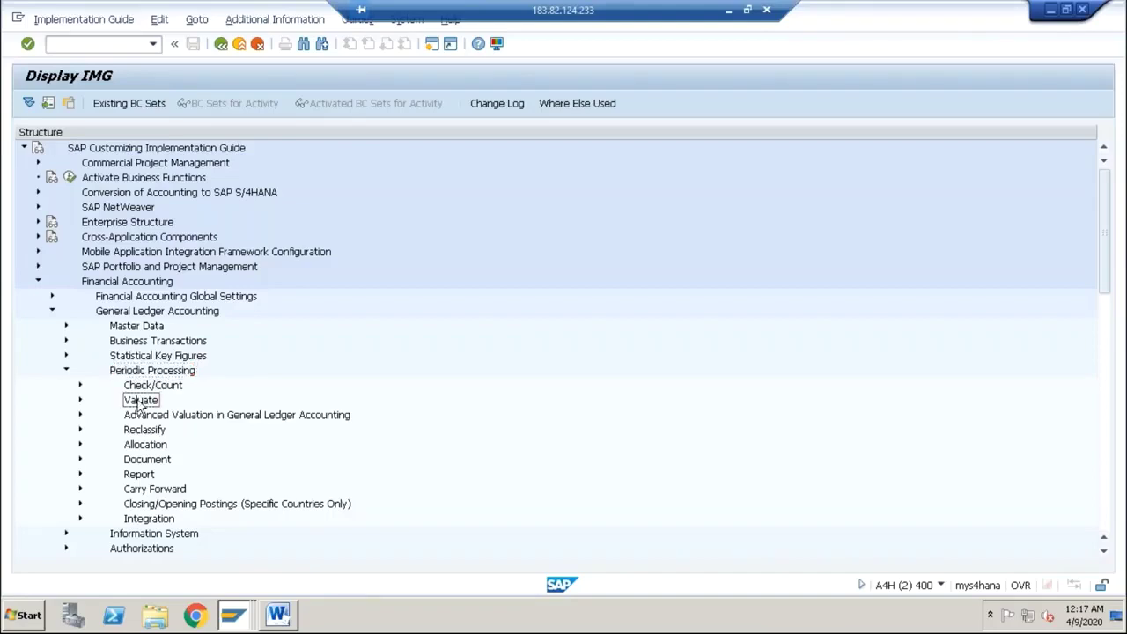
left_click(81, 401)
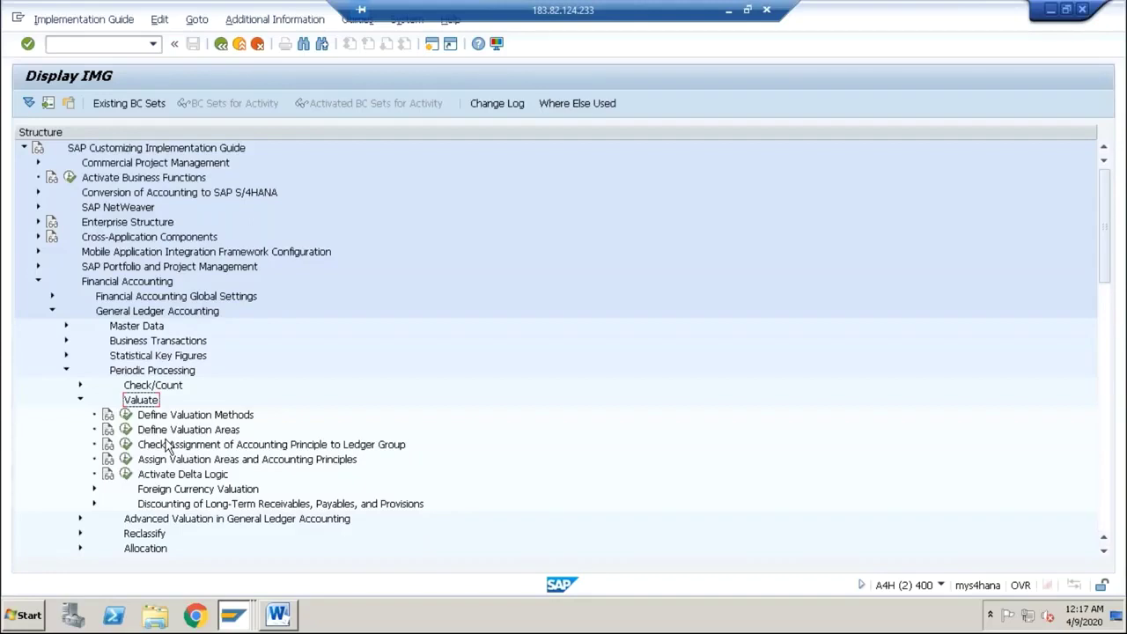
Review the defined valuation methods, including the EVR entry, and return to the IMG.
left_click(126, 415)
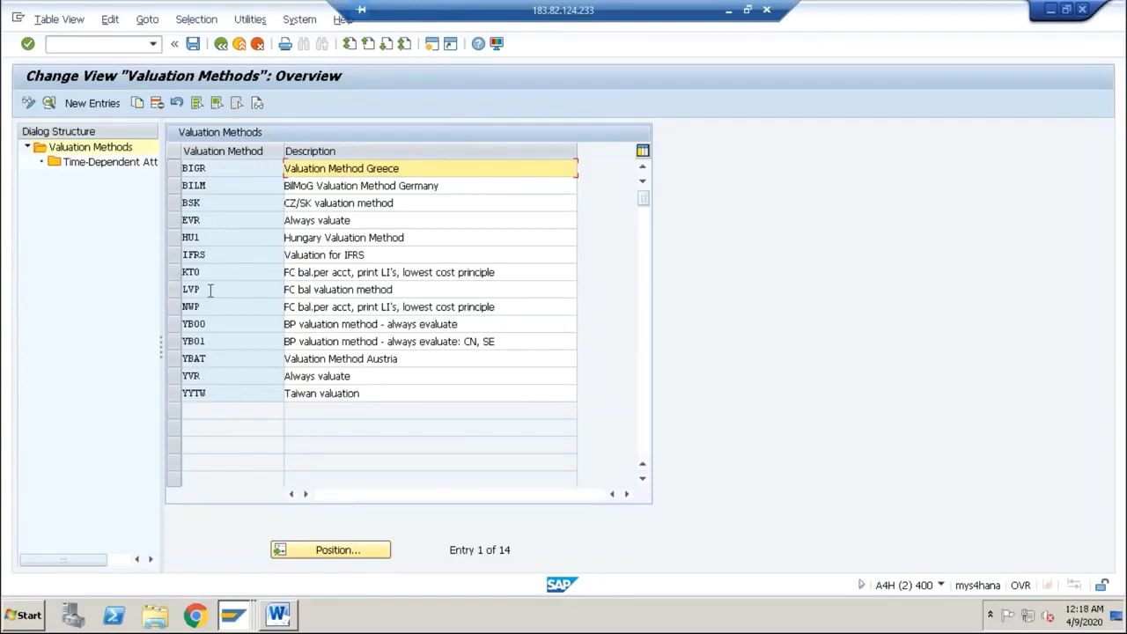
left_click(206, 220)
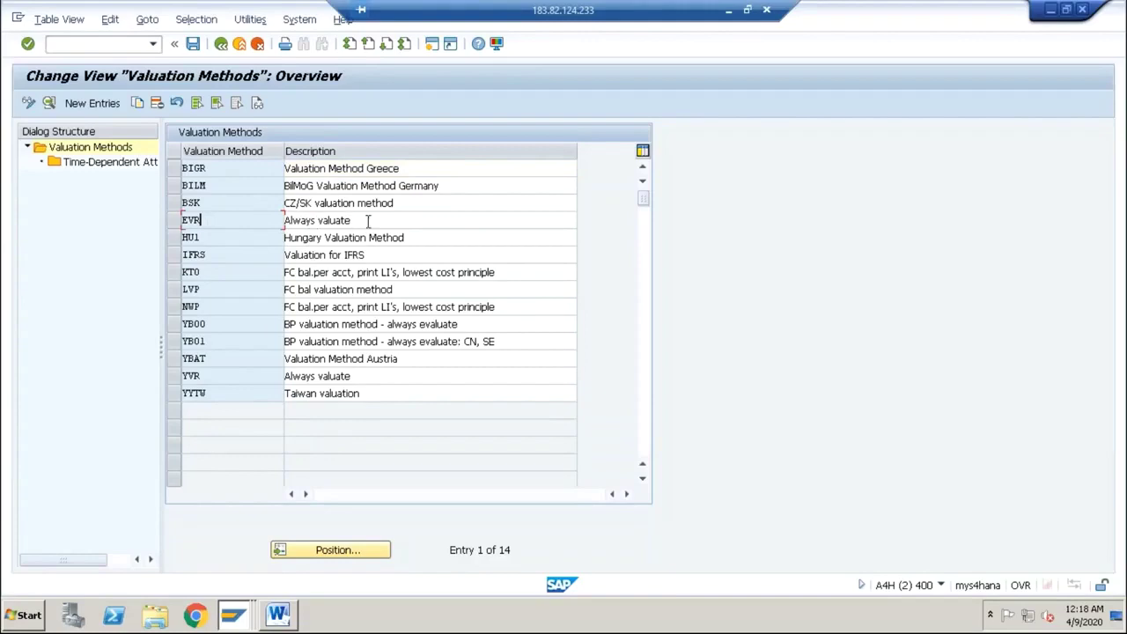
left_click(222, 45)
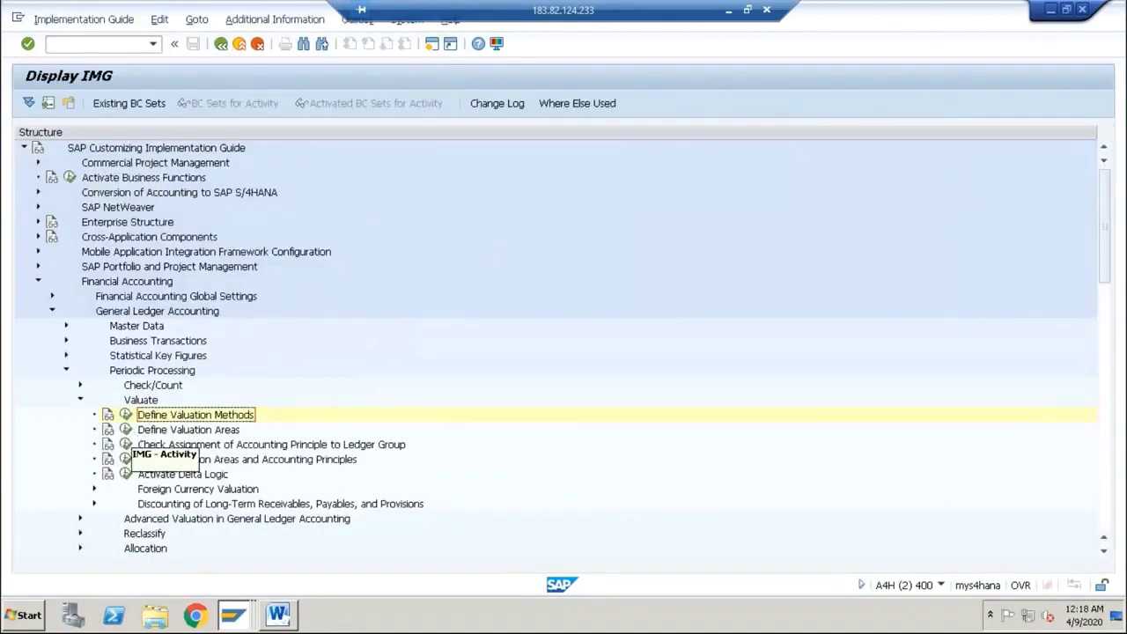
Review the valuation areas and the valuation methods selectable for area IF, leaving the assignment as it is.
left_click(128, 430)
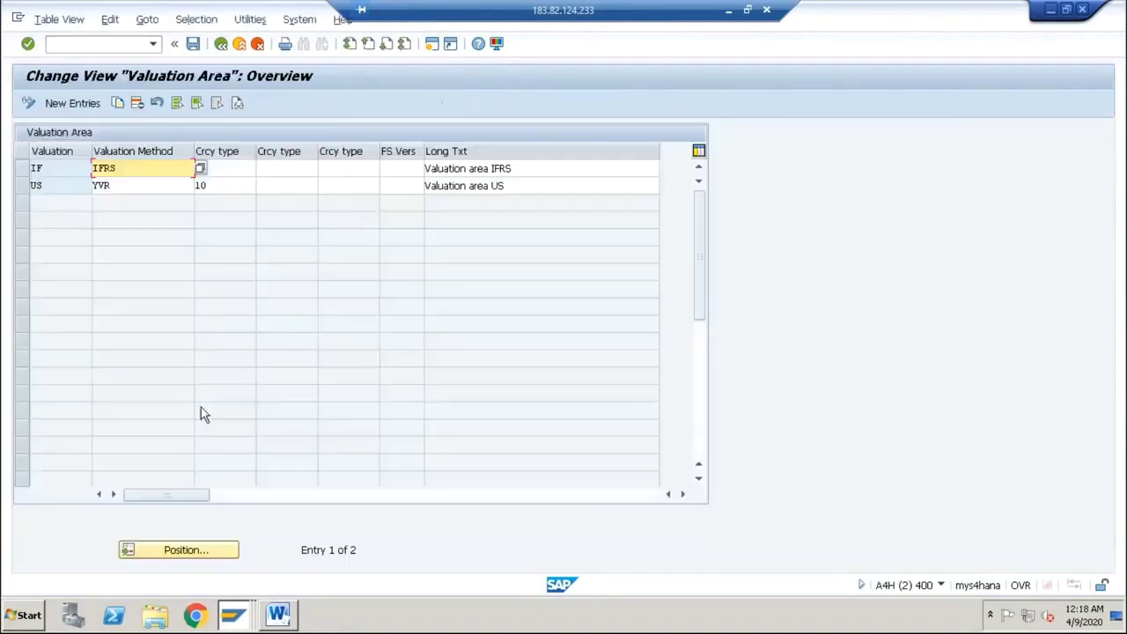
left_click(68, 171)
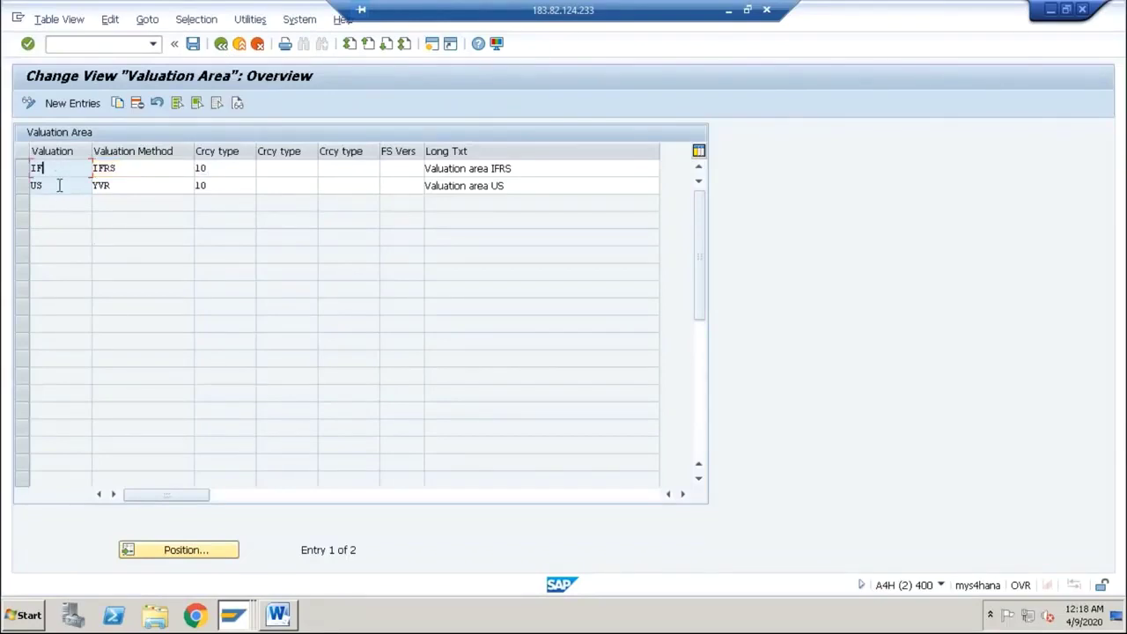
left_click(124, 167)
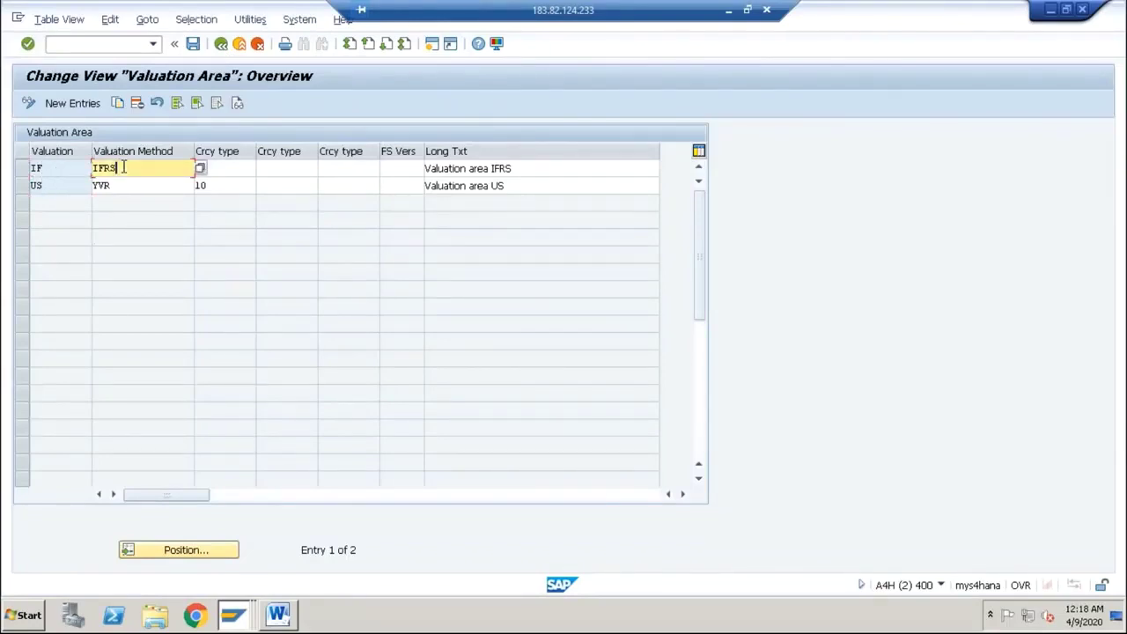
left_click(200, 167)
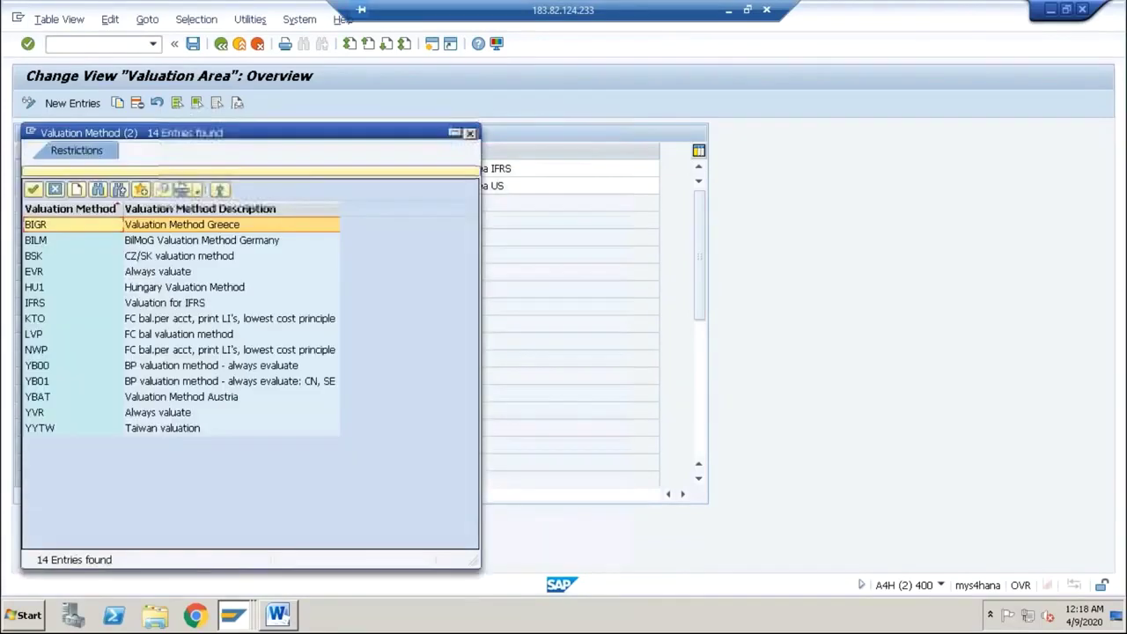
left_click(155, 273)
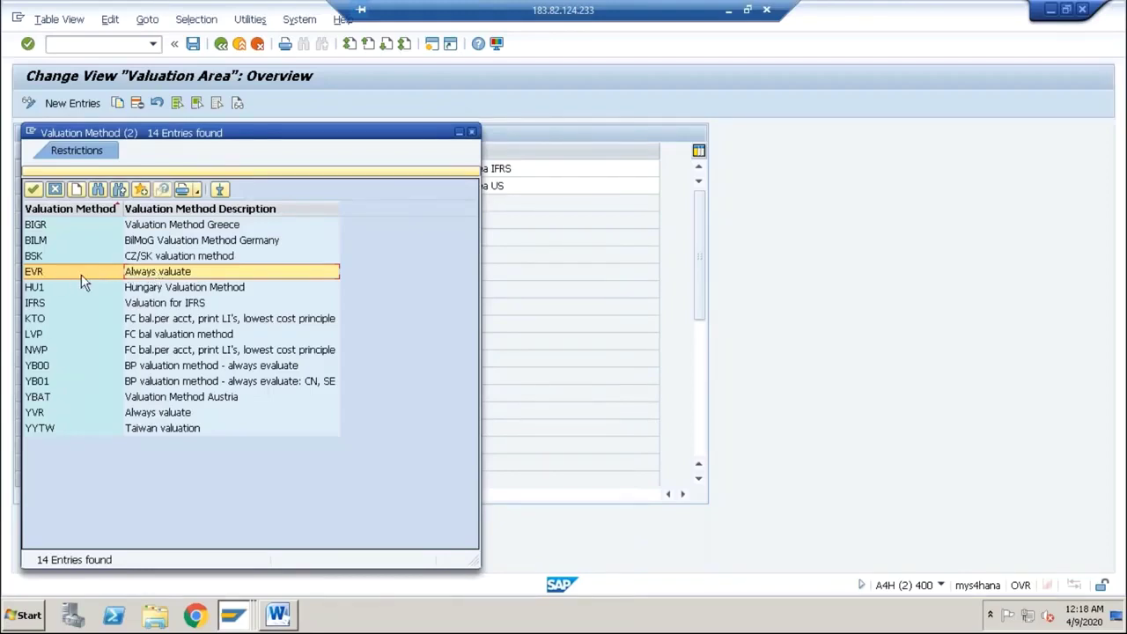
left_click(473, 133)
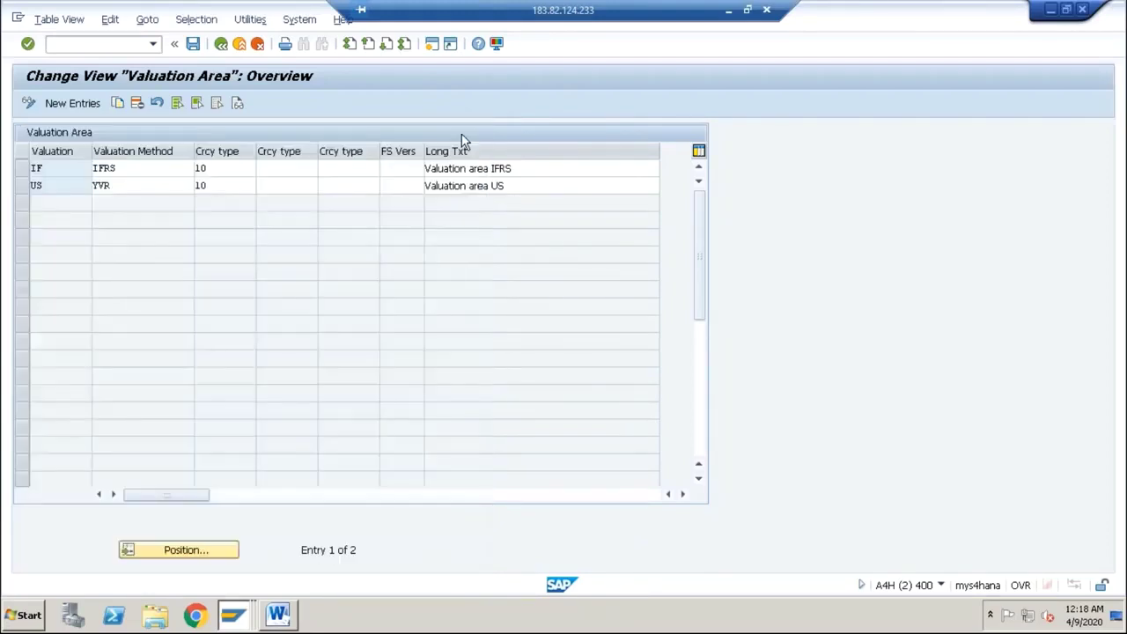
left_click(220, 44)
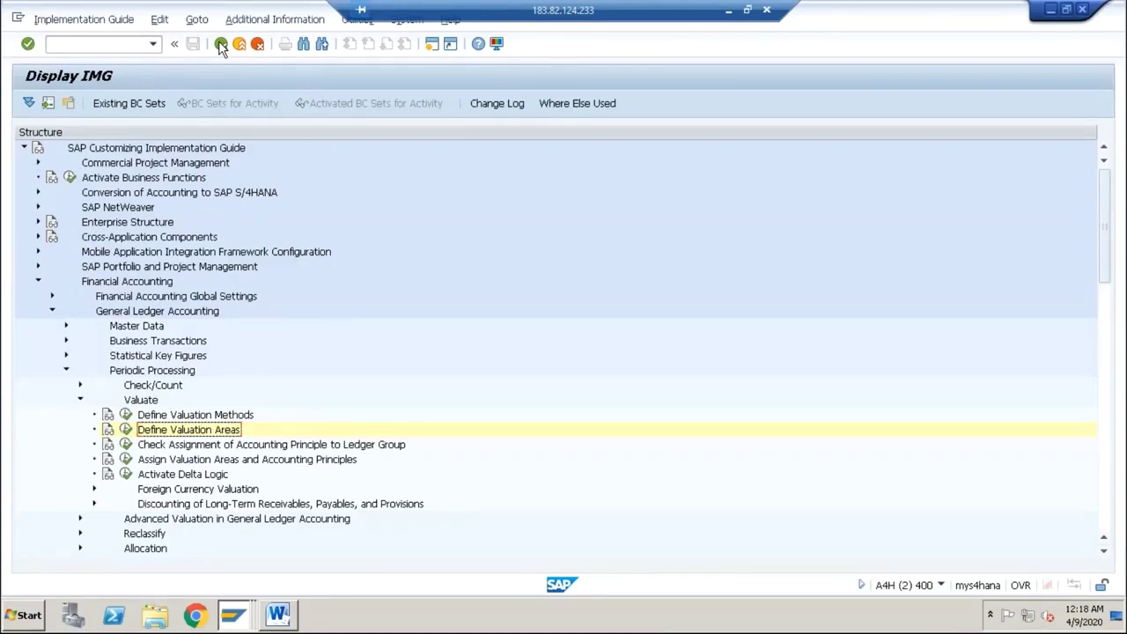
Check the assignment of accounting principles to target ledger groups, including the entry for BIR2, and return to the IMG.
left_click(163, 447)
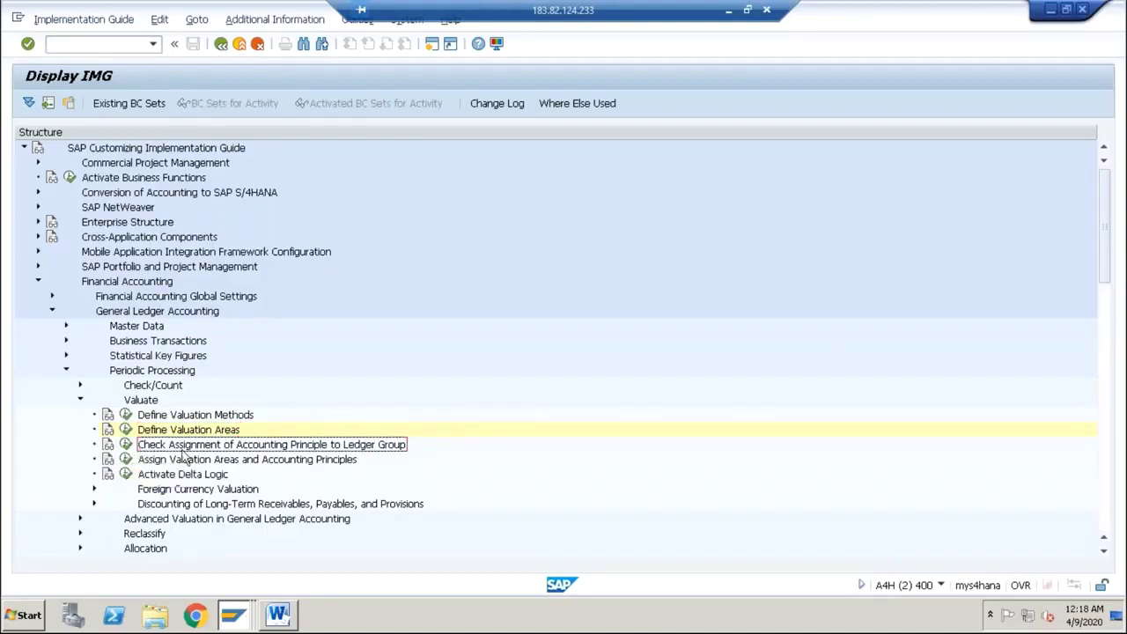
left_click(126, 446)
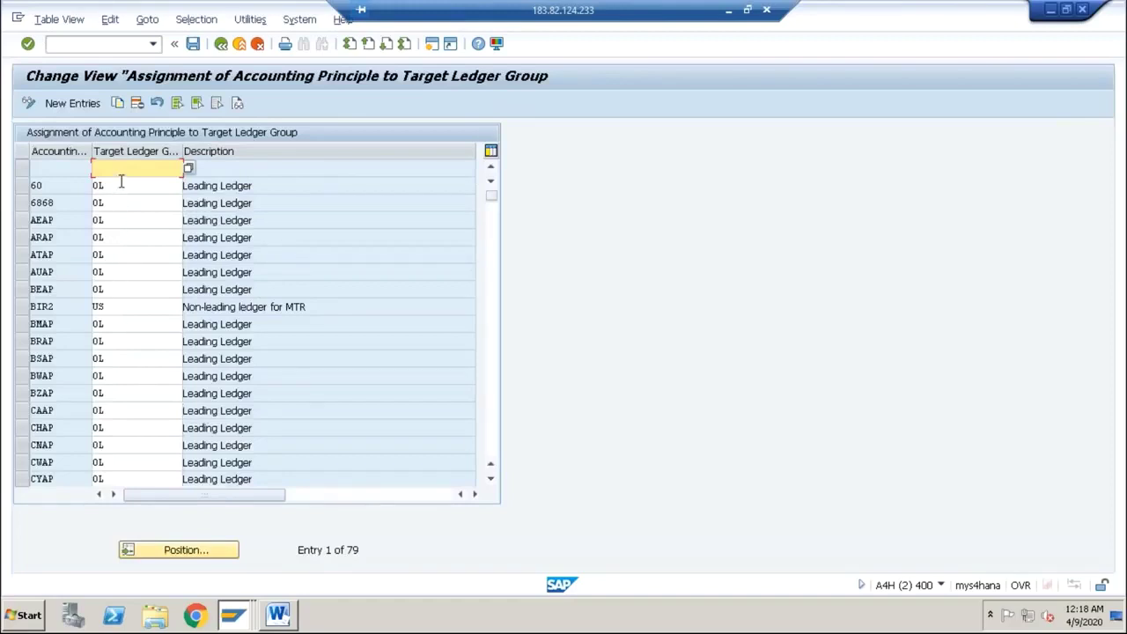
left_click(120, 183)
left_click(118, 203)
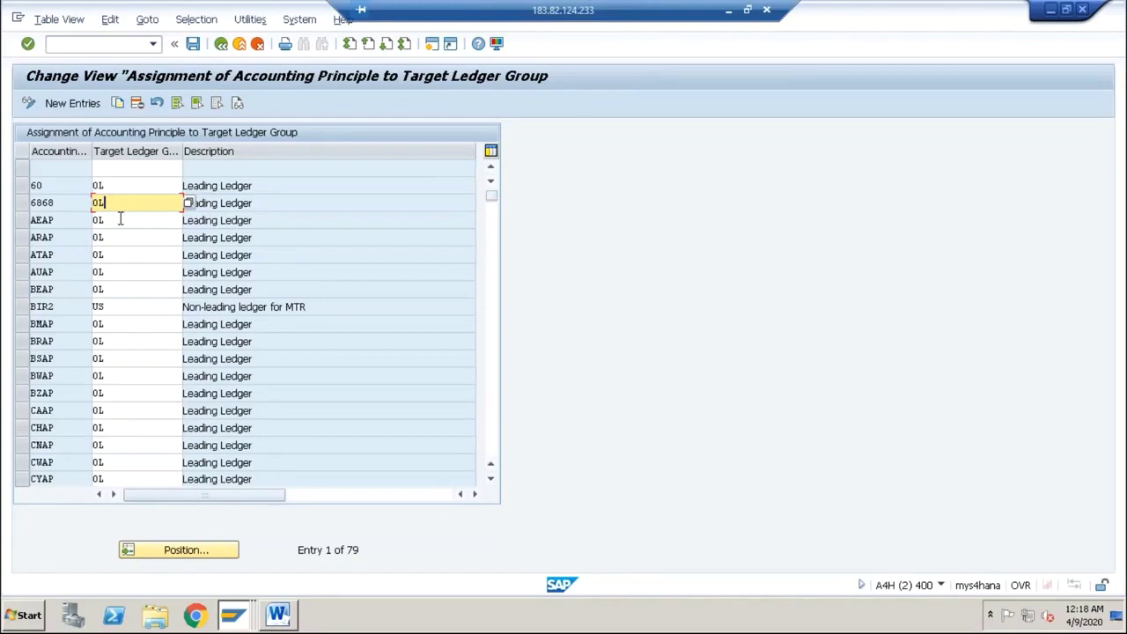
left_click(120, 254)
left_click(131, 304)
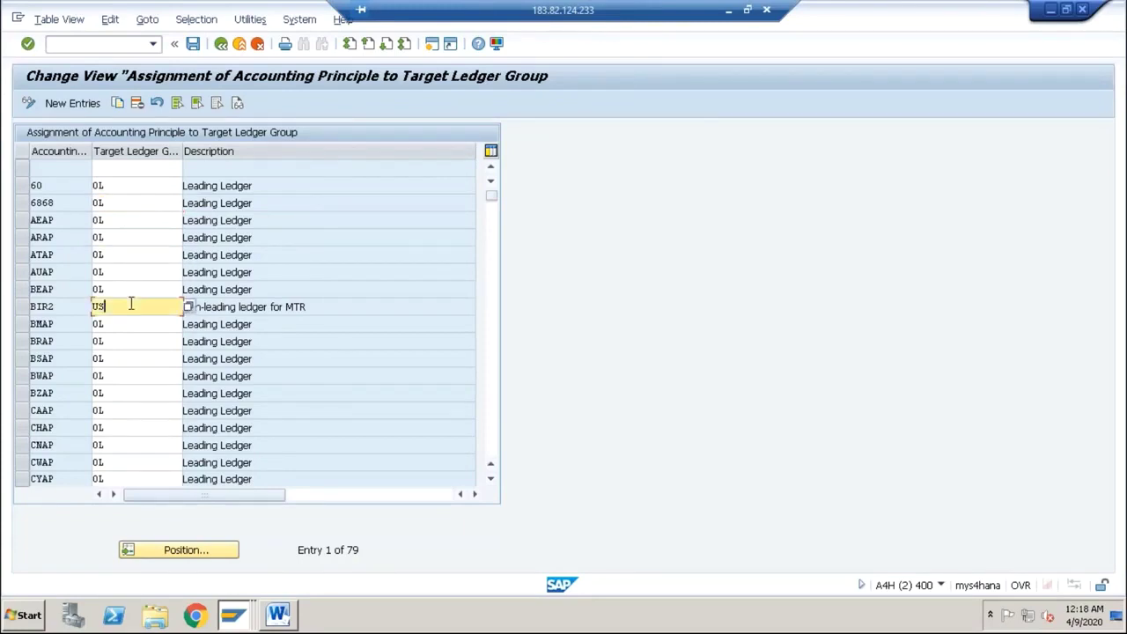
left_click(74, 304)
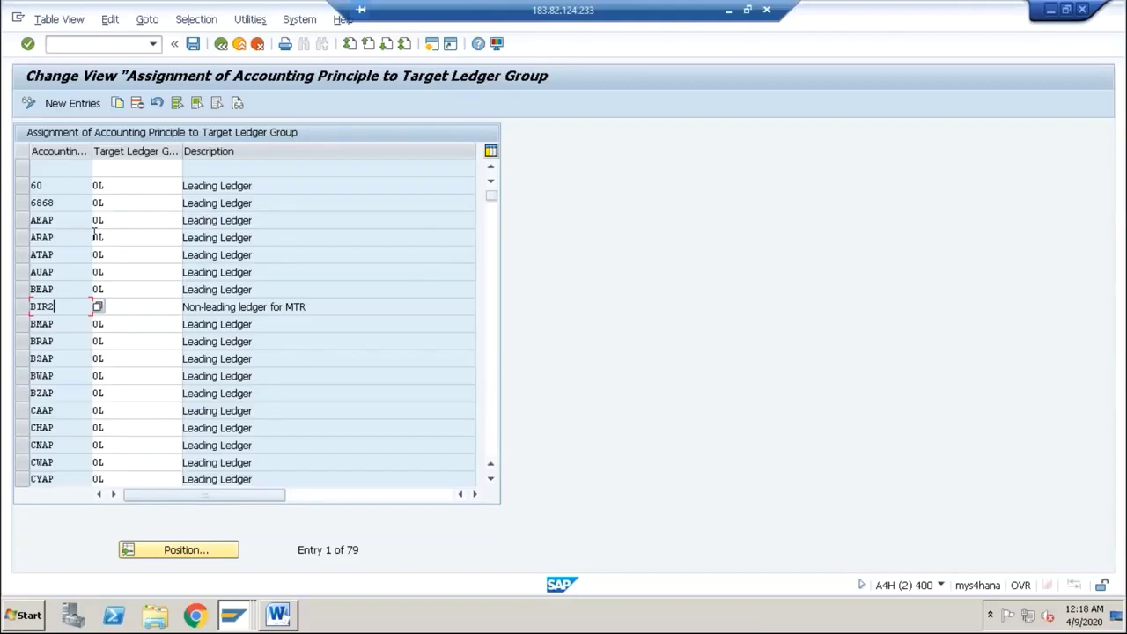
left_click(217, 49)
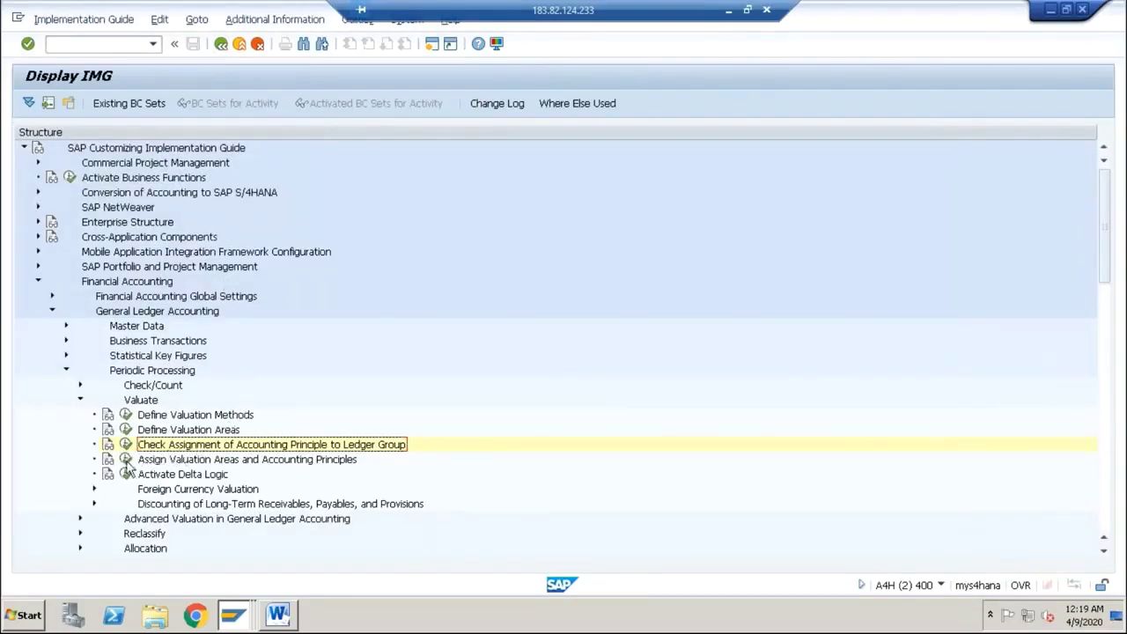
Review the assignment of valuation areas IF and US to their accounting principles and return to the IMG.
left_click(125, 461)
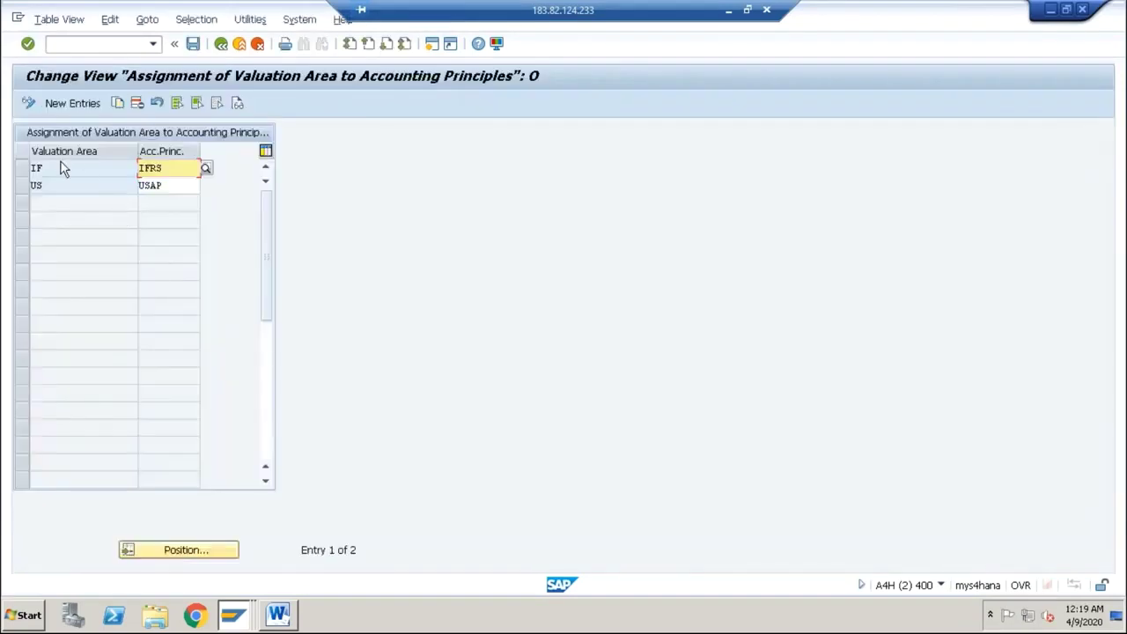
left_click(52, 168)
left_click_drag(43, 168, 32, 179)
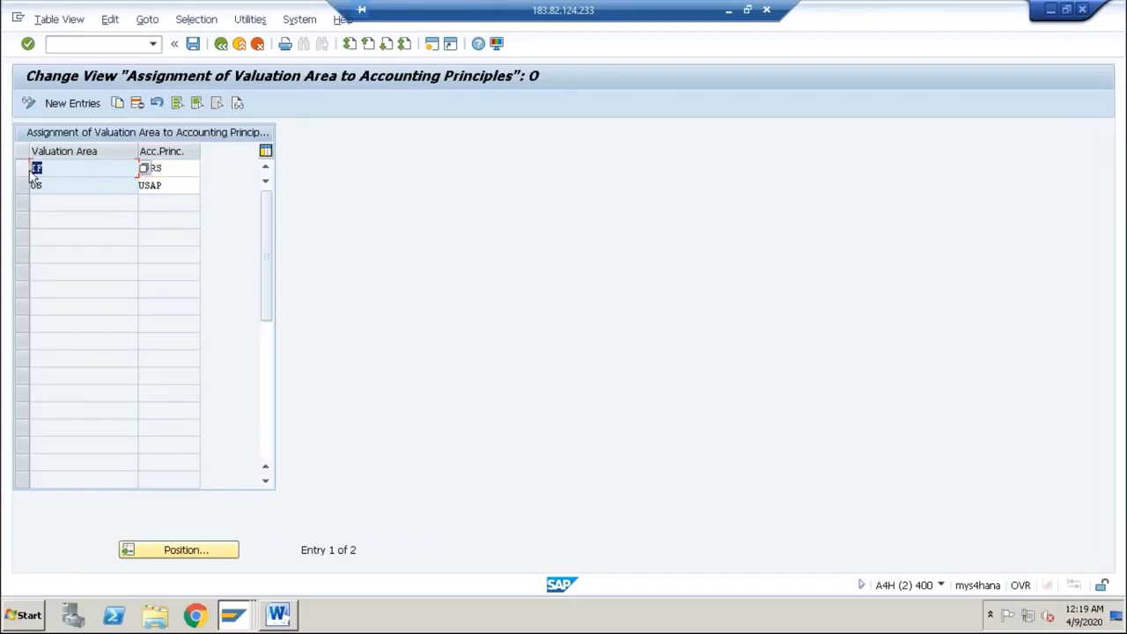
left_click(58, 186)
left_click(169, 187)
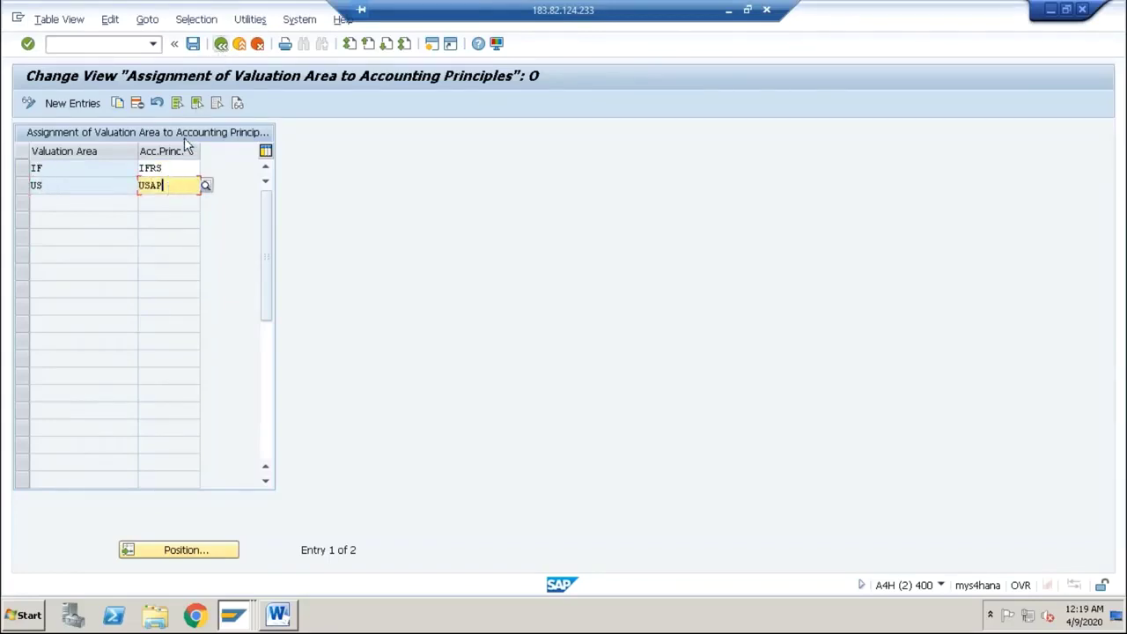
left_click(221, 44)
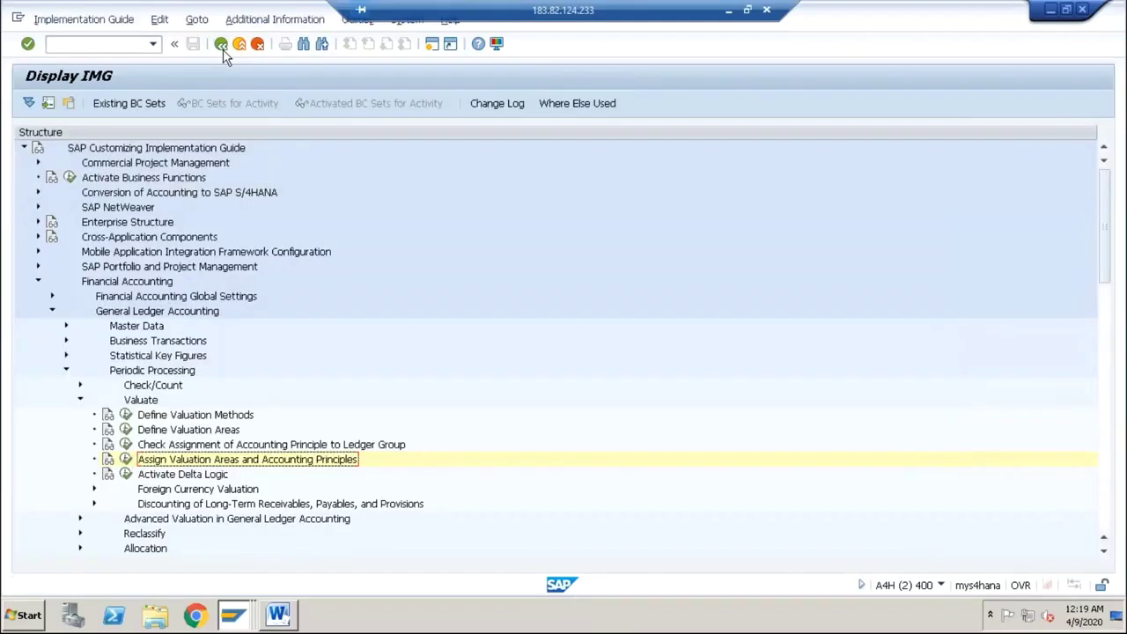
Expand the Foreign Currency Valuation node and open Prepare Automatic Postings for Foreign Currency Valuation.
left_click(94, 488)
scroll(344, 385, "down", 2)
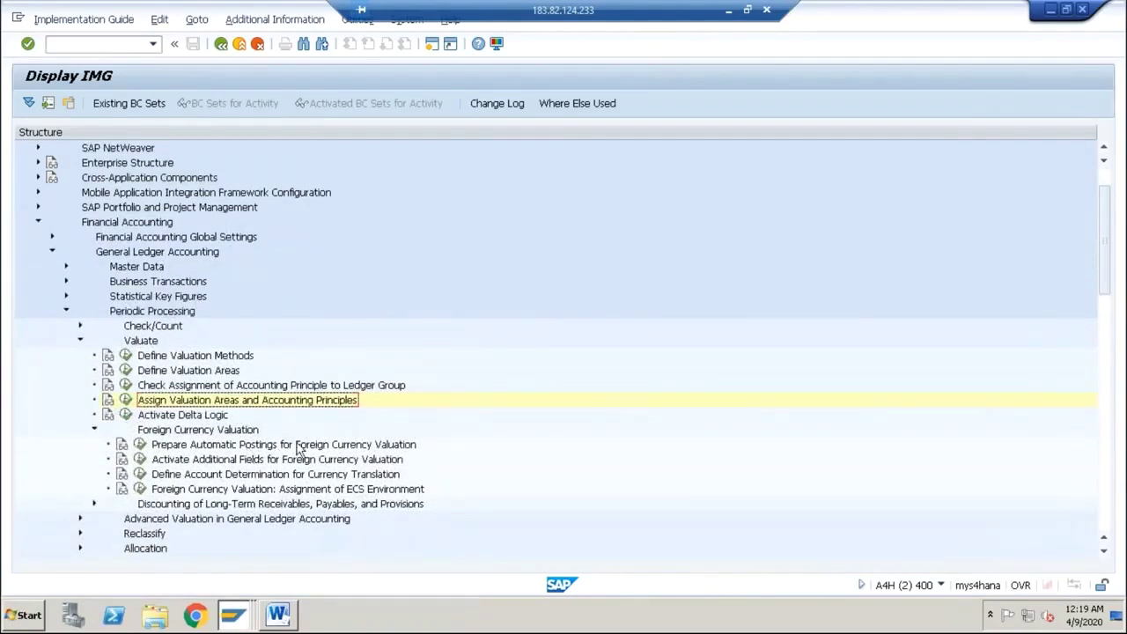
left_click(143, 448)
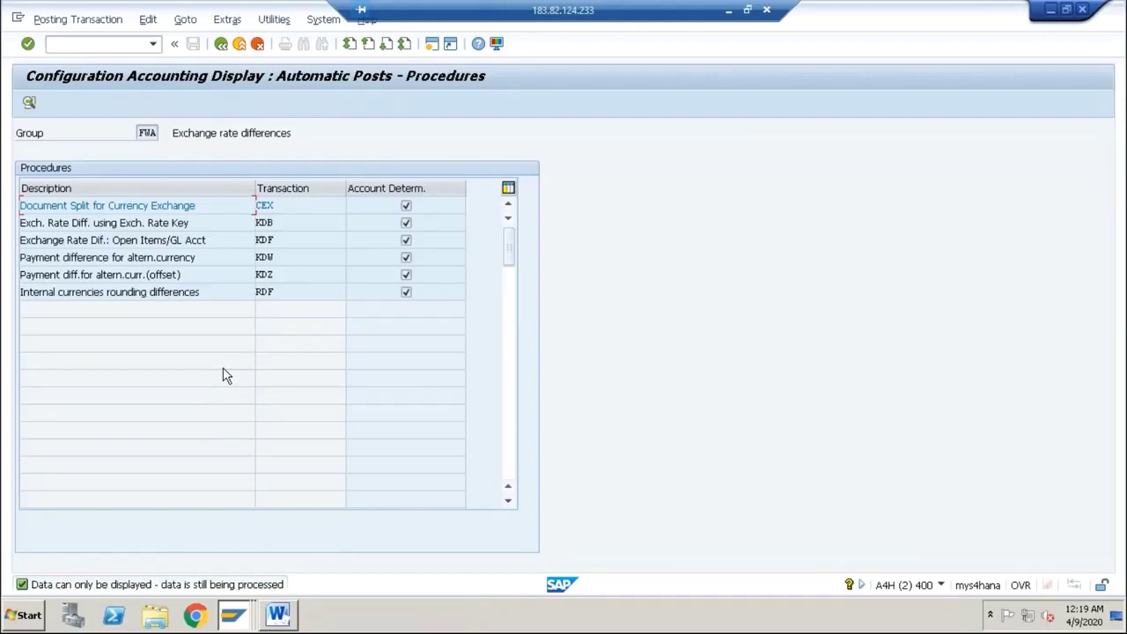
Display the posted SF01 valuation document in the SAP Easy Access session, then return to the automatic posting procedures.
left_click(234, 614)
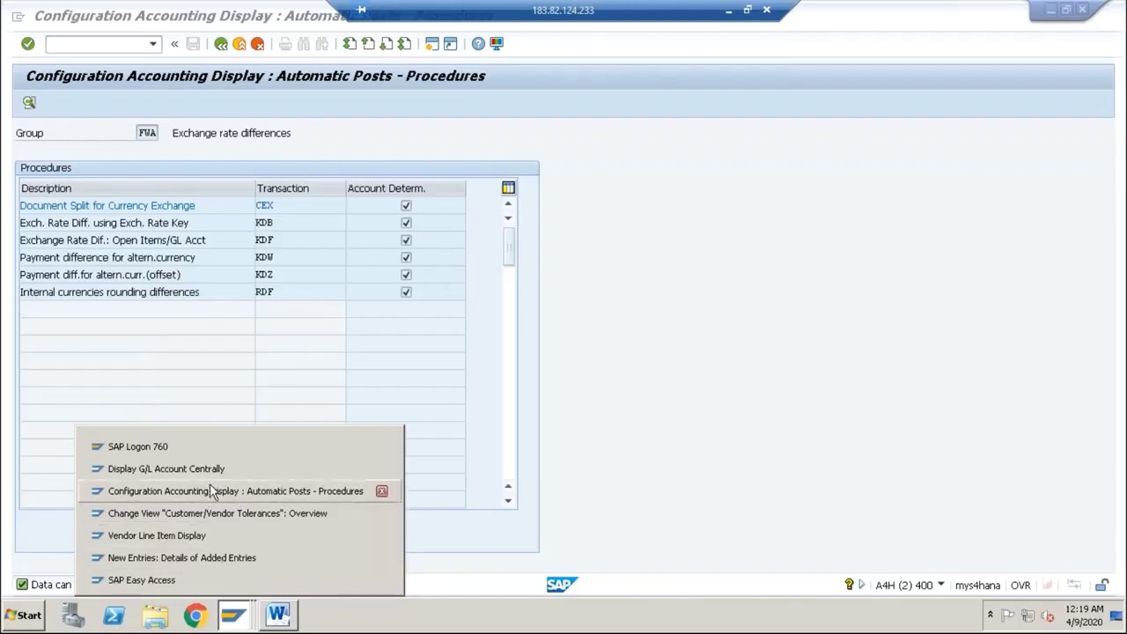
left_click(188, 579)
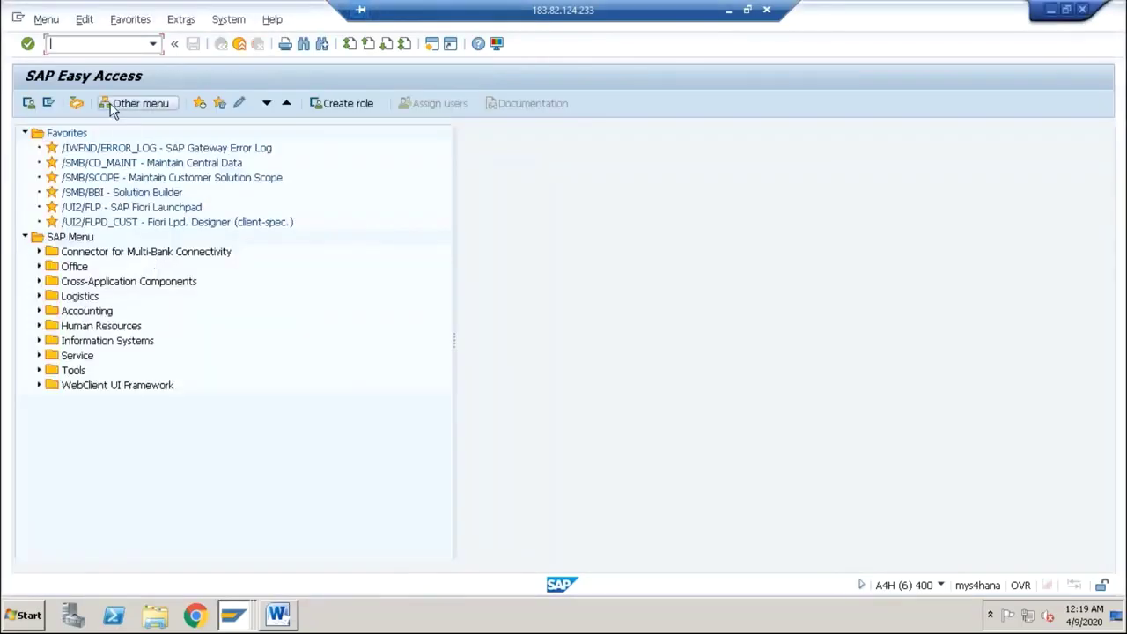
type("fb04")
key("Return")
key("Return")
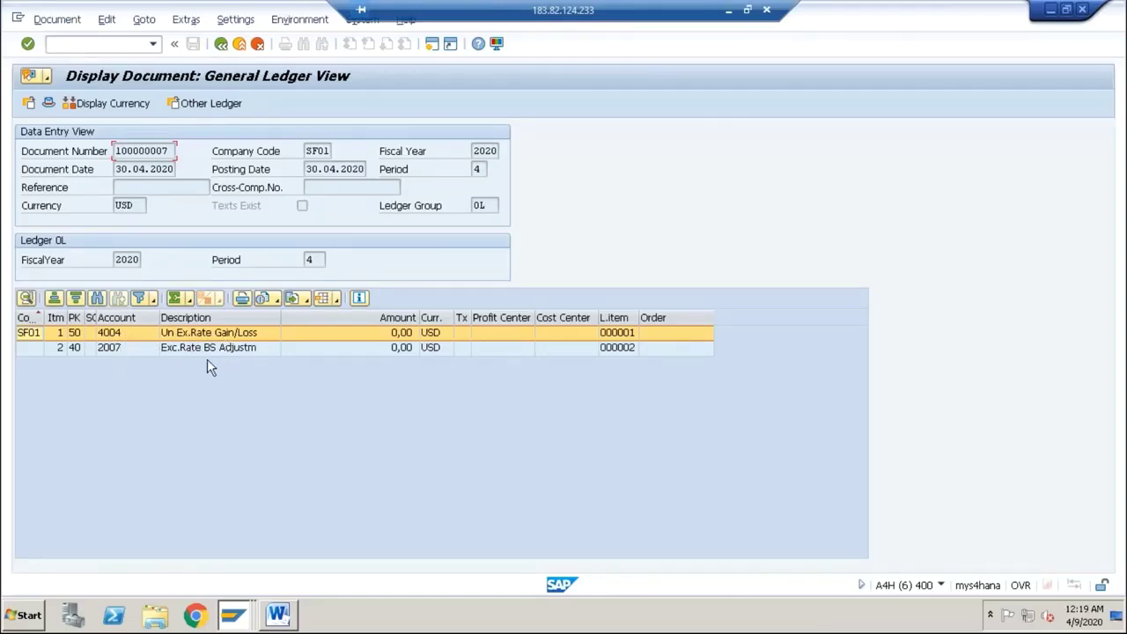
key("alt+Tab")
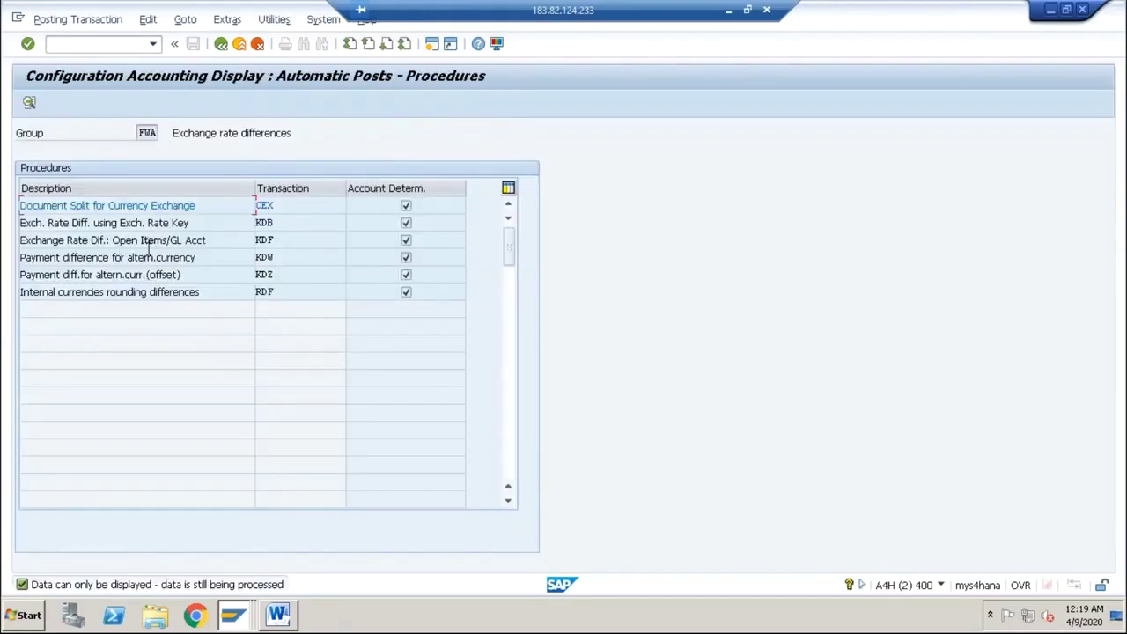
Check the transaction code and display the KDF open item exchange rate difference accounts for chart of accounts SF01, accepting display of locked data.
left_click(942, 586)
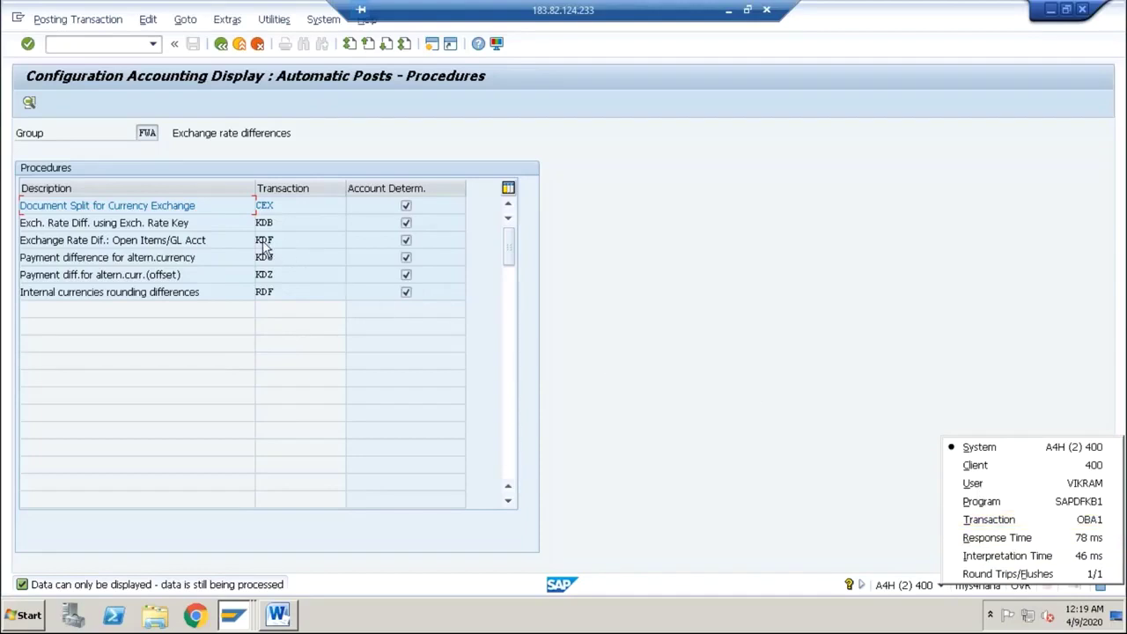
left_click(194, 244)
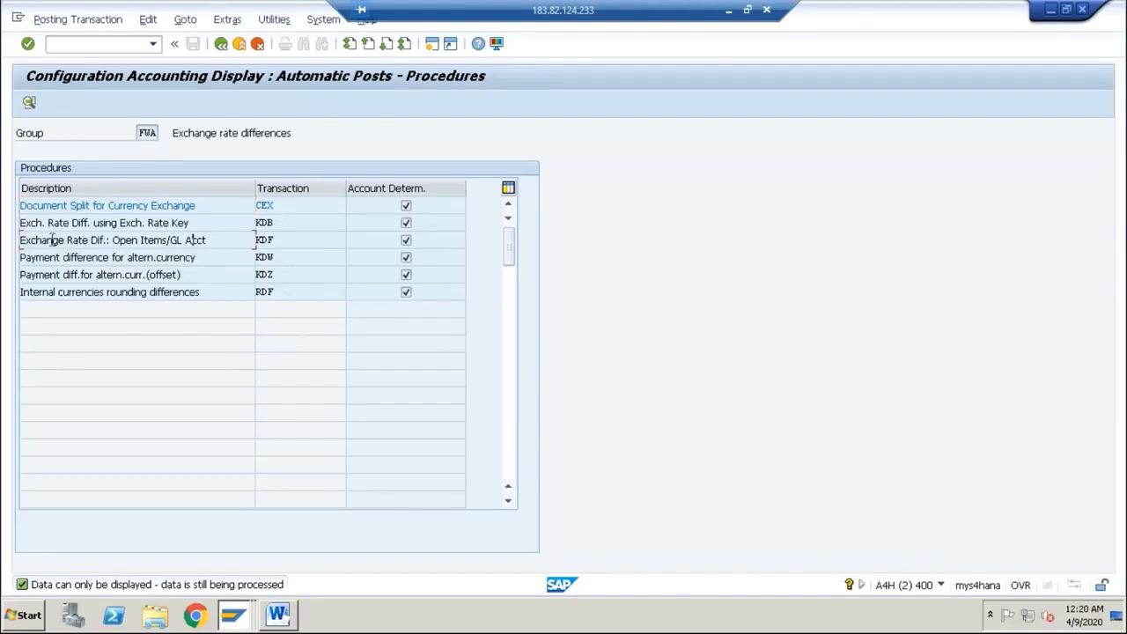
left_click_drag(52, 240, 213, 241)
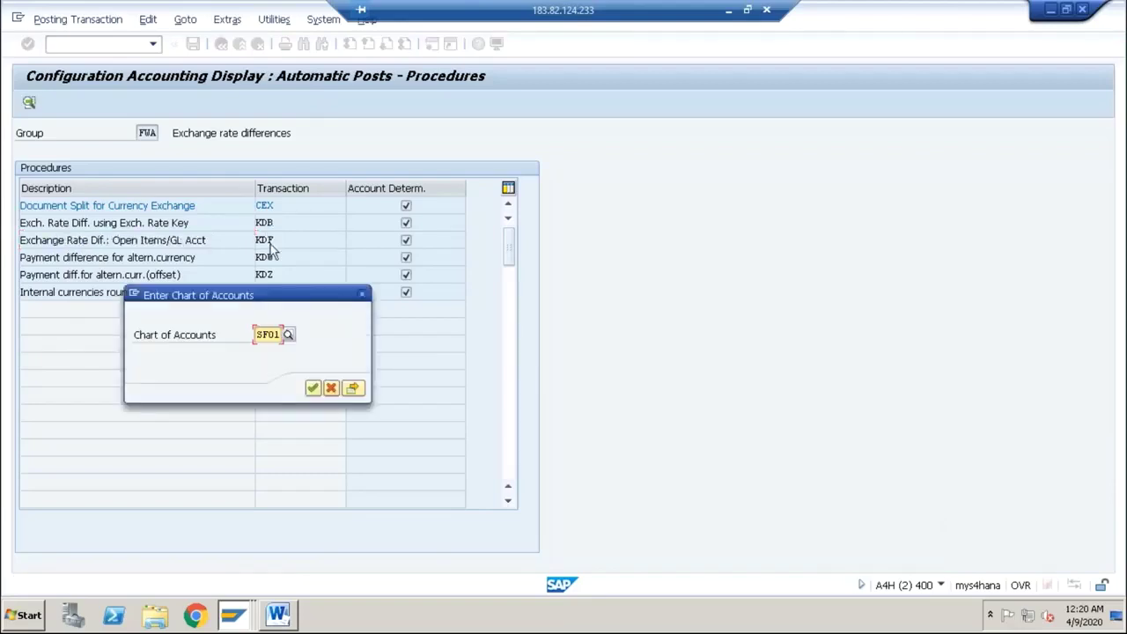
left_click(312, 388)
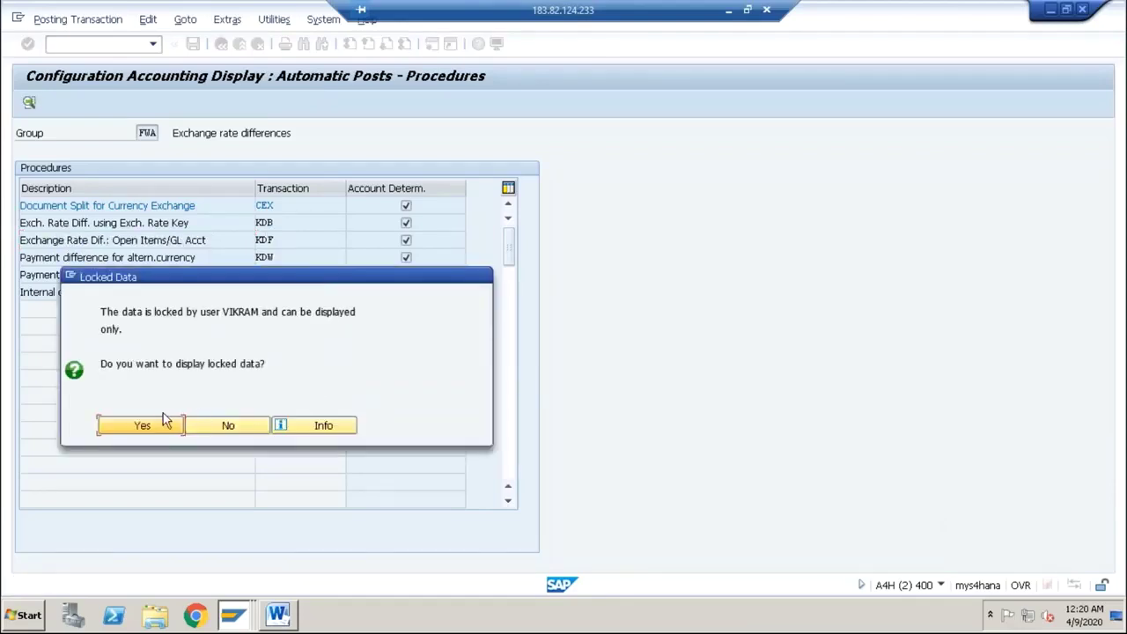
left_click(144, 426)
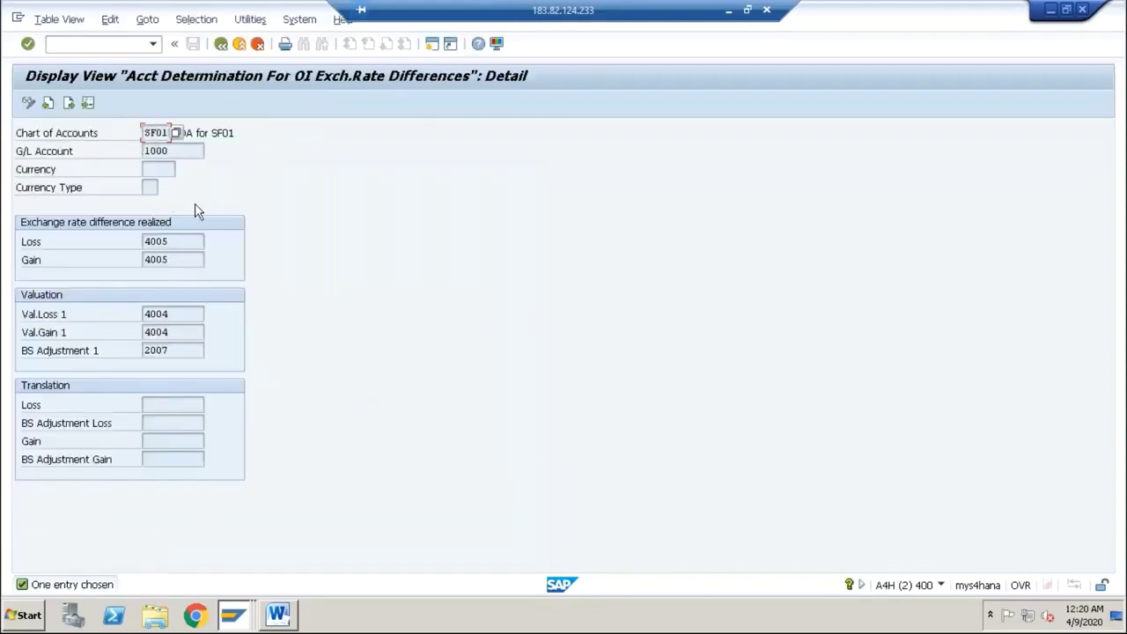
Review the valuation loss, valuation gain and balance sheet adjustment accounts assigned to G/L account 1000.
left_click(171, 314)
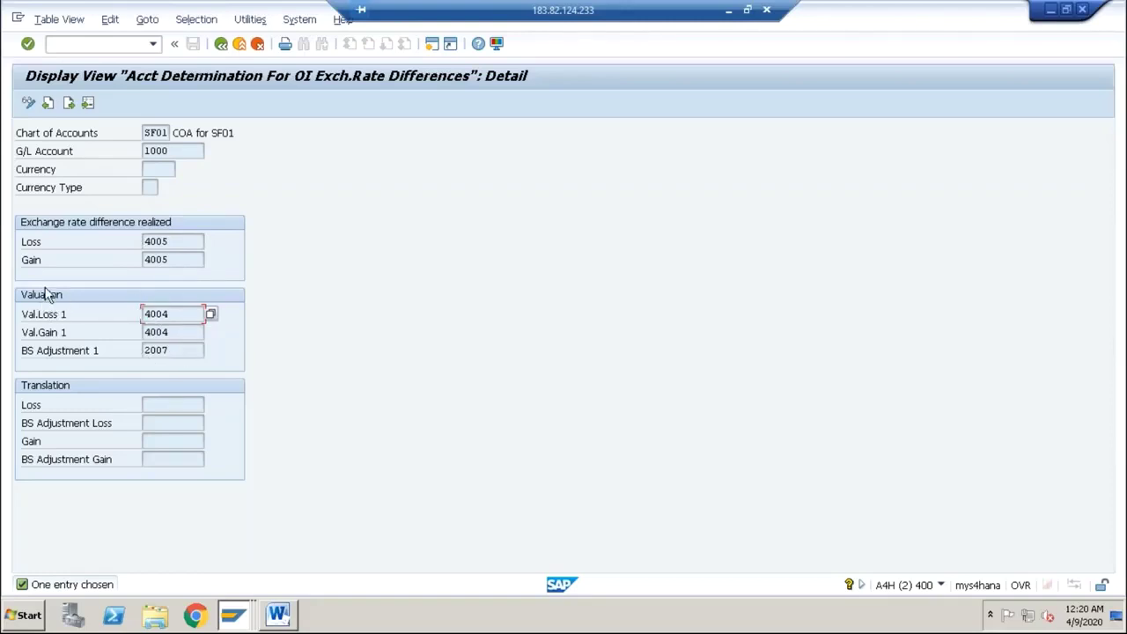
left_click(176, 333)
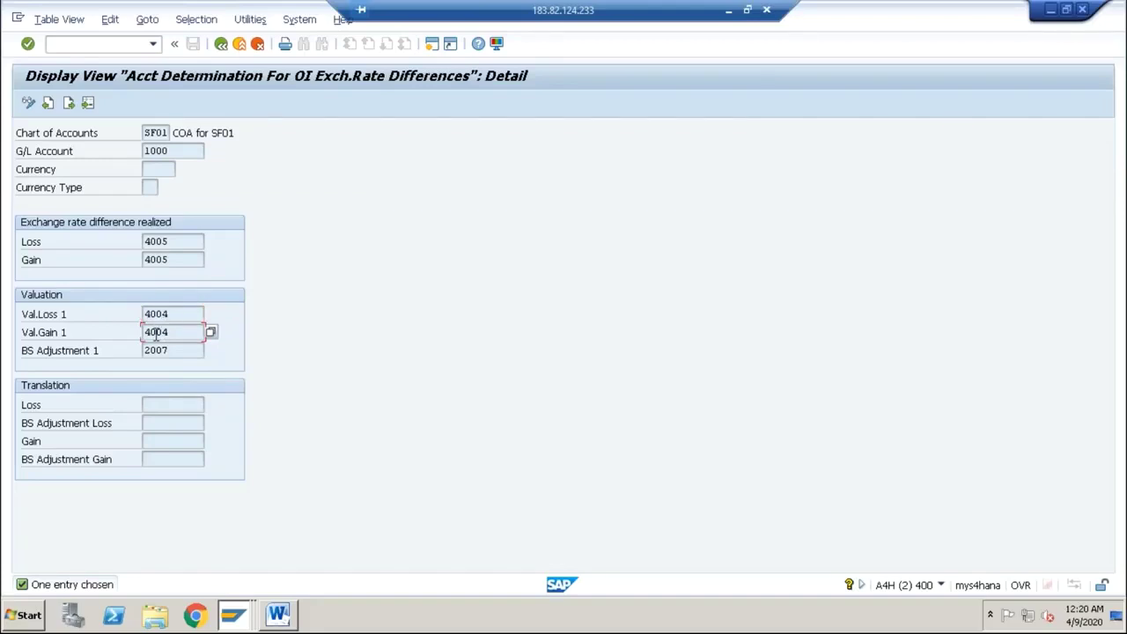
left_click(178, 350)
left_click(170, 313)
double_click(164, 153)
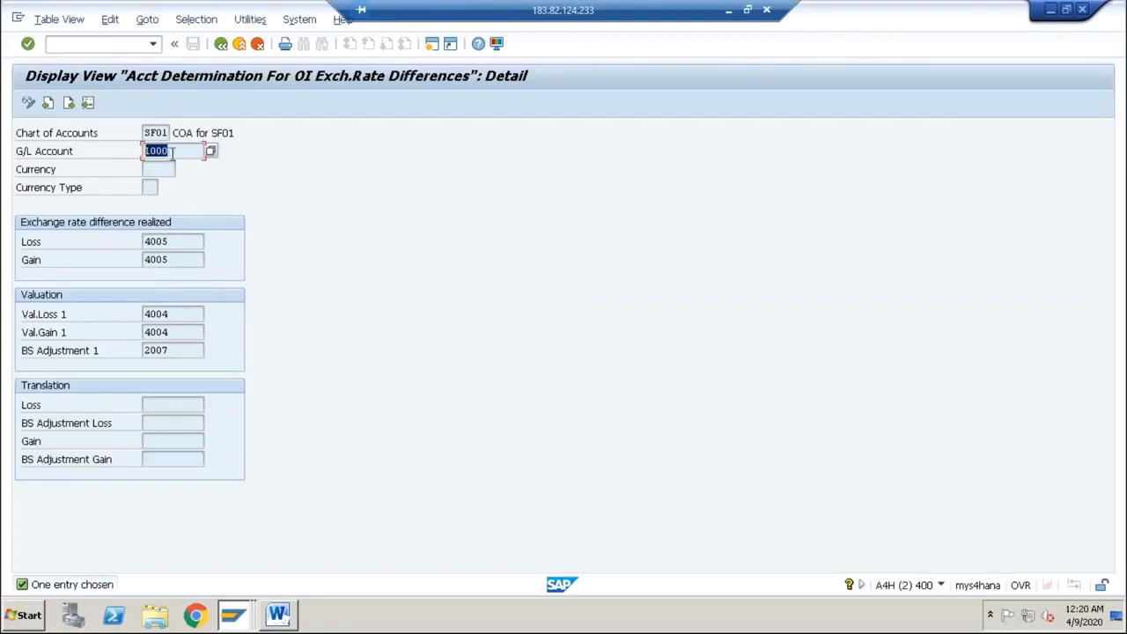
Look up the AP account in the SF01 G/L account list, close the list and return to the IMG.
left_click(211, 151)
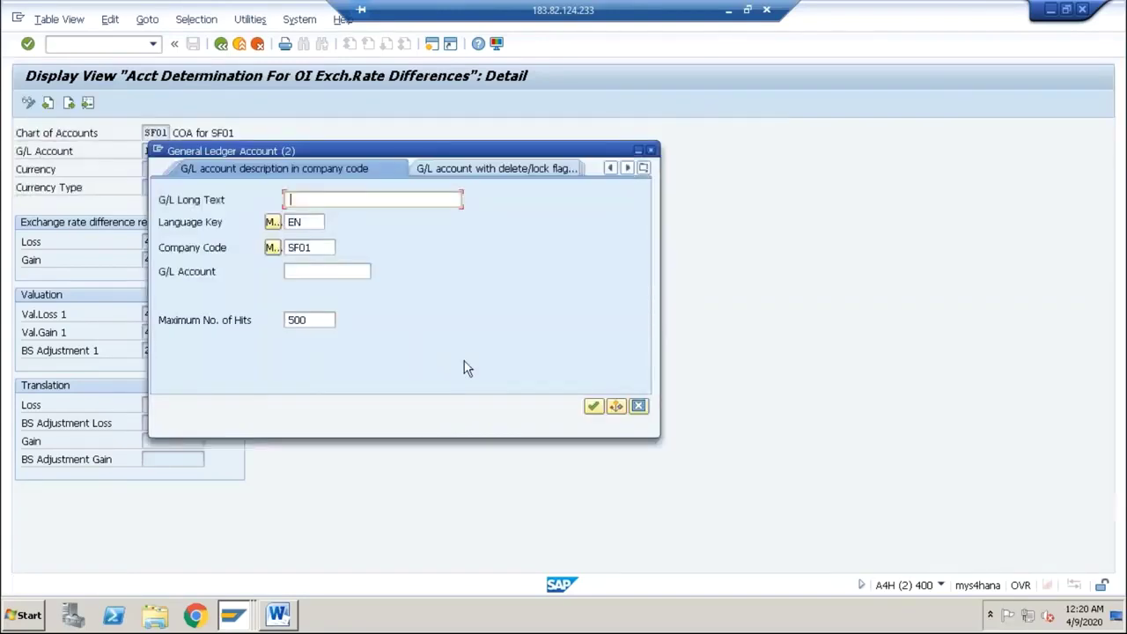
left_click(593, 406)
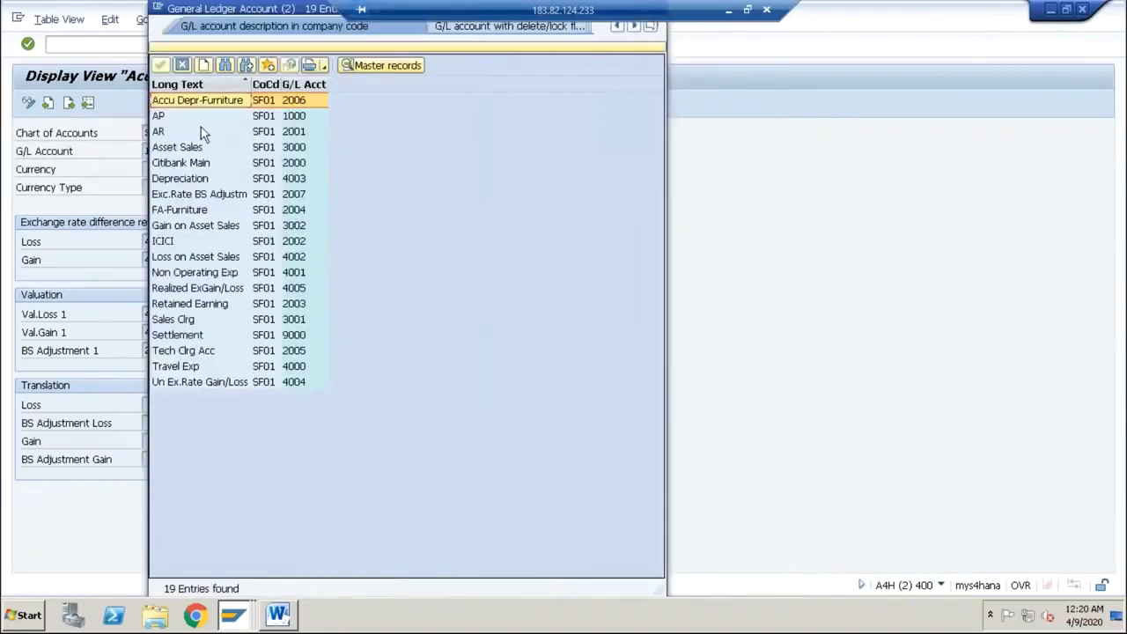
left_click(166, 118)
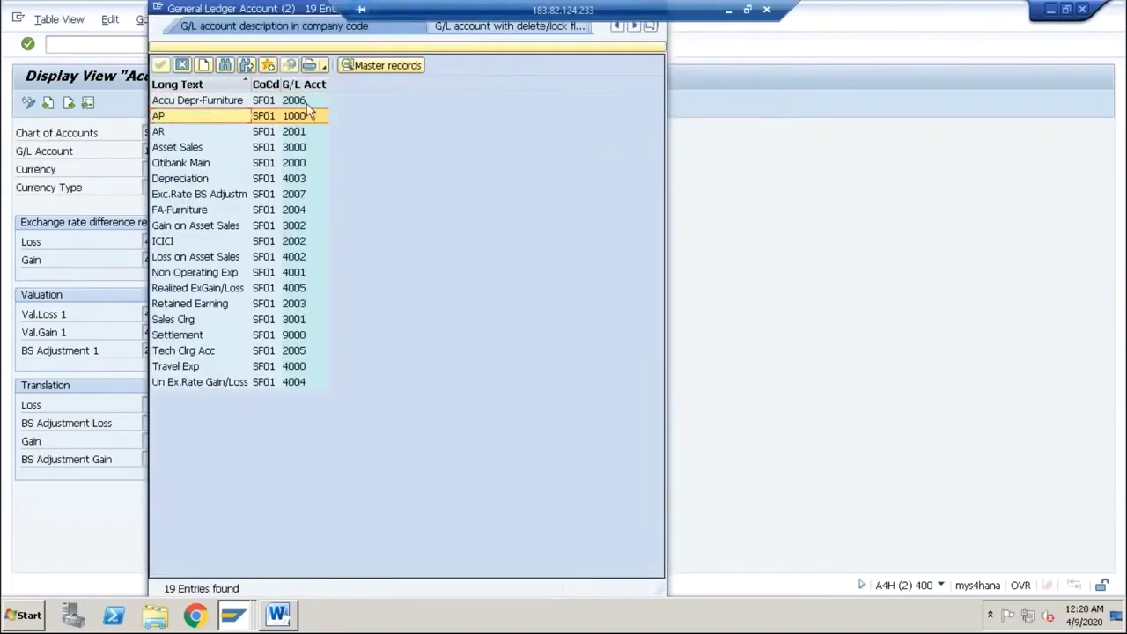
left_click_drag(298, 15, 539, 130)
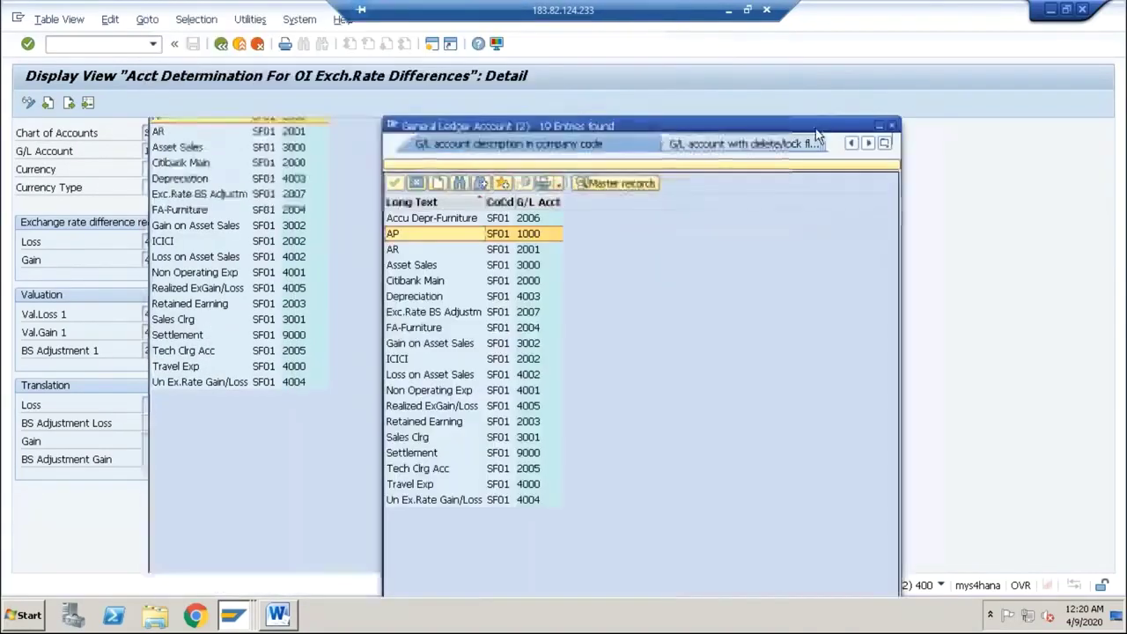
left_click(891, 126)
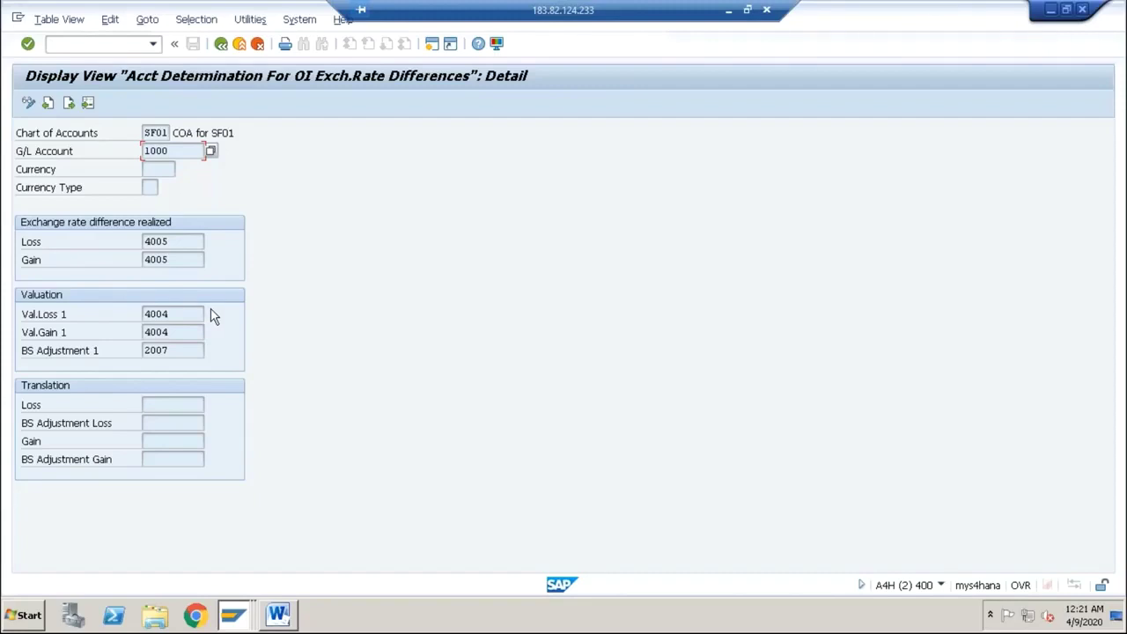
left_click(238, 49)
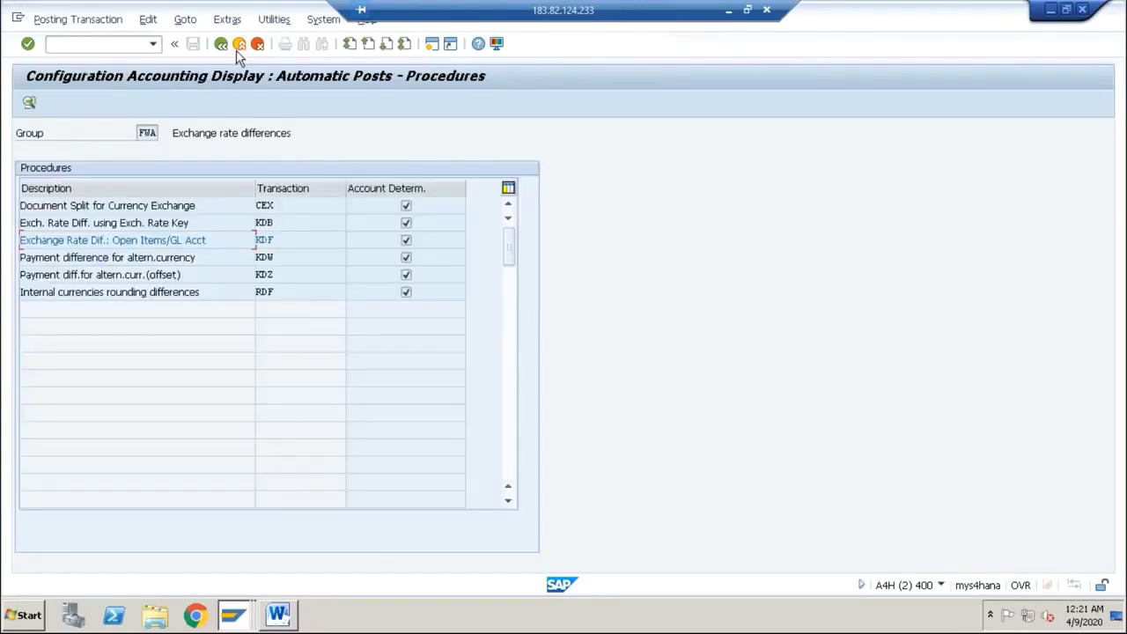
left_click(238, 48)
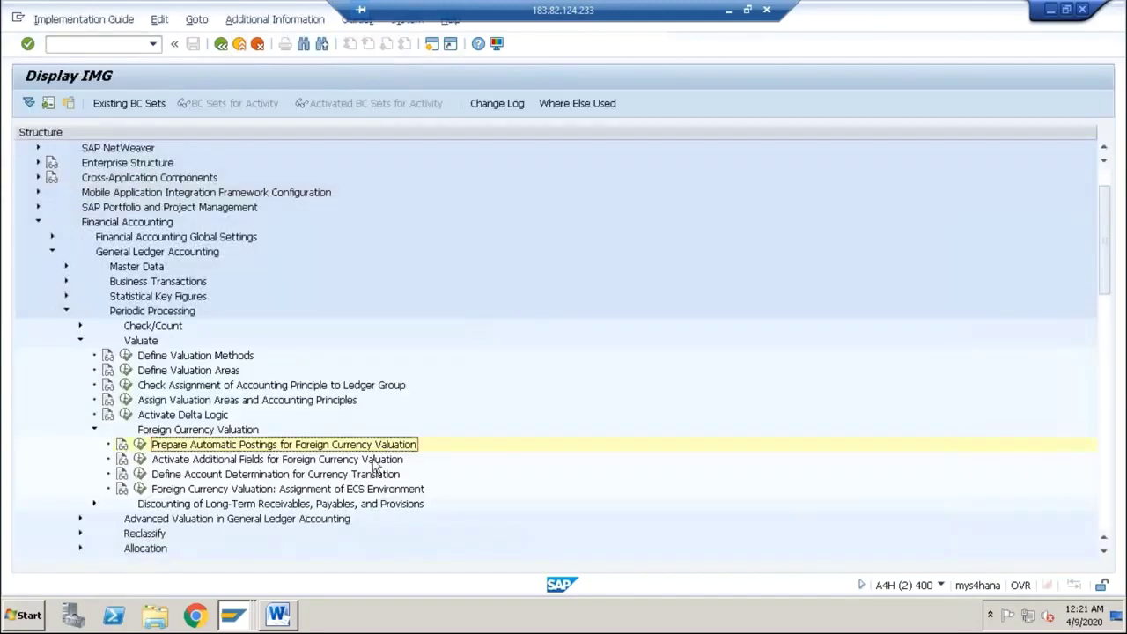
Switch to the Word notes, review the unrealized example and add the heading "Realized Gain/ Loss:" below it.
left_click(278, 616)
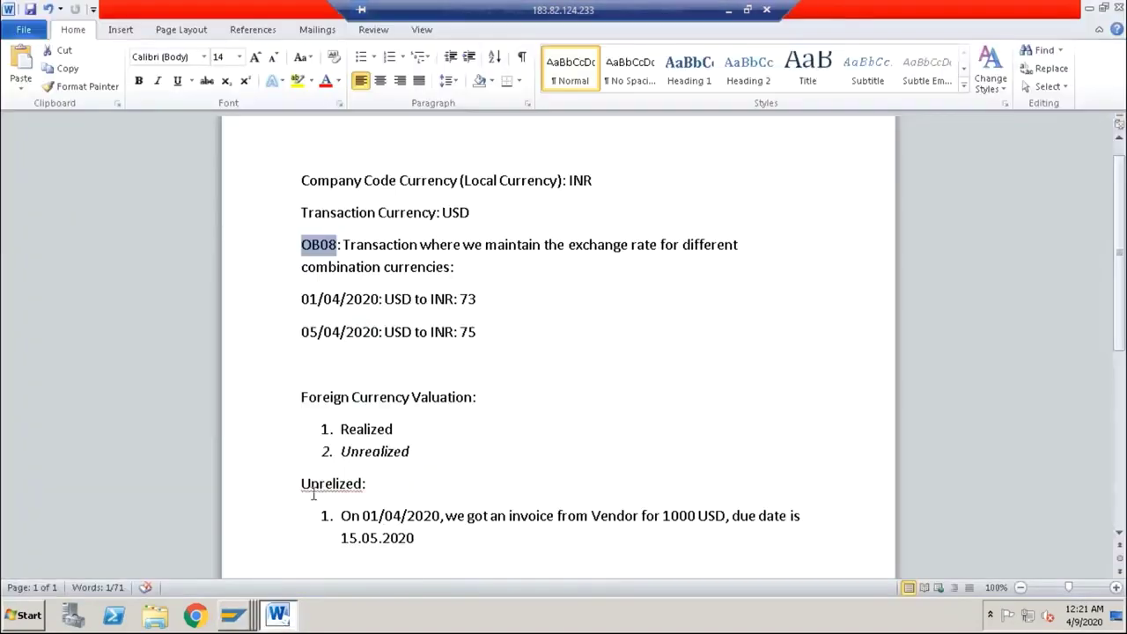
left_click_drag(417, 452, 340, 451)
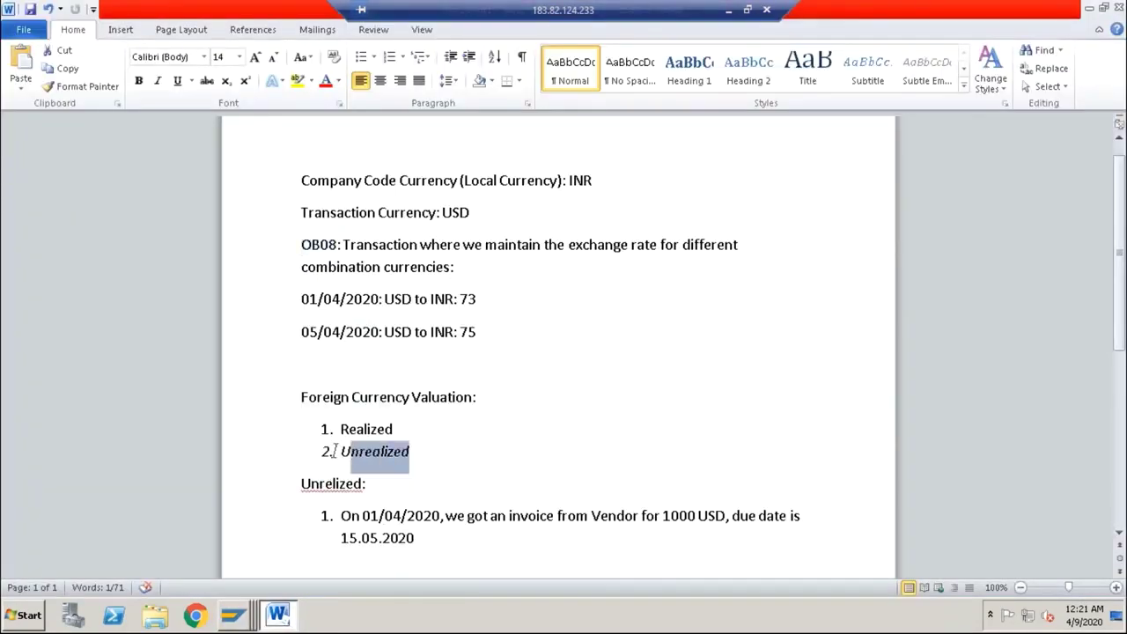
left_click_drag(414, 539, 311, 488)
left_click(415, 544)
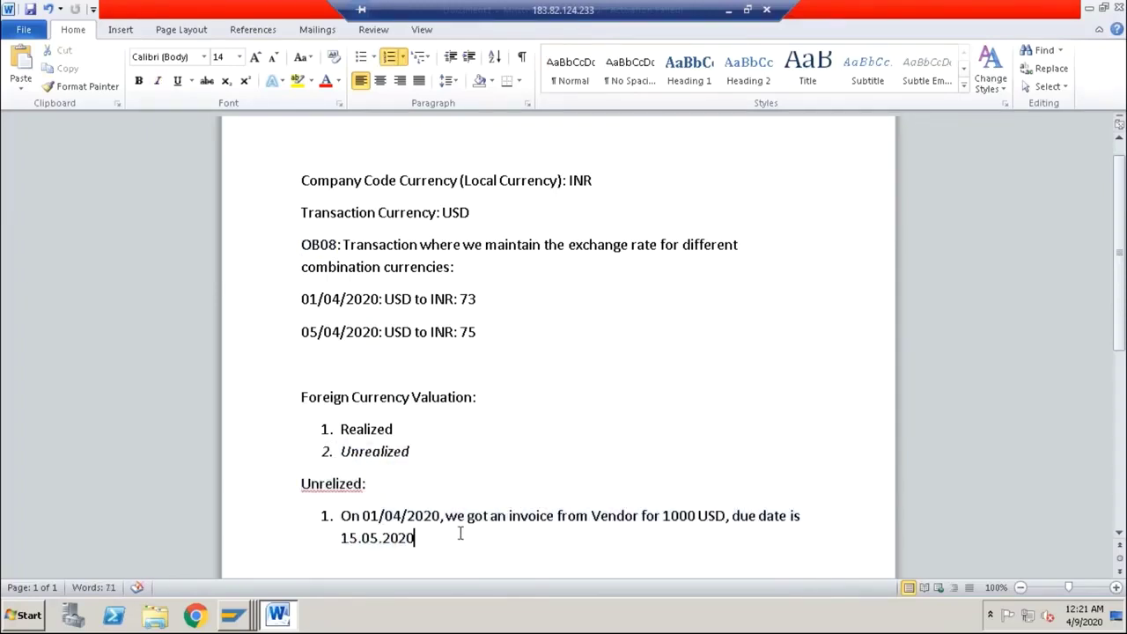
key("Return")
key("Return")
key("Return")
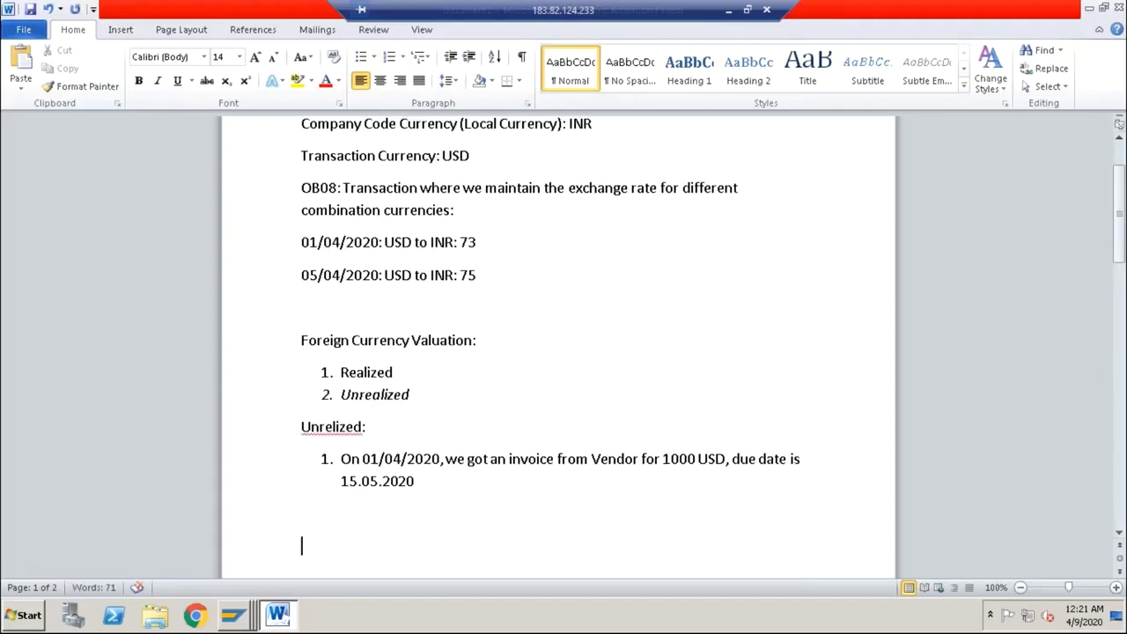
type("Realized ")
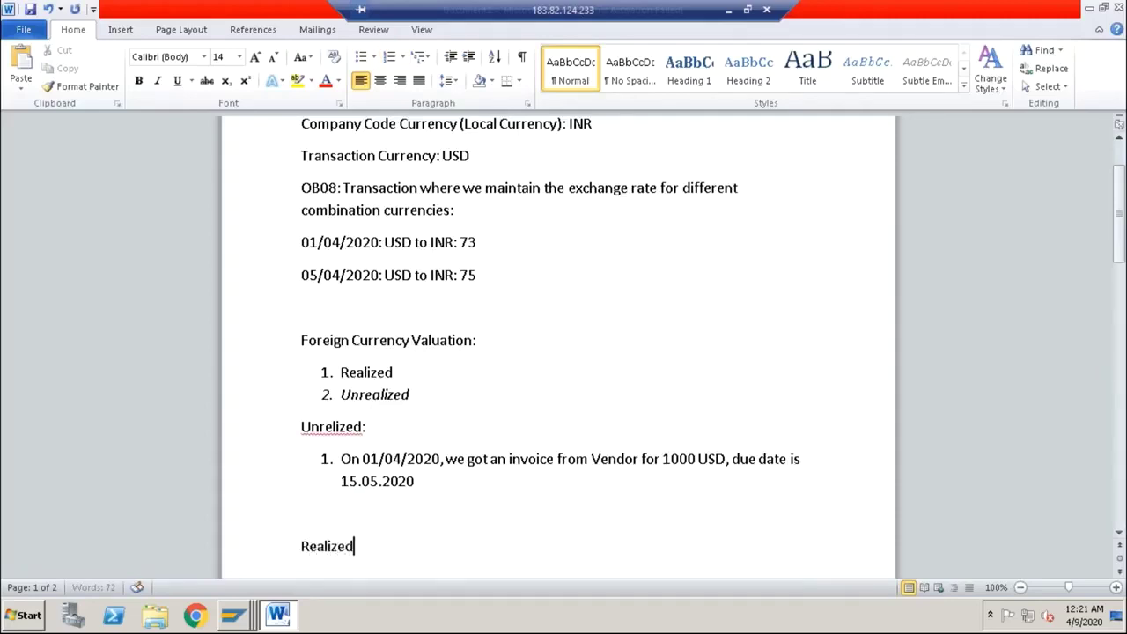
type("Gain/ Loss:")
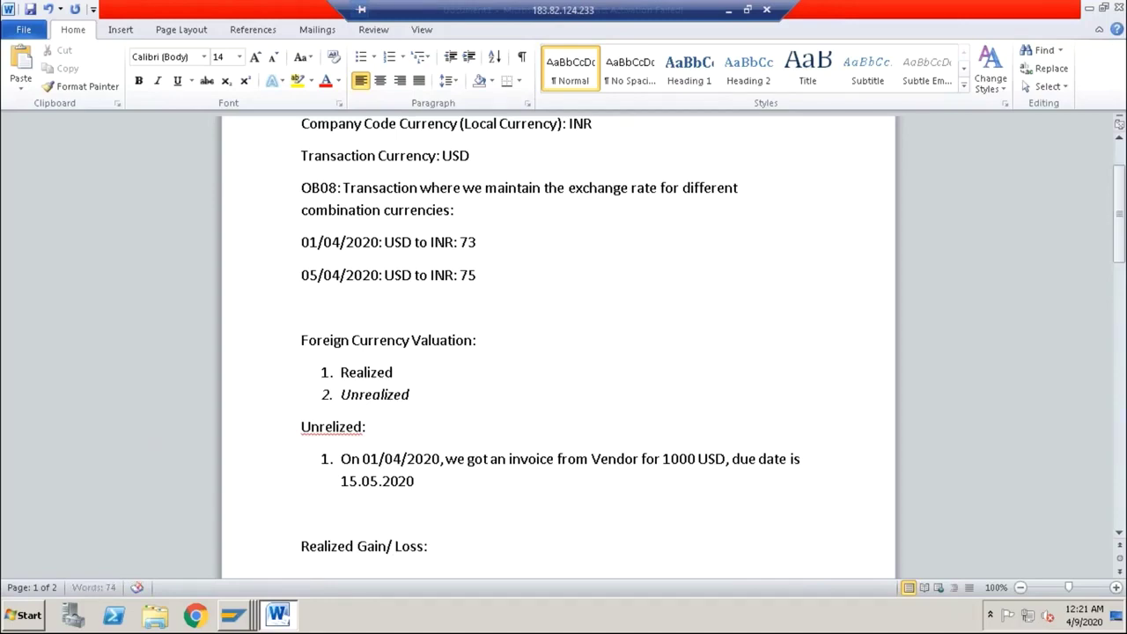
key("Return")
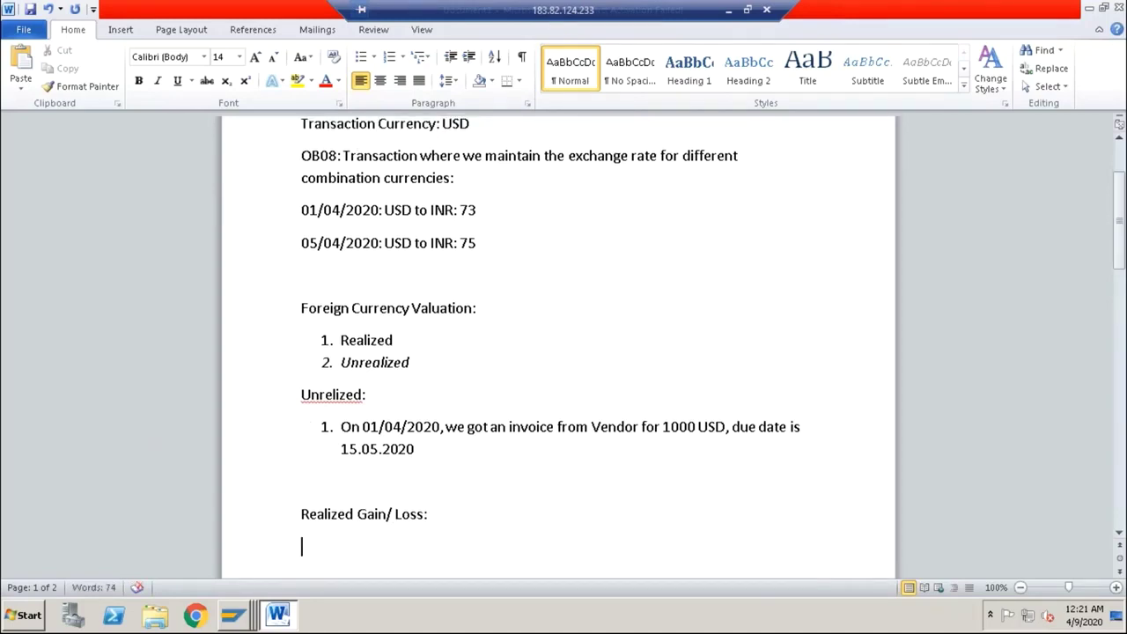
Write "At the time of payment, rate is 71. Company will book the realized gain" under the Realized Gain/ Loss heading.
type("At the ")
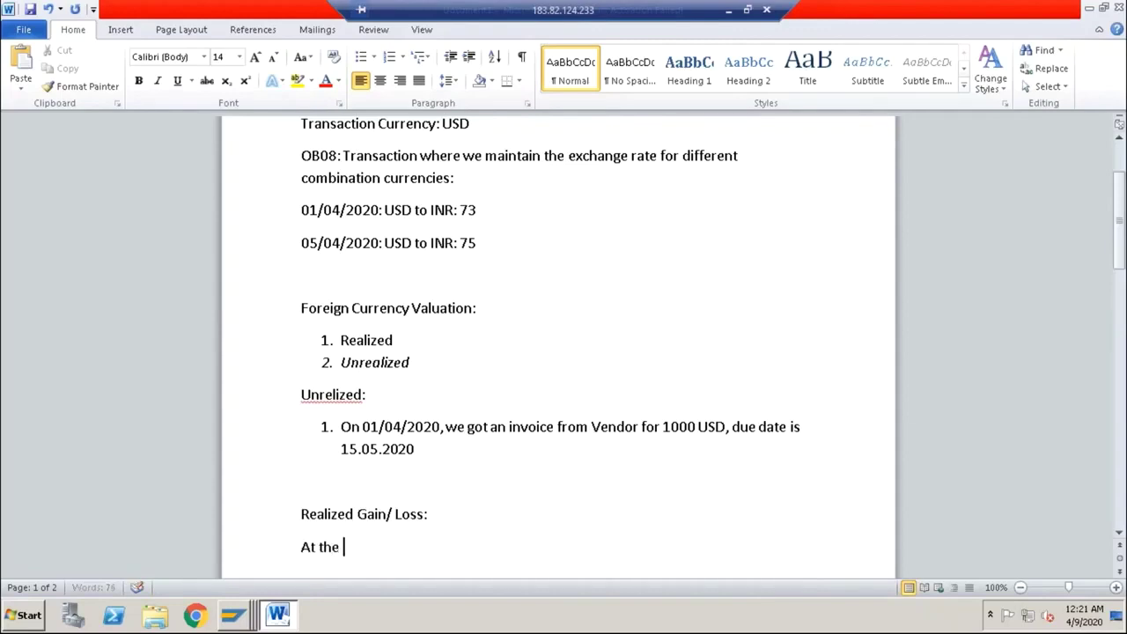
type("time of payment")
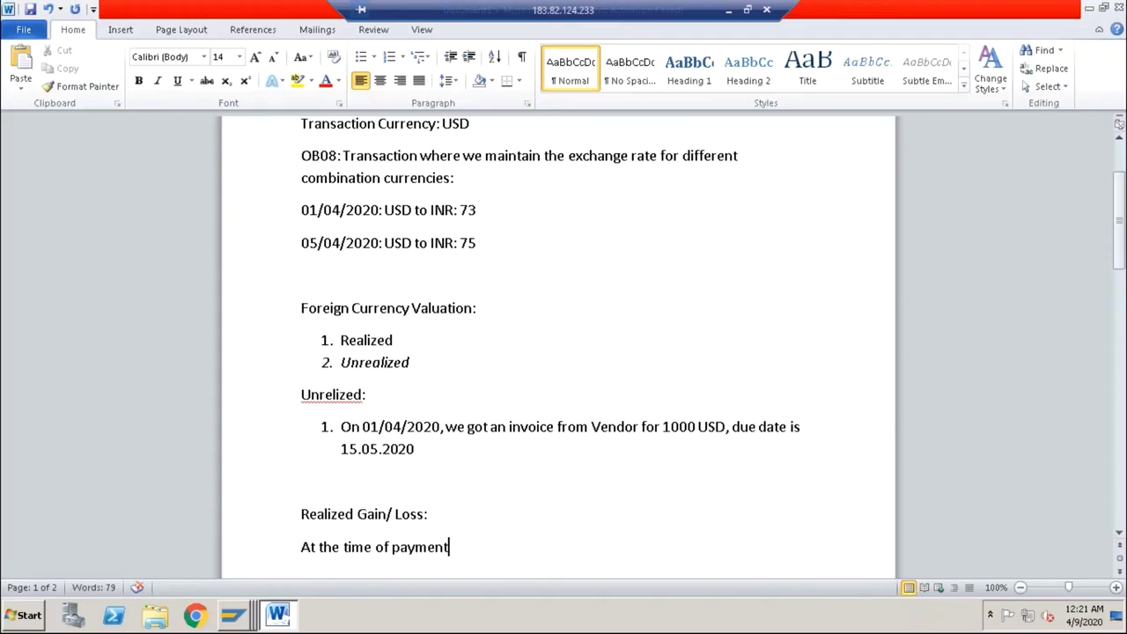
type(", rate is 7")
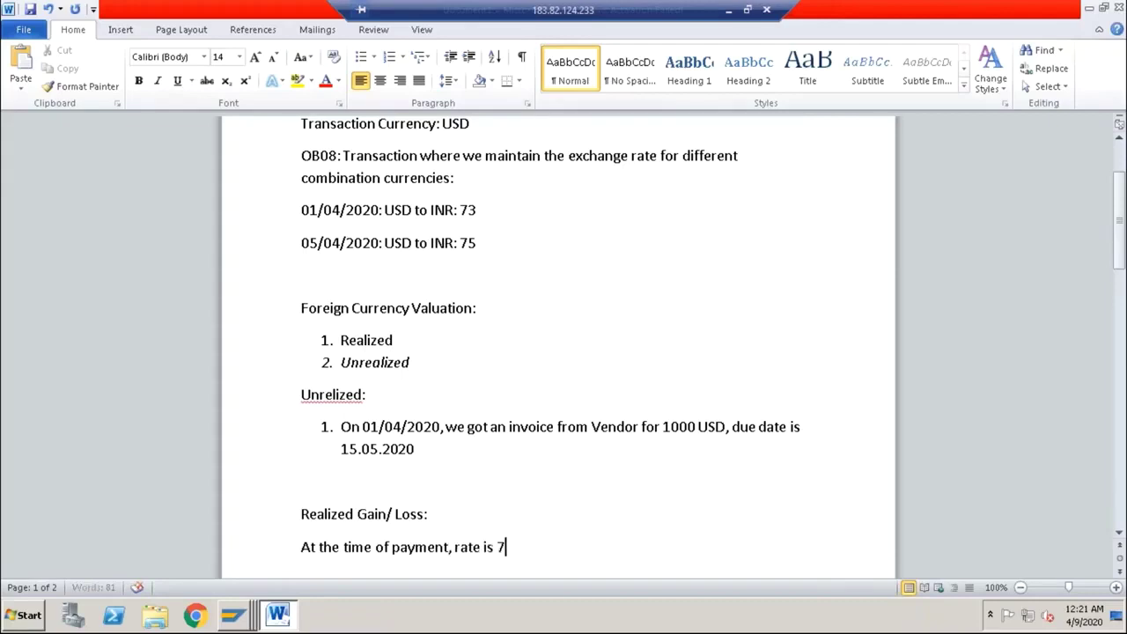
type("1")
type(". company will boo")
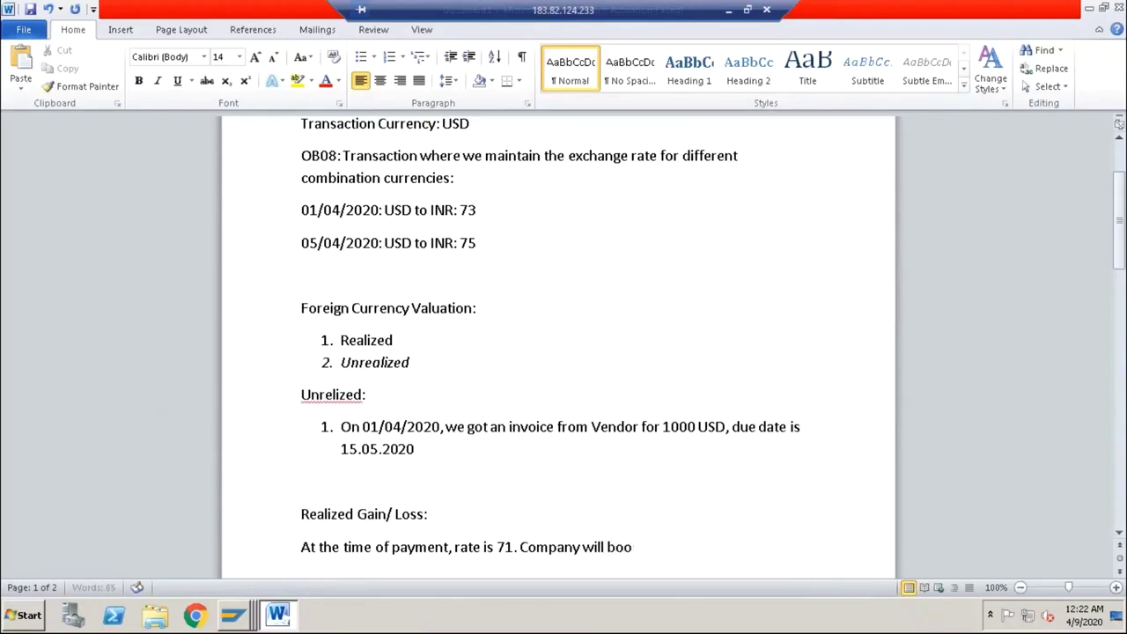
type("k the realized gain")
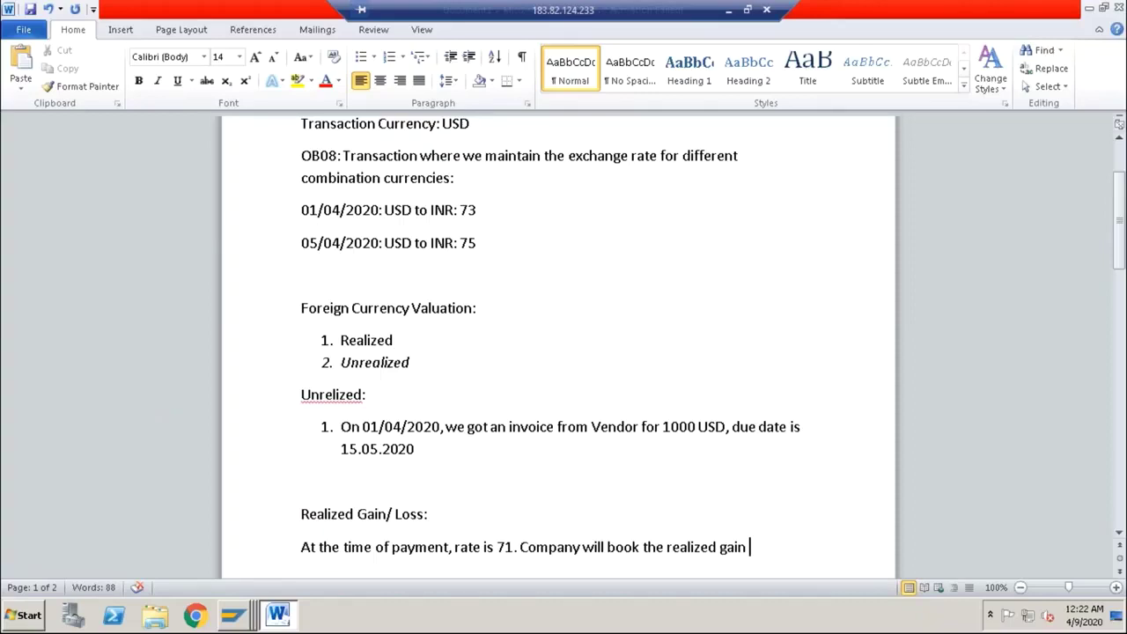
Switch to the SAP document display session and open the currency exchange rates maintenance with transaction OB08.
key("alt+Tab")
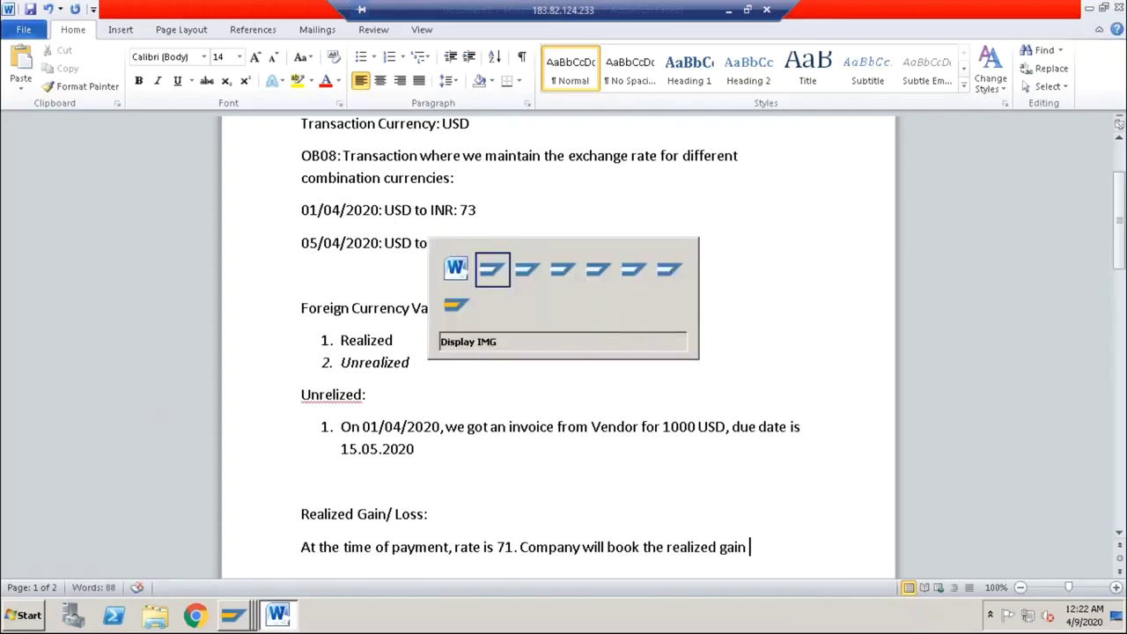
key("alt+Tab")
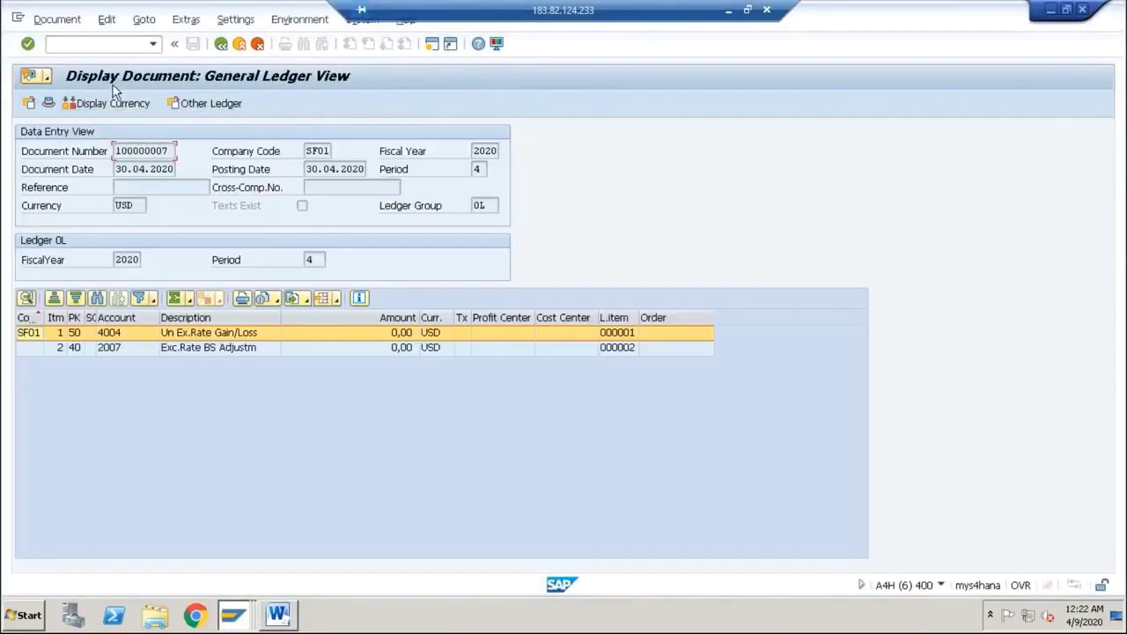
left_click(99, 44)
type("/nob08")
key("Return")
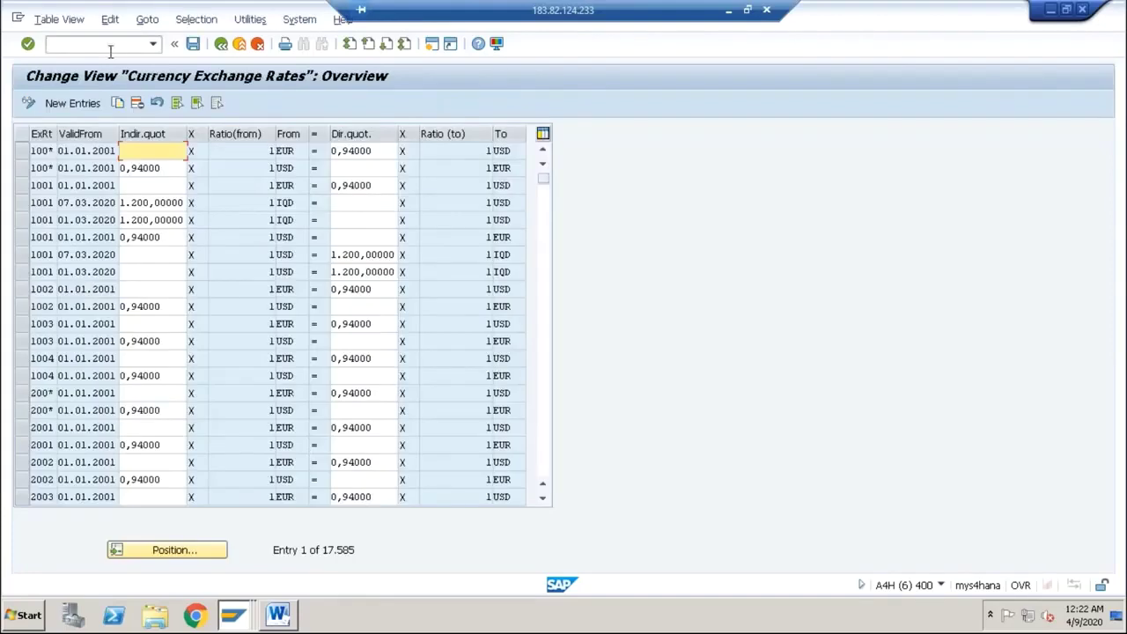
Add and save an exchange rate of type M valid from 10.05.2020, USD to INR, with direct quotation 71.
left_click(78, 103)
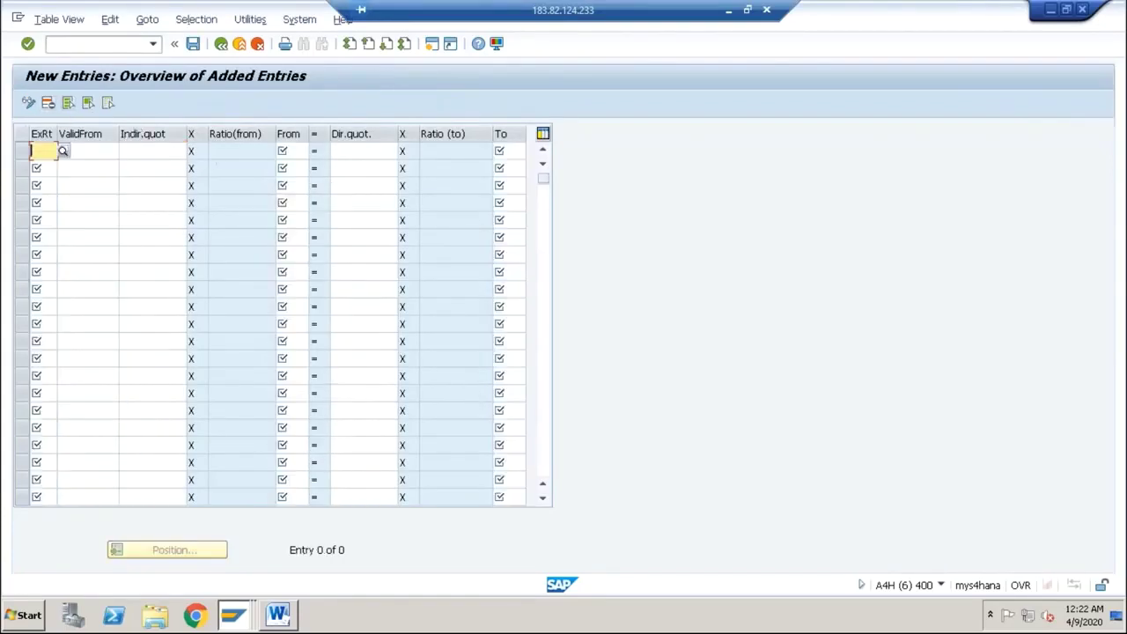
type("M")
key("Tab")
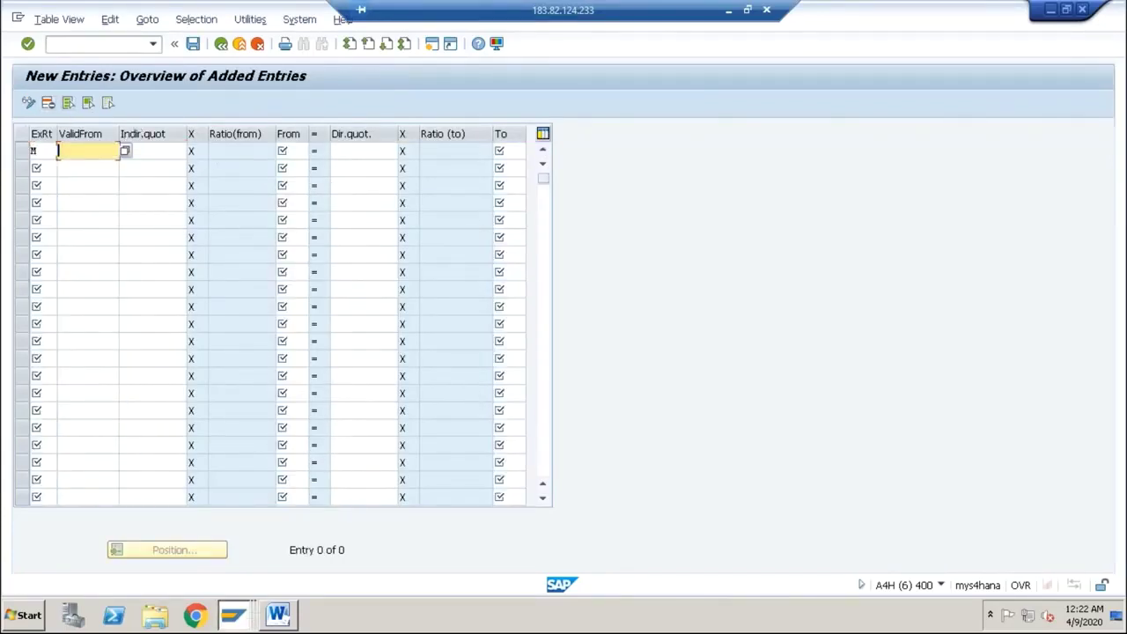
type("10052020")
key("Tab")
key("Tab")
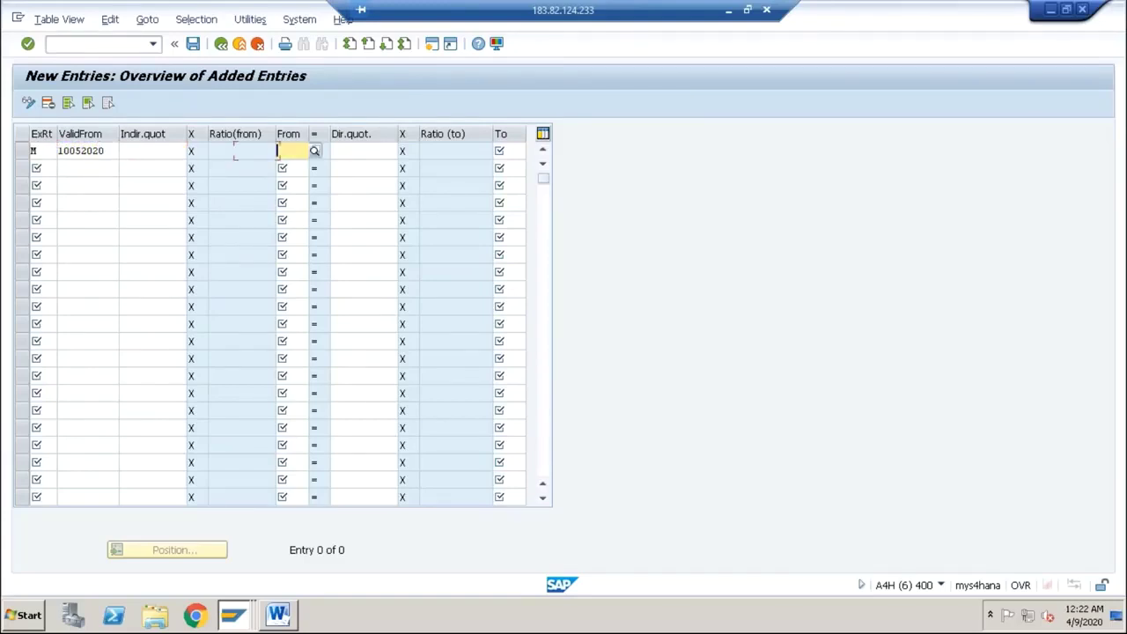
type("USD")
key("Tab")
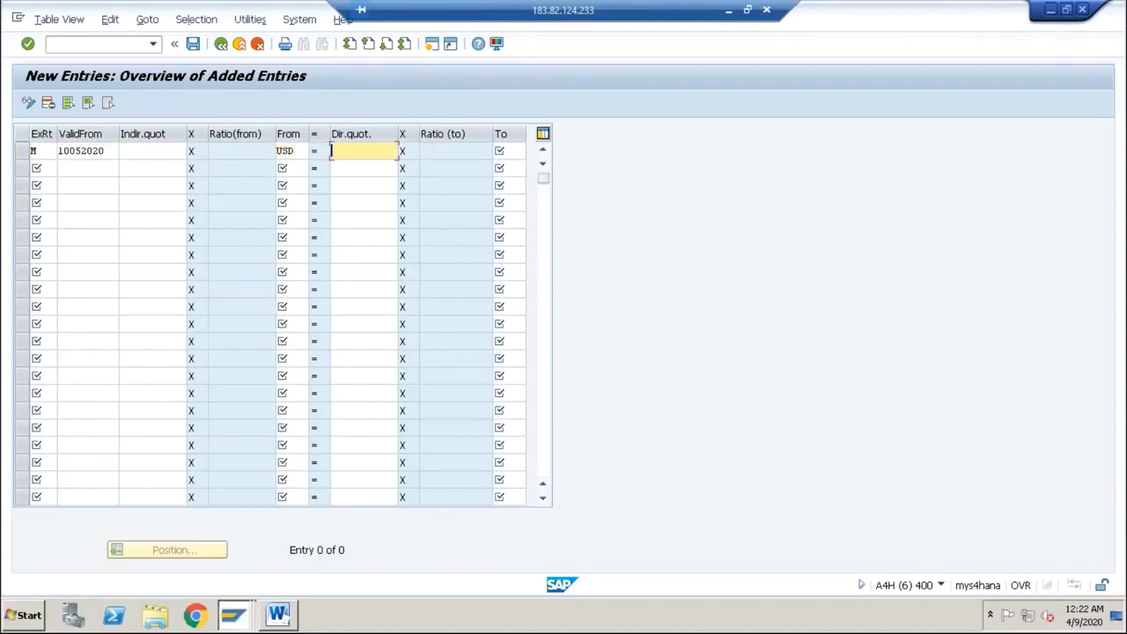
type("71")
key("Tab")
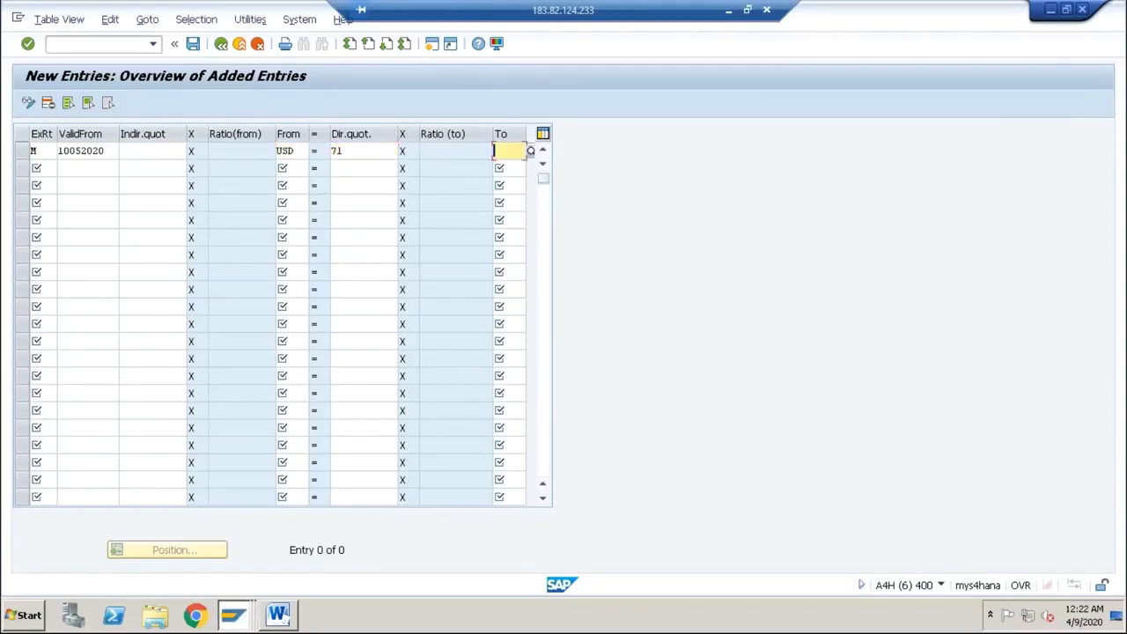
type("INR")
key("Return")
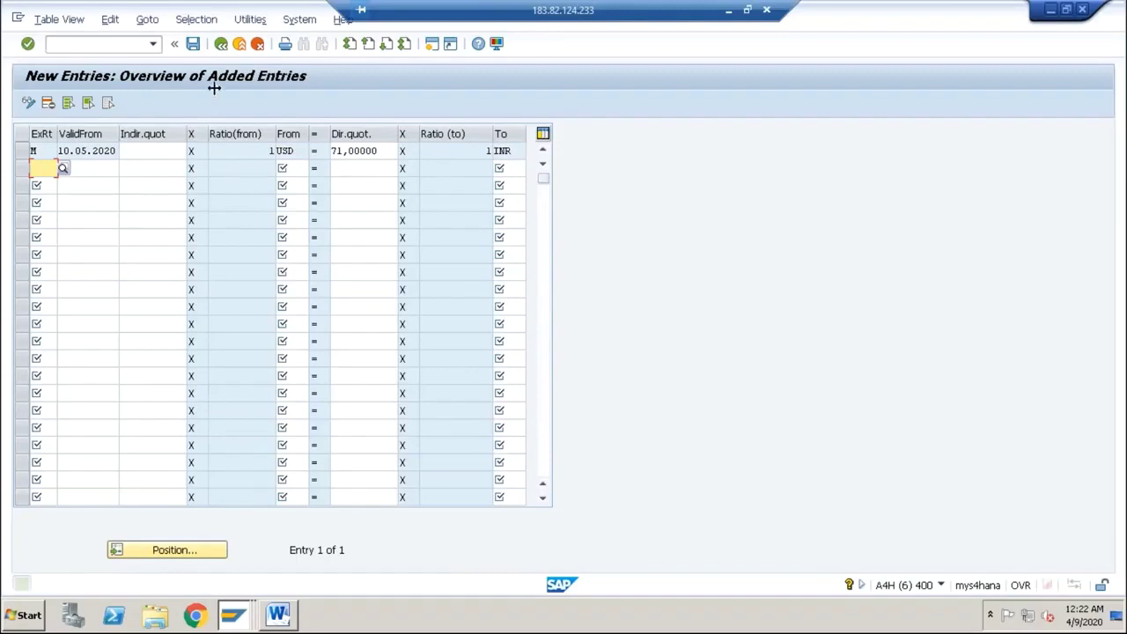
left_click(196, 48)
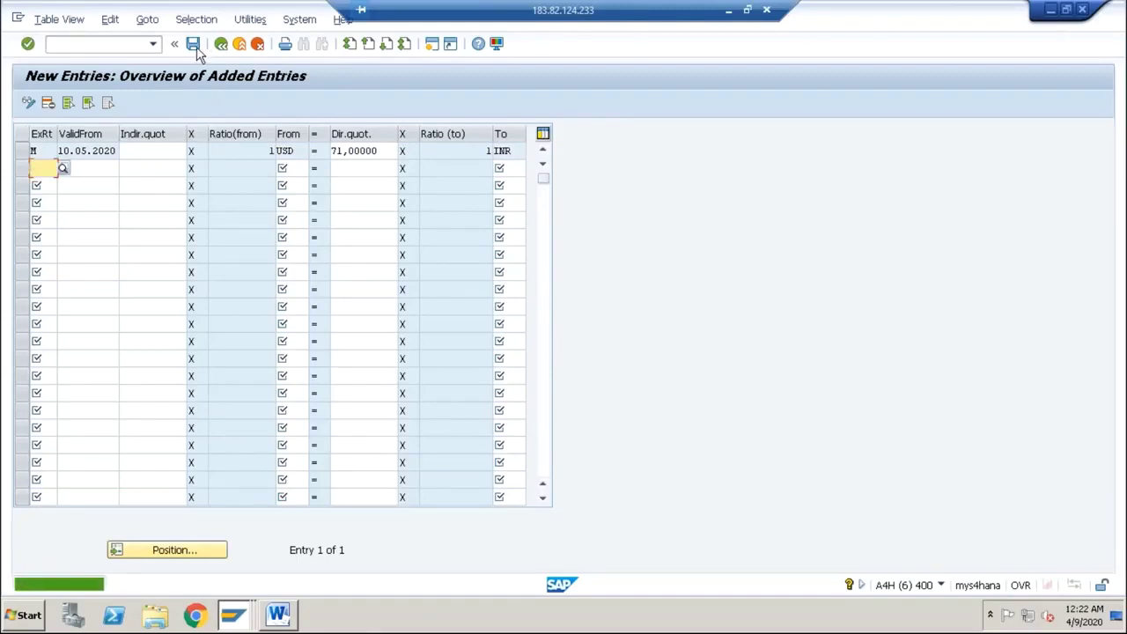
Open the Post Outgoing Payments transaction.
type("/")
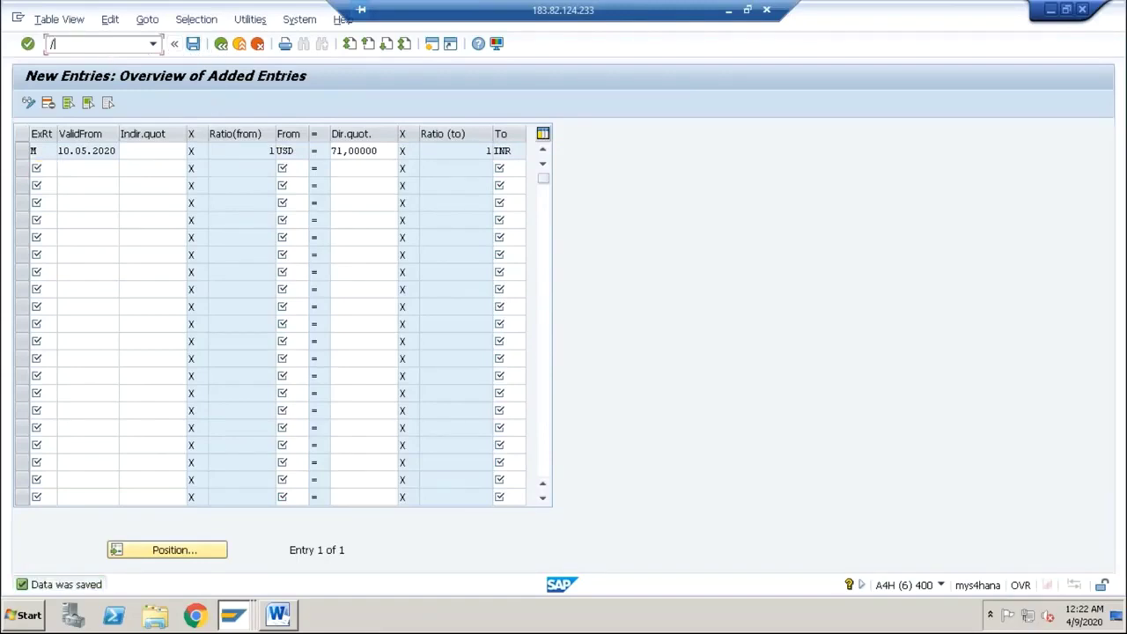
type("nOB08")
key("Return")
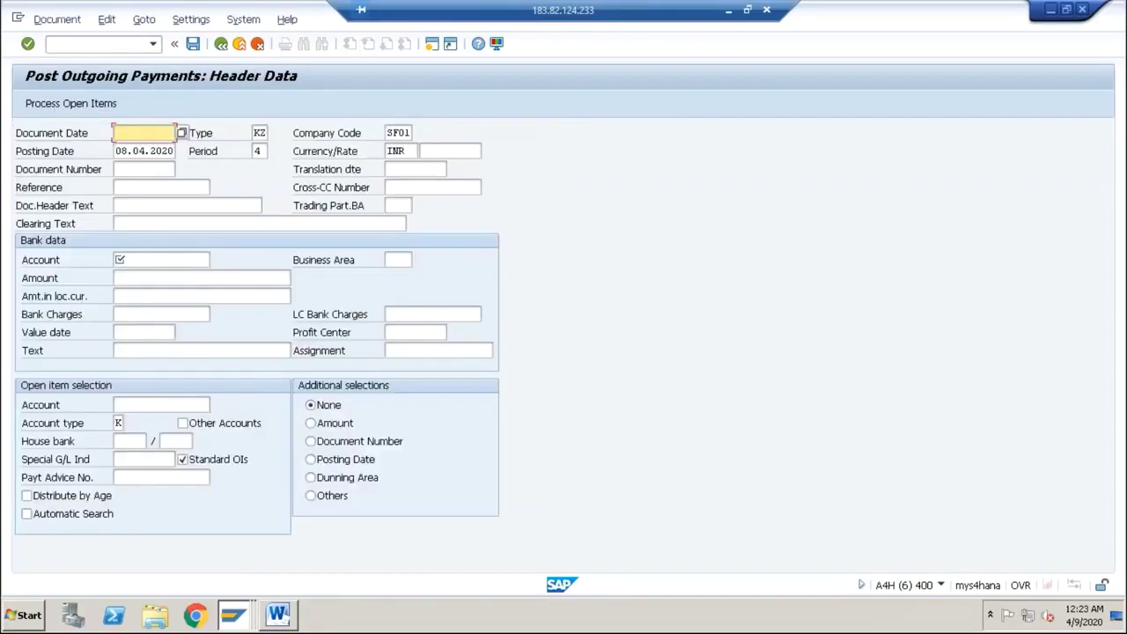
Set the payment's document date and posting date to 10.05.2020 and its currency to USD.
type("10052020")
key("Tab")
key("Tab")
key("Tab")
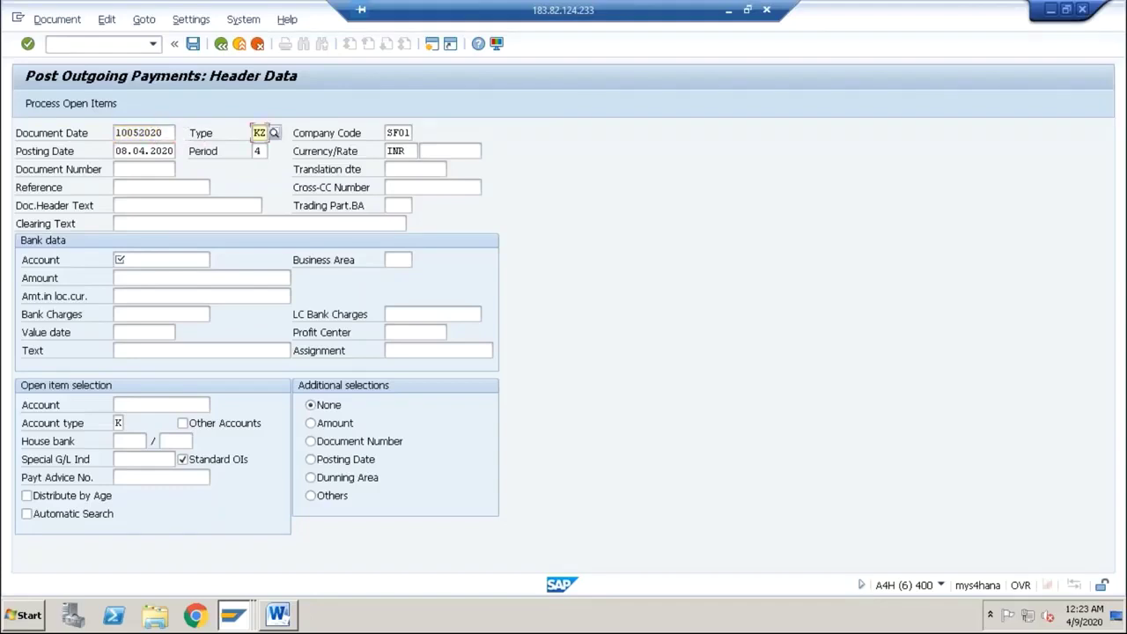
type("10052")
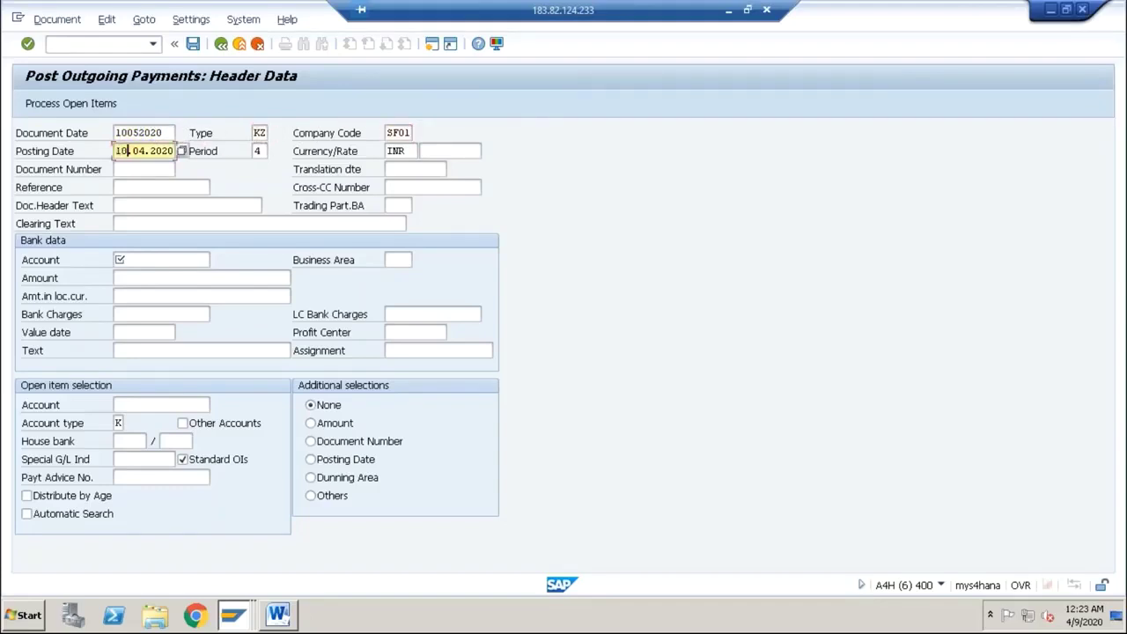
type("020")
left_click_drag(162, 151, 175, 150)
key("Delete")
left_click(404, 151)
left_click_drag(406, 152, 388, 153)
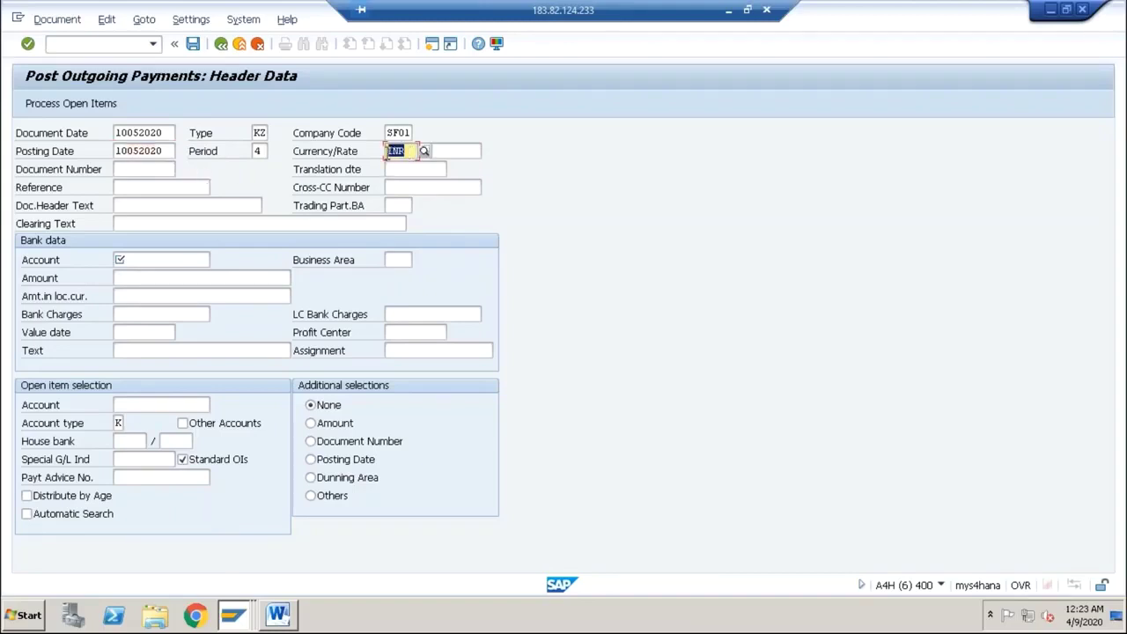
type("USD")
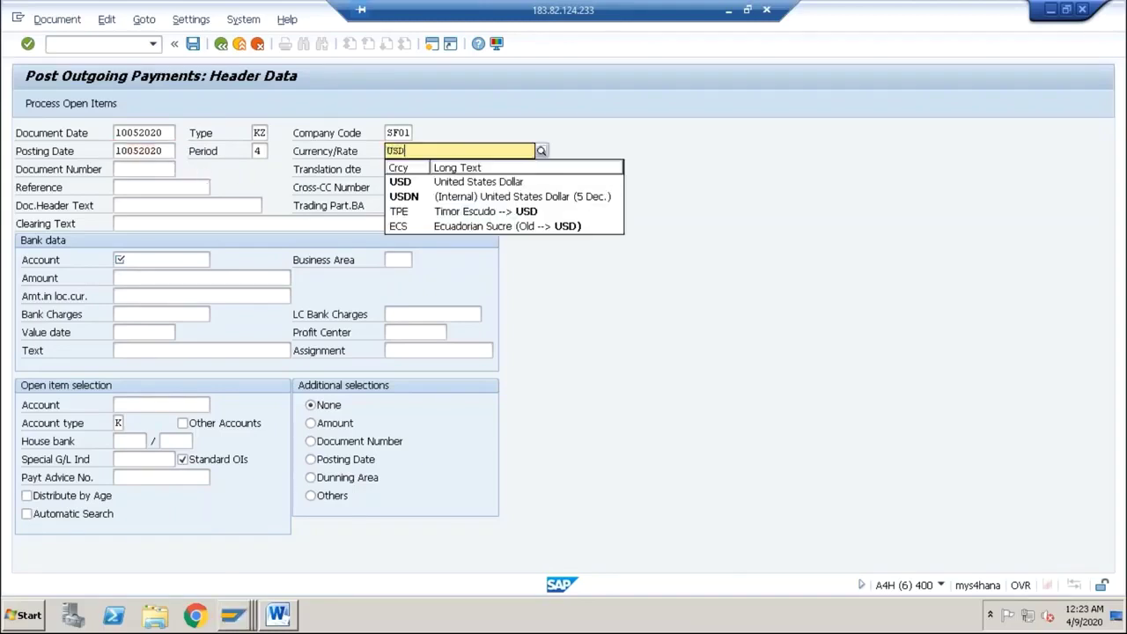
left_click(404, 183)
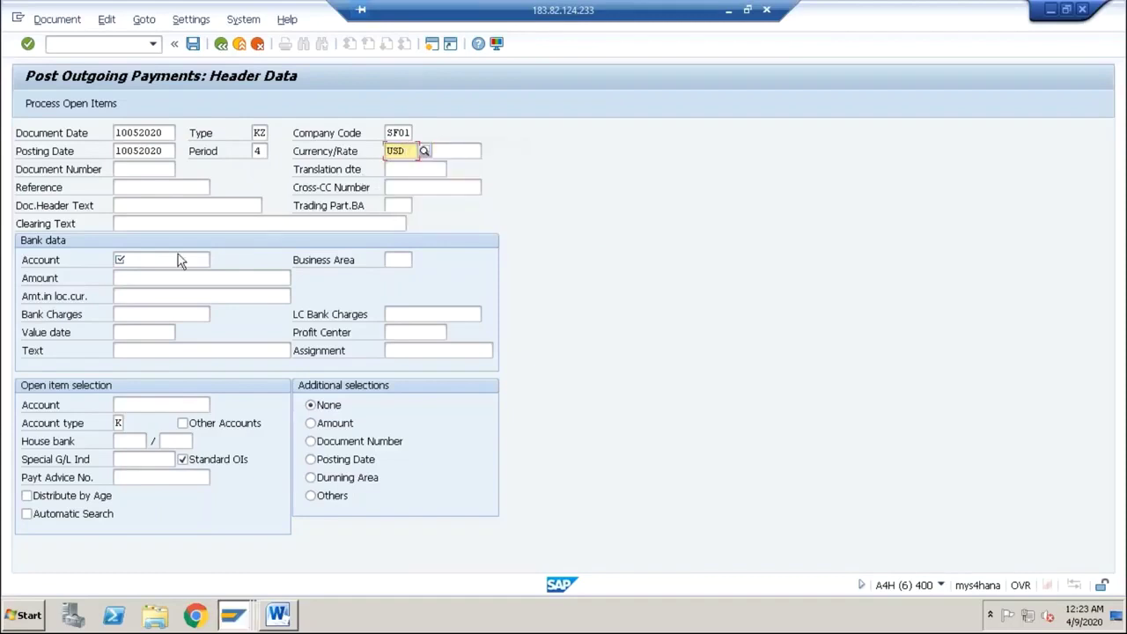
Fill in the bank data with G/L account 2000, amount 1000 and value date 10.05.2020.
left_click(160, 261)
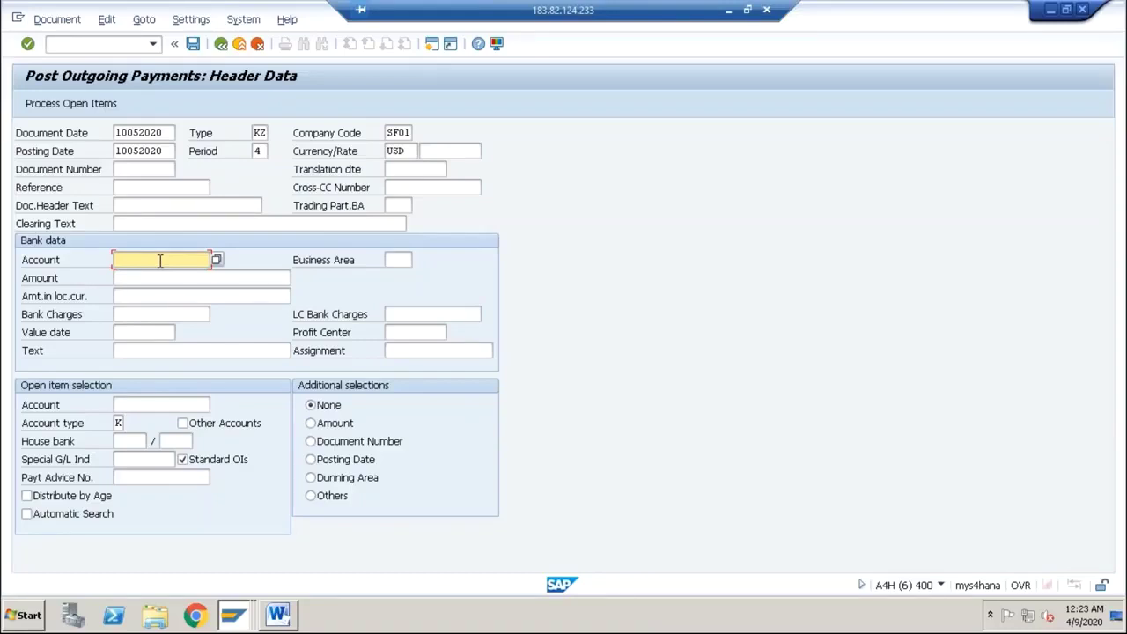
type("2000")
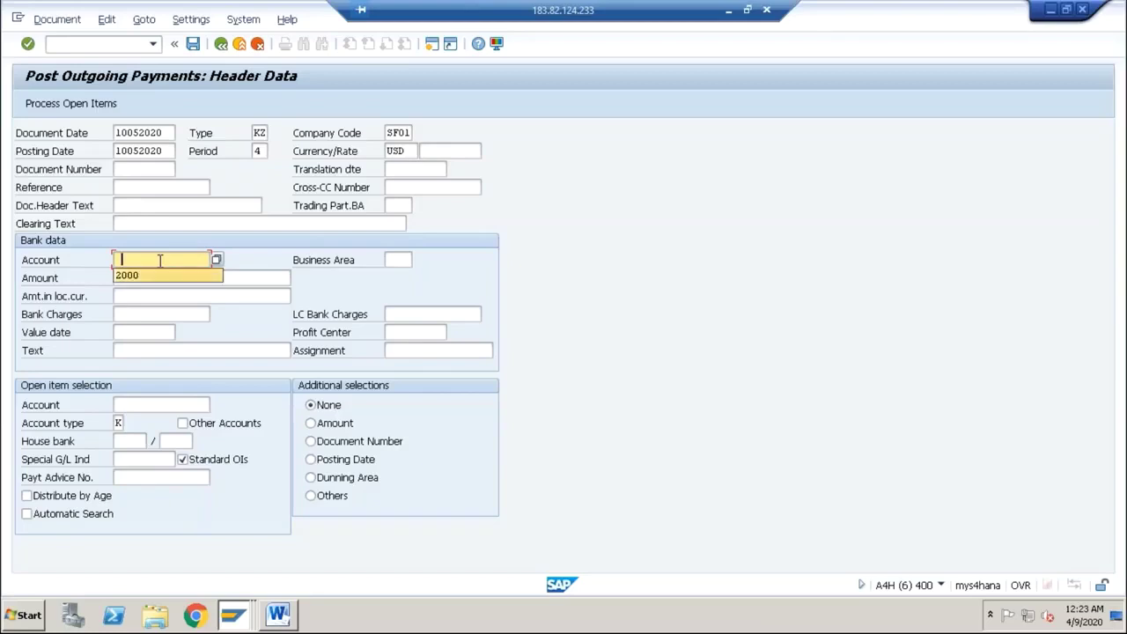
key("Tab")
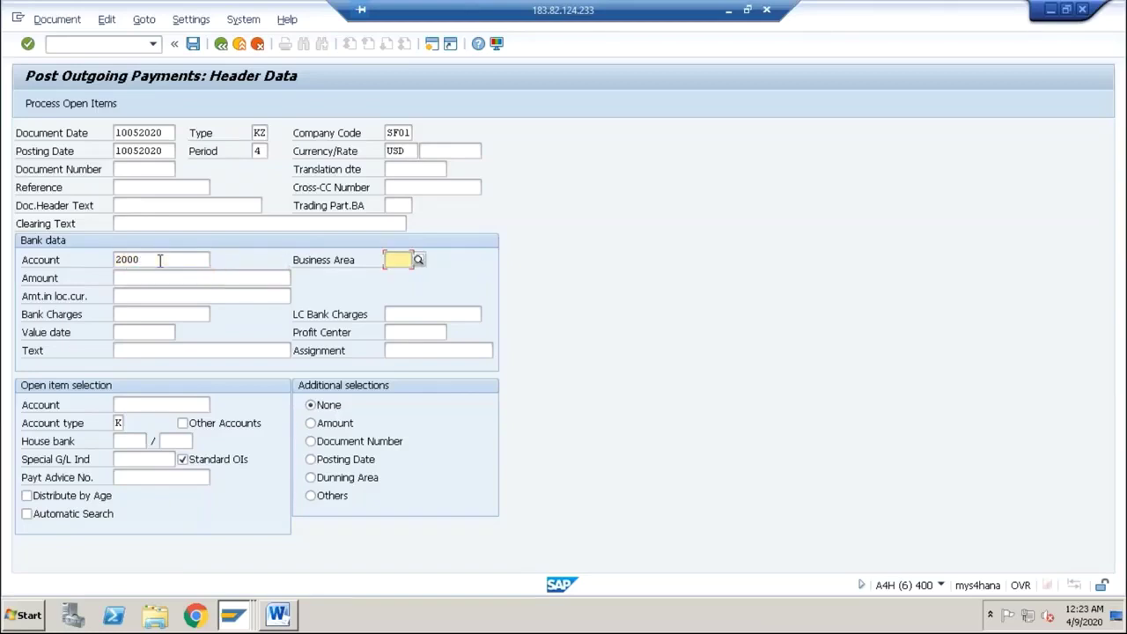
key("Tab")
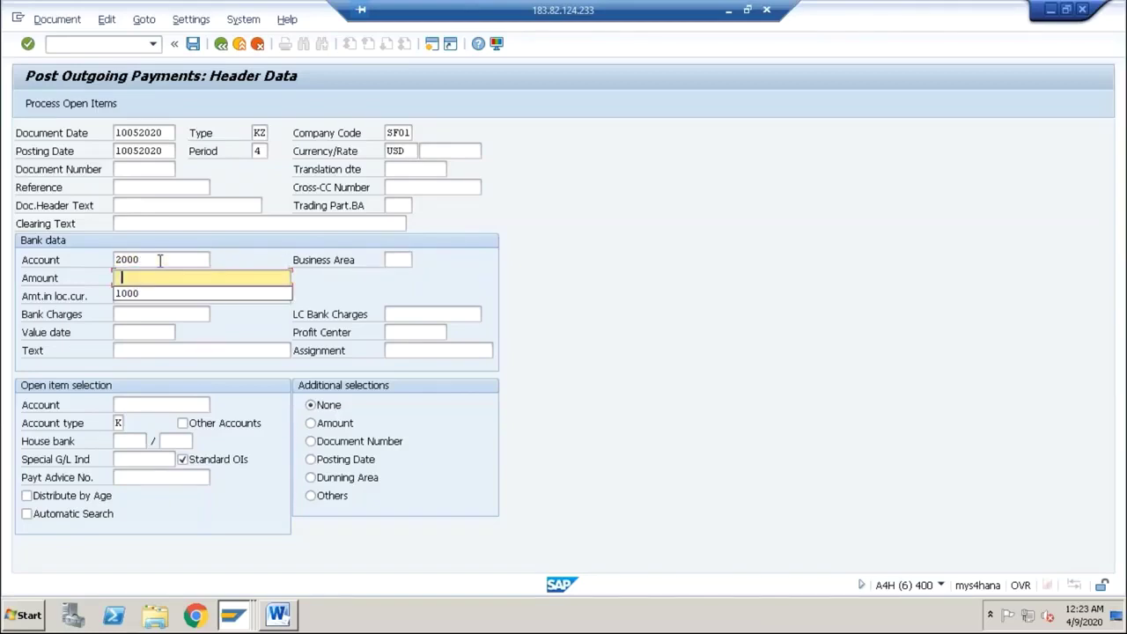
key("Down")
key("Return")
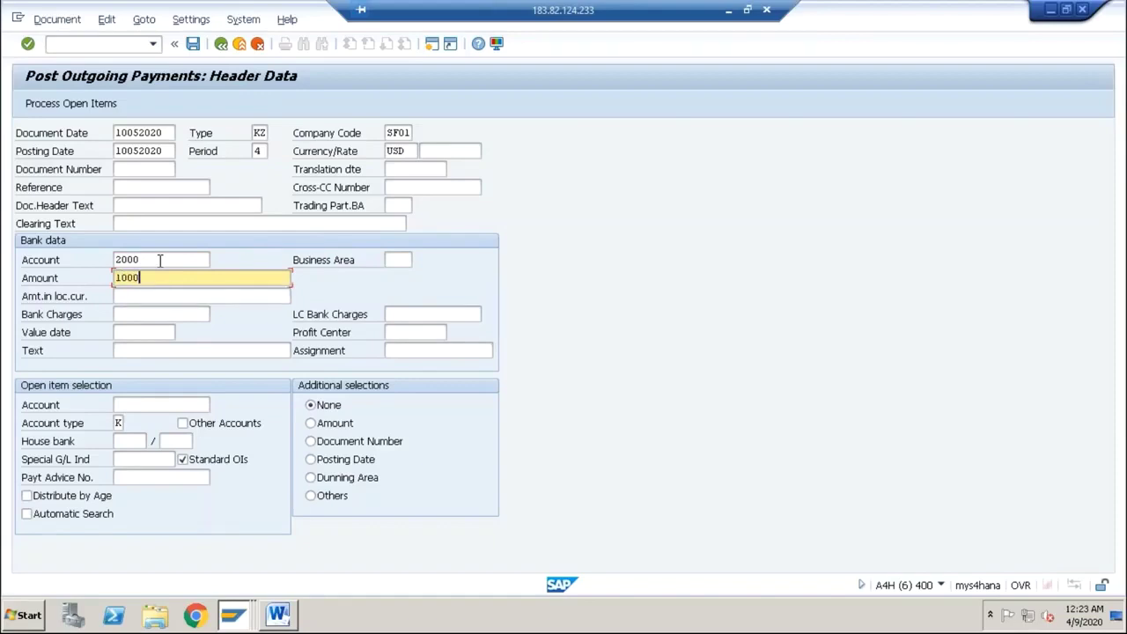
left_click(143, 333)
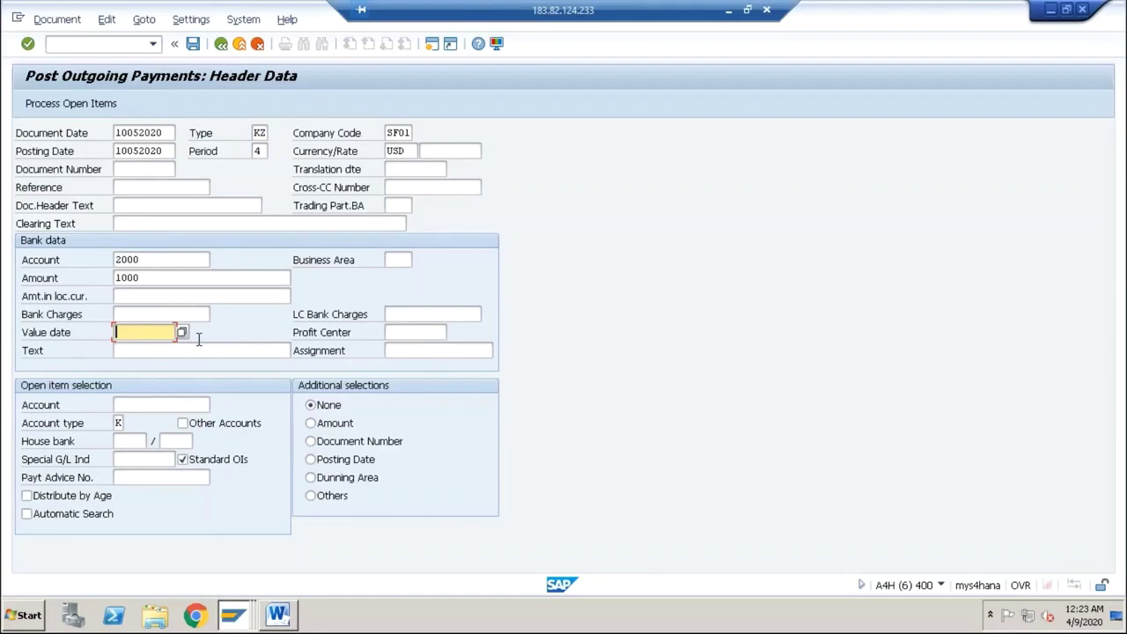
type("10052020")
Enter the test vendor's account for open item selection and process its open items, accepting the period and date warnings.
left_click(167, 405)
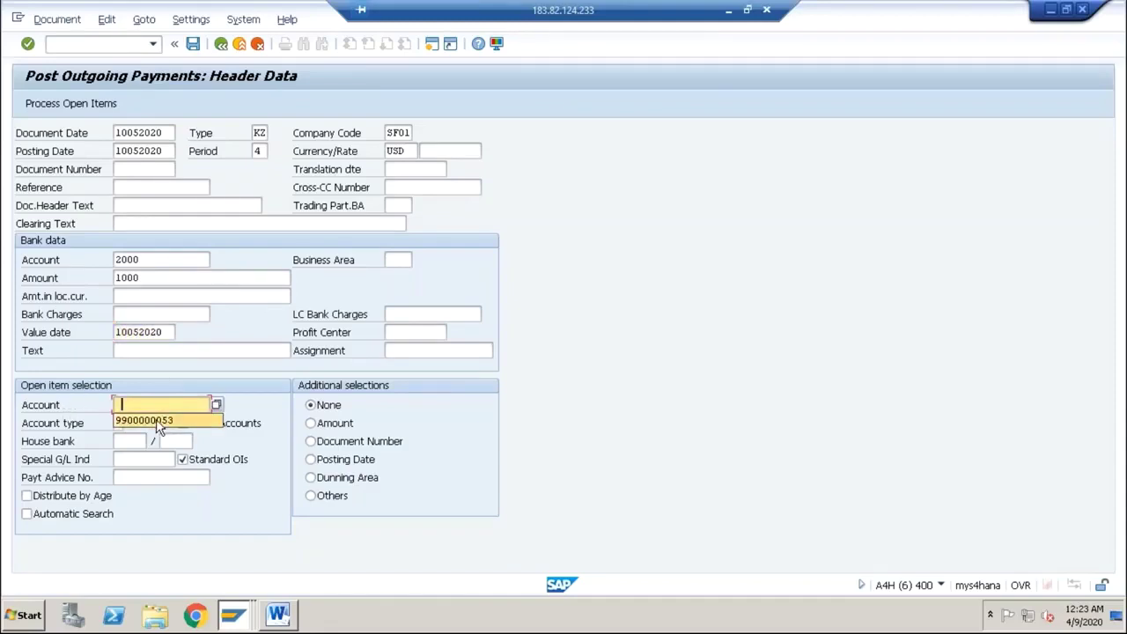
left_click(150, 421)
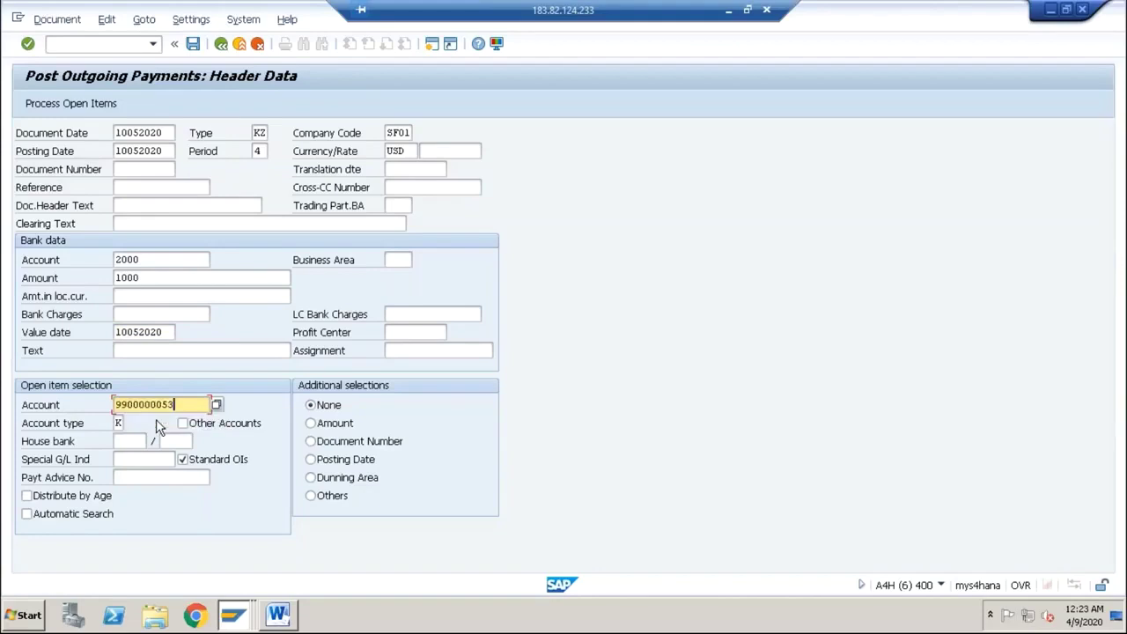
left_click(90, 109)
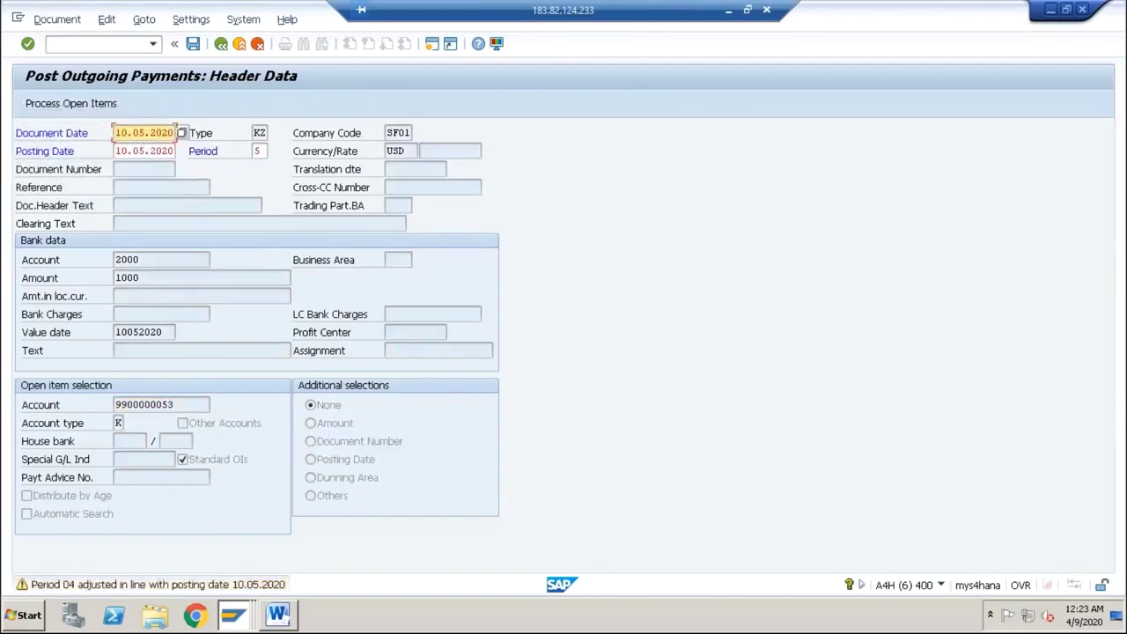
key("Return")
key("Return")
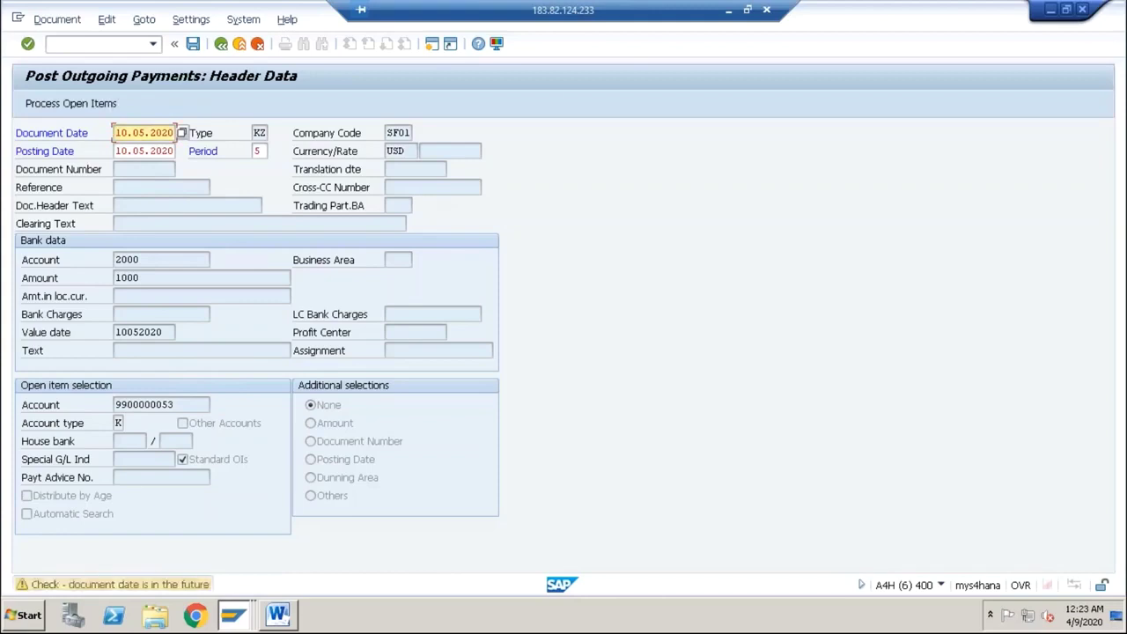
key("Return")
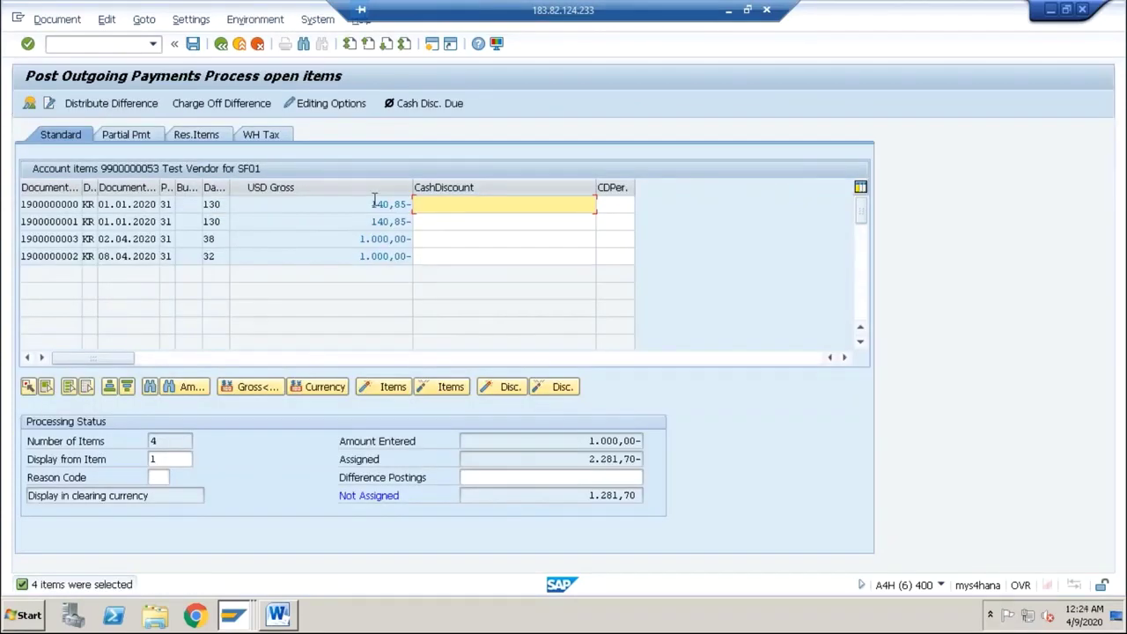
Deactivate the other open items so only the 1.000,00 USD invoice dated 02.04.2020 is assigned to the payment.
double_click(368, 256)
double_click(377, 204)
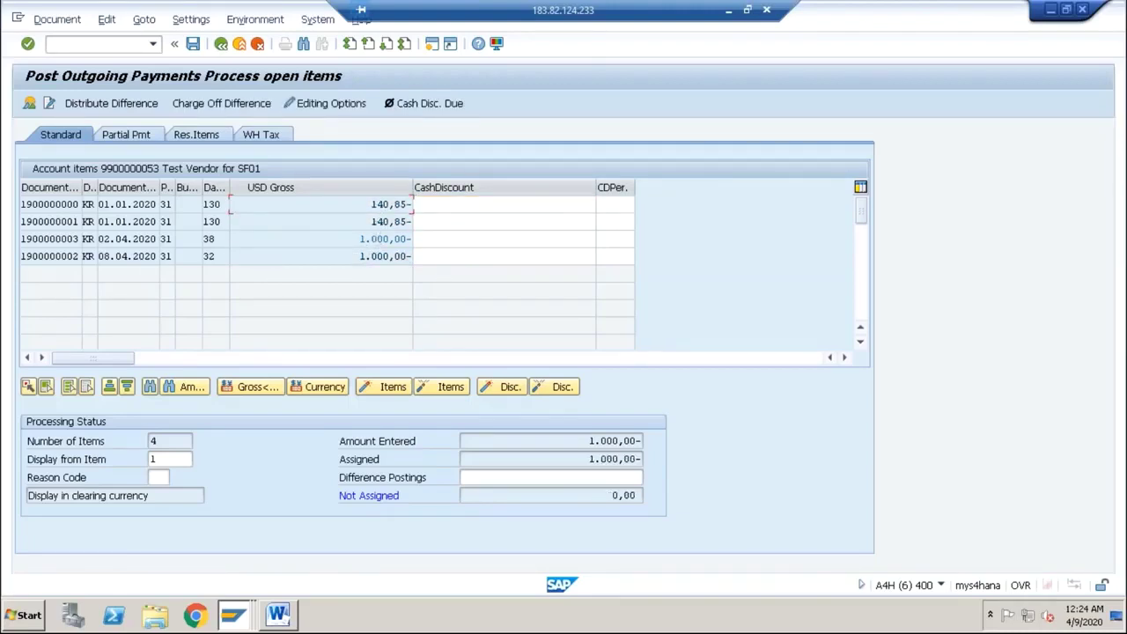
left_click(69, 239)
left_click_drag(100, 239, 156, 238)
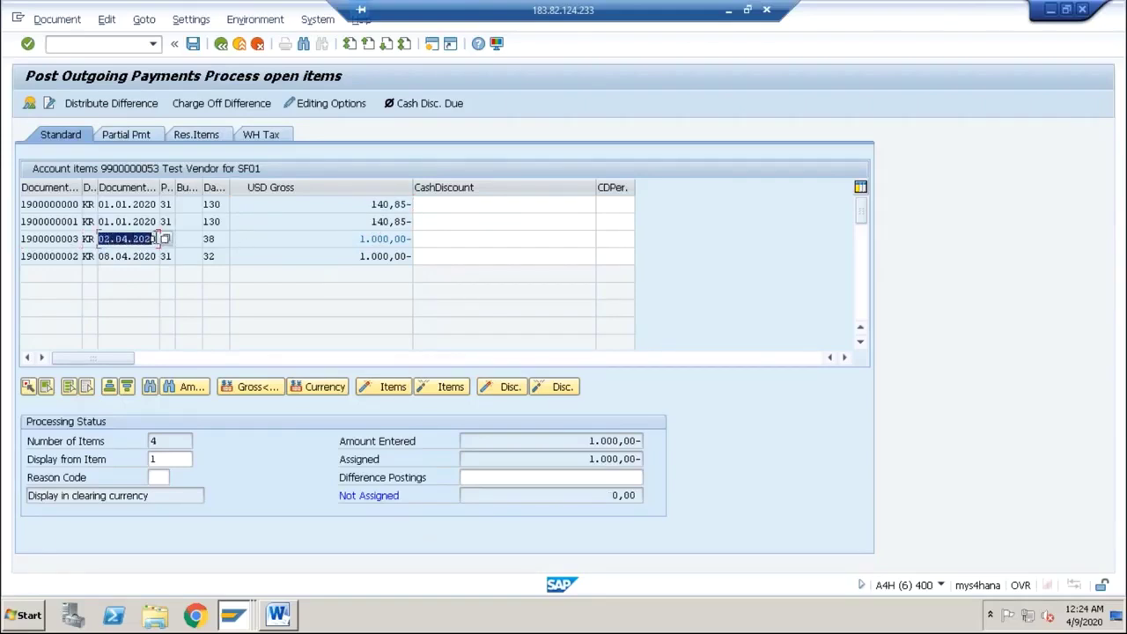
Simulate the outgoing payment for the assigned 1.000,00 USD invoice and check the bank and vendor line items.
left_click(158, 239)
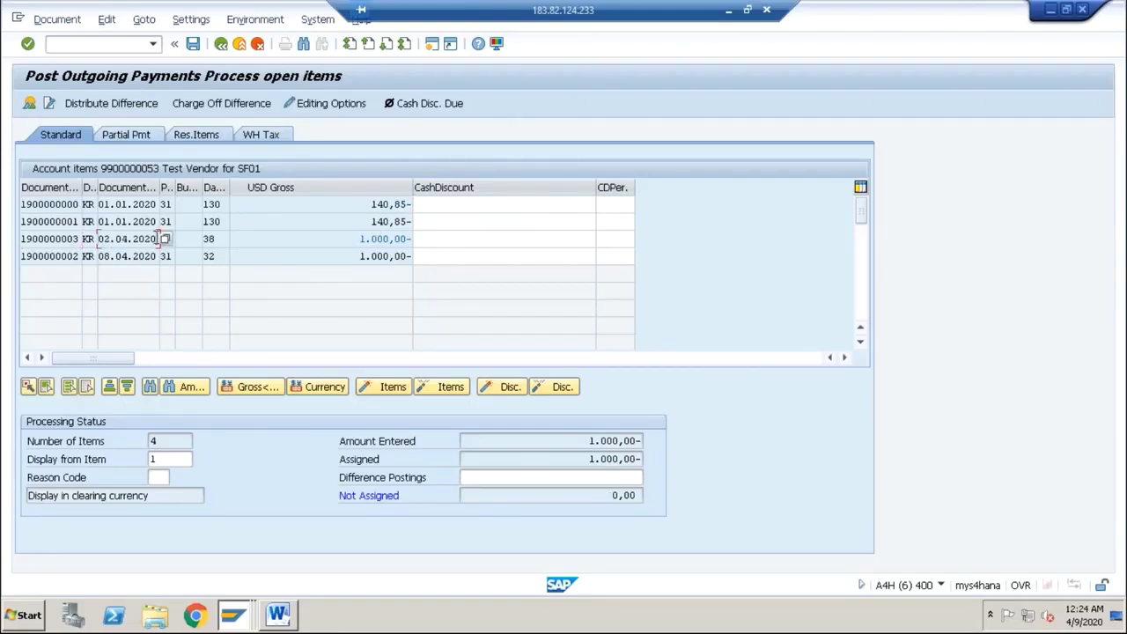
left_click(305, 240)
left_click(51, 22)
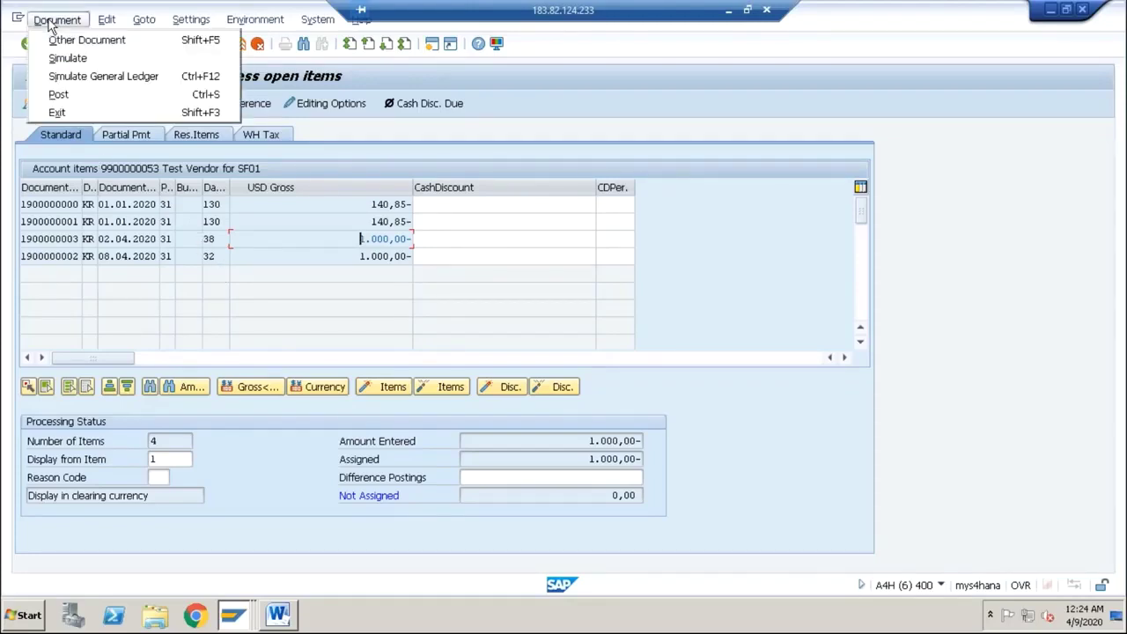
left_click(60, 59)
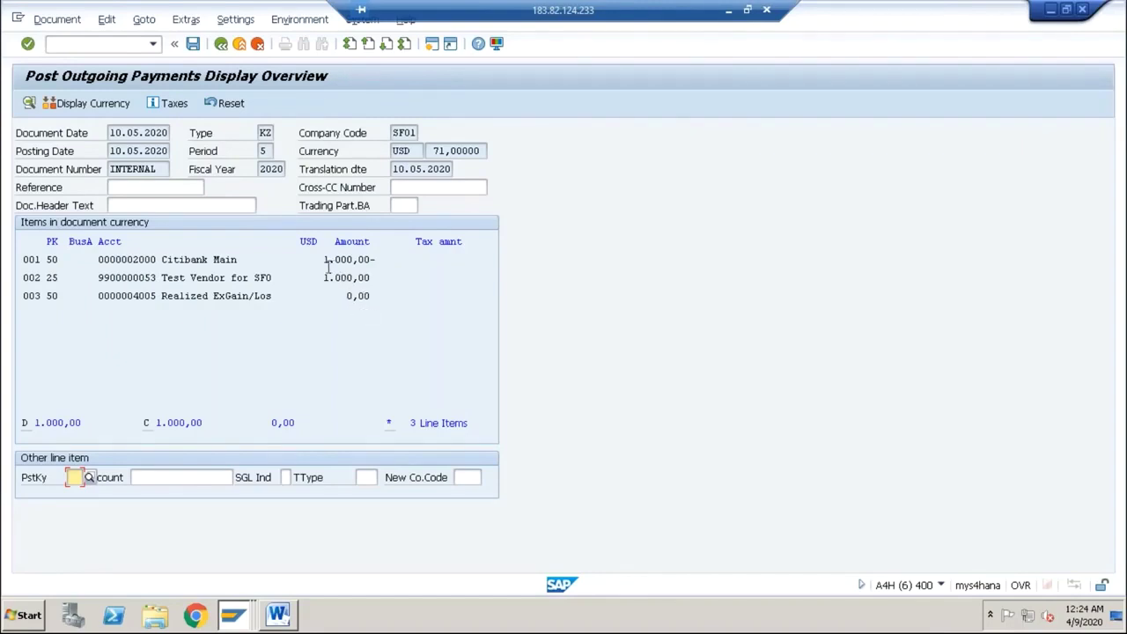
left_click_drag(327, 262, 376, 277)
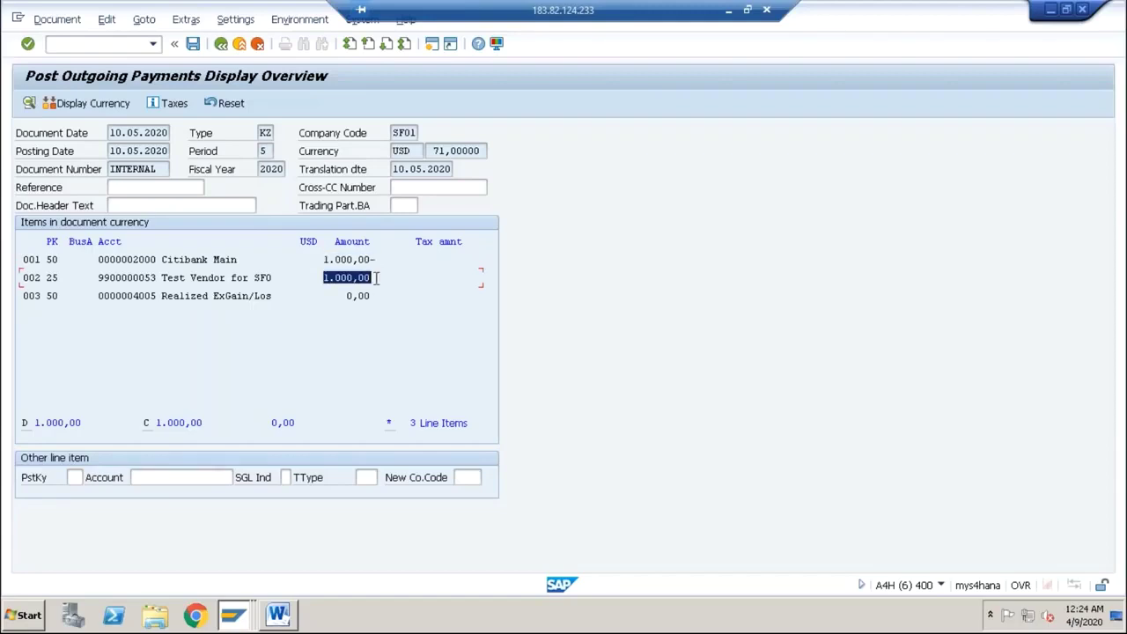
Show the simulated payment in local currency and examine the bank, vendor and realized exchange gain/loss amounts and the gain/loss account.
left_click(115, 110)
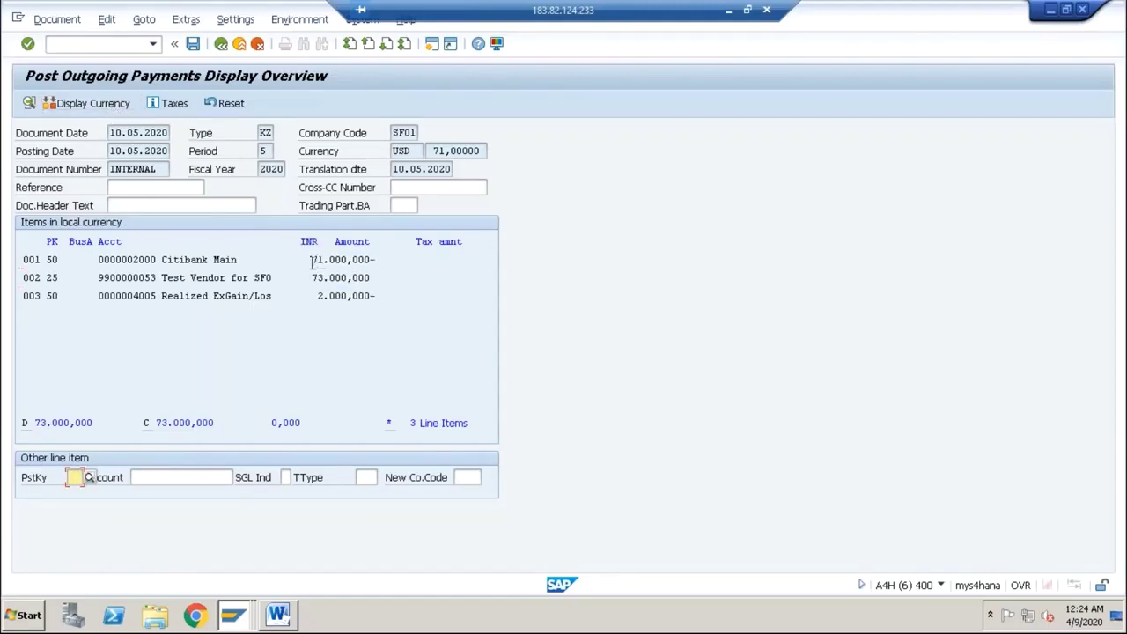
left_click_drag(313, 279, 374, 277)
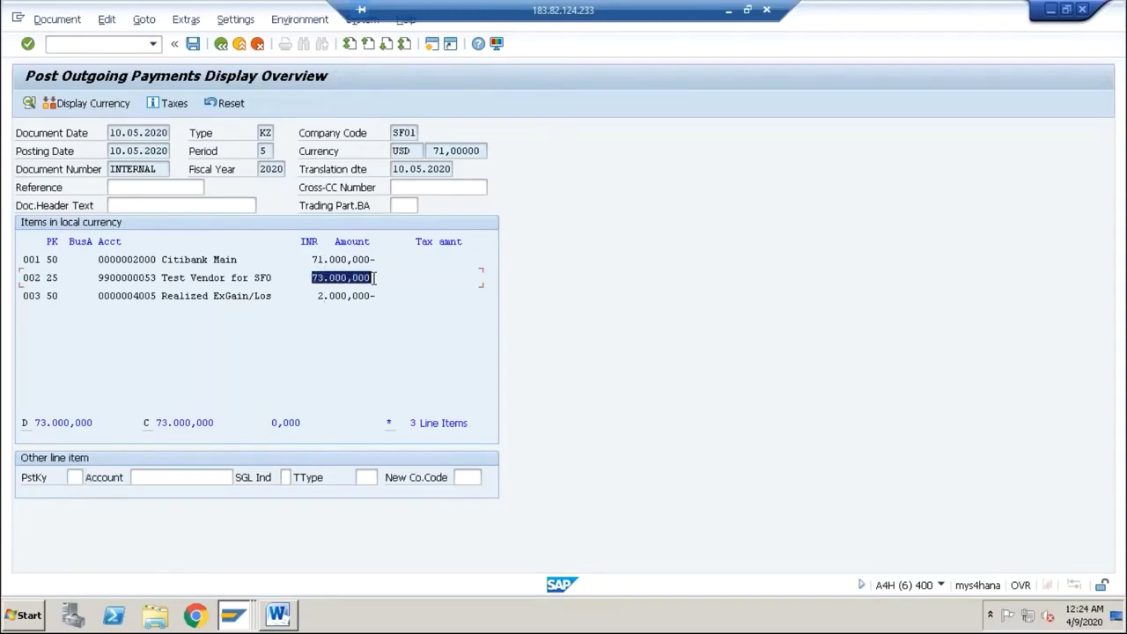
left_click(312, 259)
left_click_drag(357, 259, 388, 260)
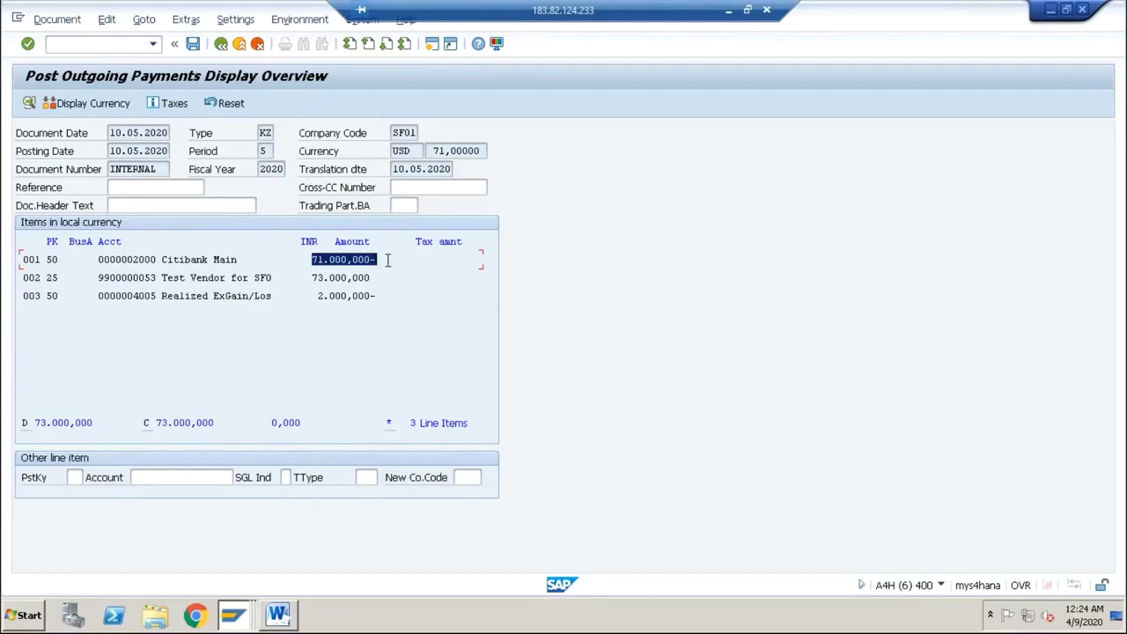
left_click_drag(316, 296, 381, 295)
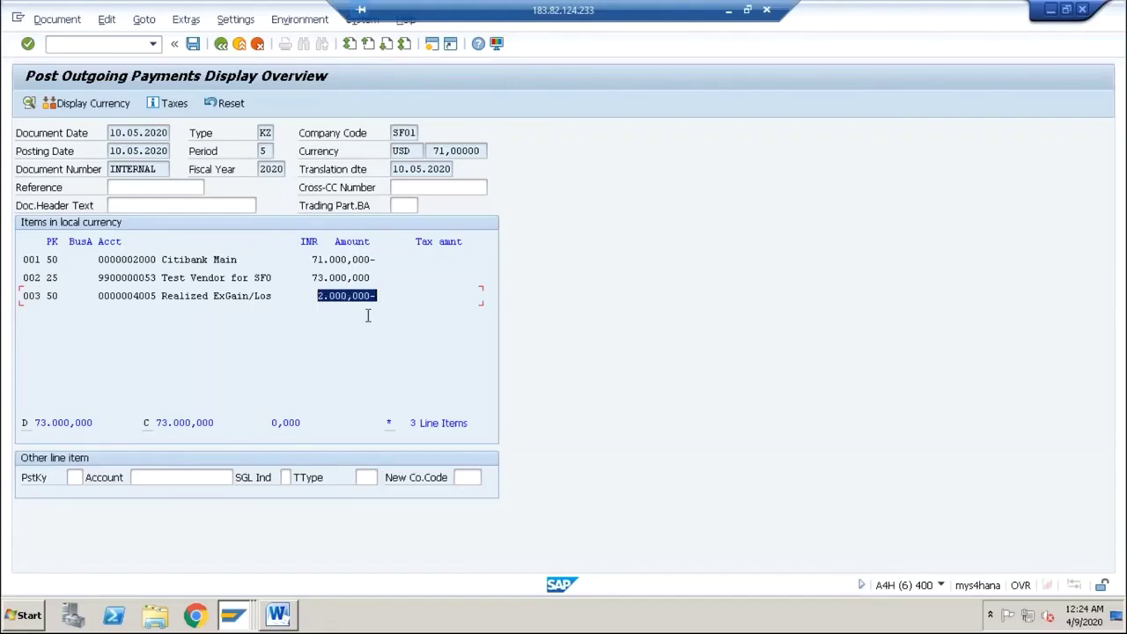
left_click_drag(157, 296, 133, 298)
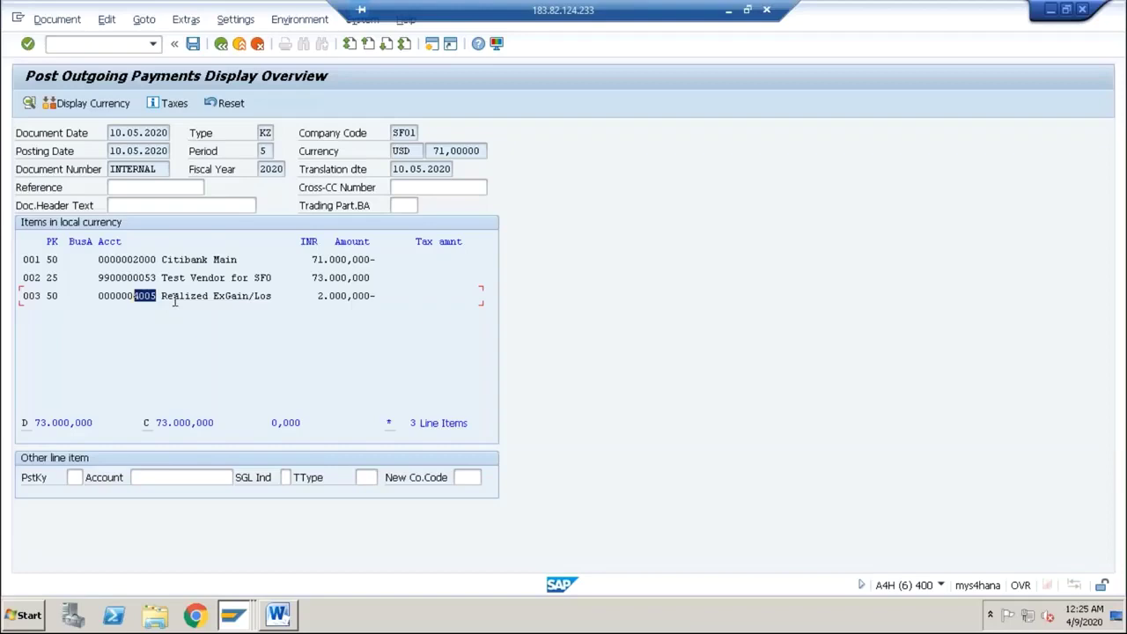
In the IMG session, display the automatic posting accounts for open item exchange rate differences (KDF) for G/L account 1000, accepting display of locked data.
key("alt+Tab")
key("alt+Tab")
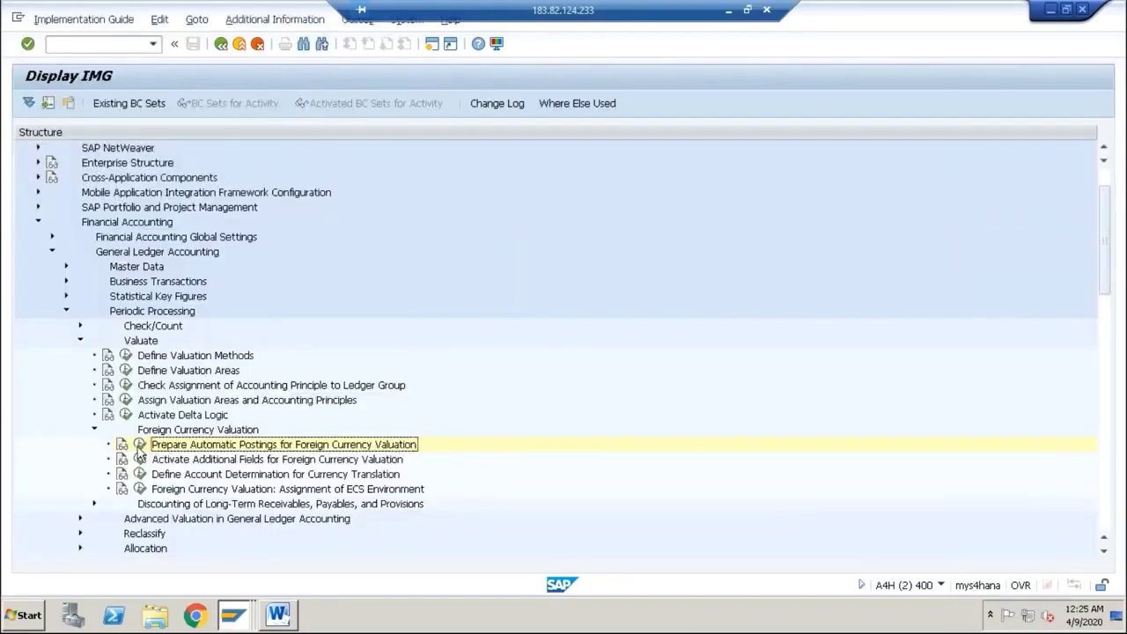
left_click(139, 445)
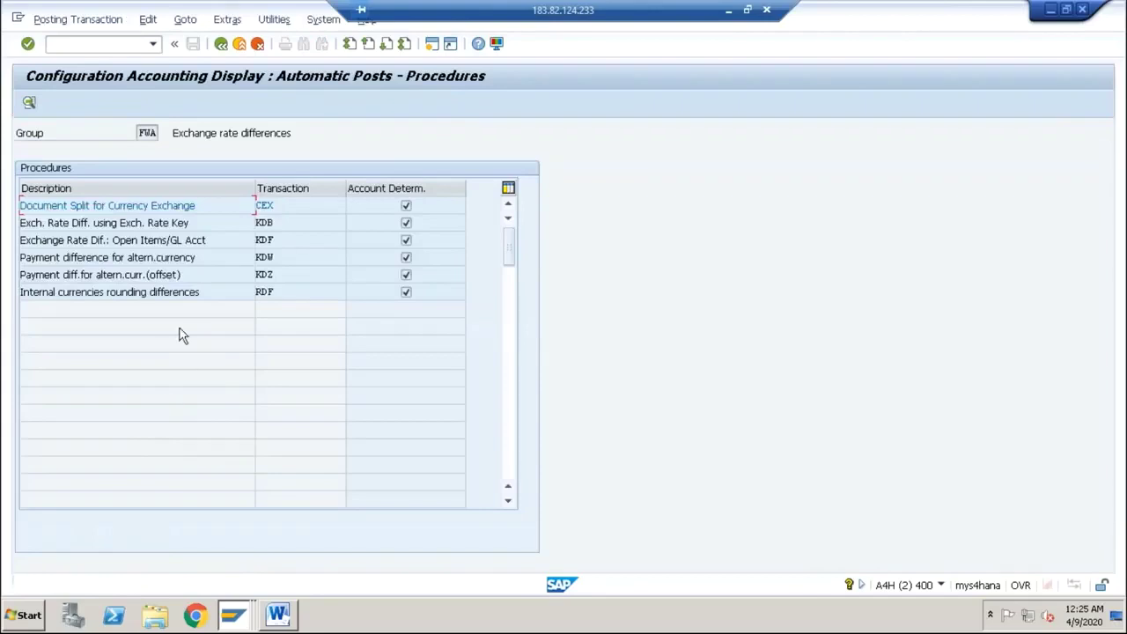
double_click(221, 243)
left_click(312, 388)
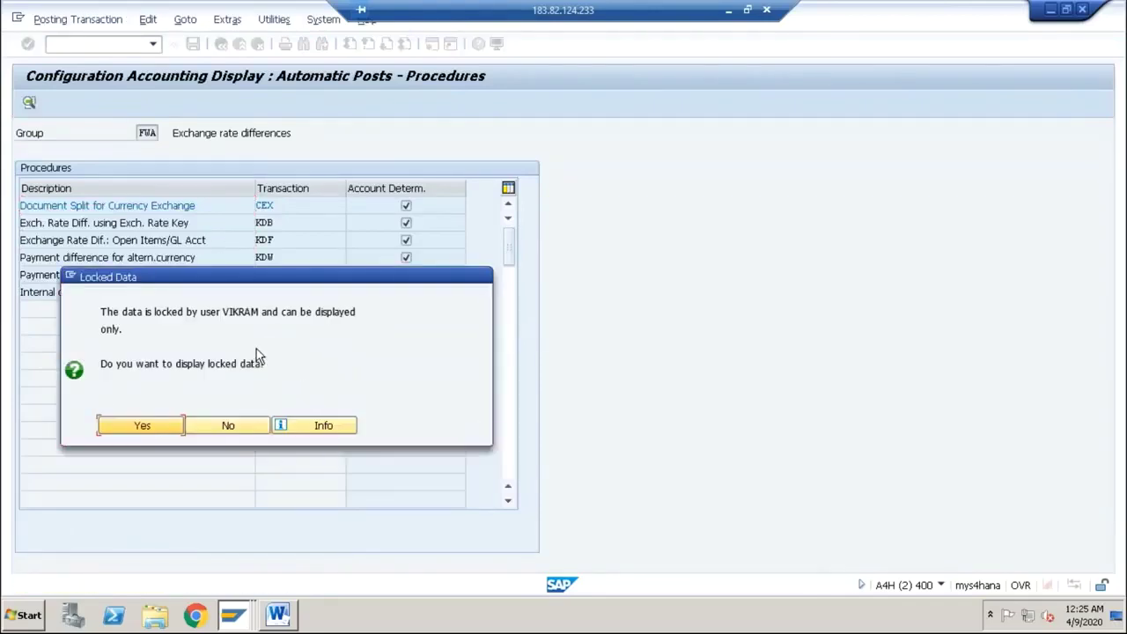
left_click(141, 426)
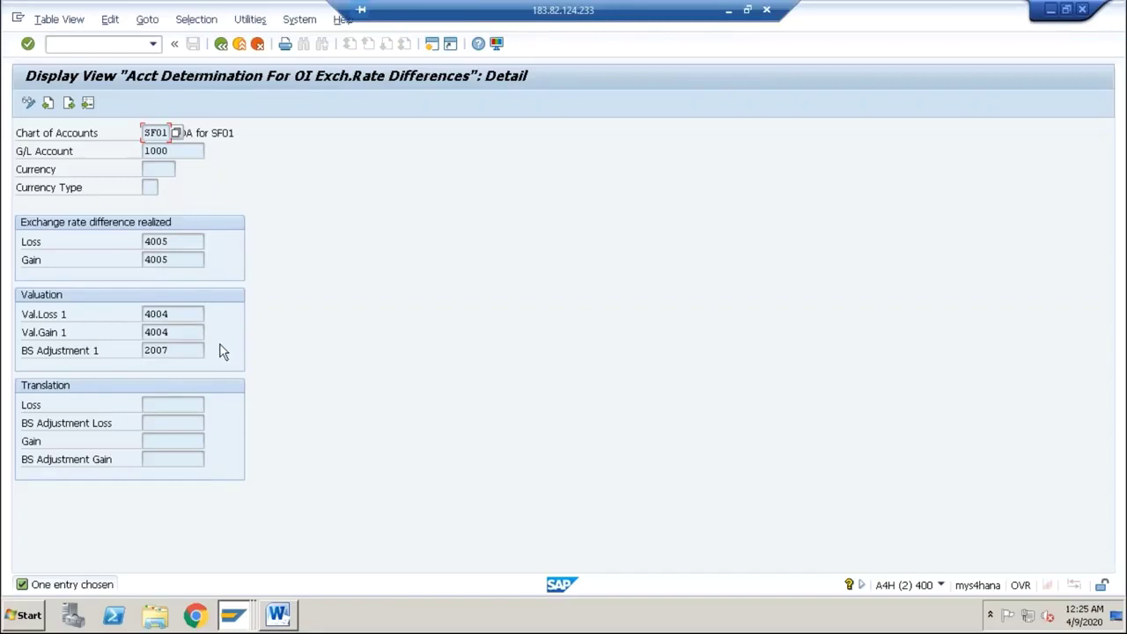
Return to the simulated outgoing payment, post it, and display the posted document in local currency INR.
key("alt+Tab")
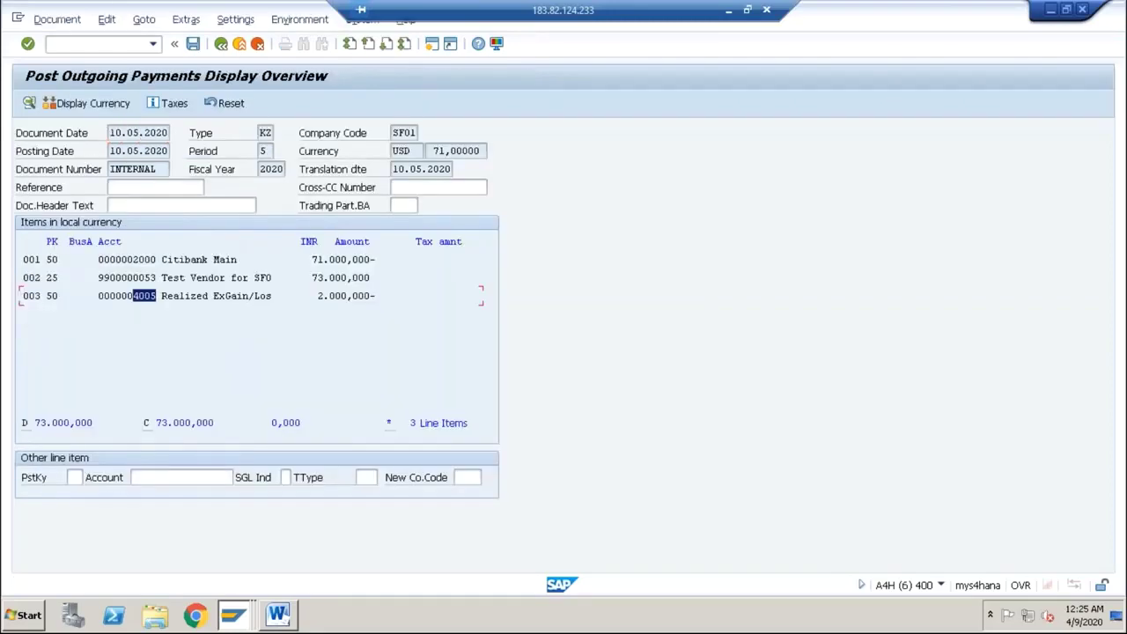
left_click(192, 44)
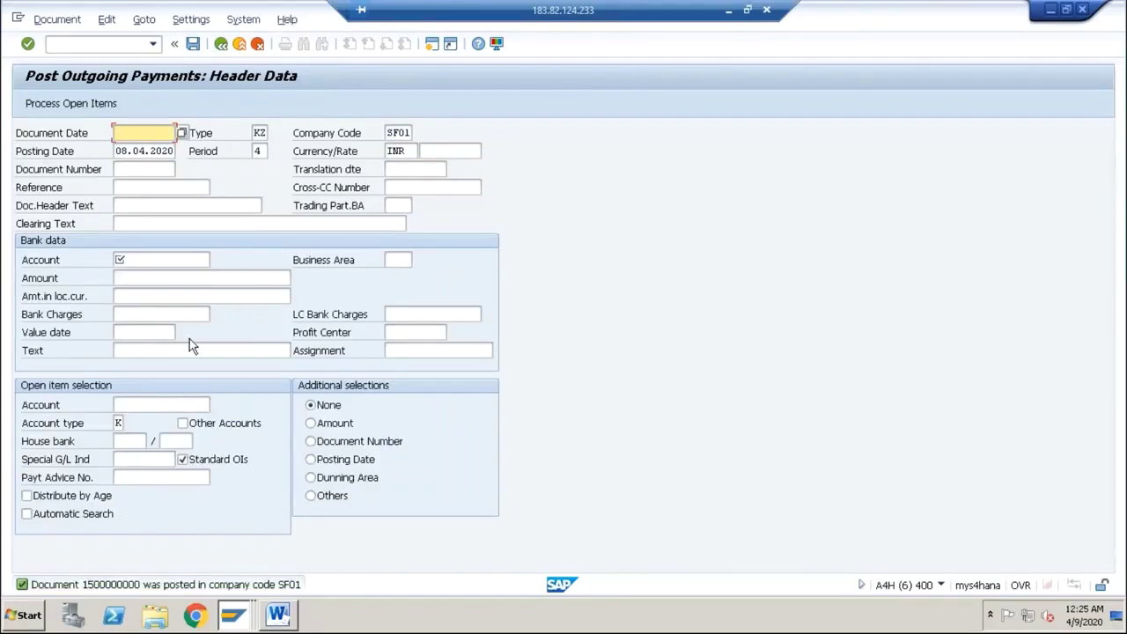
left_click(56, 20)
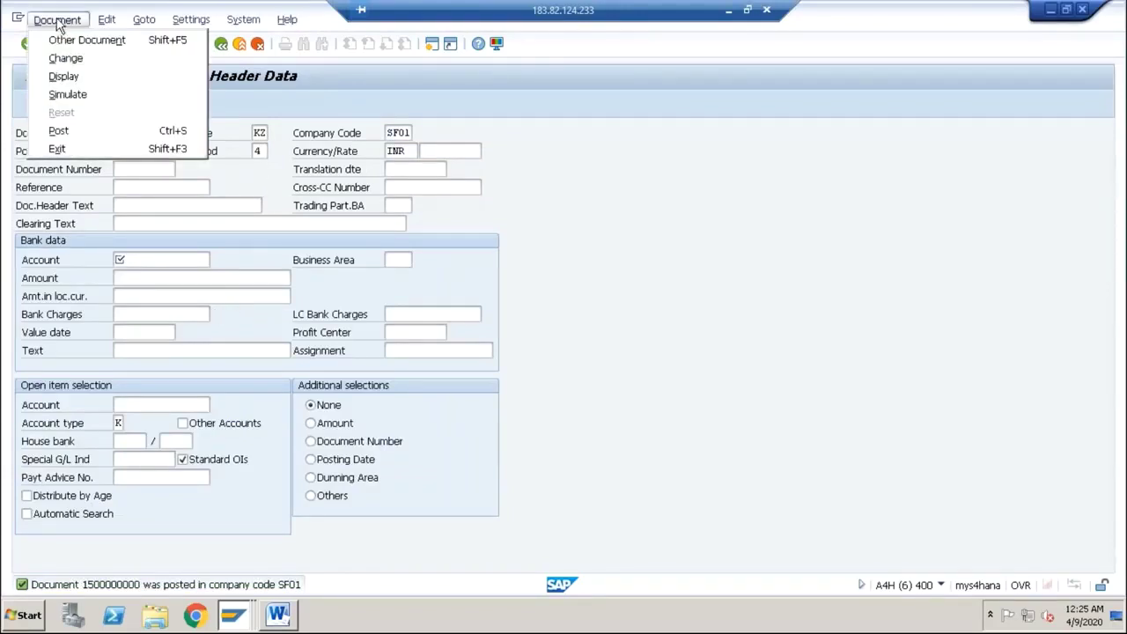
left_click(64, 75)
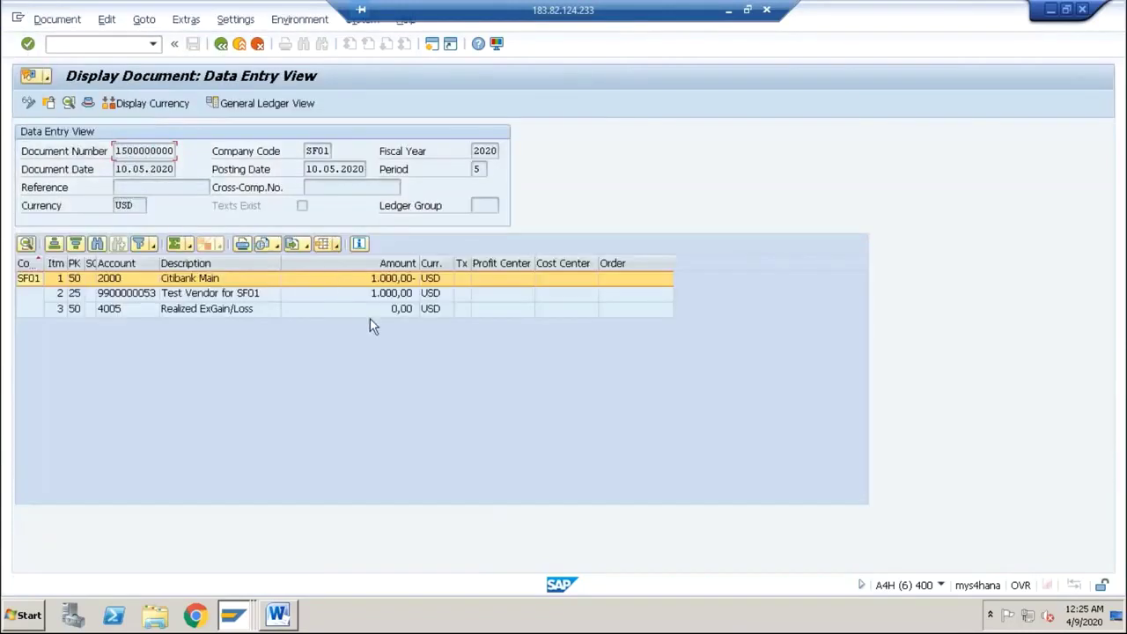
left_click(156, 104)
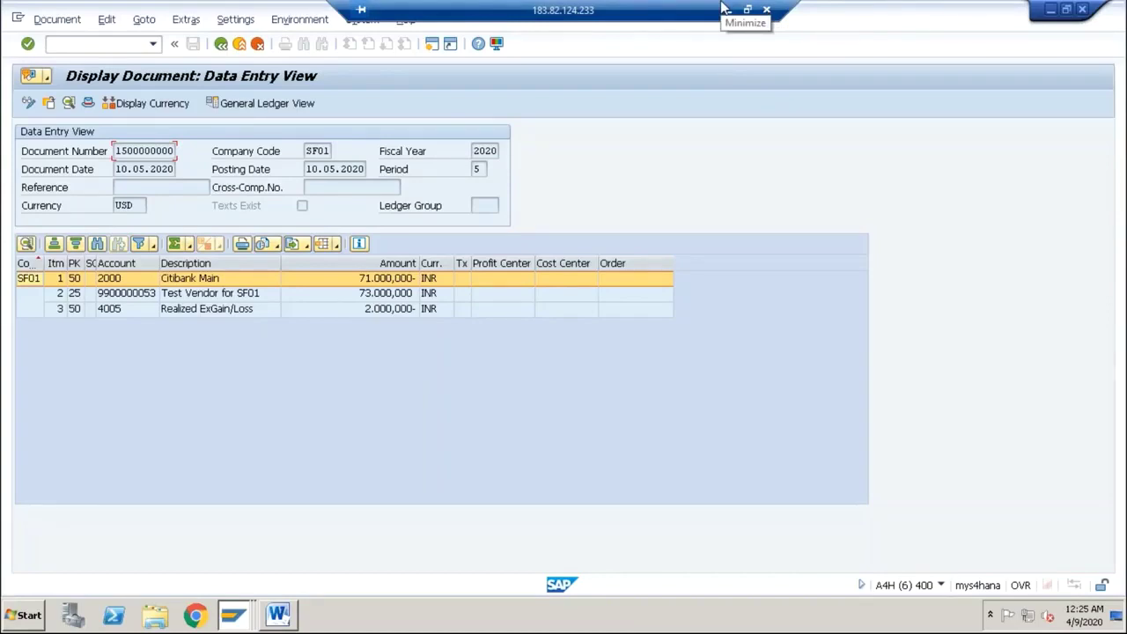
Minimize the remote desktop session to return to the local desktop.
key("alt+Tab")
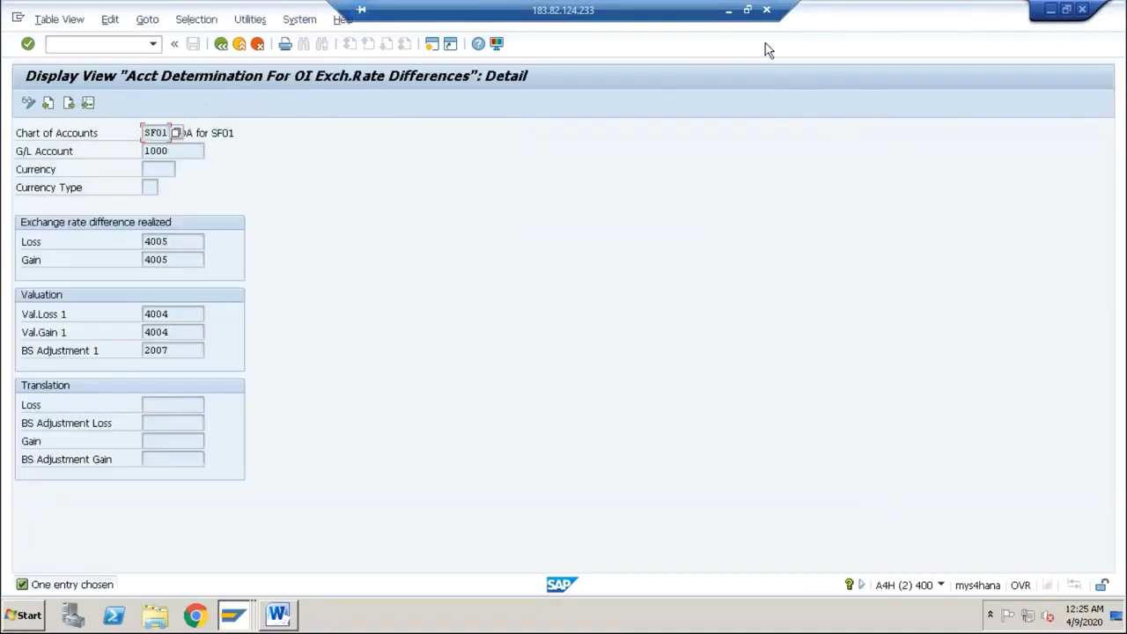
left_click(729, 13)
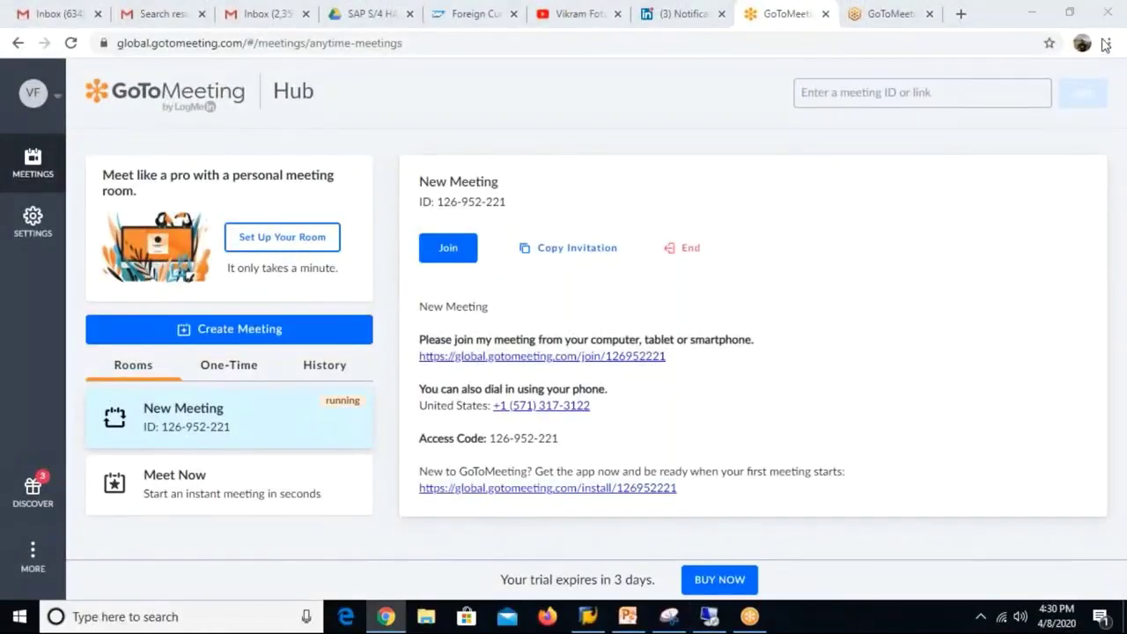